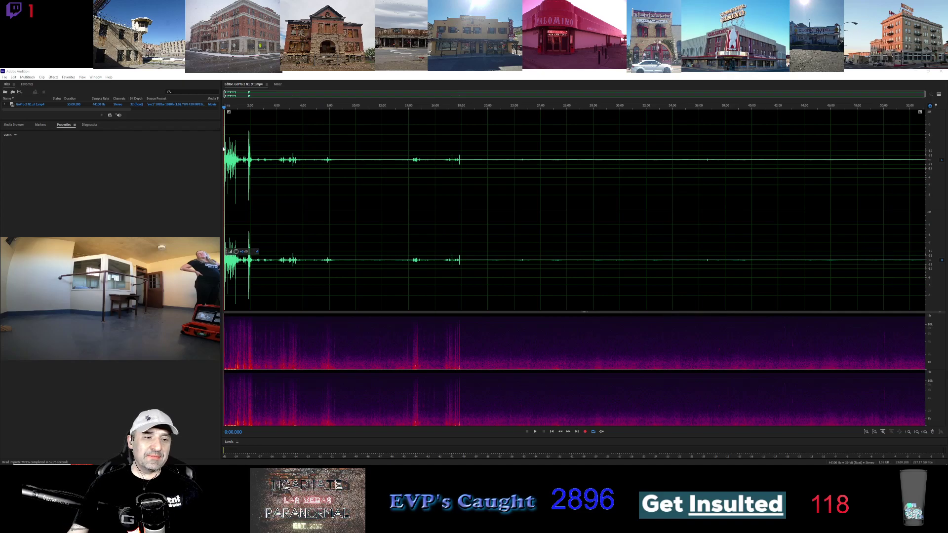
Step: Widen the waveform editor, select the recording from about 1:18 to the end and apply the Low Tone Vocal Enhancer
left_click_drag(221, 147, 205, 145)
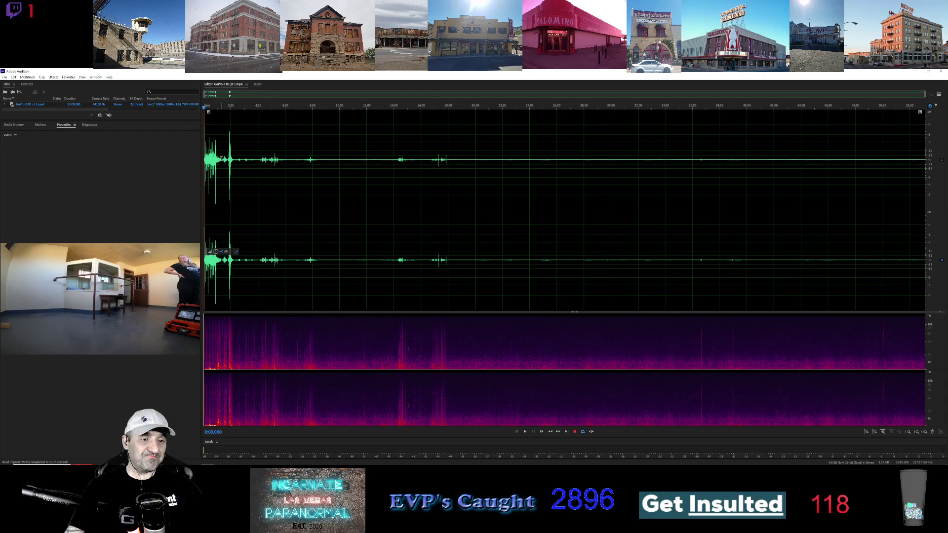
left_click_drag(220, 163, 946, 163)
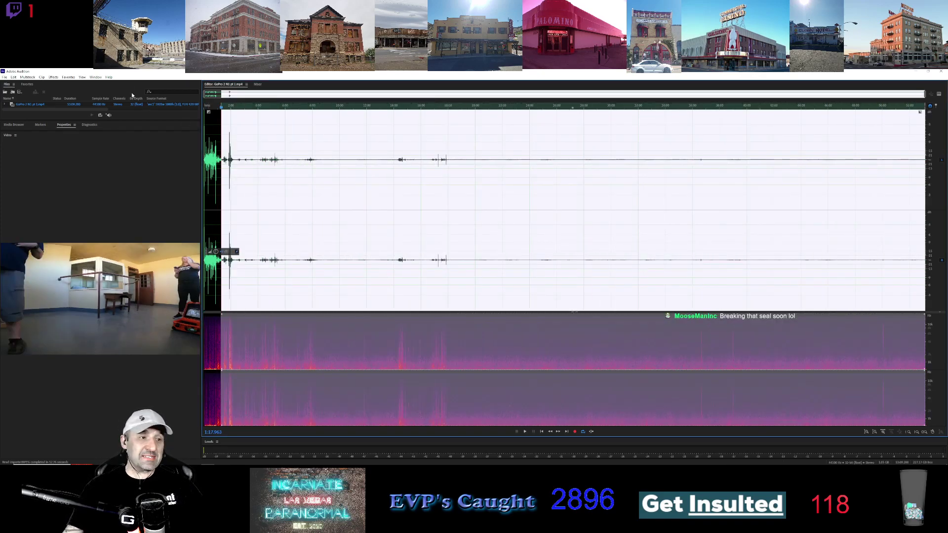
left_click(52, 78)
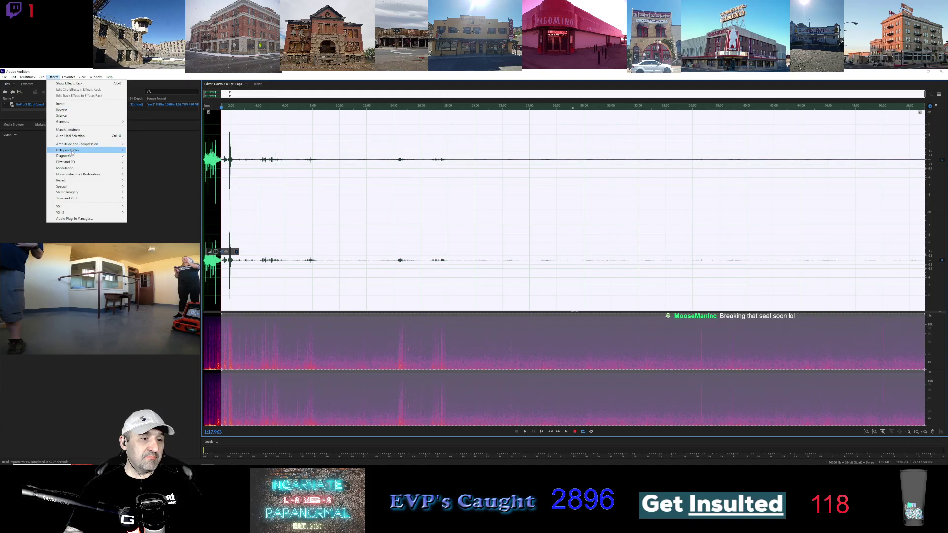
mouse_move(74, 186)
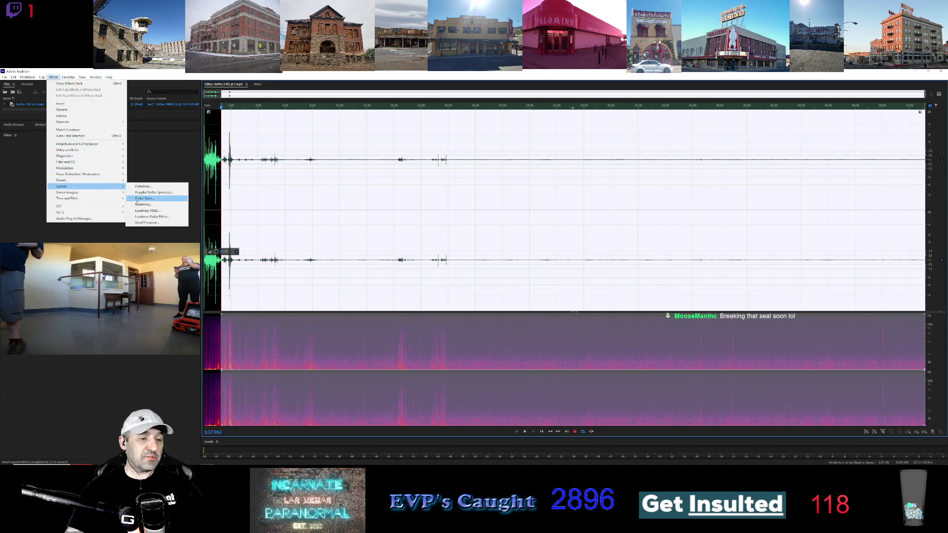
left_click(147, 222)
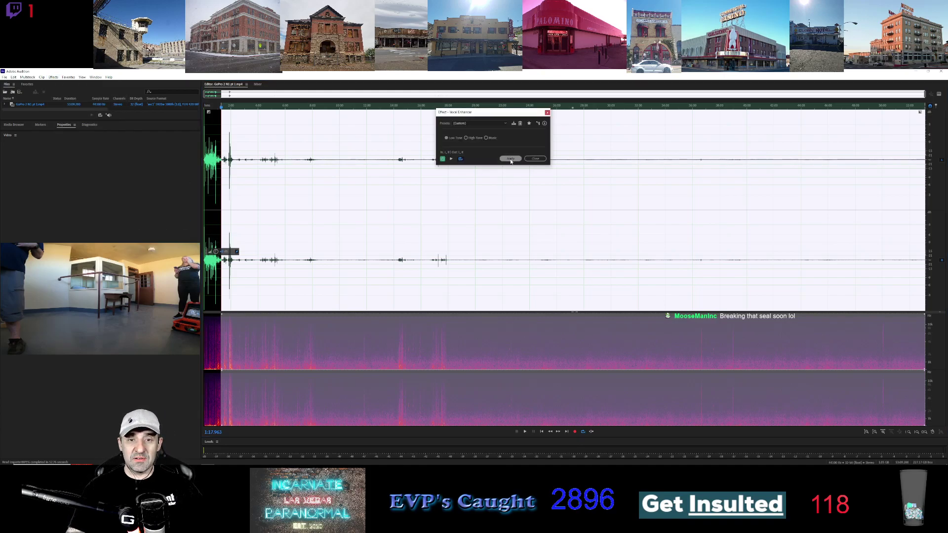
left_click(508, 159)
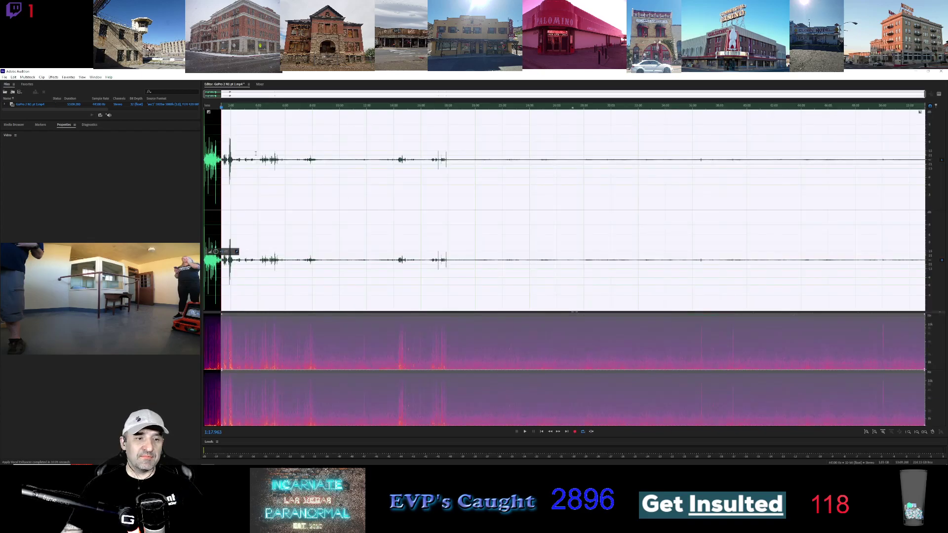
Step: Play the recording from about the two-minute mark and listen again to the quiet passage after the loud peaks
left_click(251, 151)
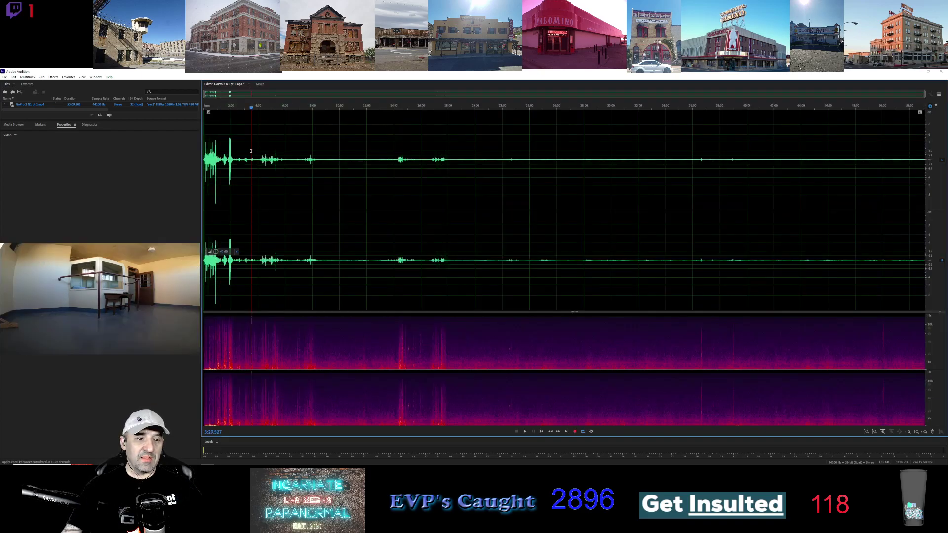
left_click(231, 106)
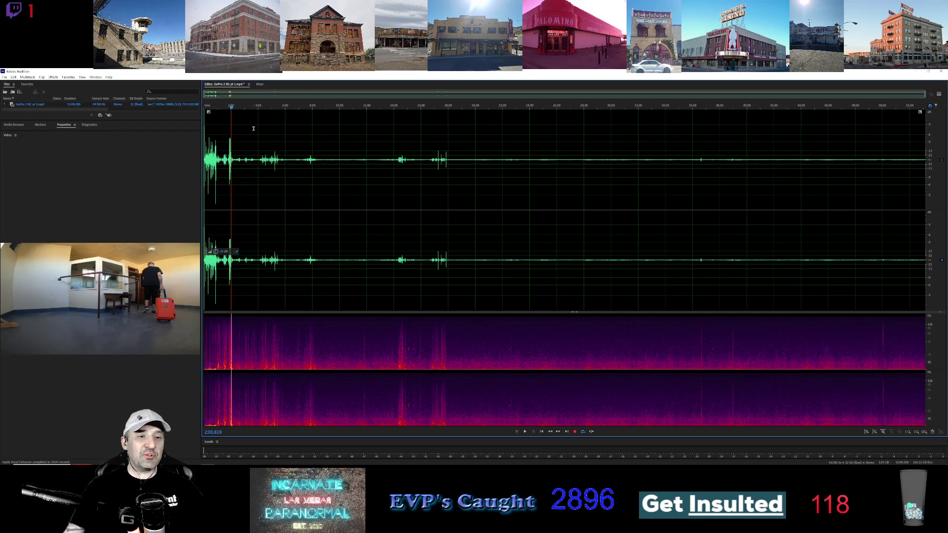
left_click(525, 431)
scroll(271, 175, "up", 1)
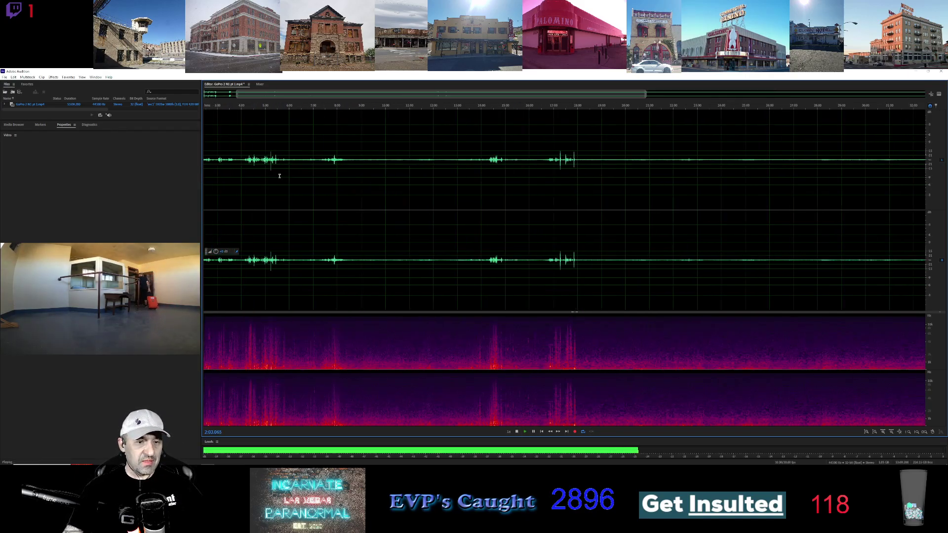
scroll(267, 178, "up", 6)
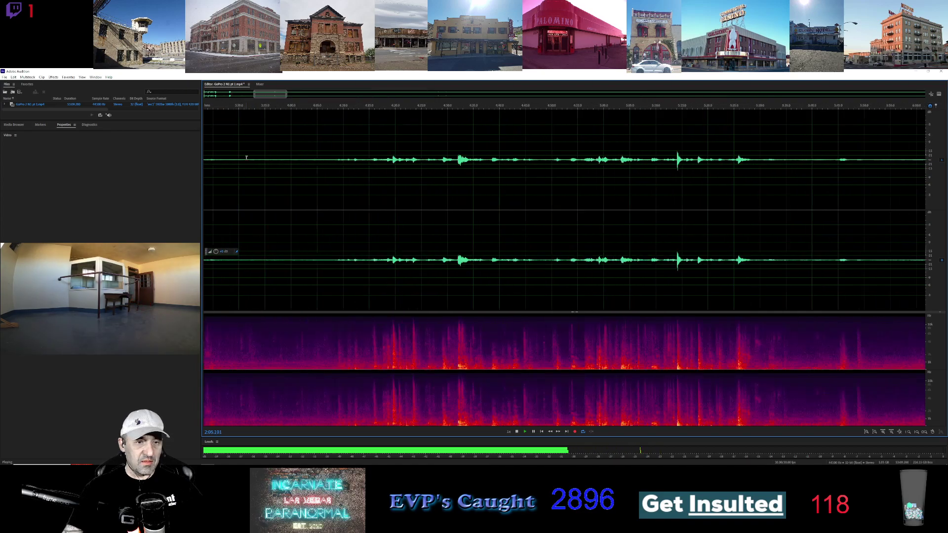
left_click_drag(262, 93, 231, 95)
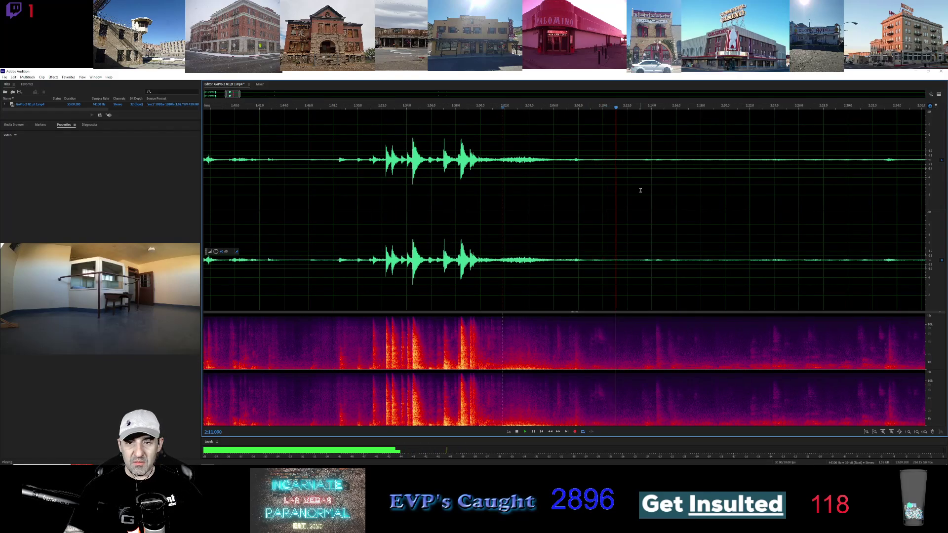
left_click(588, 108)
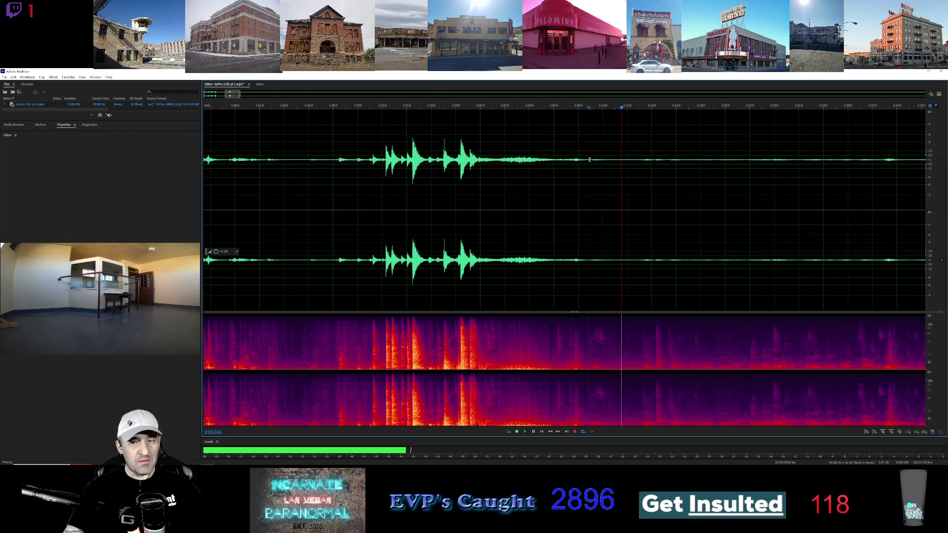
Step: Select the faint sound after the loud peaks, narrowing the looped range to about 2:08.4 to 2:11.6
left_click_drag(566, 158, 641, 162)
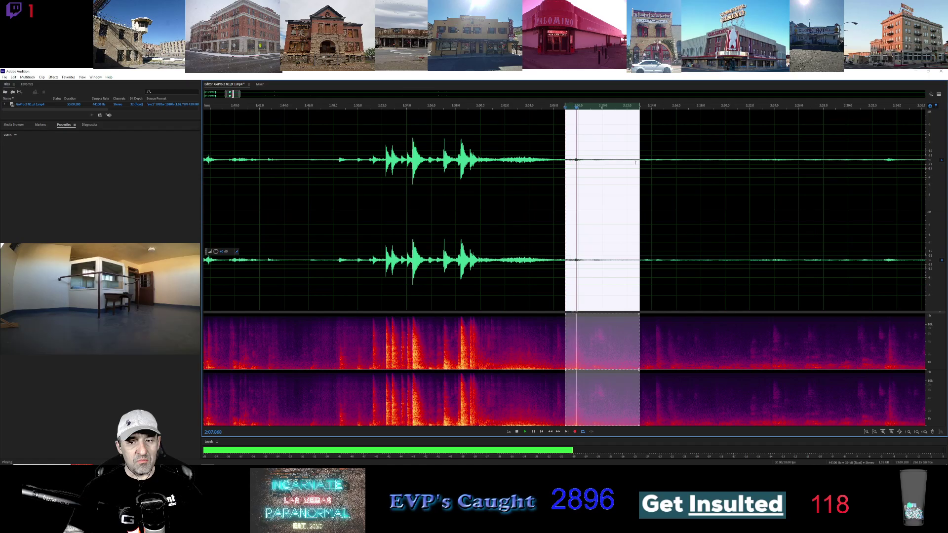
left_click_drag(566, 145, 583, 145)
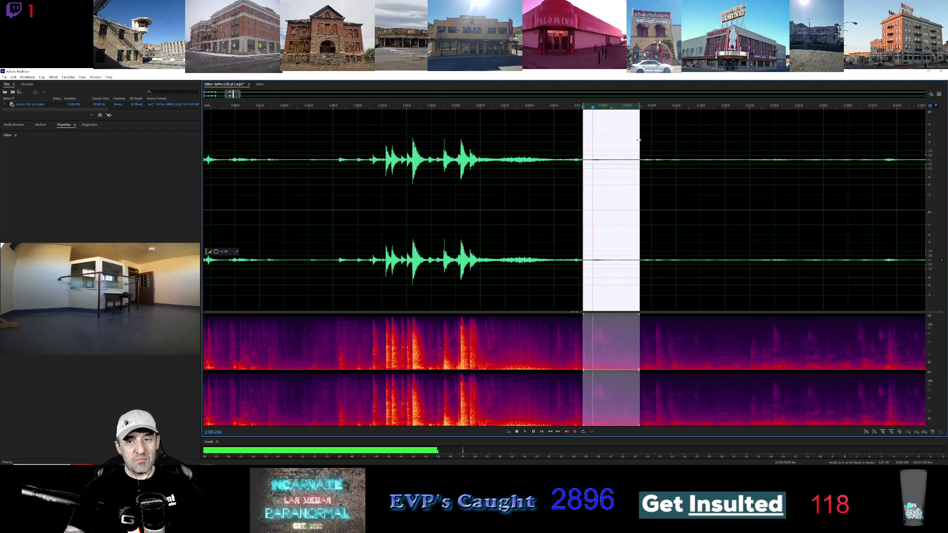
left_click_drag(640, 143, 623, 148)
scroll(599, 168, "up", 3)
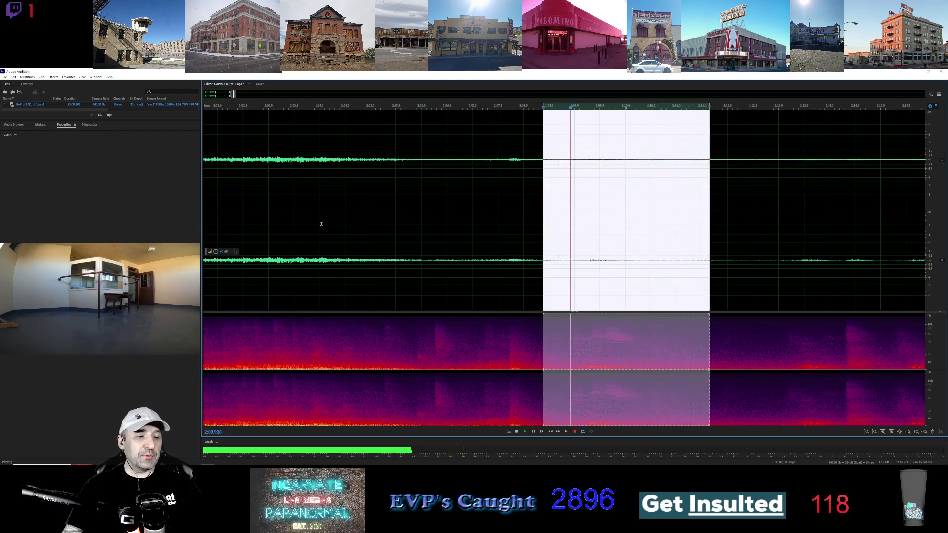
Step: Apply the Vocal Enhancer with the Low Tone setting to the selected faint sound
left_click(51, 78)
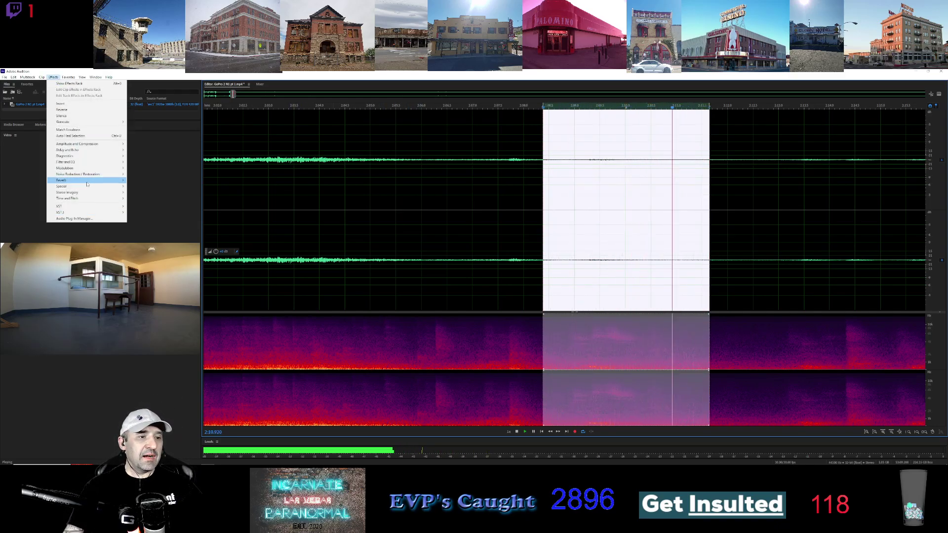
mouse_move(64, 186)
left_click(144, 223)
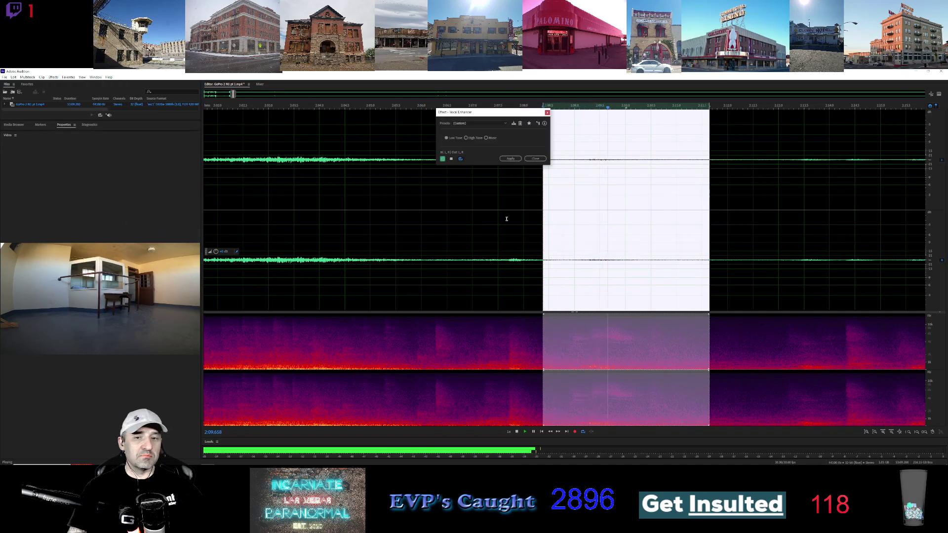
left_click(509, 155)
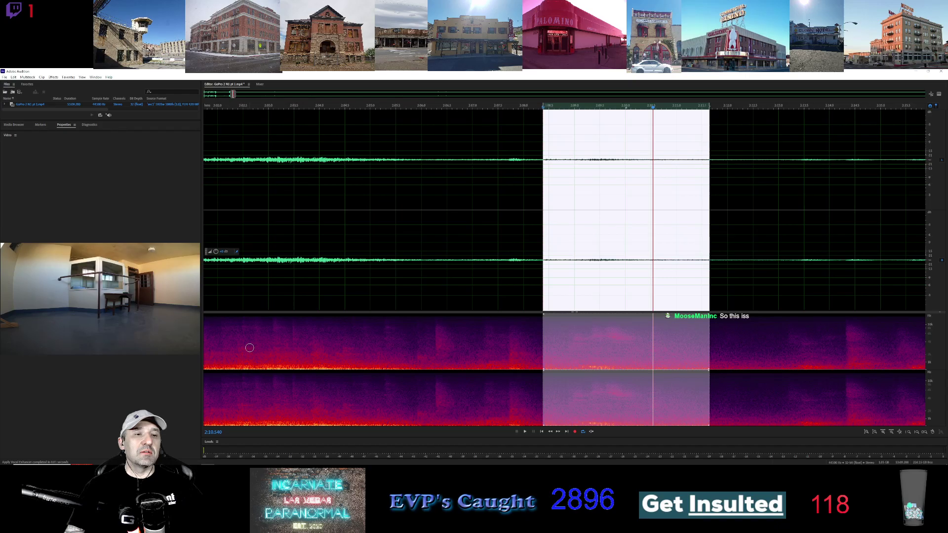
Step: Amplify the selected faint sound by 10 dB
left_click(223, 251)
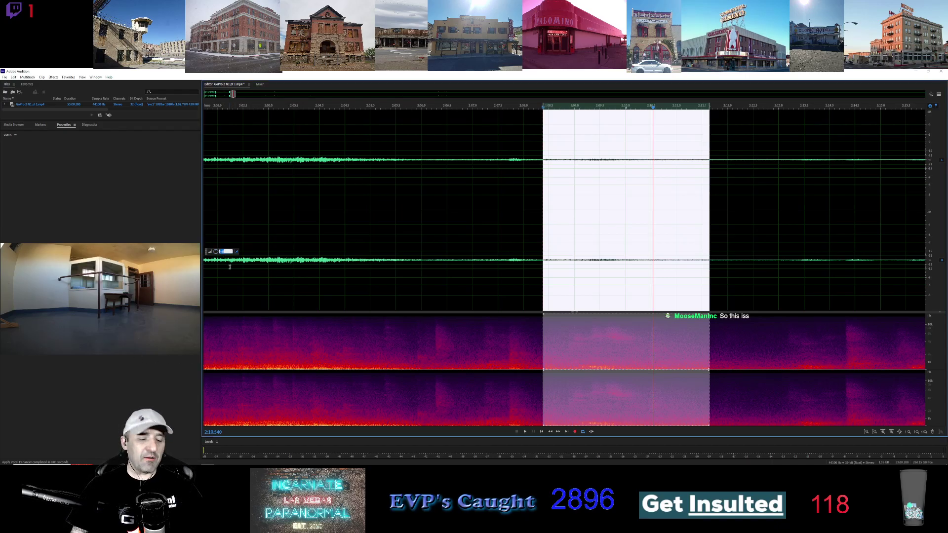
type("10")
key("Return")
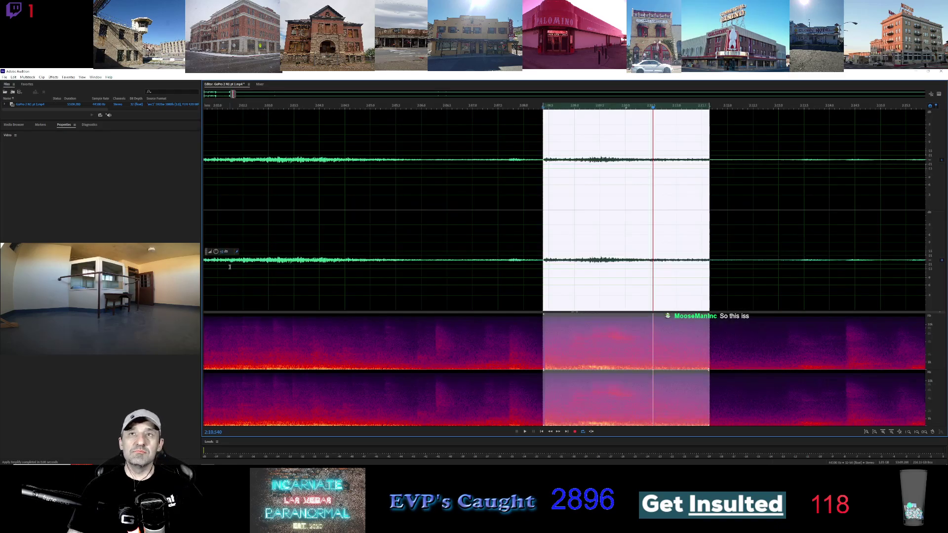
Step: Capture a noise print from the selection and apply Noise Reduction to it
left_click(53, 77)
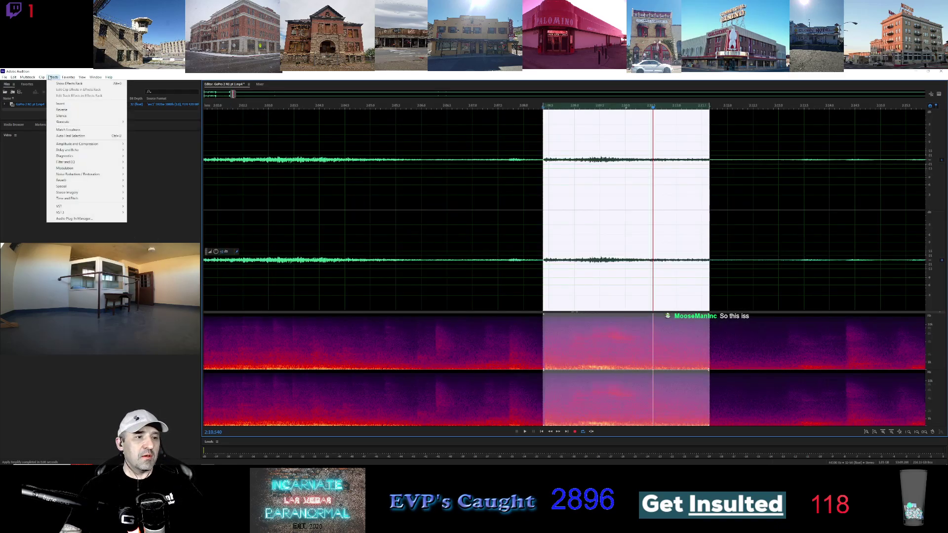
mouse_move(91, 176)
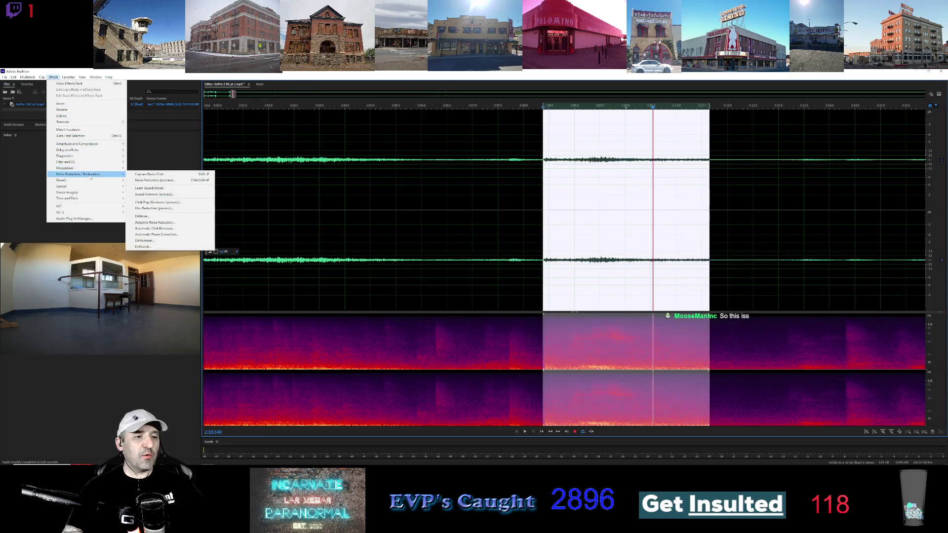
left_click(154, 180)
left_click(472, 131)
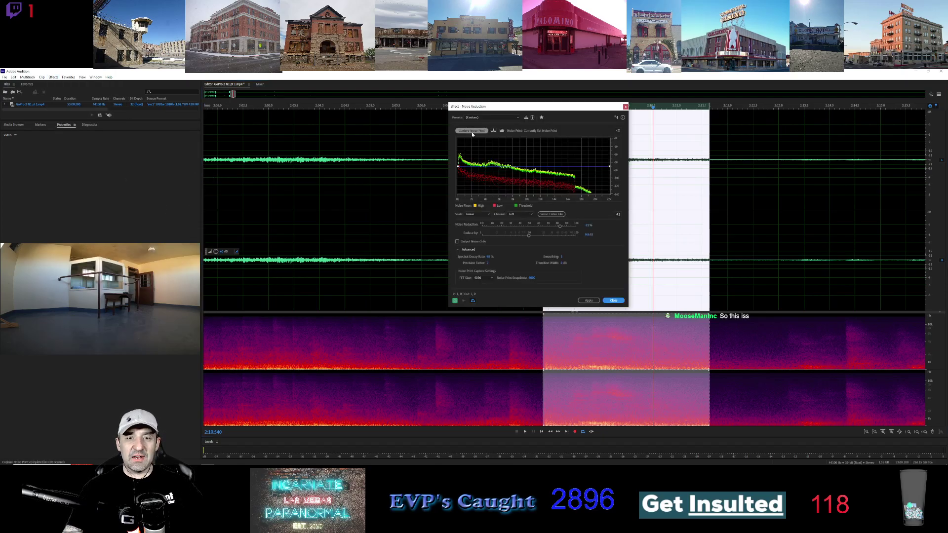
left_click(589, 300)
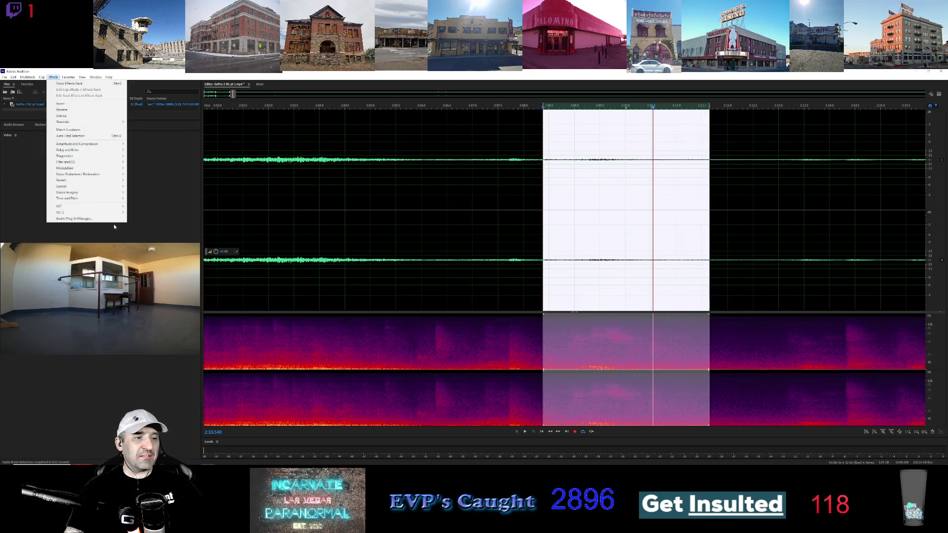
Step: Apply the DeReverb effect to the selected passage
mouse_move(99, 174)
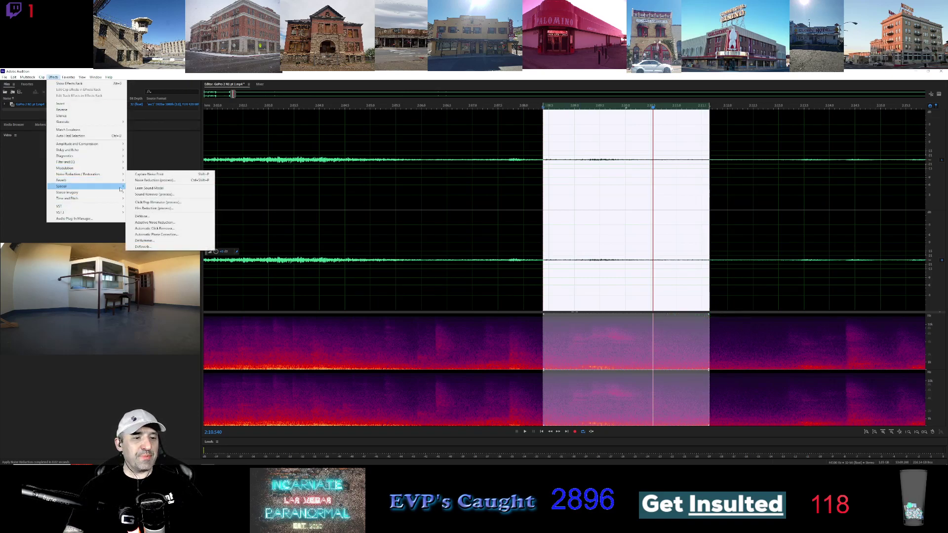
left_click(143, 247)
left_click(762, 239)
Step: Apply the Low Tone Vocal Enhancer two more times to the cleaned-up selection
left_click(52, 78)
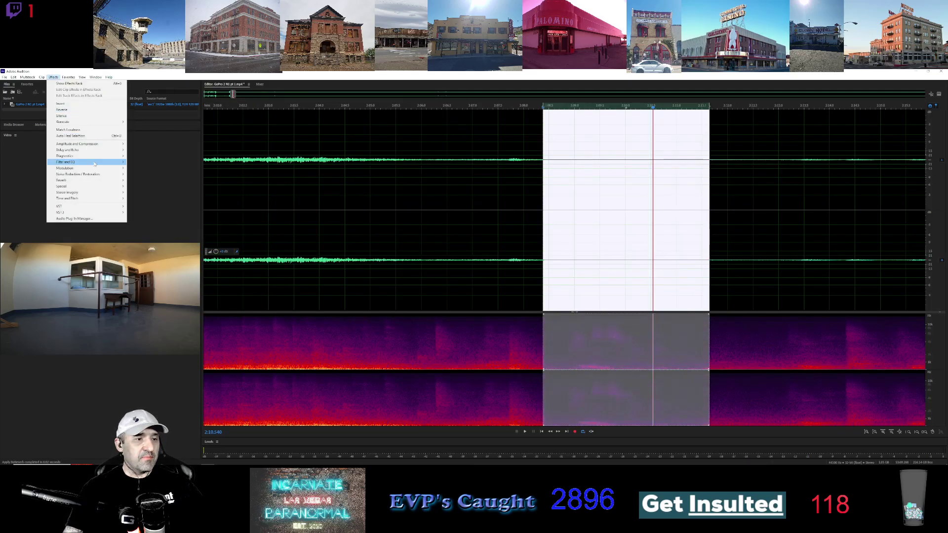
mouse_move(84, 186)
left_click(148, 223)
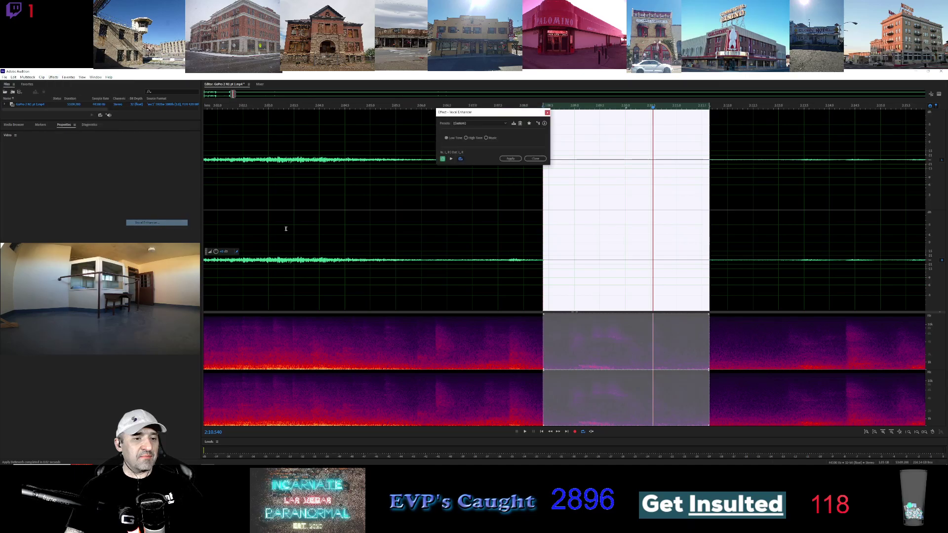
left_click(511, 158)
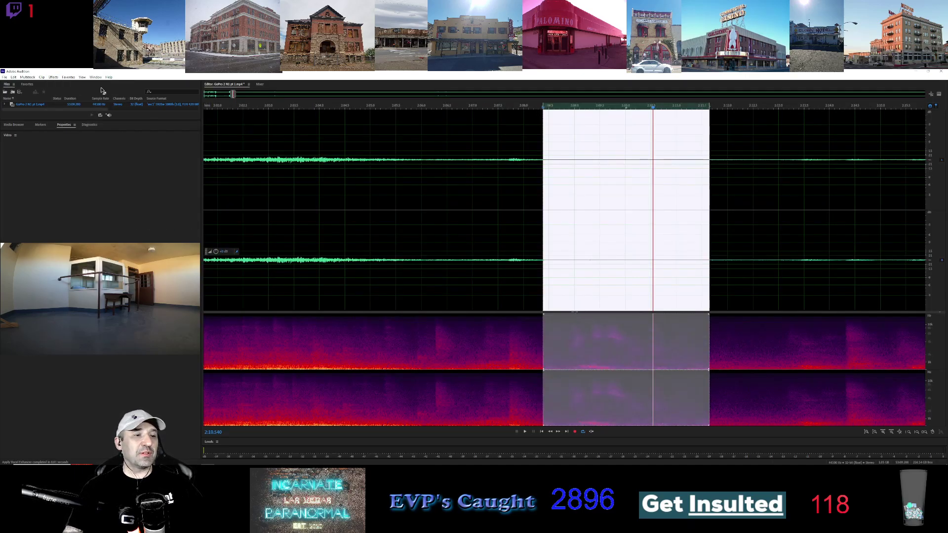
left_click(53, 78)
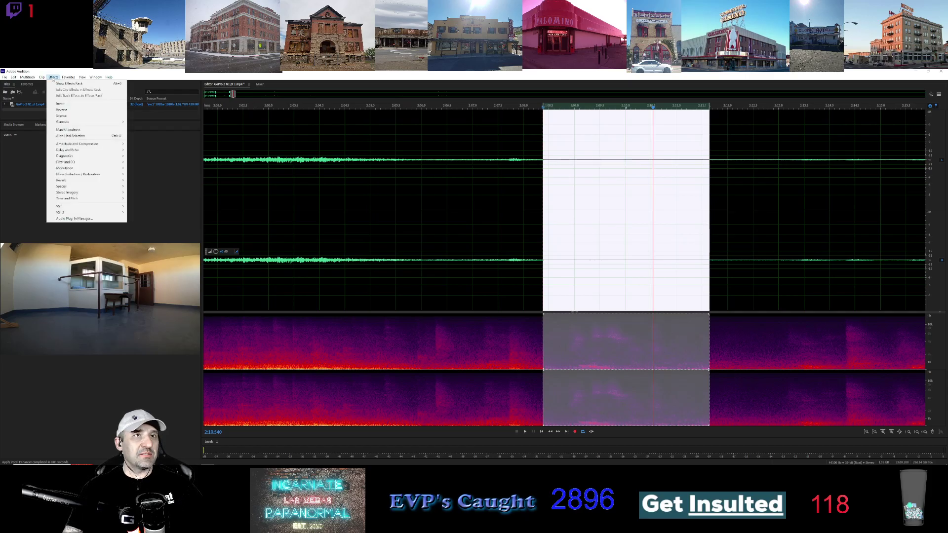
mouse_move(98, 174)
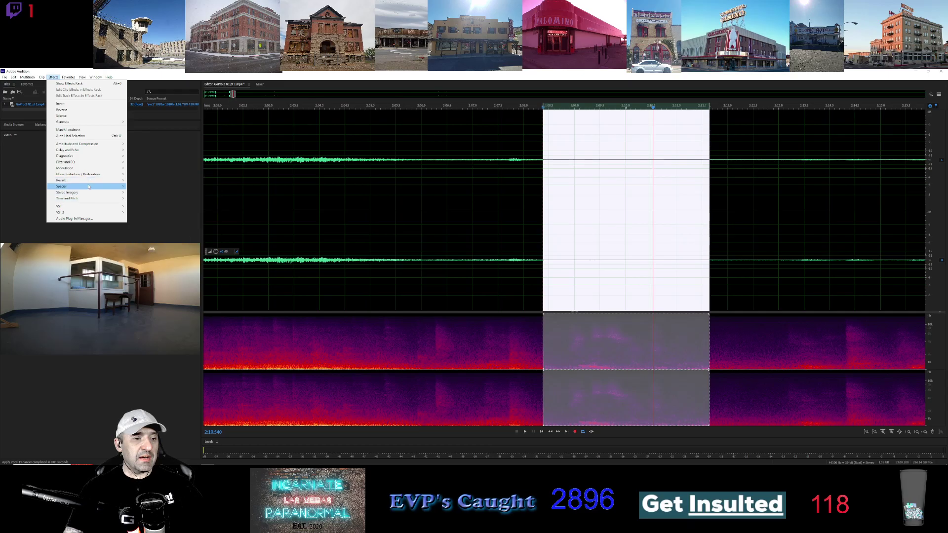
left_click(148, 223)
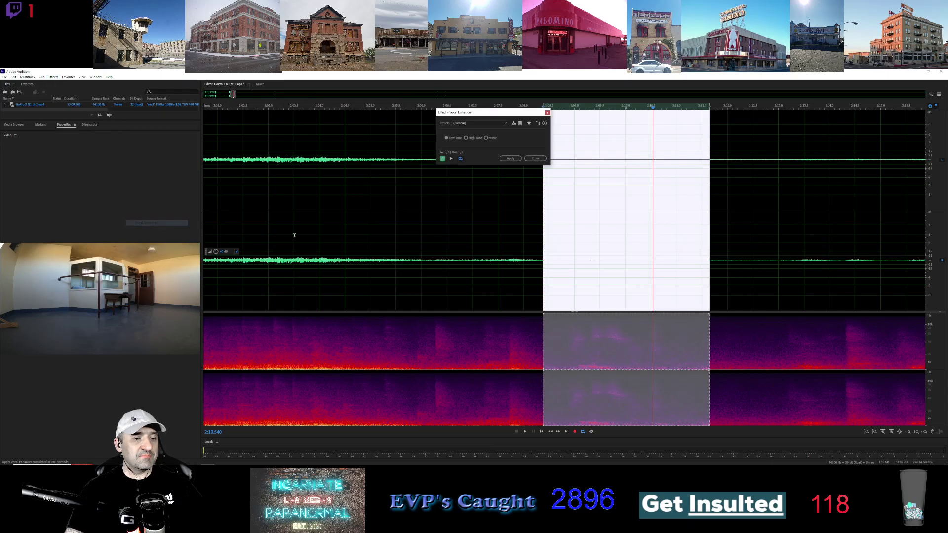
left_click(511, 159)
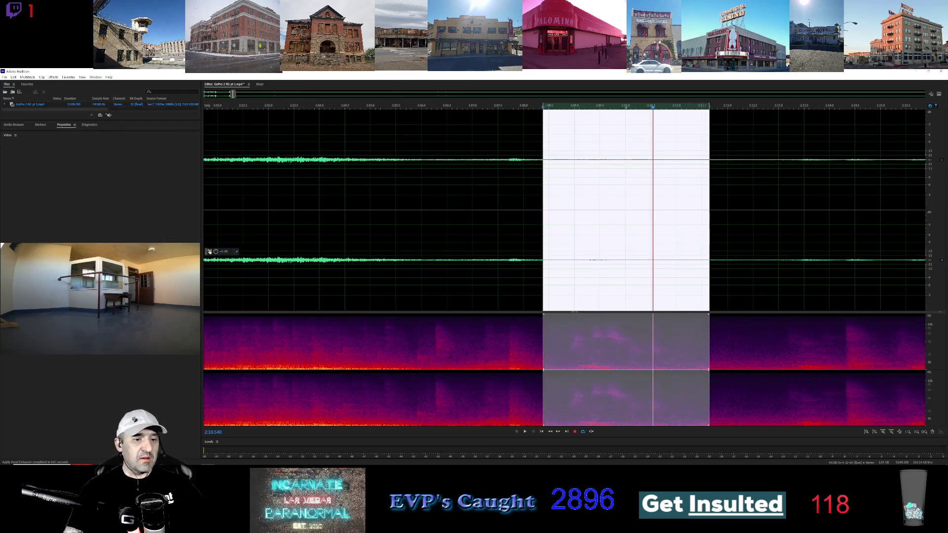
Step: Amplify the selection again, play it back and shorten its end to about 2:10.5
left_click(224, 252)
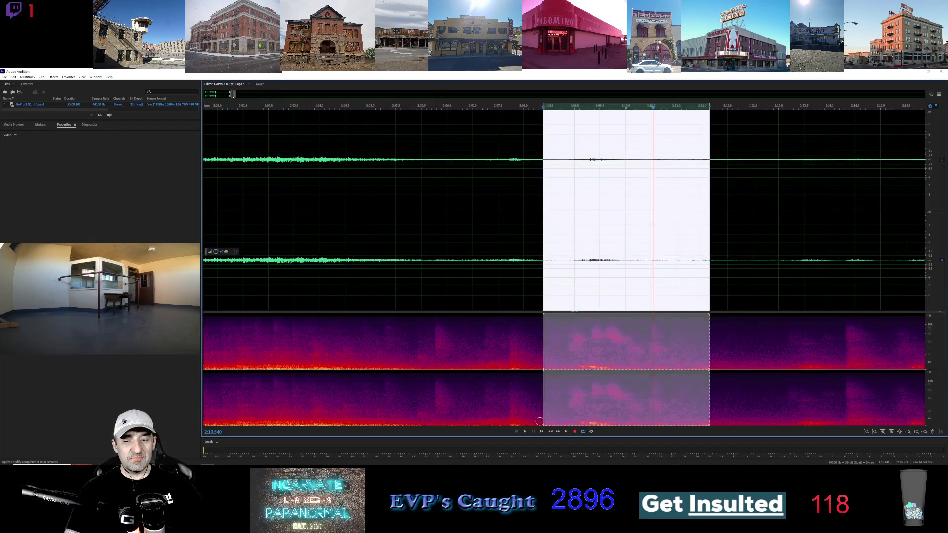
left_click(525, 432)
scroll(619, 307, "up", 3)
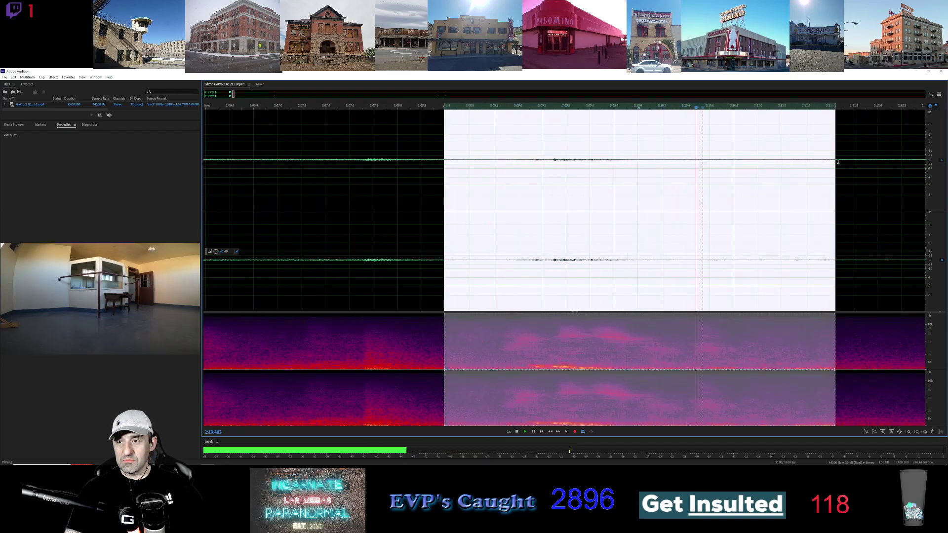
left_click_drag(836, 119, 693, 118)
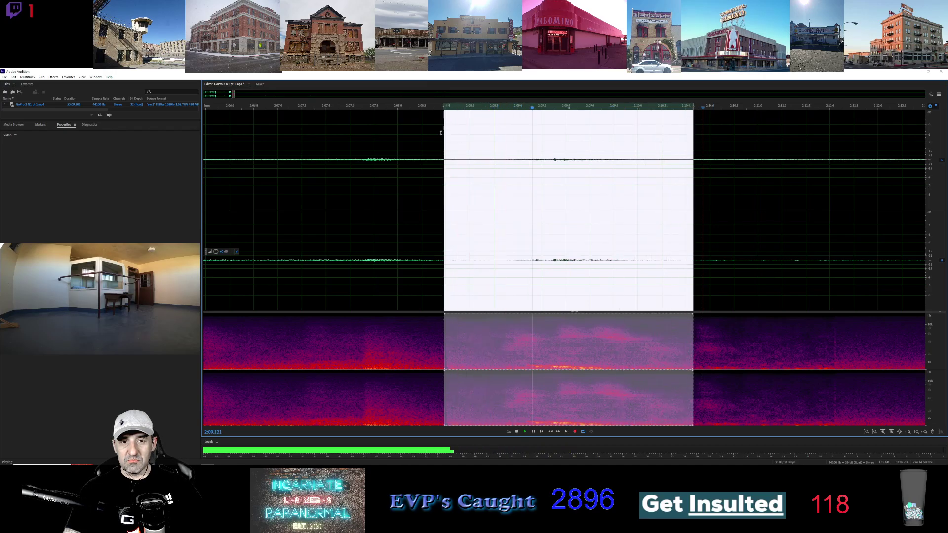
Step: Move the selection's start to about 2:08.95 and apply the Vocal Enhancer to the selected passage
left_click_drag(444, 133, 519, 129)
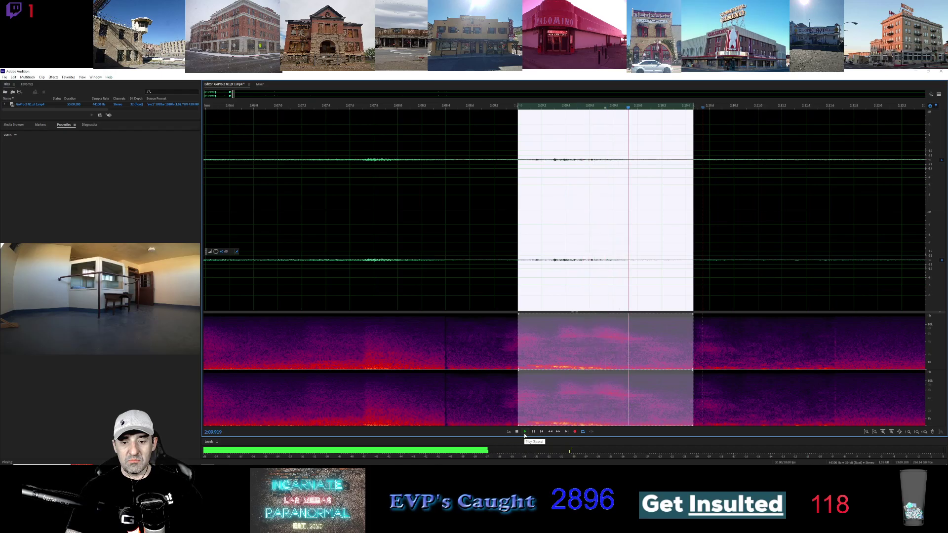
left_click_drag(518, 258, 511, 252)
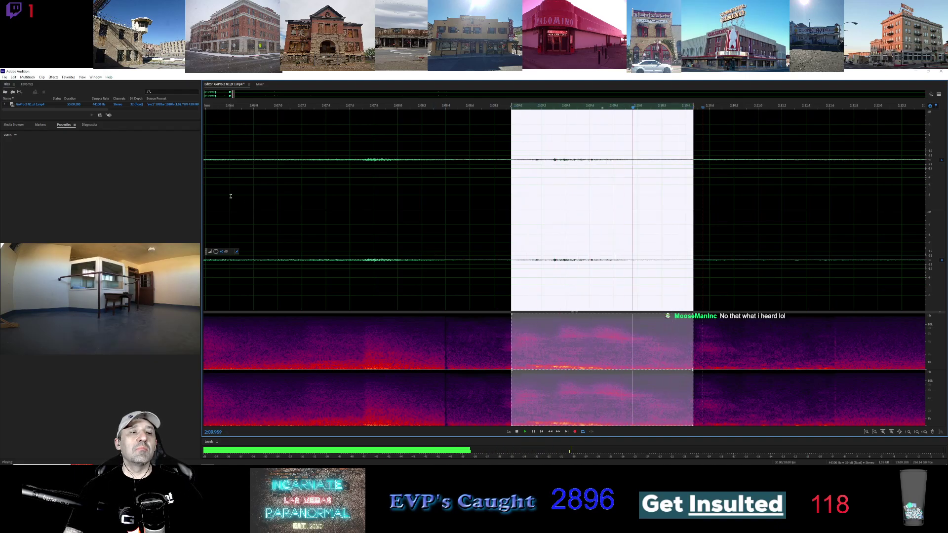
left_click(53, 77)
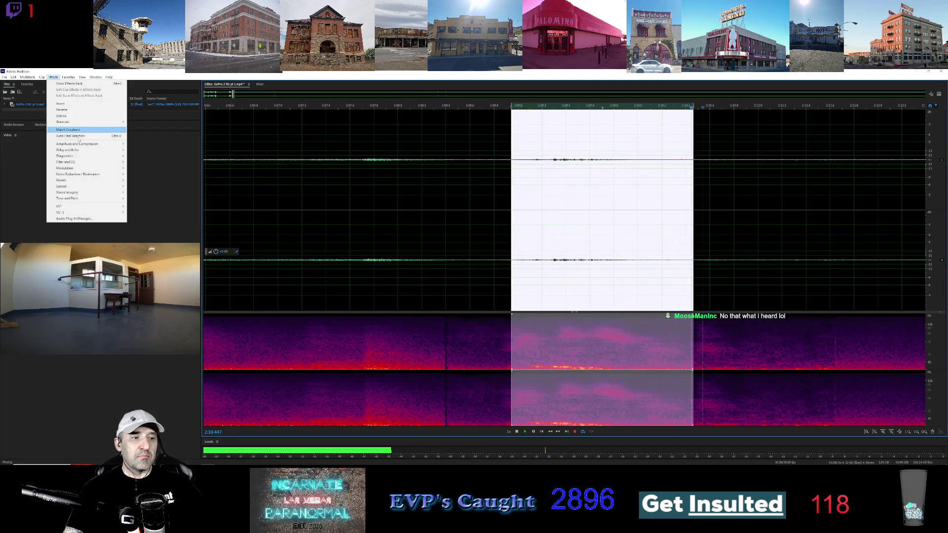
mouse_move(114, 188)
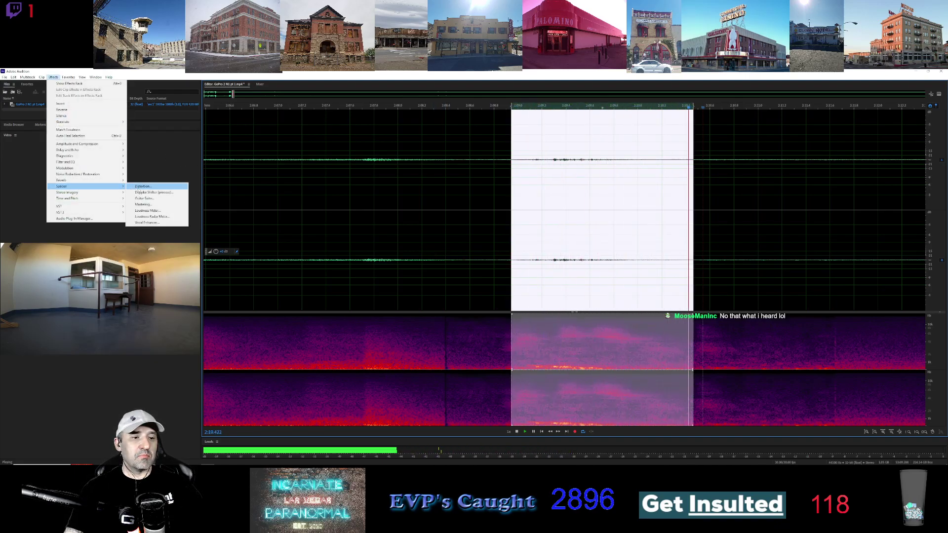
left_click(148, 219)
left_click(510, 159)
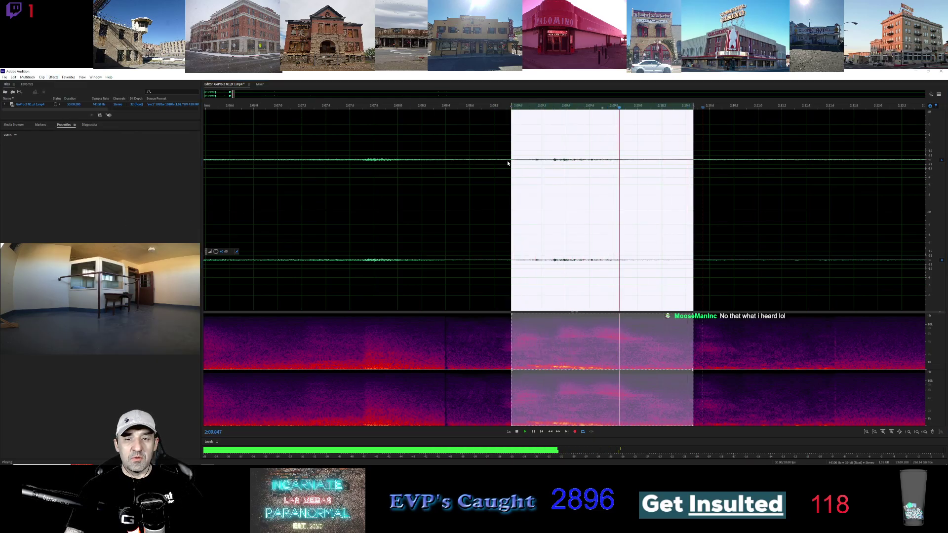
Step: Preview the DeNoise effect on the selected passage without applying it
left_click(53, 77)
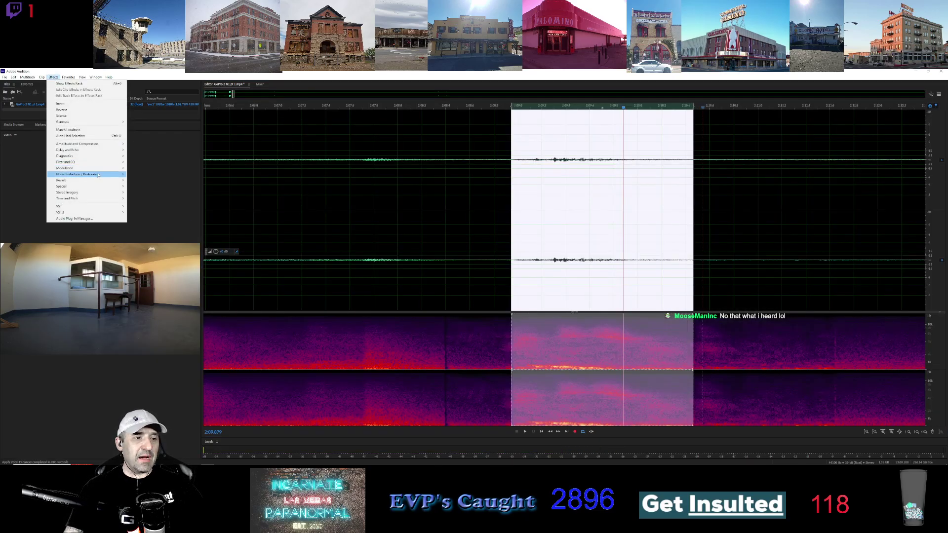
mouse_move(98, 175)
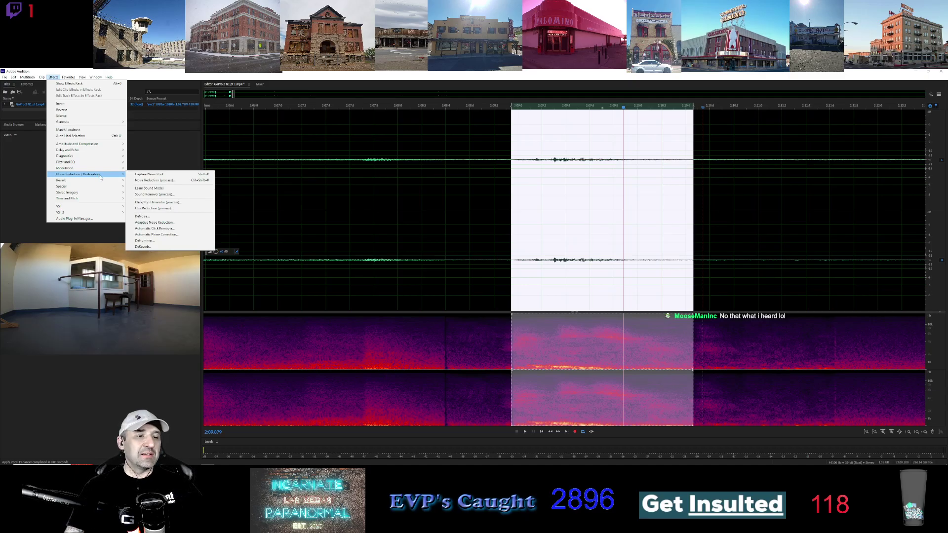
left_click(164, 216)
left_click(329, 224)
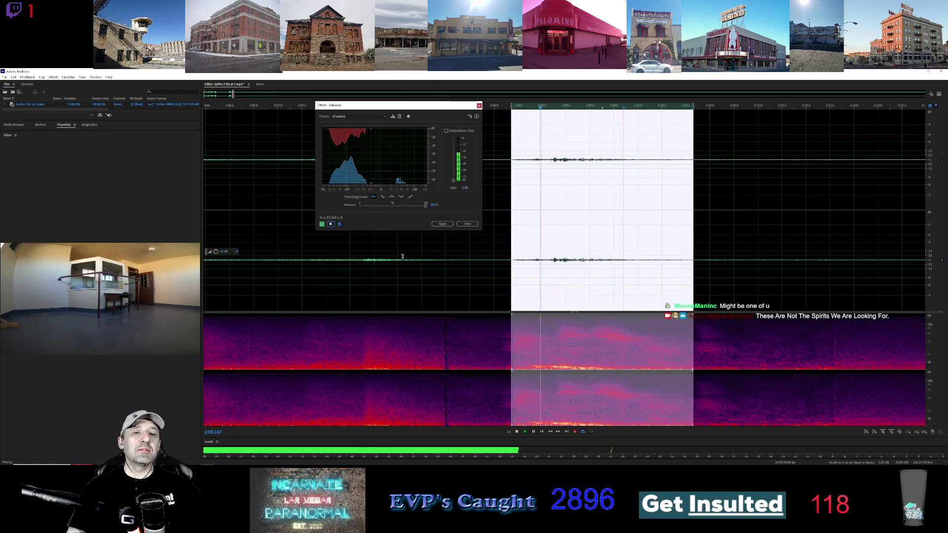
left_click(467, 223)
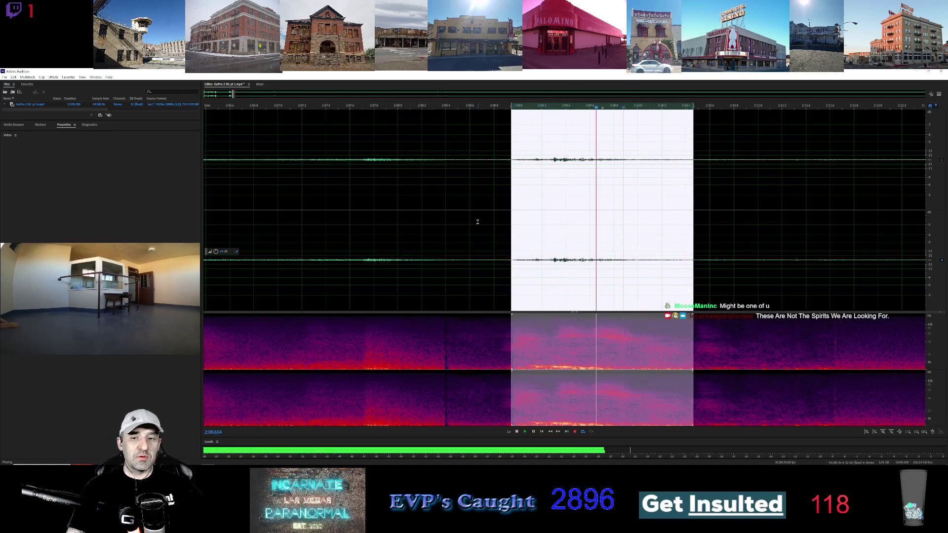
Step: Clear the selection, go to the later part of the recording and play it from about 5:25
scroll(563, 201, "down", 5)
left_click(564, 200)
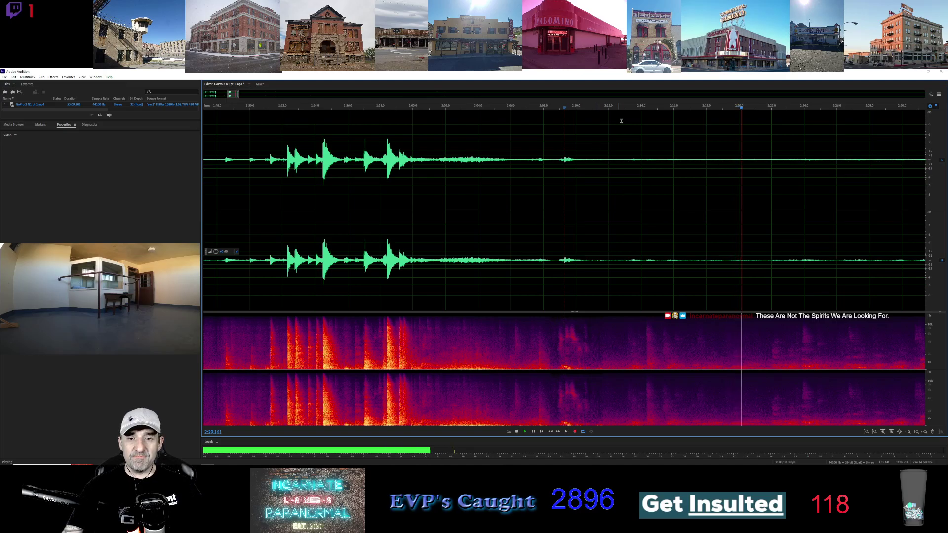
scroll(275, 140, "down", 2)
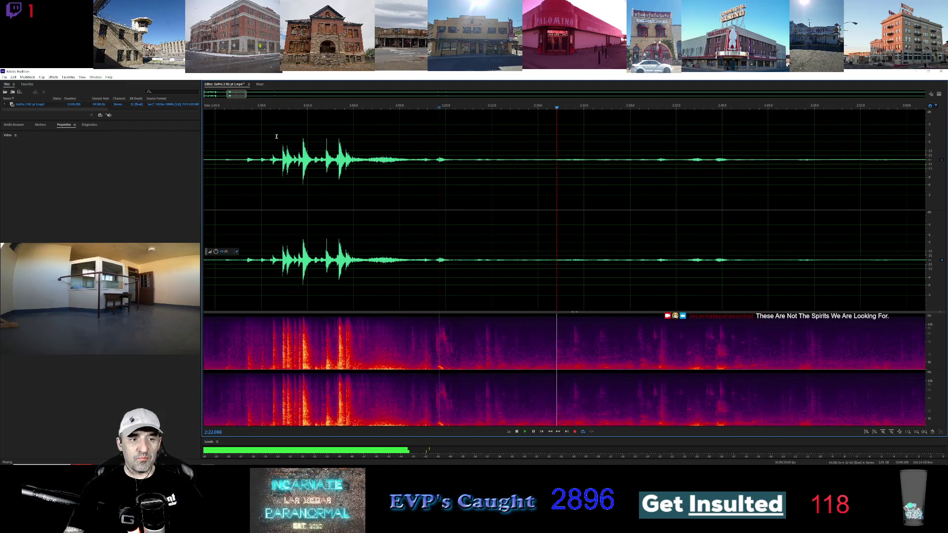
left_click_drag(238, 94, 285, 100)
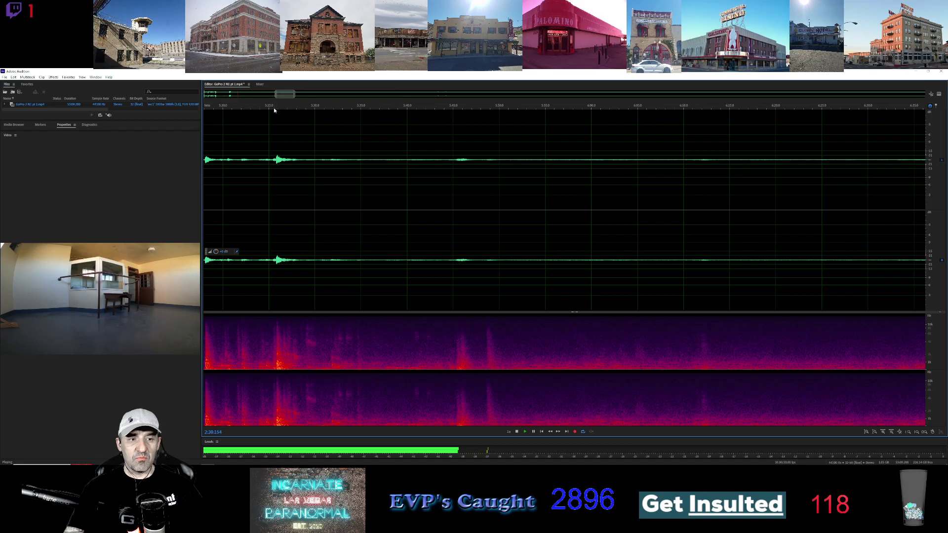
left_click(268, 110)
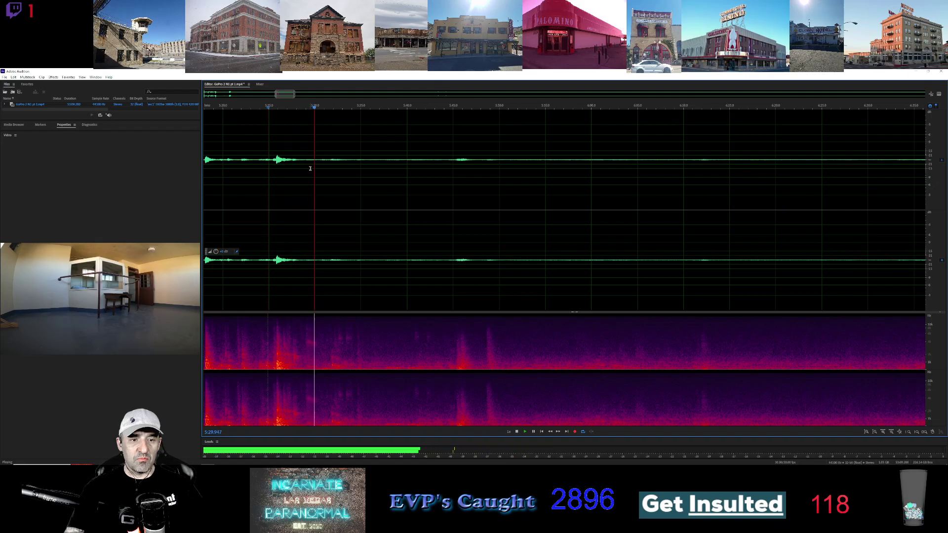
Step: Select the faint sounds from about 5:28.6 to 5:31.7 and listen to that passage
scroll(311, 168, "up", 1)
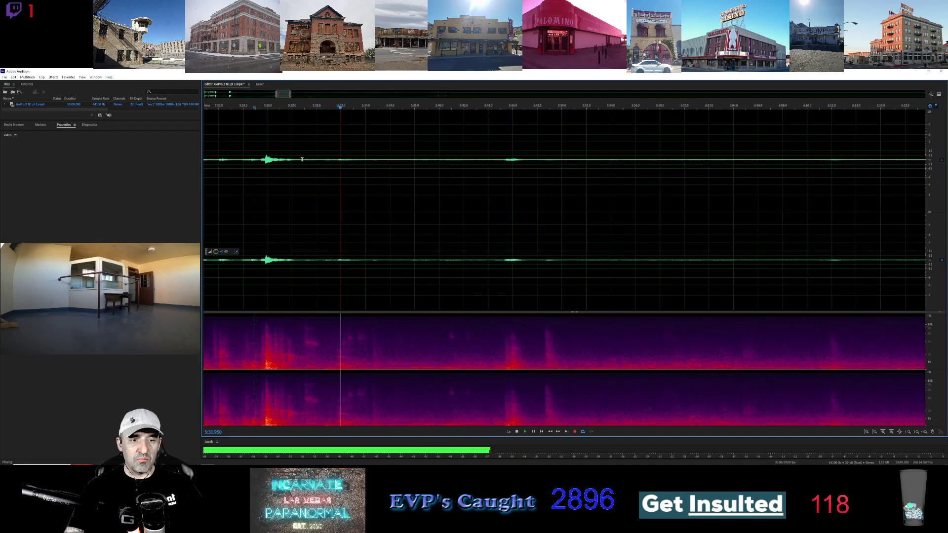
left_click_drag(302, 159, 336, 162)
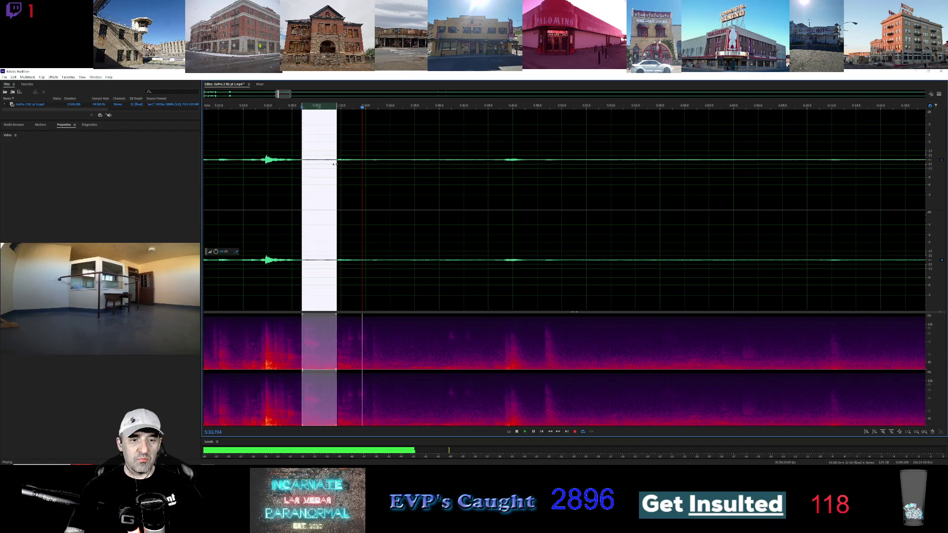
scroll(325, 168, "up", 3)
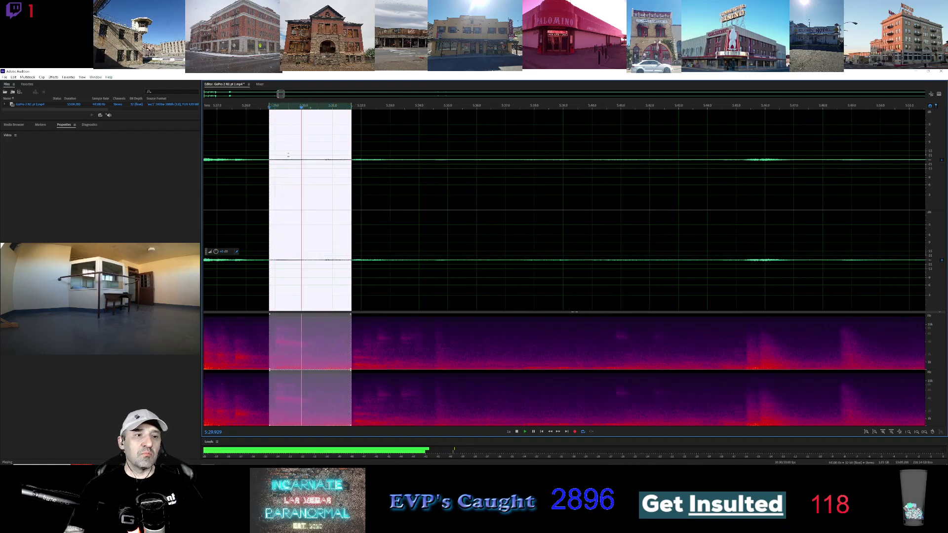
left_click_drag(267, 142, 264, 142)
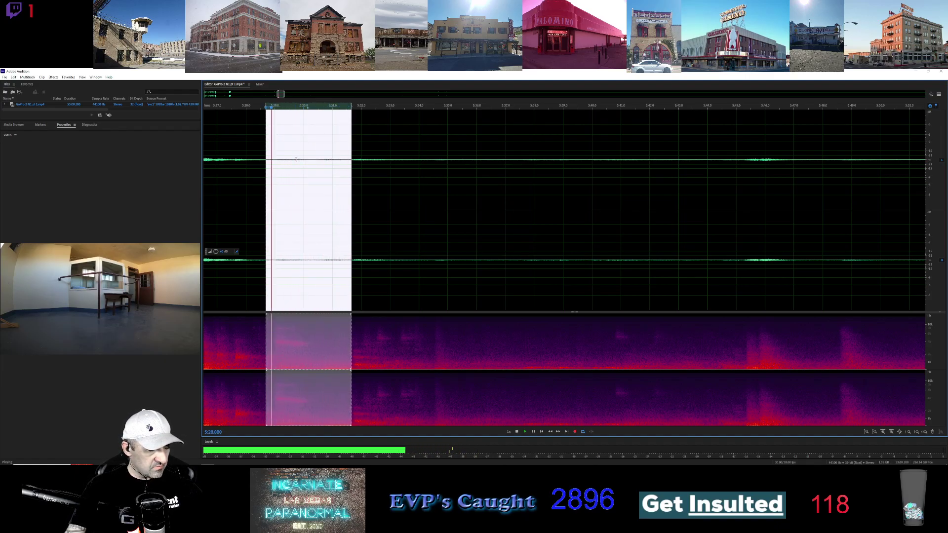
Step: Look ahead to the section past 12 minutes, return and play the recording from about 5:40
left_click(435, 124)
left_click_drag(280, 94, 394, 93)
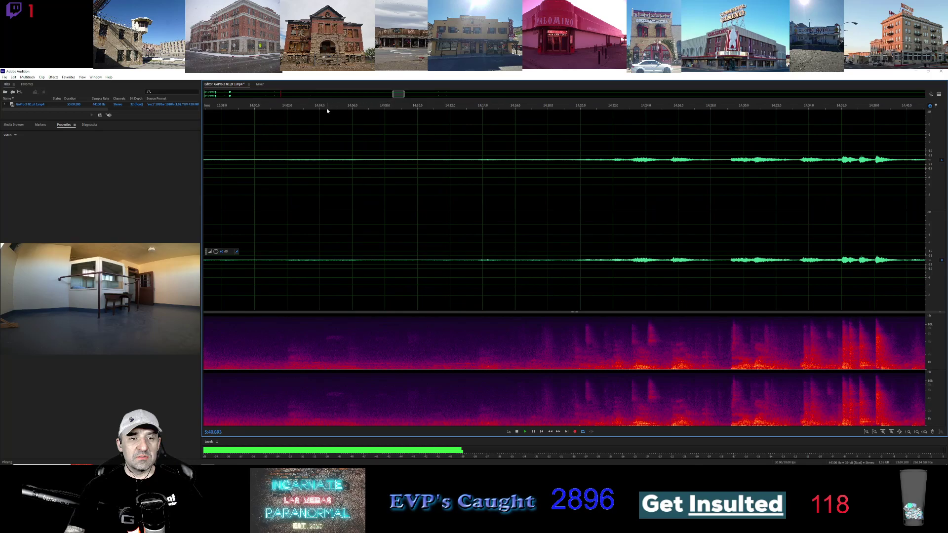
left_click_drag(398, 95, 281, 98)
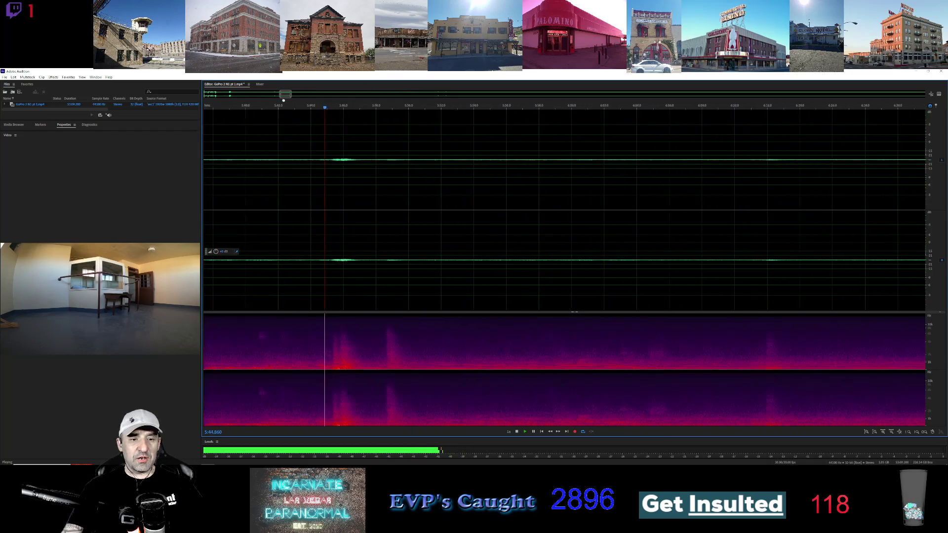
left_click(261, 109)
left_click(253, 107)
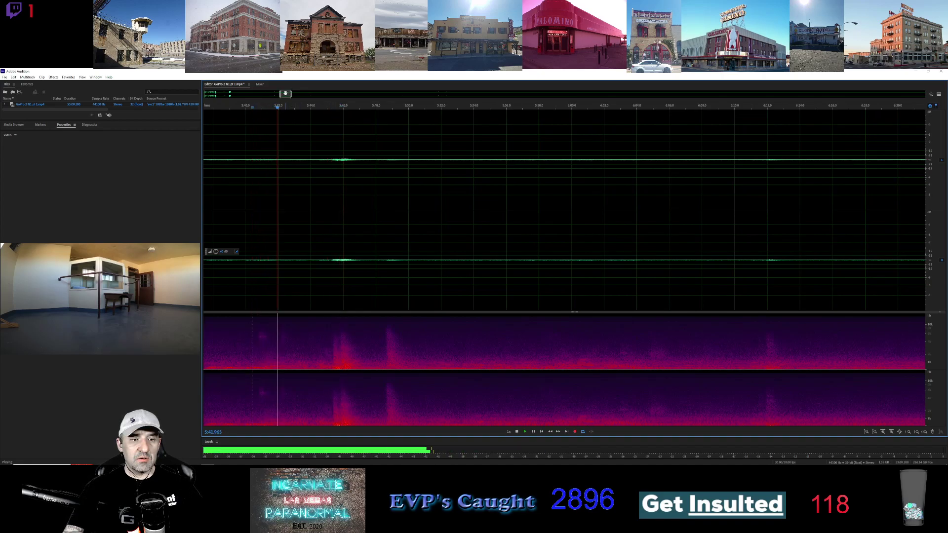
scroll(326, 204, "left", 3)
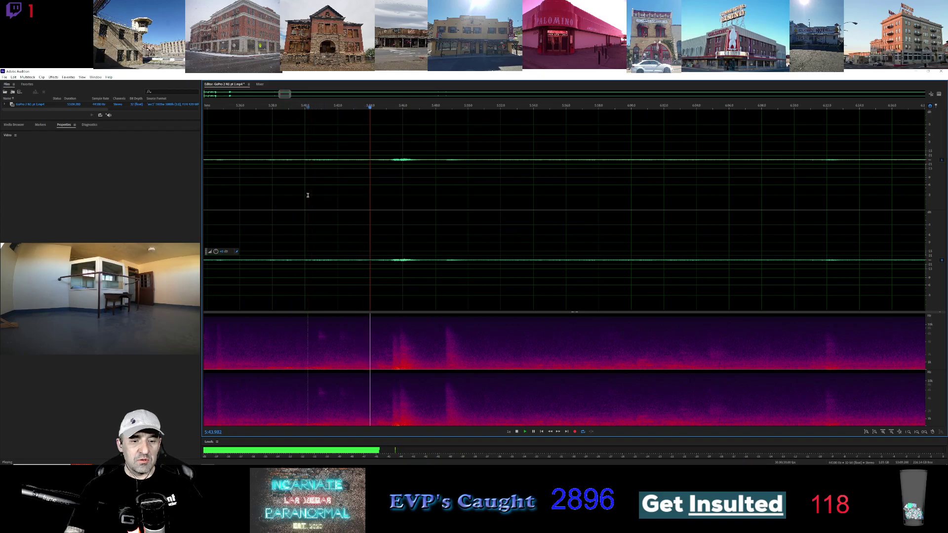
Step: Select the faint sounds from about 5:40.0 to 5:43.3 and listen to them
left_click_drag(308, 196, 359, 197)
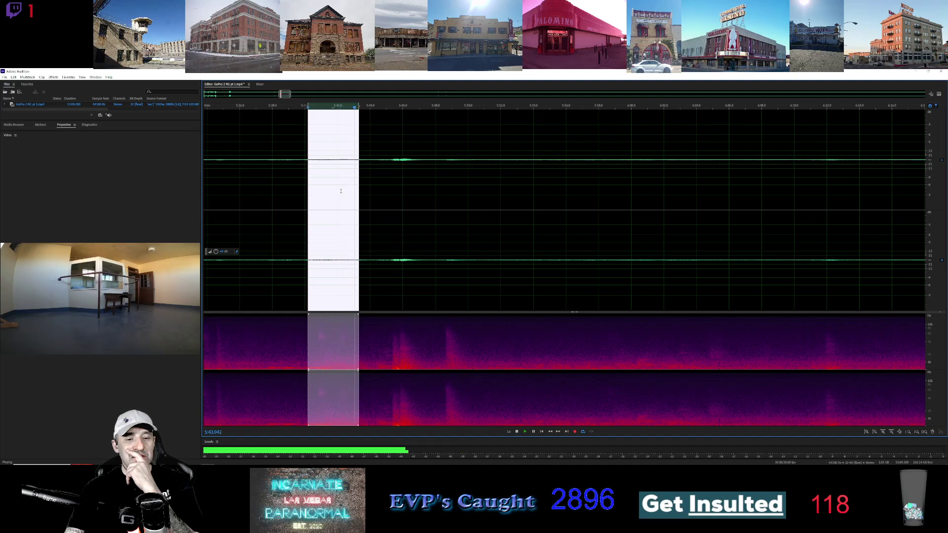
key("equal")
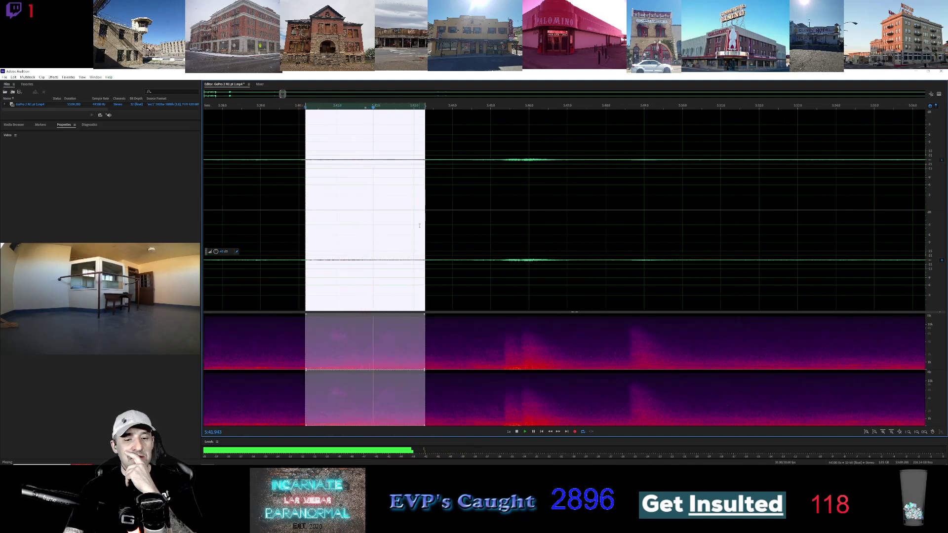
scroll(419, 226, "up", 1)
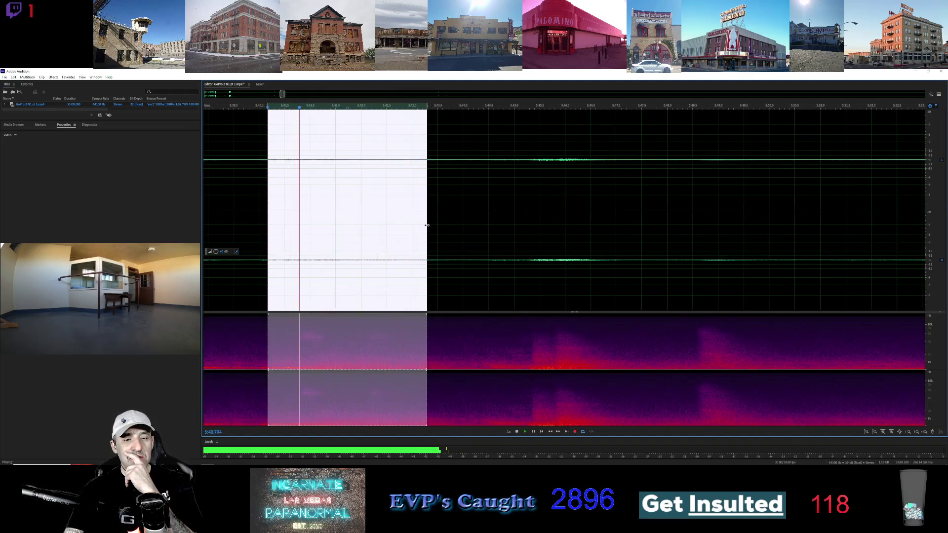
mouse_move(427, 225)
left_mouse_down()
mouse_move(386, 226)
mouse_move(425, 223)
left_mouse_up()
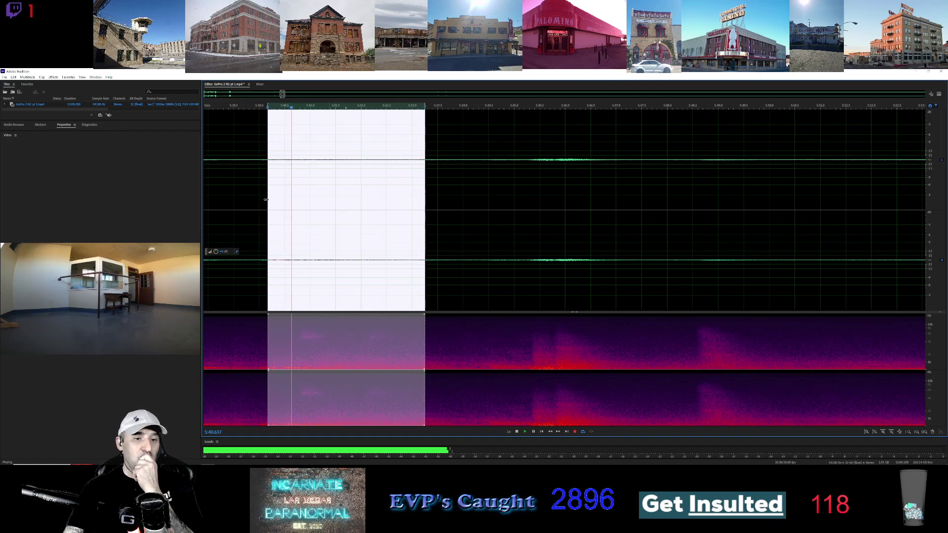
left_click_drag(268, 196, 258, 196)
Step: Apply the Low Tone Vocal Enhancer to the selected passage
left_click(54, 77)
mouse_move(74, 186)
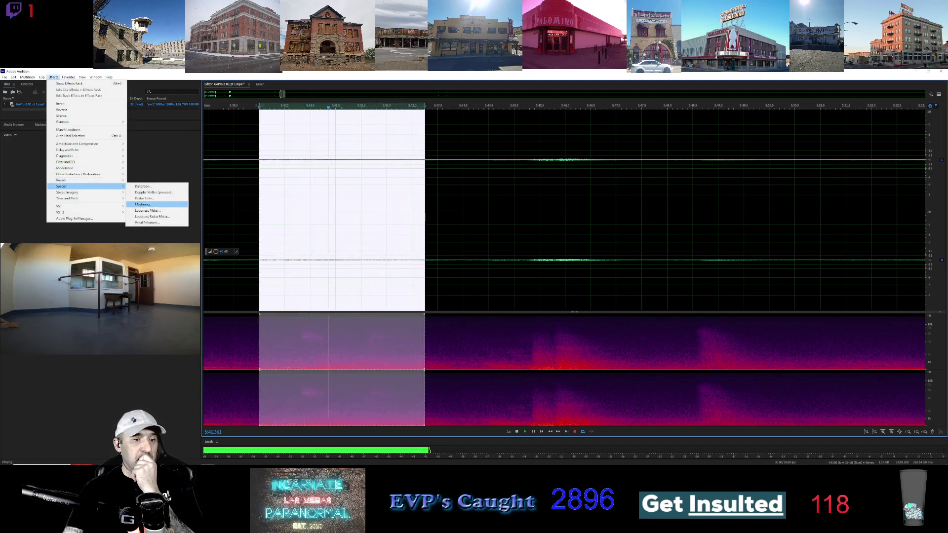
left_click(166, 219)
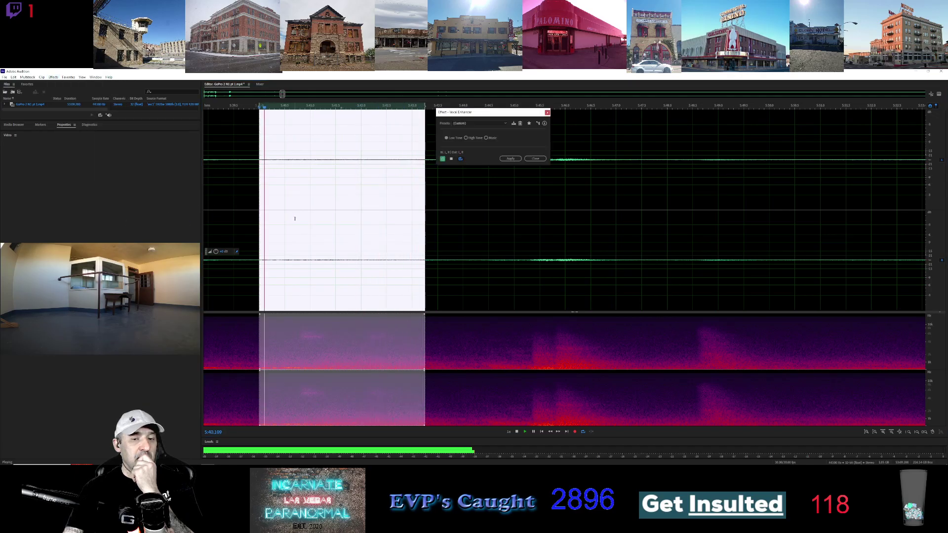
left_click(509, 159)
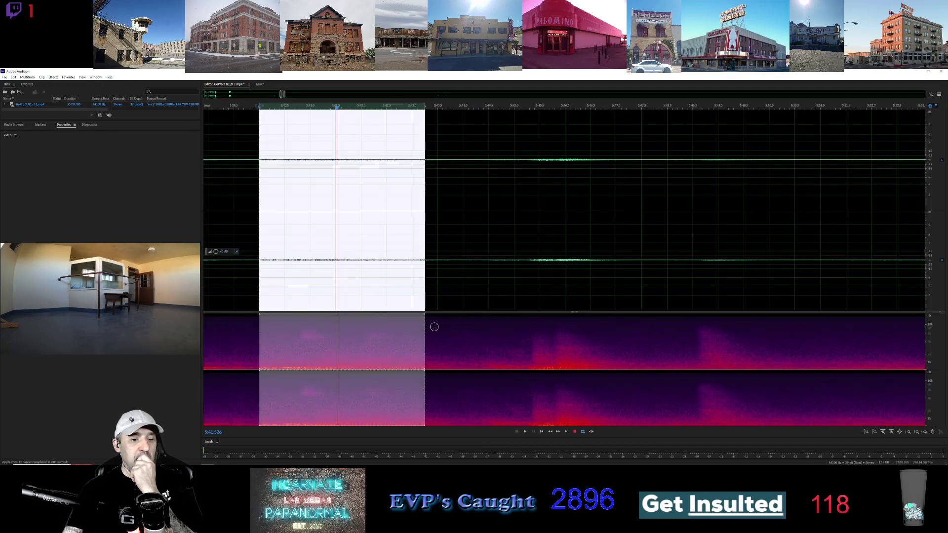
Step: Amplify the enhanced selection by 10 dB and play it back
left_click(225, 251)
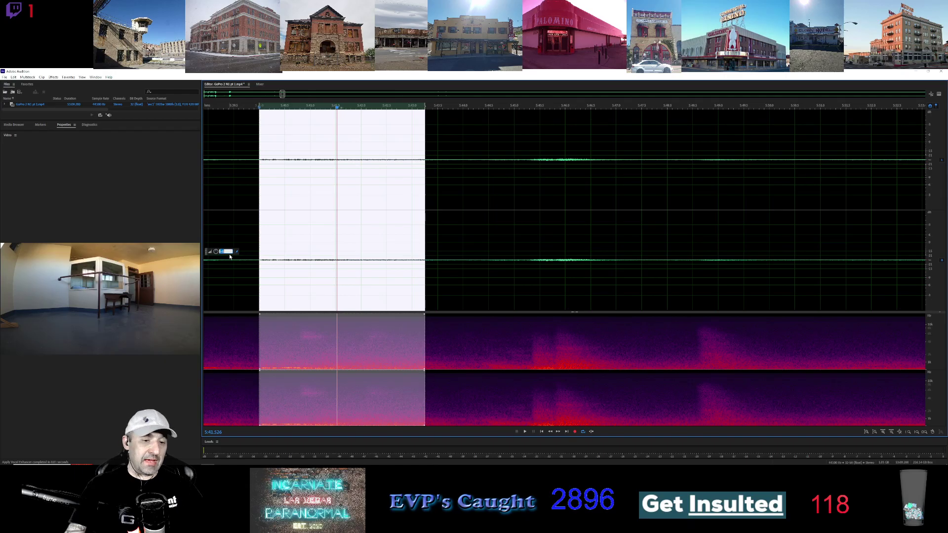
type("10")
key("Return")
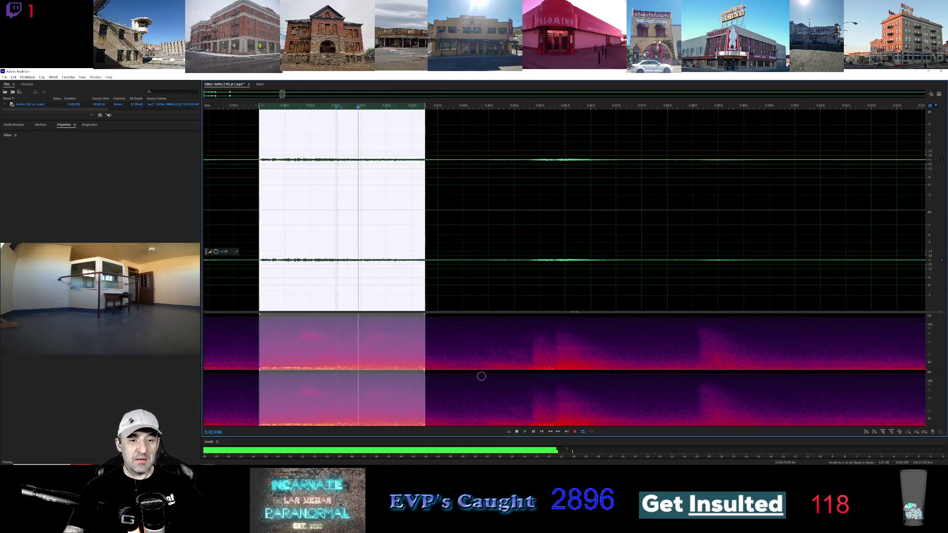
Step: Shorten the selection to end at about 5:42.2, apply Noise Reduction with a freshly captured noise print and play it back
left_click_drag(425, 196, 370, 195)
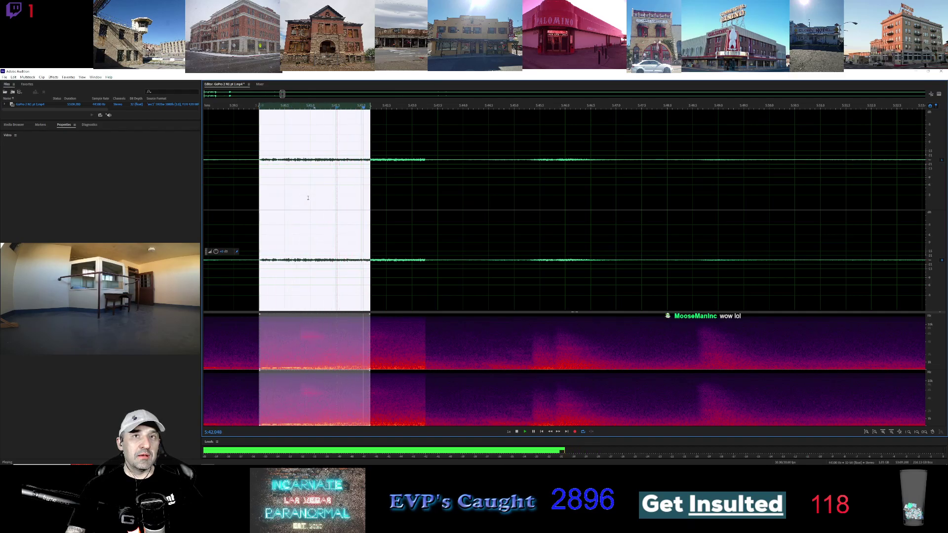
left_click(54, 77)
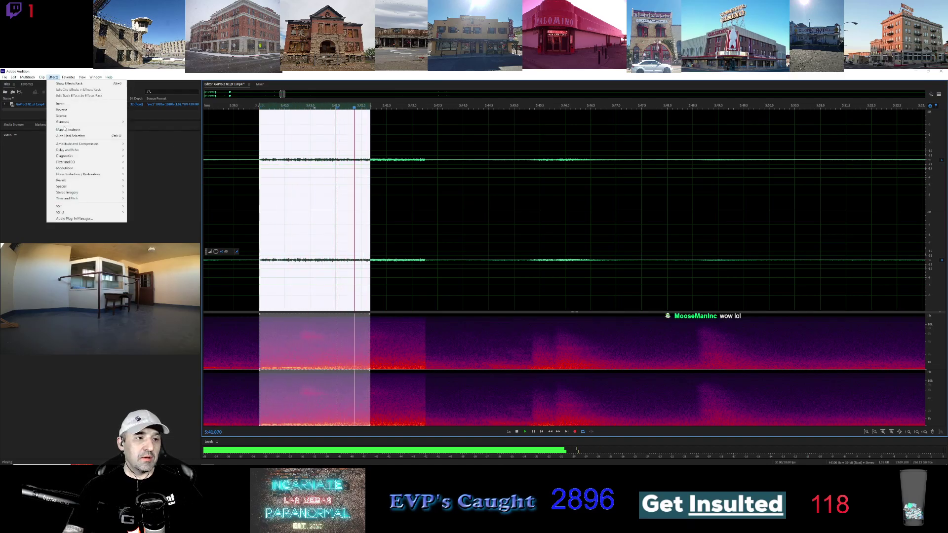
mouse_move(90, 176)
left_click(155, 181)
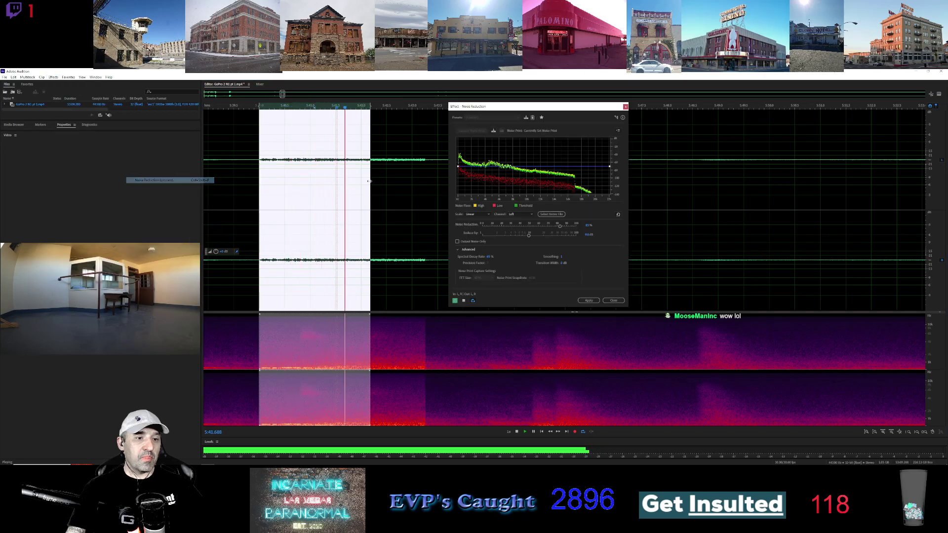
left_click(464, 300)
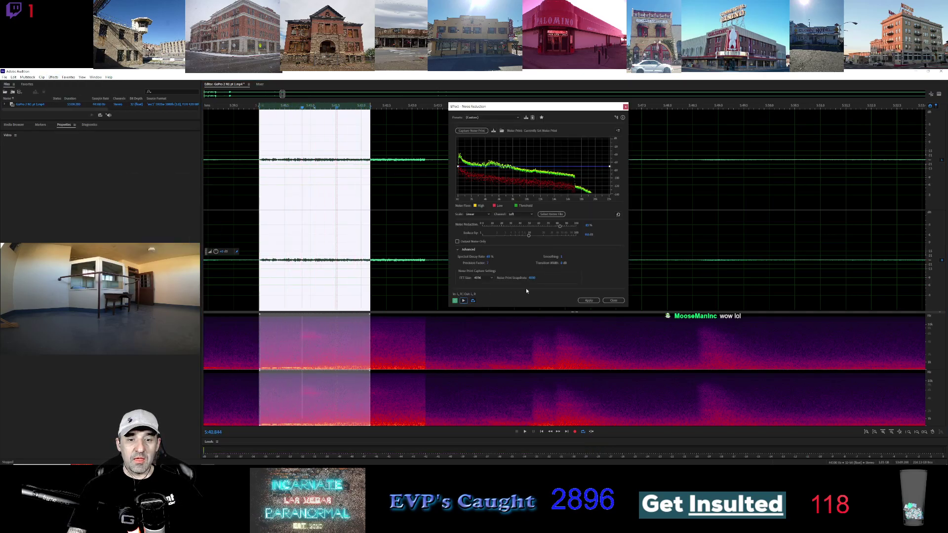
left_click(473, 132)
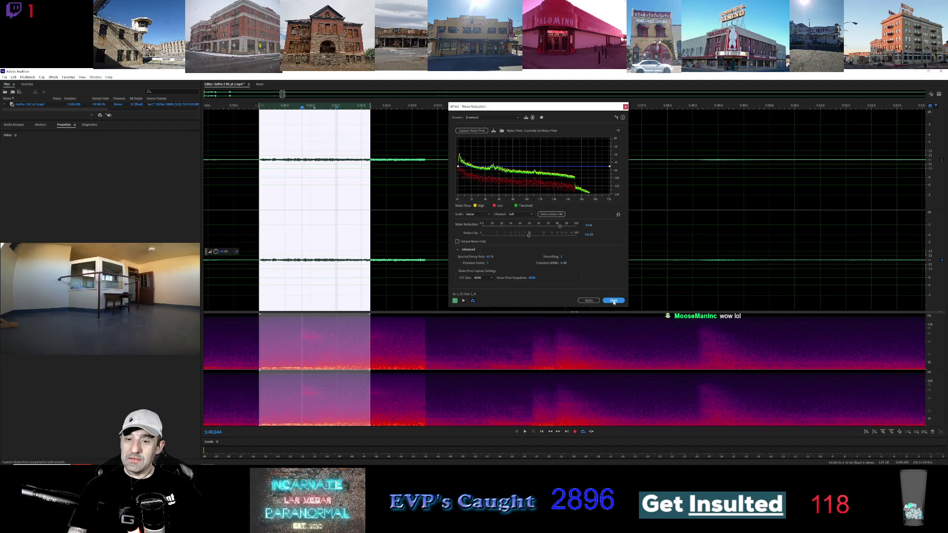
left_click(589, 301)
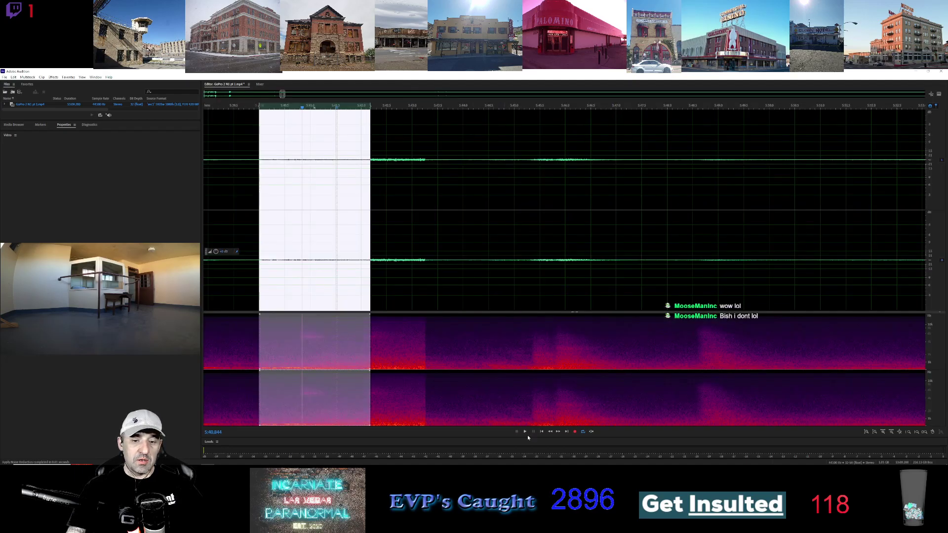
left_click(524, 431)
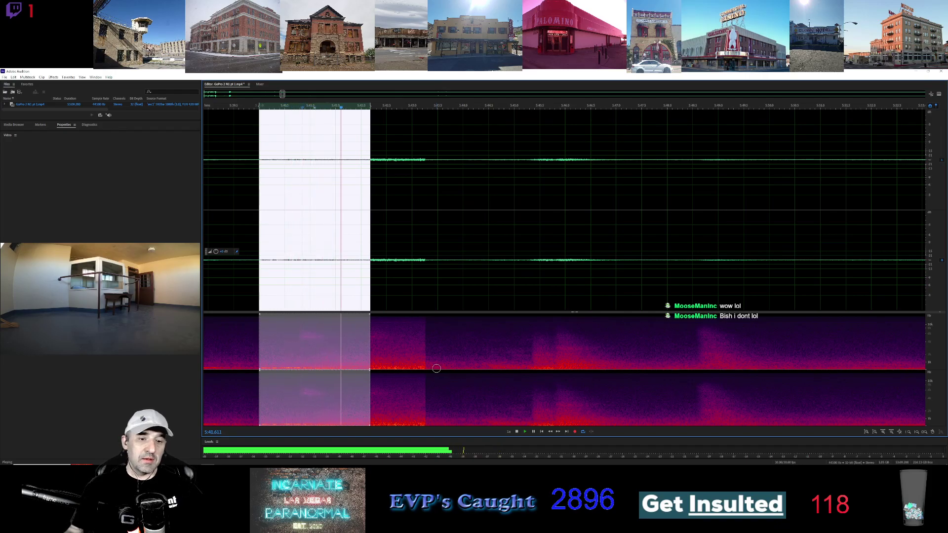
Step: Apply the Vocal Enhancer to the noise-reduced selection, listen to it and pause playback
left_click(54, 78)
mouse_move(89, 186)
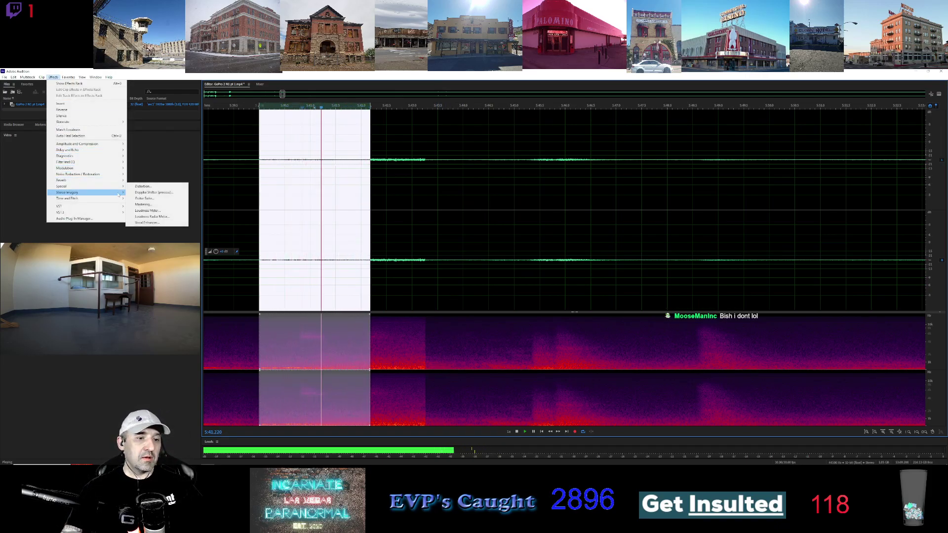
left_click(137, 223)
left_click(508, 160)
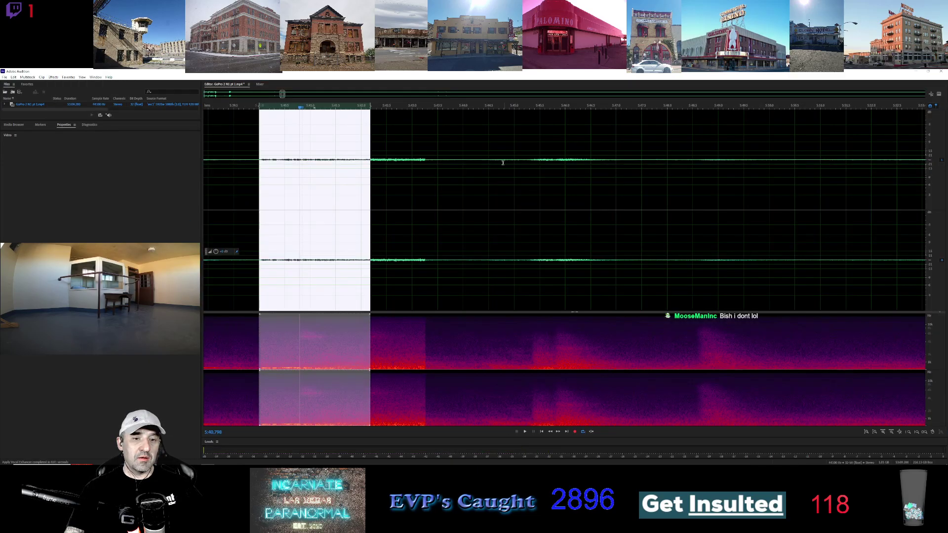
left_click(525, 433)
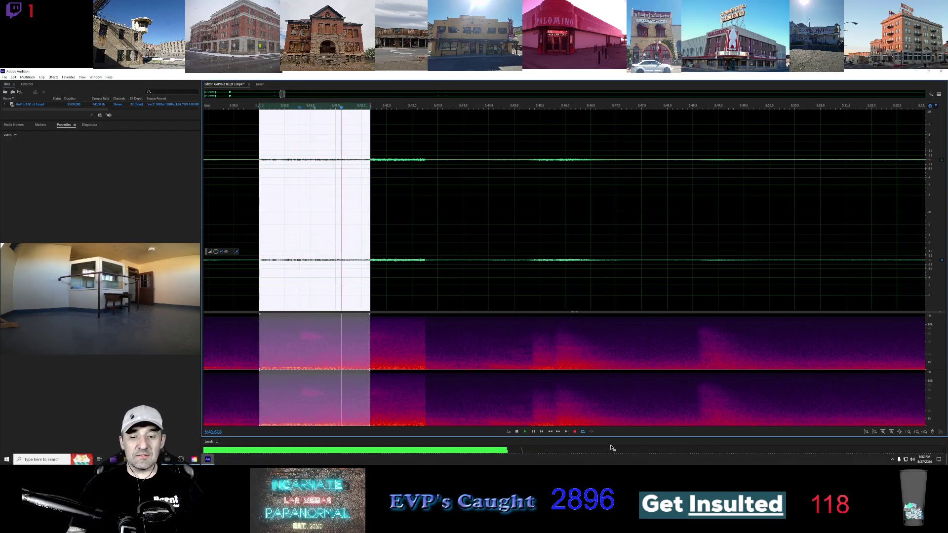
left_click(534, 432)
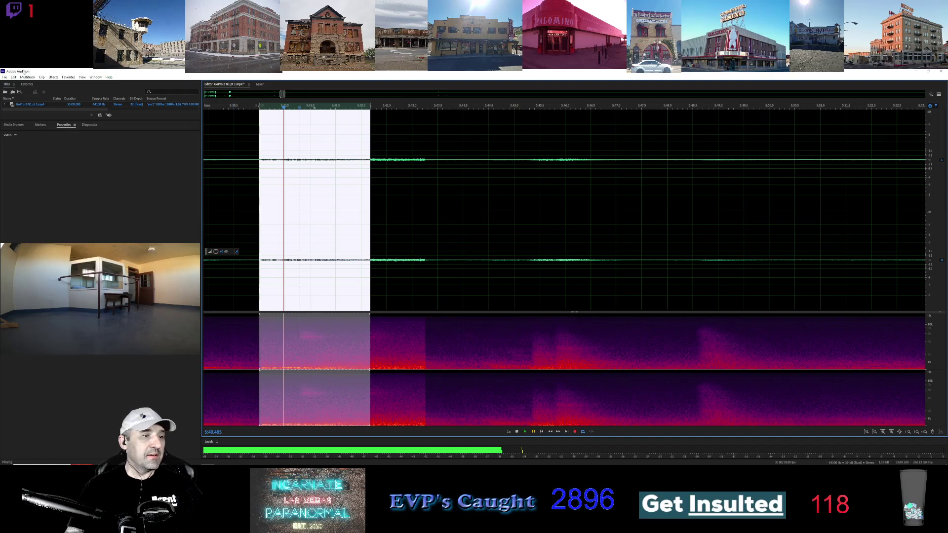
Step: Save only the selected passage as an MP3 file in the Downloads folder under a new descriptive name
left_click(4, 77)
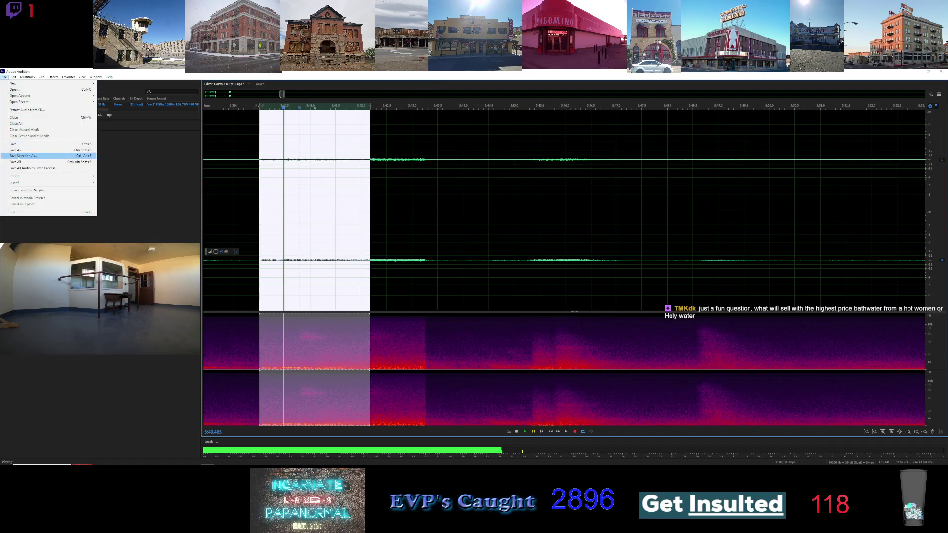
left_click(20, 156)
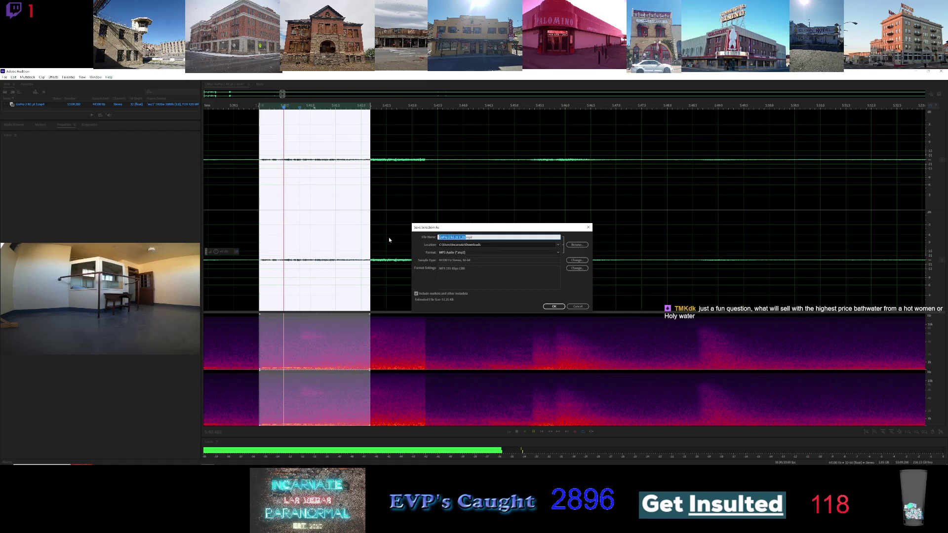
key("BackSpace")
type("100 nl")
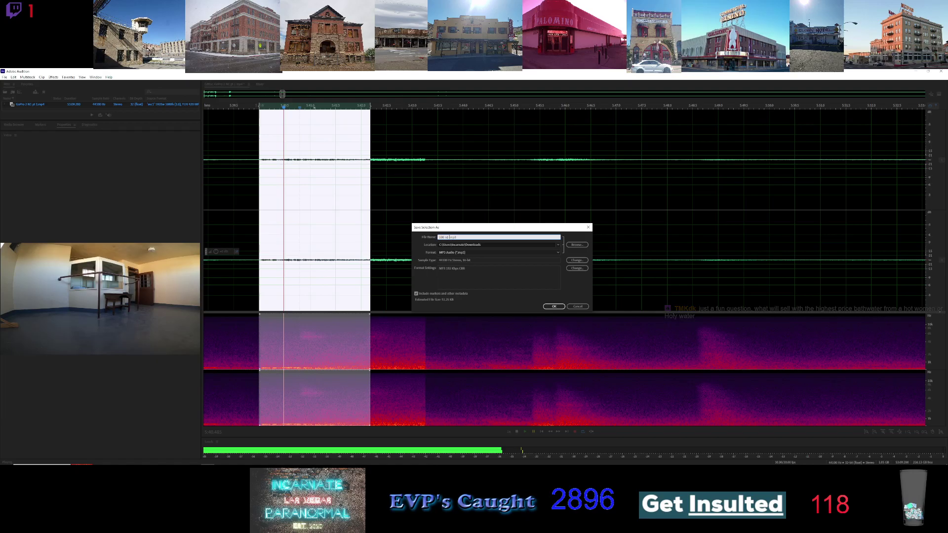
type("gp")
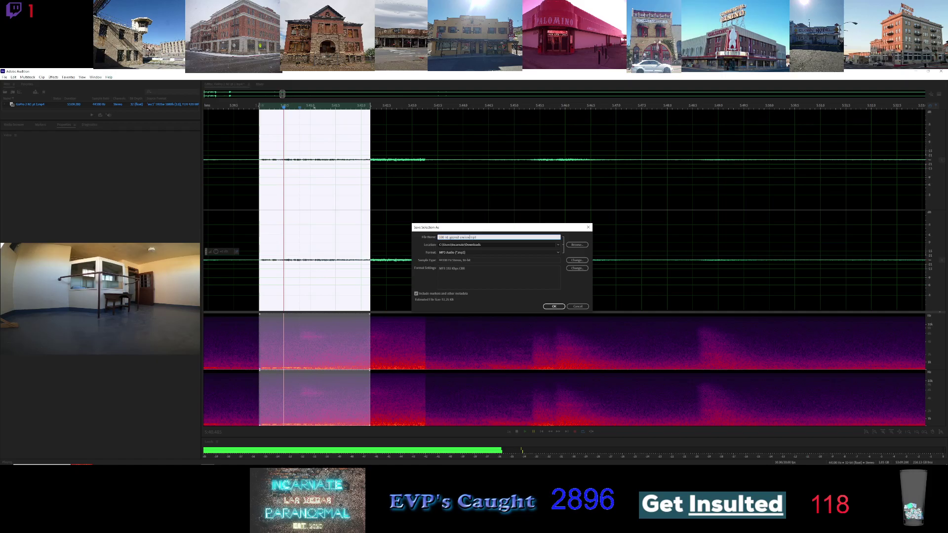
type("jo")
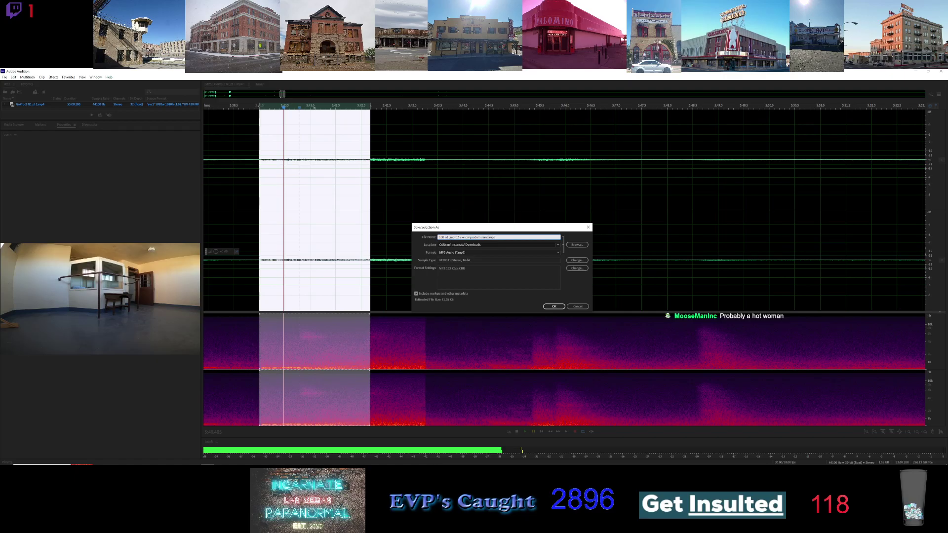
key("Return")
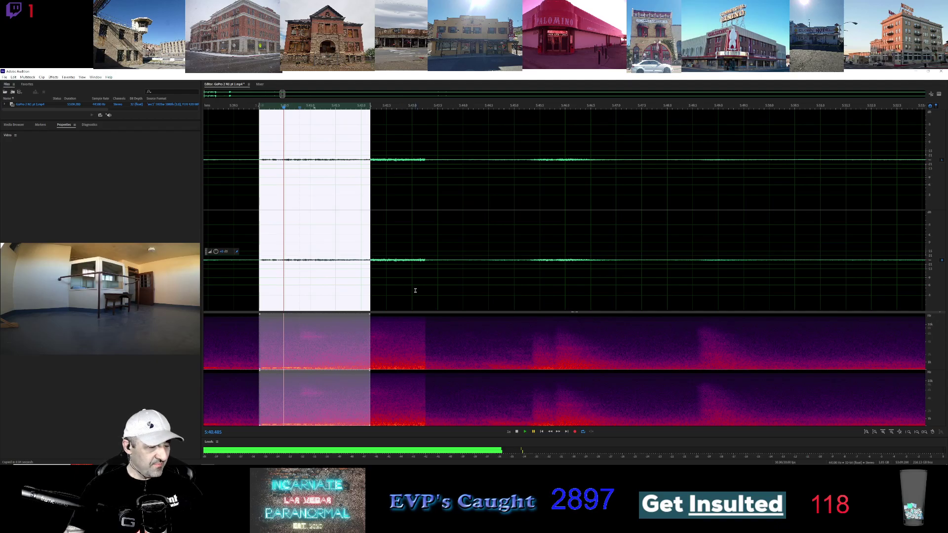
Step: Replay the saved passage, continue listening from about 5:44.5, and move ahead to play from about 5:58.6
key("space")
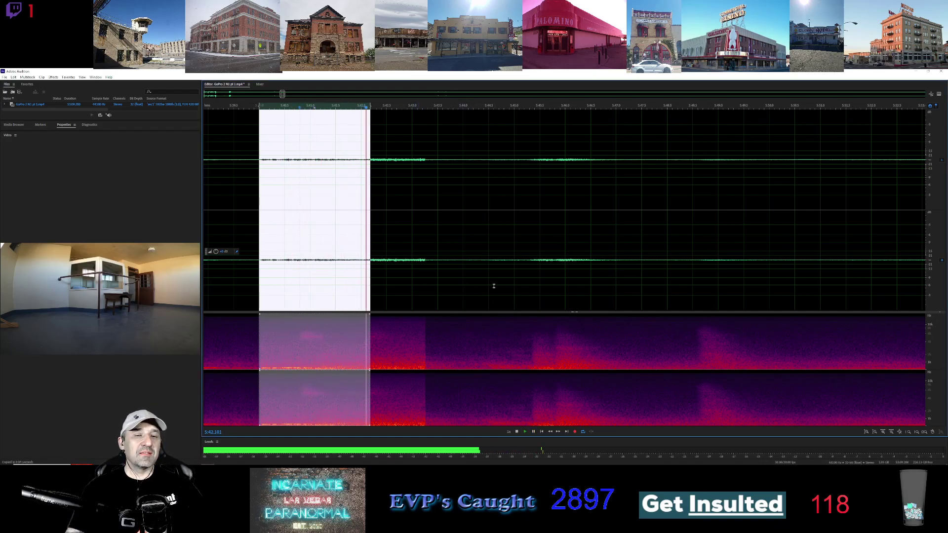
left_click(491, 211)
scroll(491, 211, "down", 1)
scroll(508, 207, "down", 1)
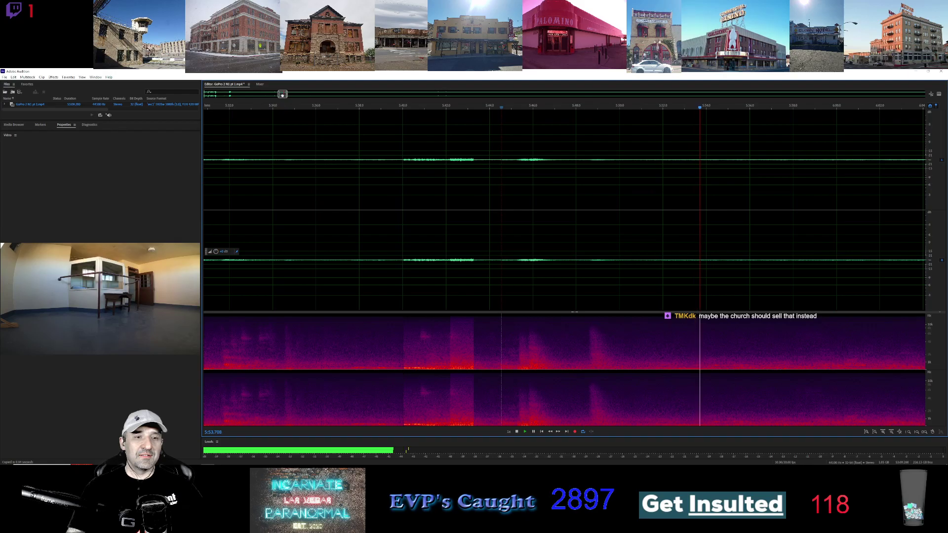
left_click(287, 94)
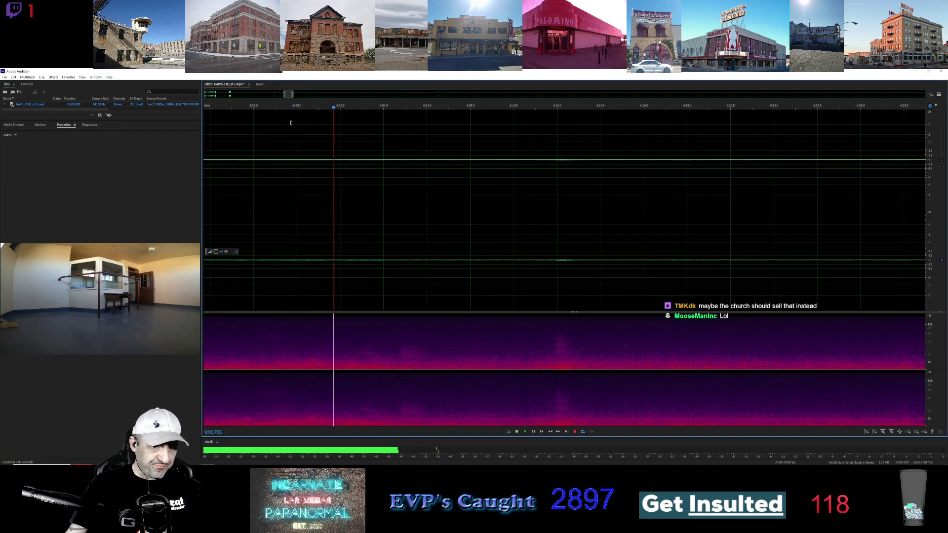
left_click(267, 107)
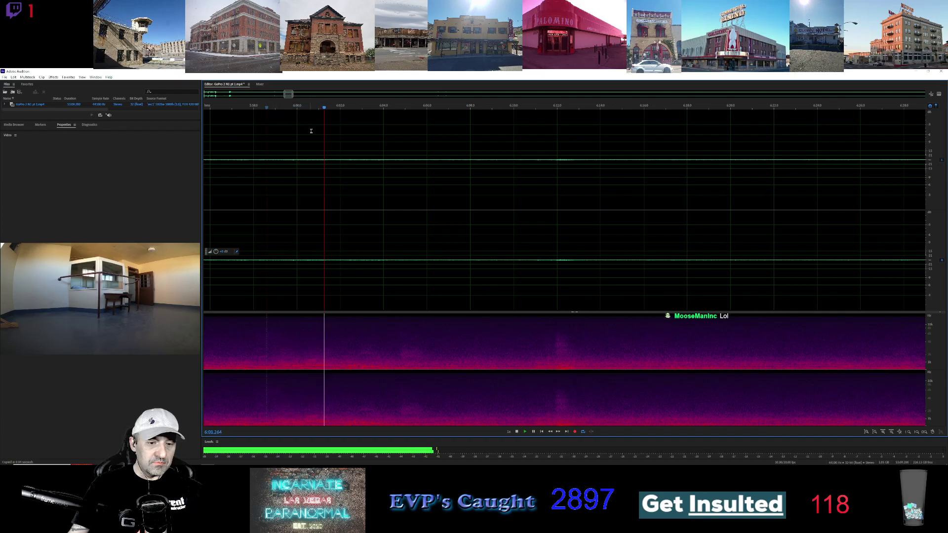
Step: Select about 5:58.6 to 6:01.6, listen to it, and continue playback from about 6:03.8
left_click_drag(267, 262, 332, 266)
key("space")
key("space")
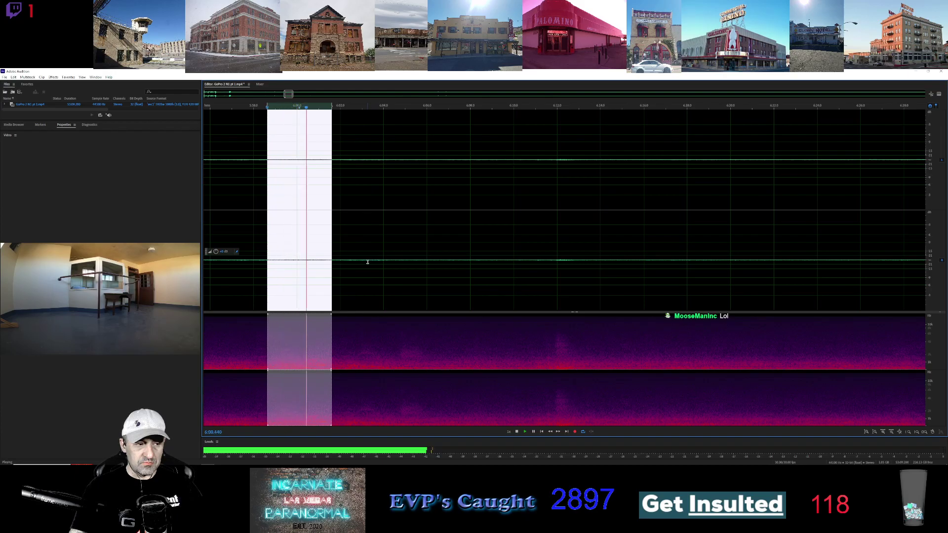
left_click(380, 238)
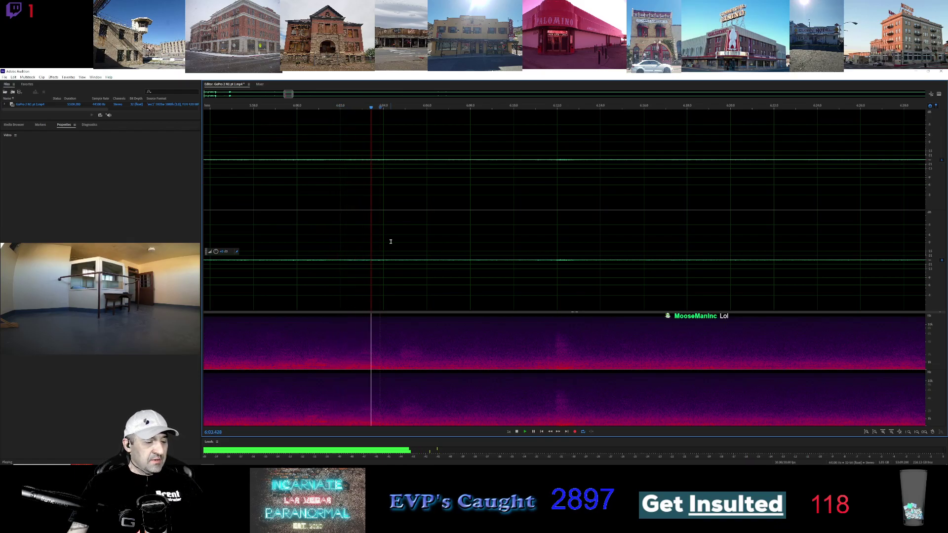
Step: Look ahead and listen from about 7:03, and return to play the recording from about 6:01.5
scroll(371, 159, "down", 3)
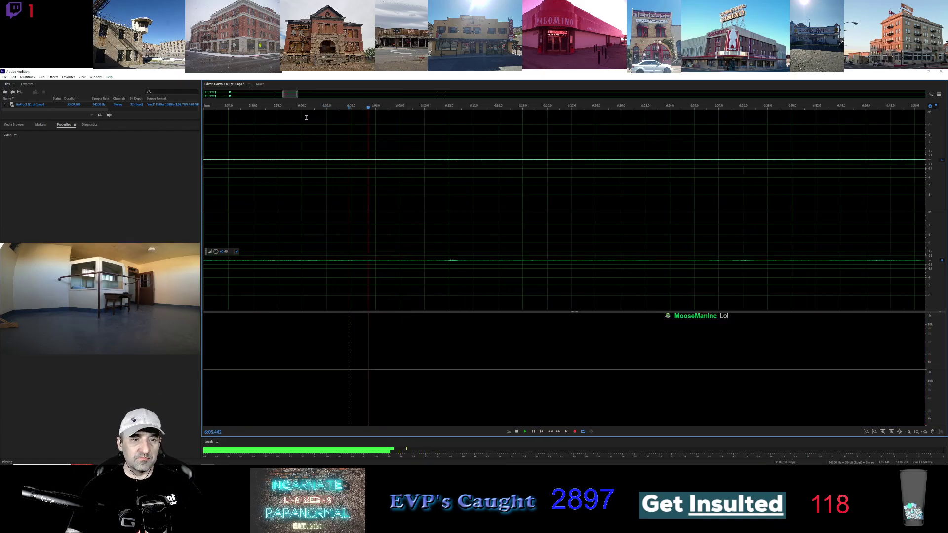
scroll(564, 267, "right", 1)
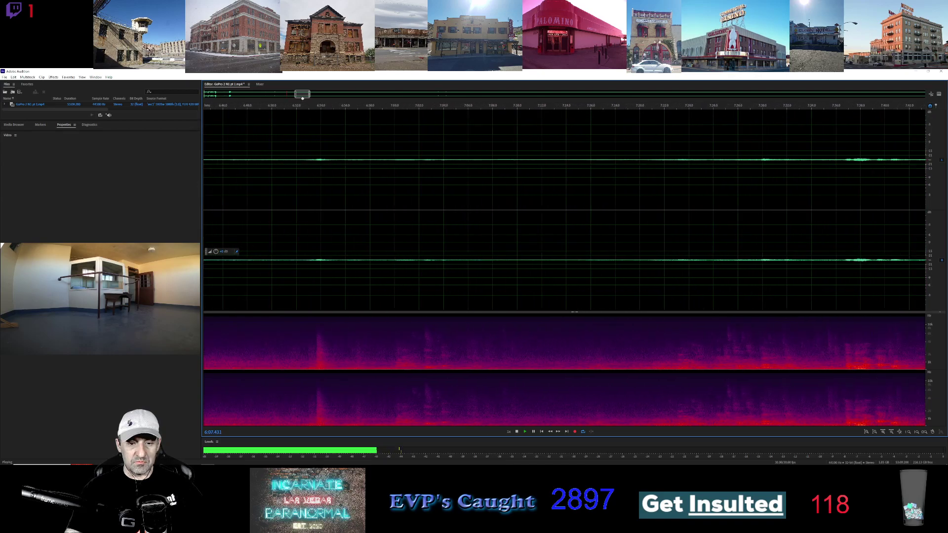
left_click(433, 109)
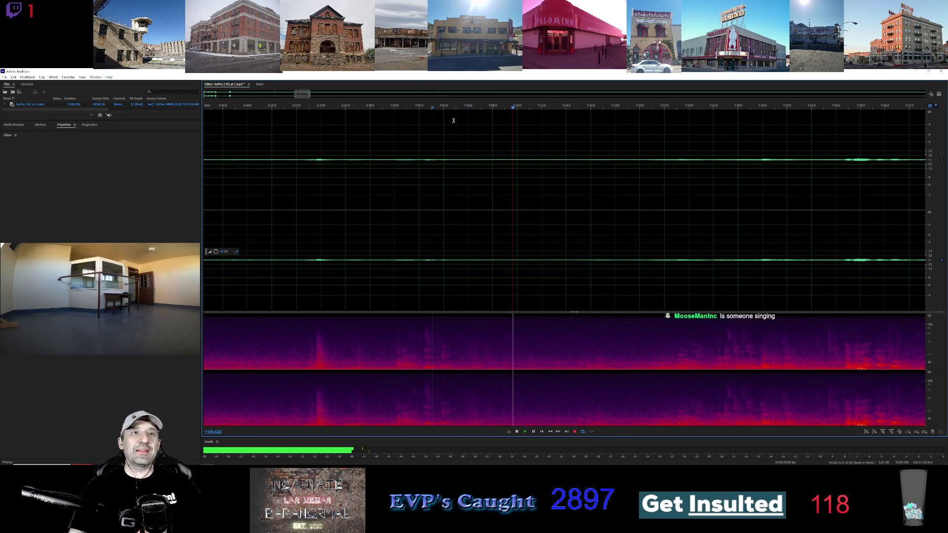
left_click_drag(307, 95, 289, 96)
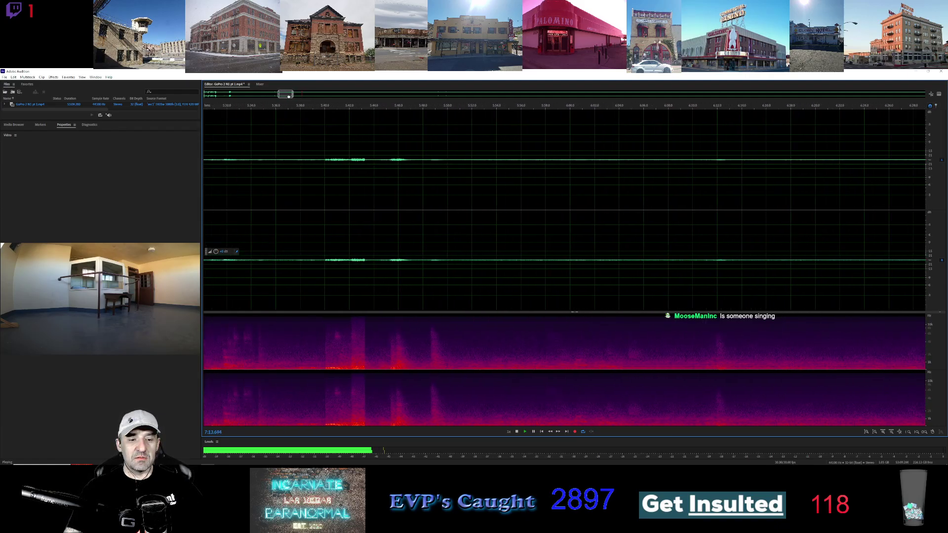
left_click(588, 111)
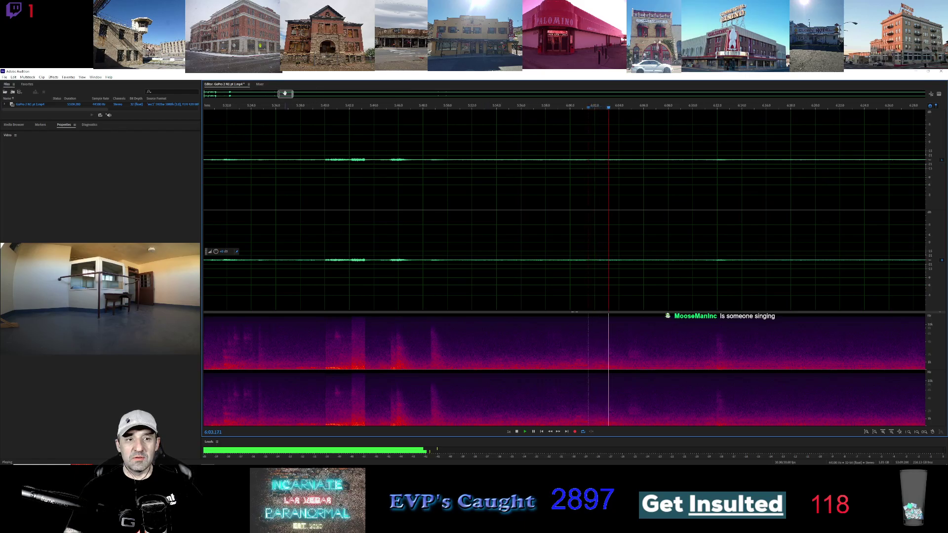
Step: Select the faint sounds from about 6:01.7 to 6:06.4 and listen to them
scroll(607, 220, "up", 2)
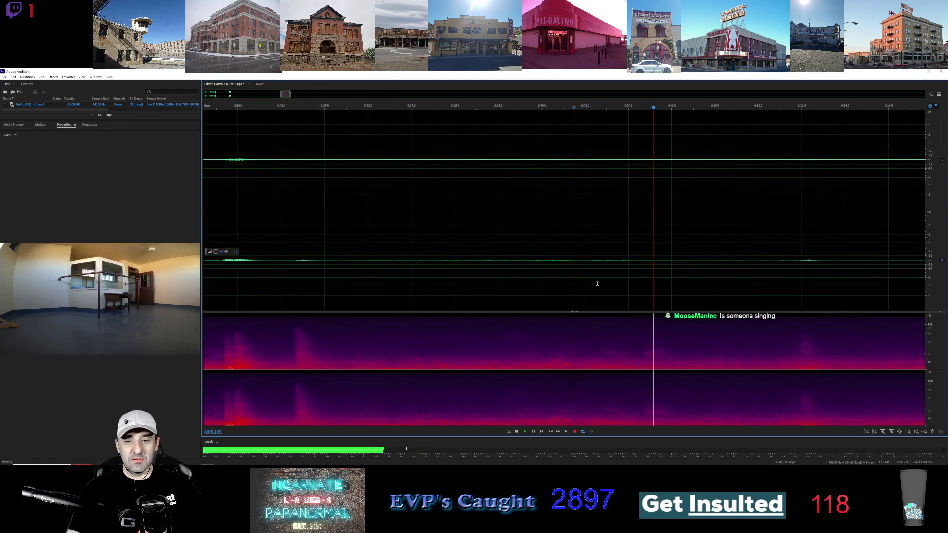
left_click_drag(581, 288, 688, 285)
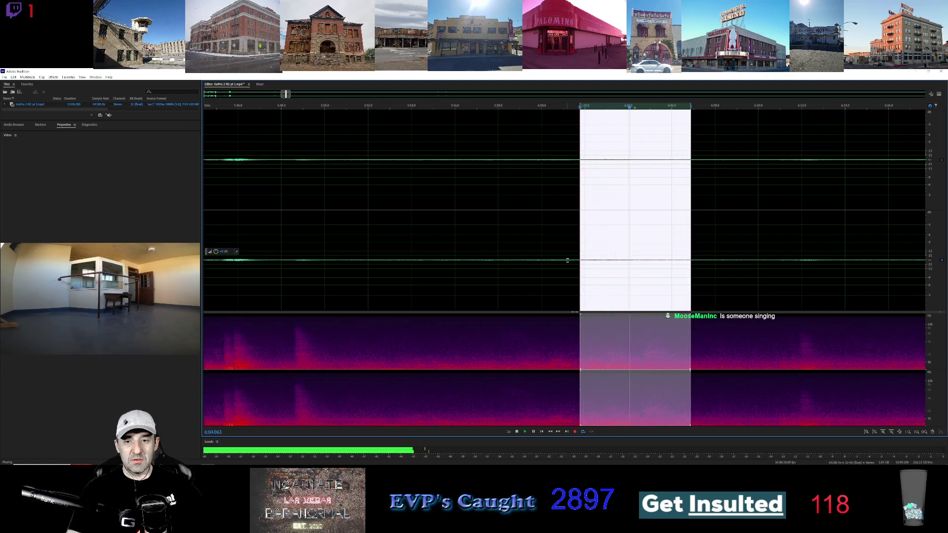
left_click_drag(578, 249, 577, 249)
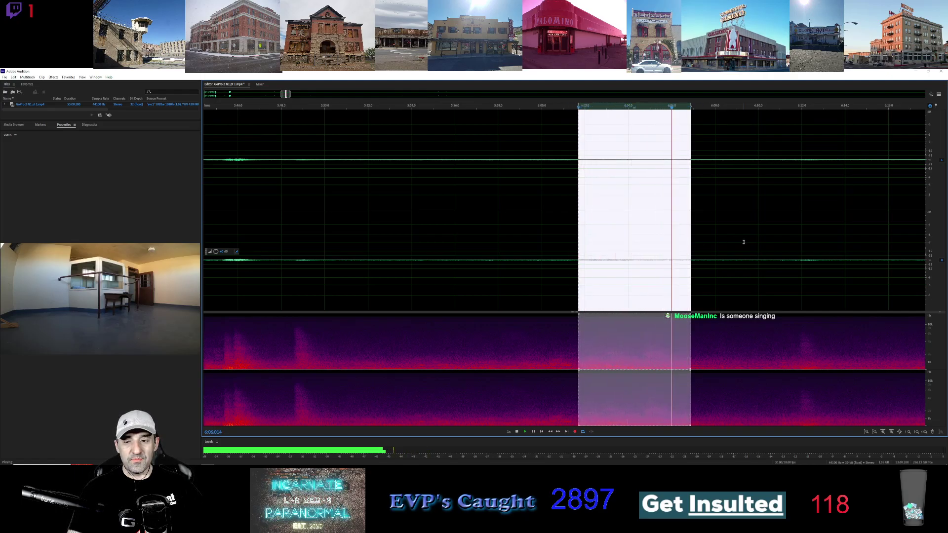
left_click_drag(691, 242, 680, 240)
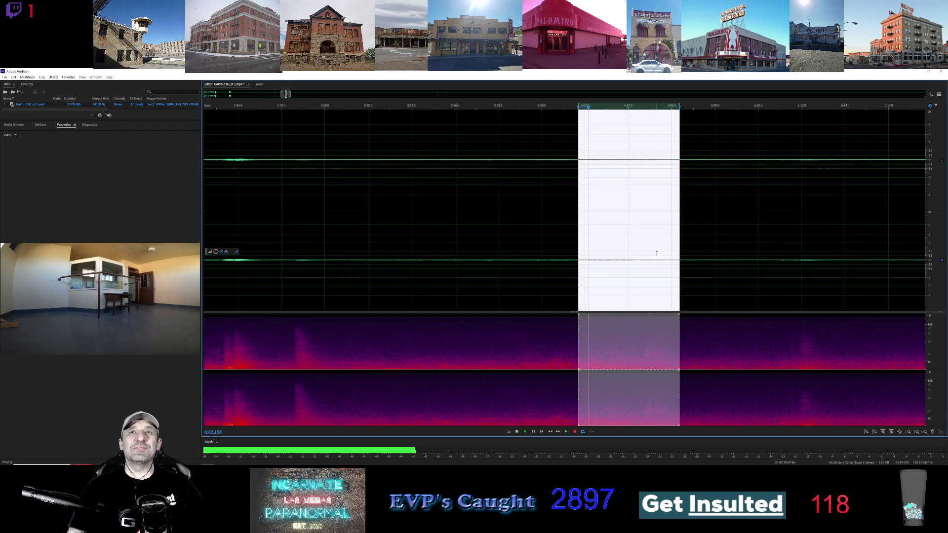
Step: Amplify the selected passage near 6:04 by 20 dB
left_click(225, 251)
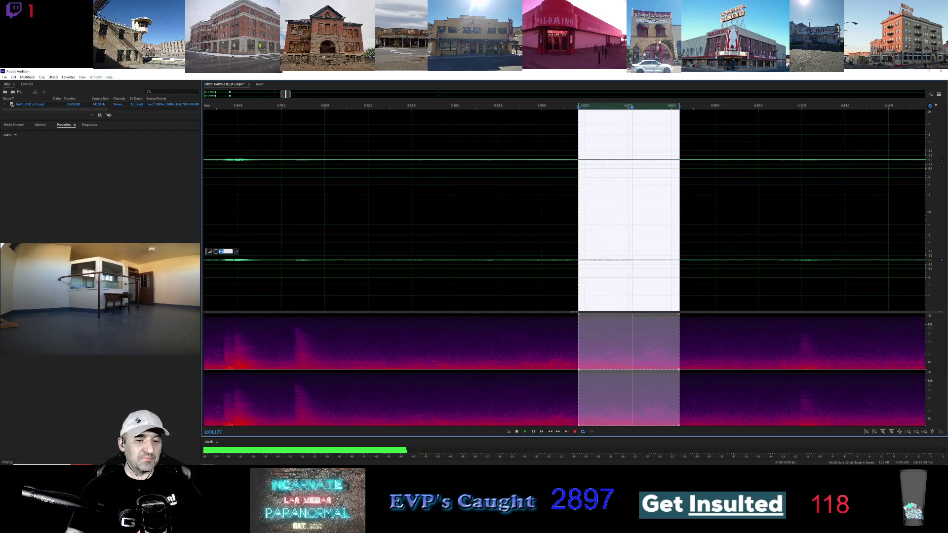
type("20")
key("Return")
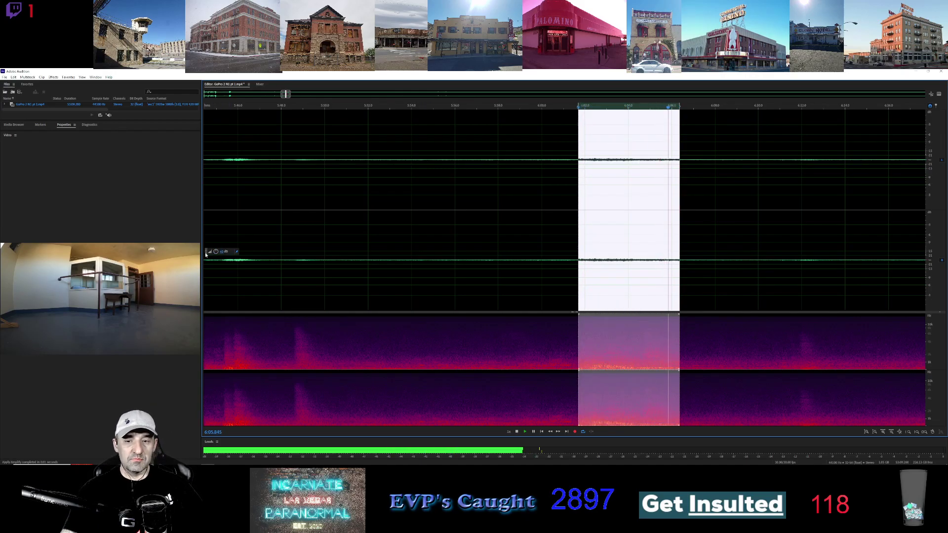
Step: Apply the Vocal Enhancer effect in Low Tone mode to the amplified passage near 6:04
left_click(51, 78)
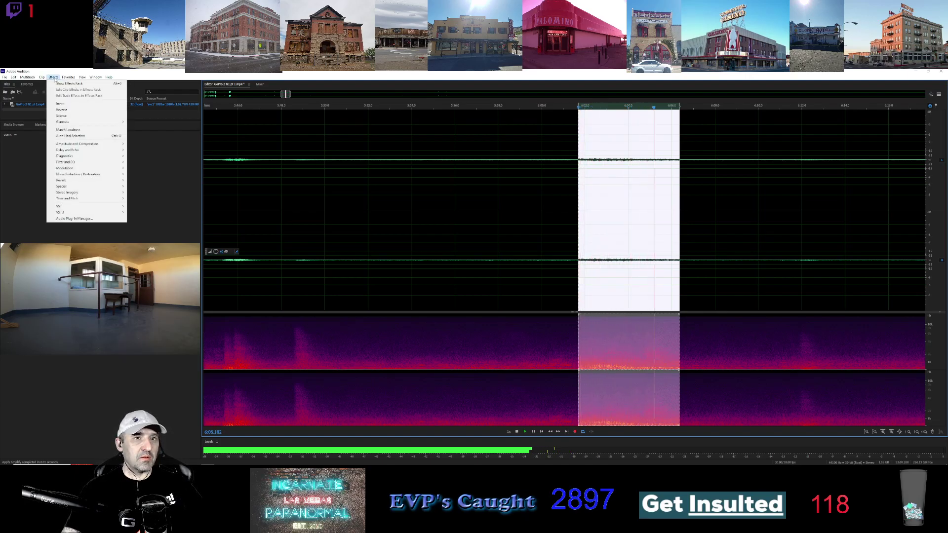
mouse_move(114, 186)
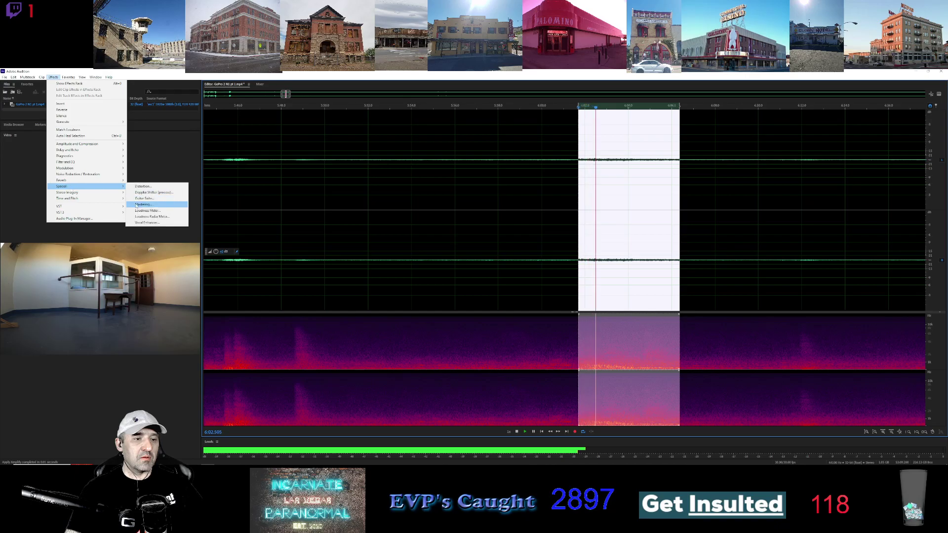
left_click(144, 222)
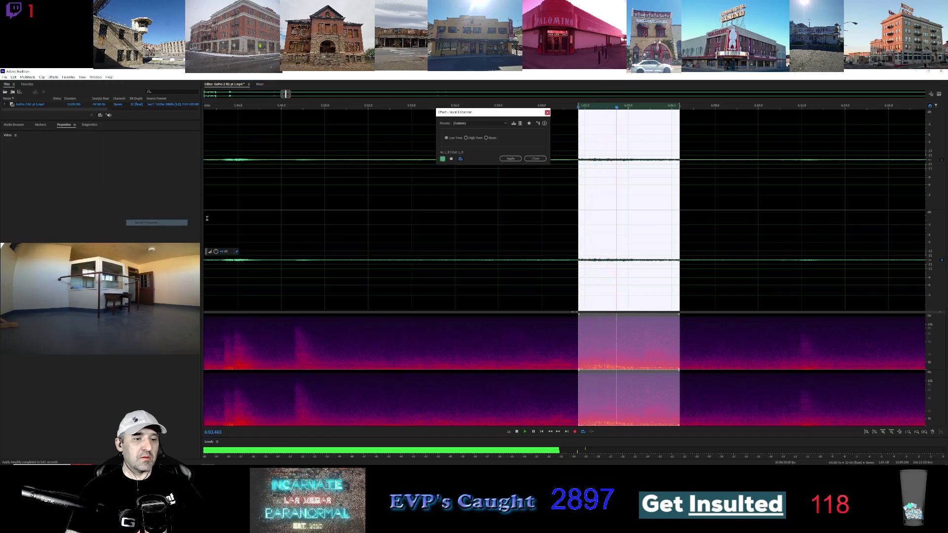
left_click(508, 159)
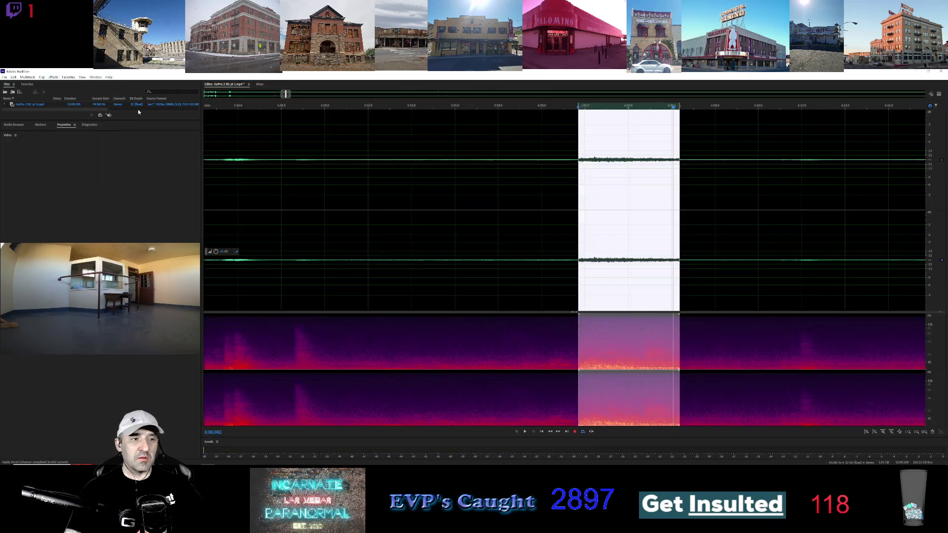
Step: Remove reverb from the same passage with DeReverb at an amount of 100% and listen to it
left_click(53, 78)
mouse_move(82, 175)
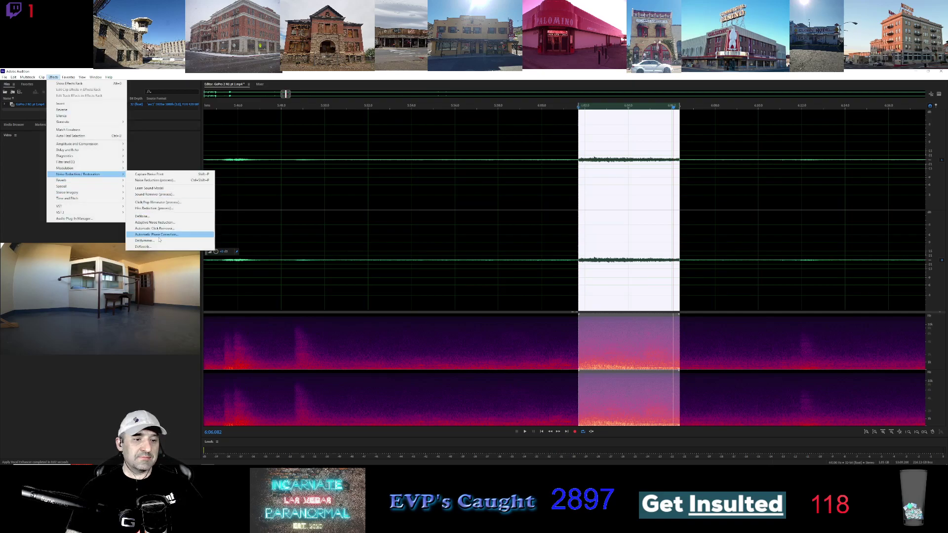
left_click(143, 246)
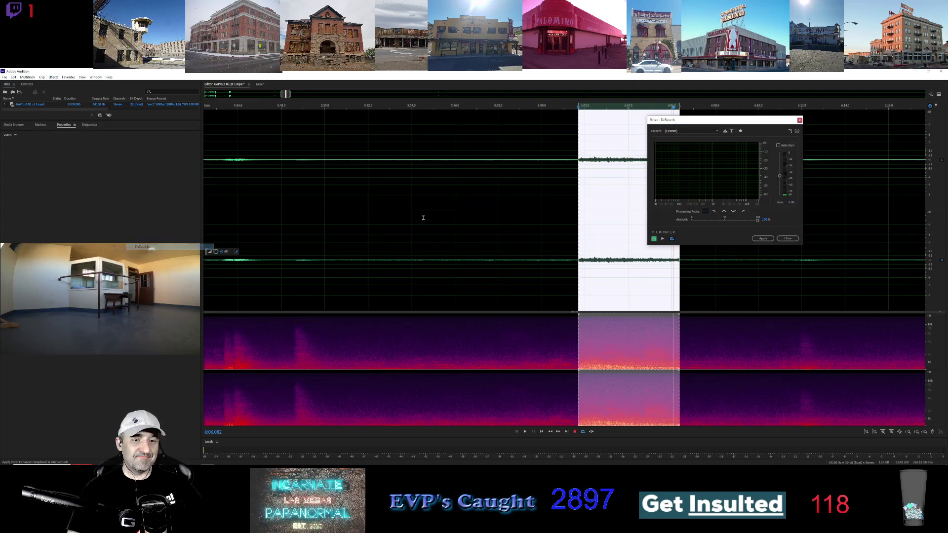
left_click(765, 239)
left_click(526, 432)
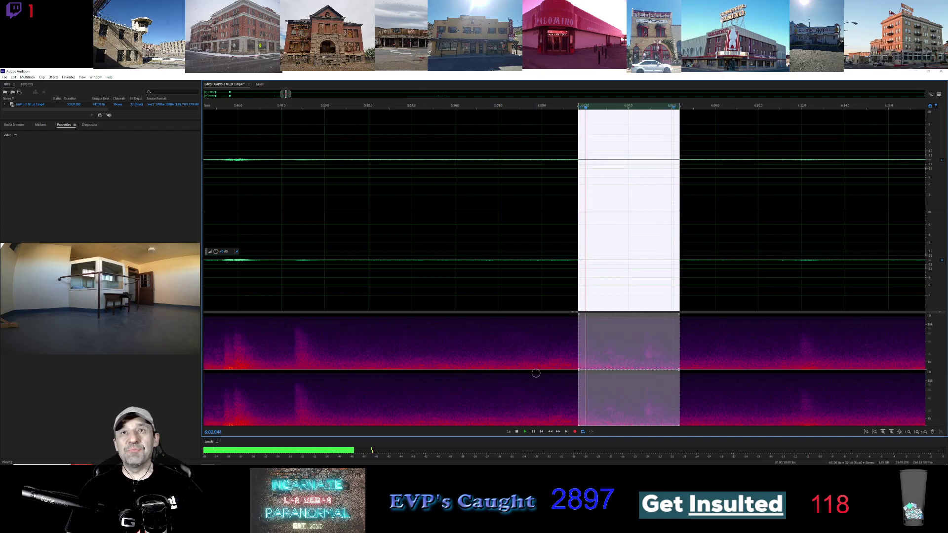
Step: Select the cleaned passage from about 6:01.6 to 6:06.6, extend its start back to about 5:59.9, and listen to it
left_click(727, 243)
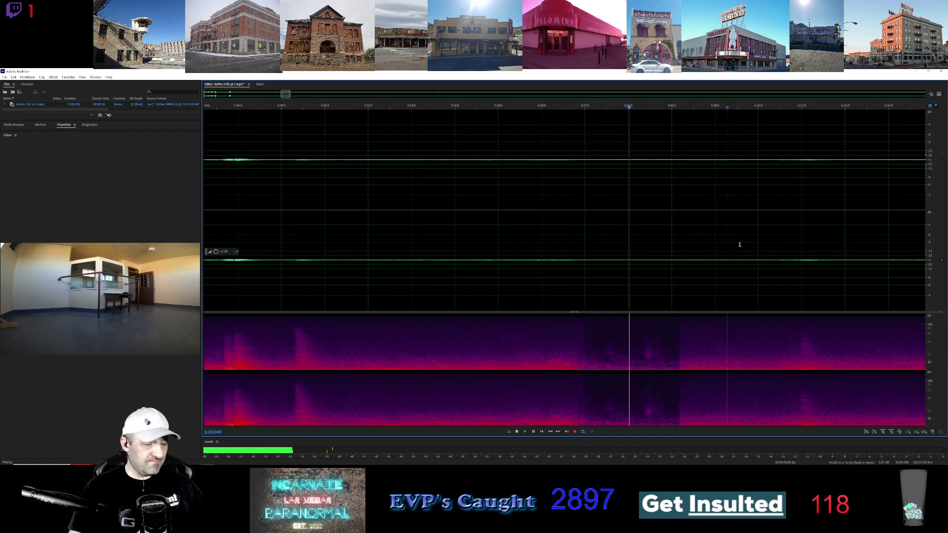
scroll(740, 245, "down", 2)
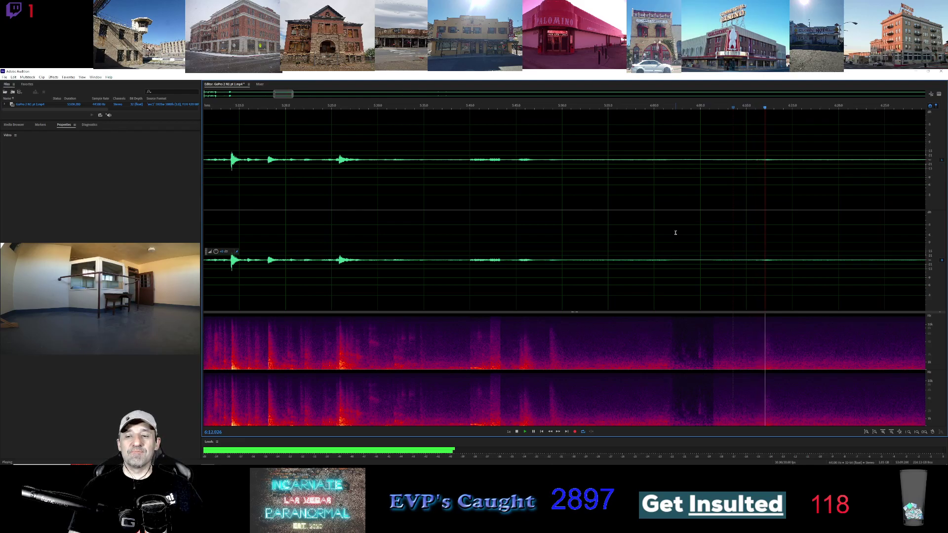
left_click_drag(279, 97, 281, 96)
left_click_drag(606, 164, 653, 163)
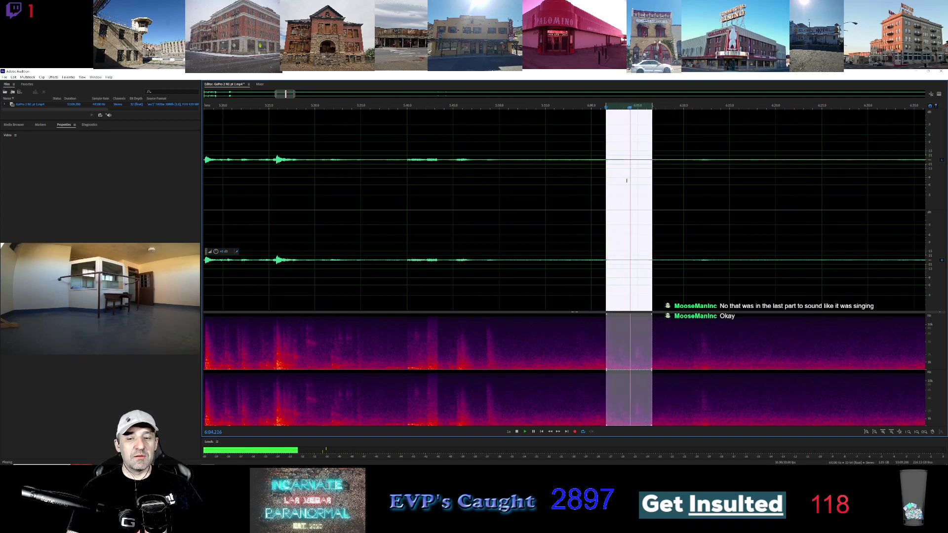
scroll(627, 180, "up", 3)
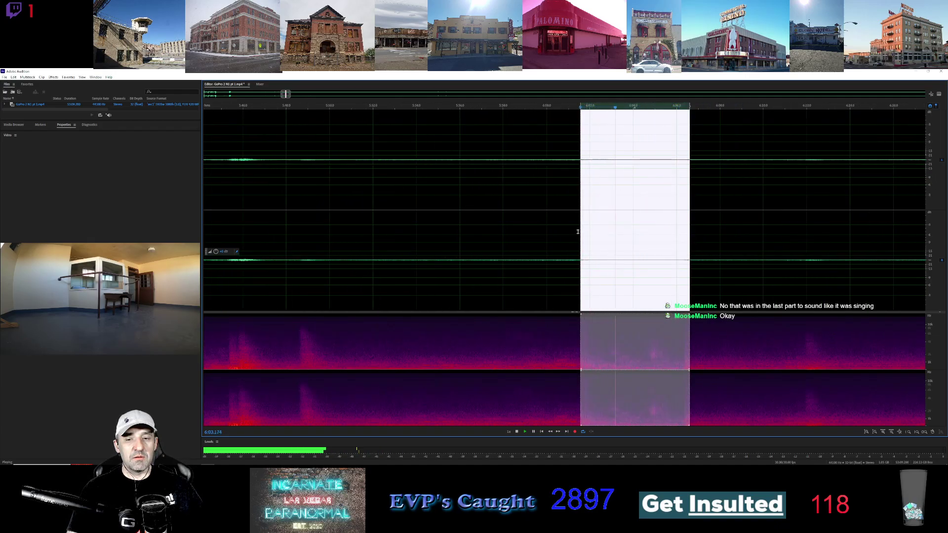
left_click_drag(580, 229, 544, 228)
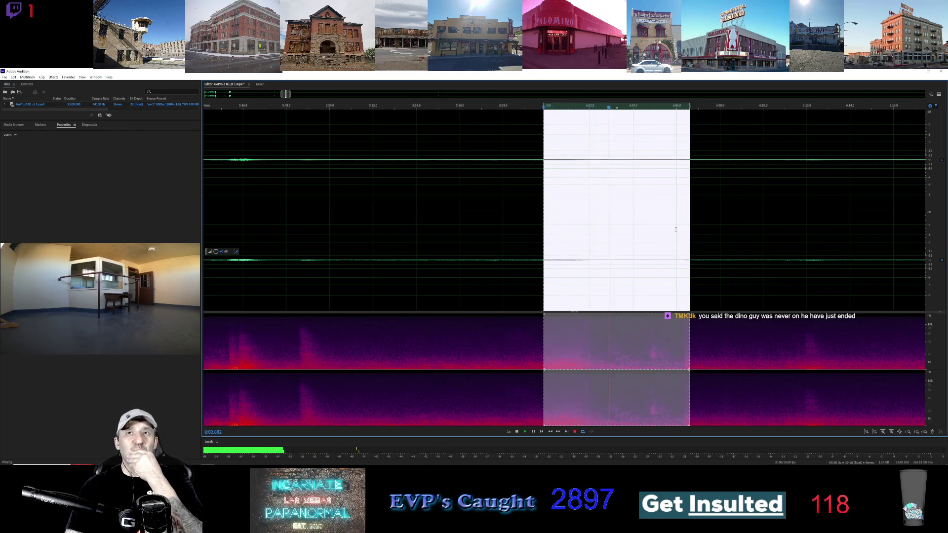
Step: Clear the selection and skip ahead to listen to the recording from about 6:58.6
scroll(676, 229, "up", 1)
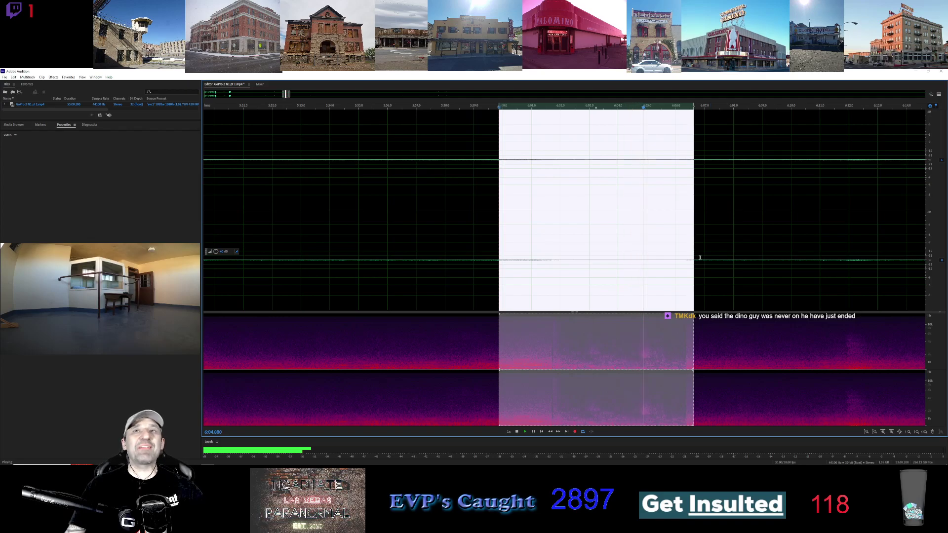
scroll(810, 235, "down", 4)
scroll(805, 230, "up", 2)
scroll(777, 197, "up", 2)
left_click(775, 195)
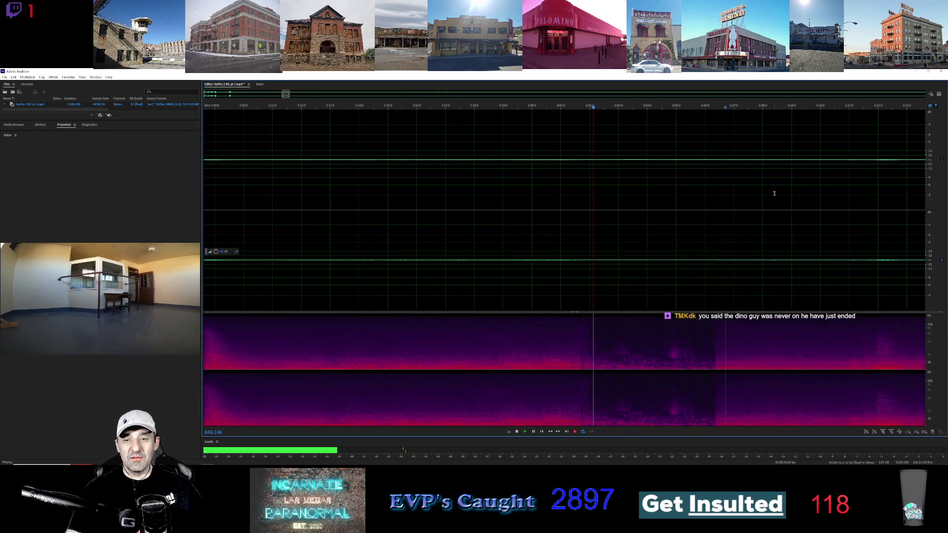
scroll(292, 93, "down", 3)
left_click_drag(291, 93, 303, 94)
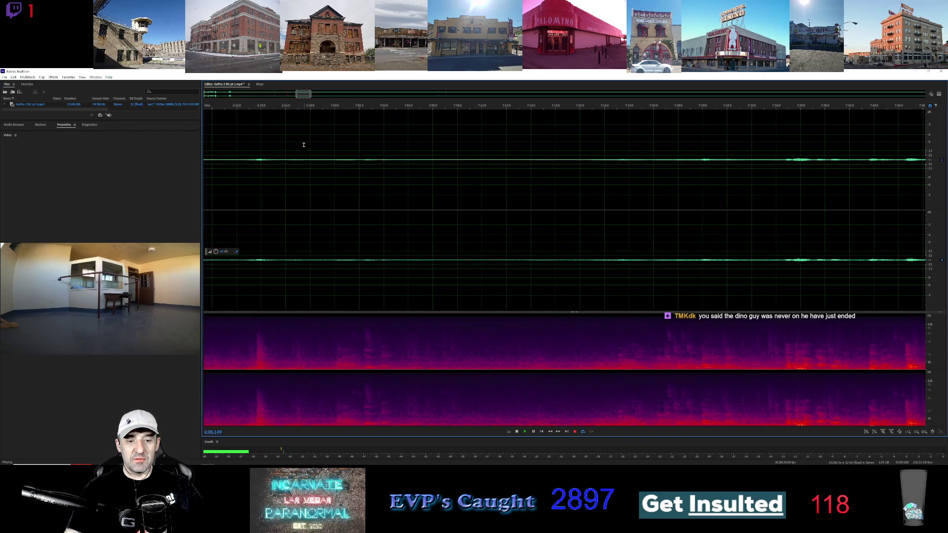
left_click(317, 108)
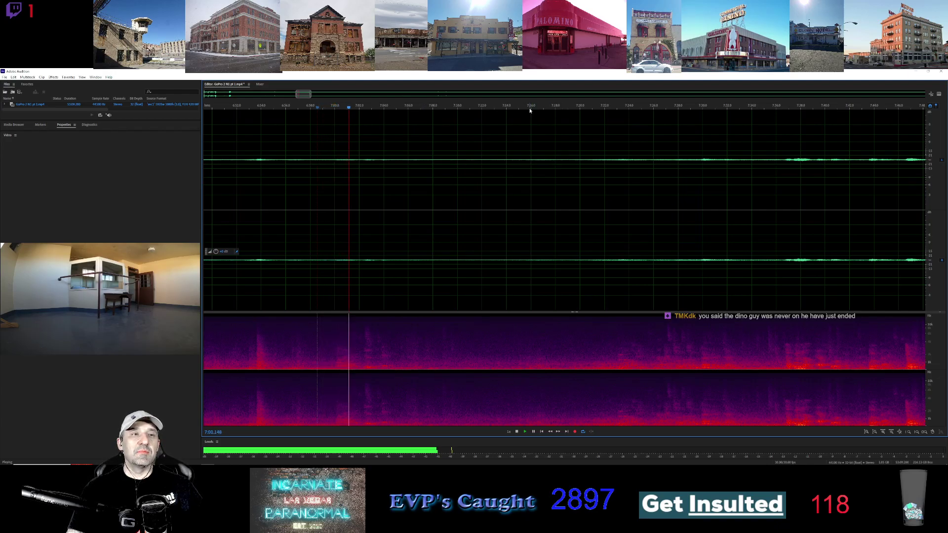
Step: Listen to the recording from about 7:46, and again from about 14:59.5
left_click_drag(308, 95, 316, 94)
left_click(435, 105)
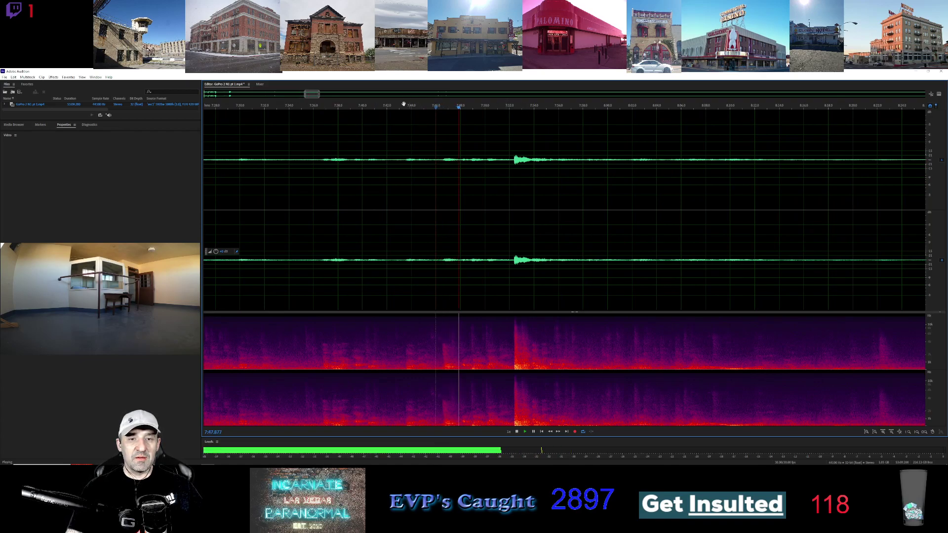
left_click_drag(311, 94, 409, 103)
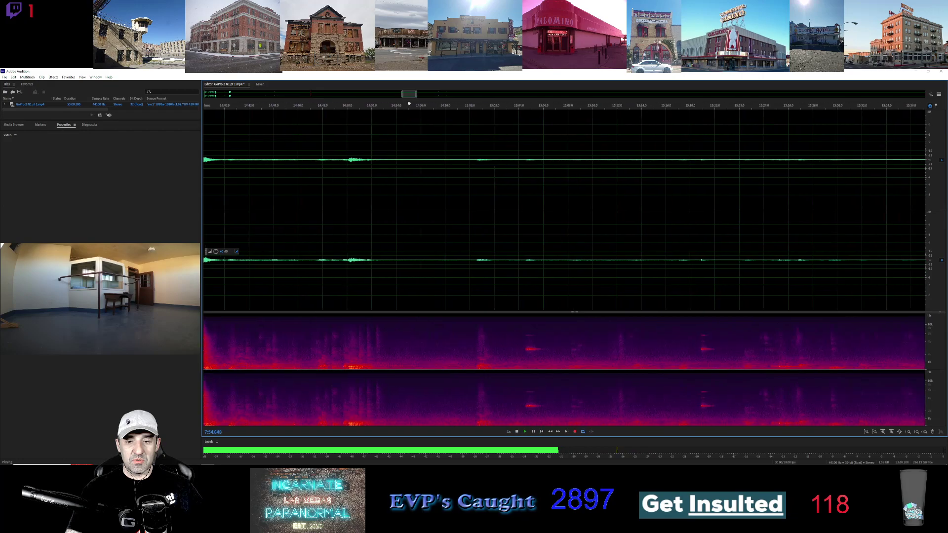
left_click(464, 108)
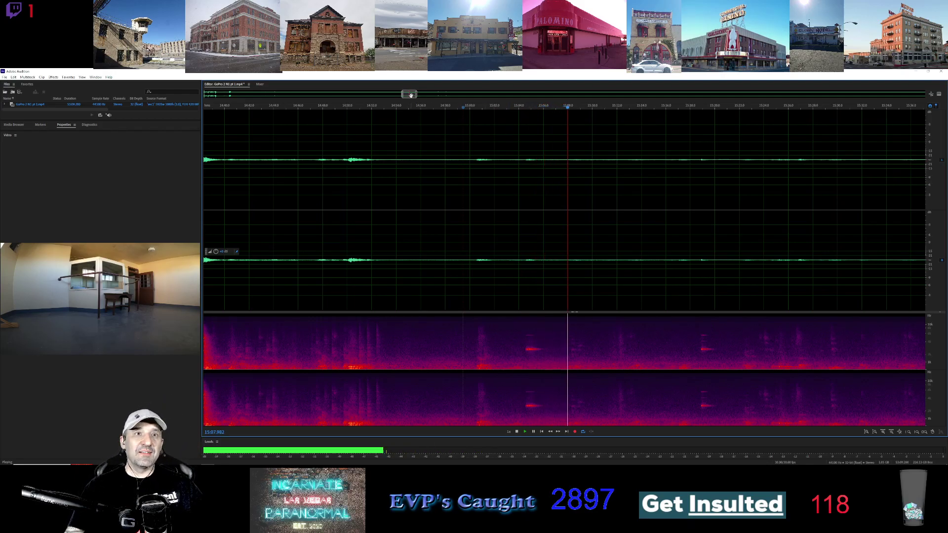
Step: Play from about 14:12, select the faint sound from about 14:16.9 to 14:18.3, listen to it, and pause playback
mouse_move(411, 95)
left_mouse_down()
mouse_move(422, 96)
mouse_move(402, 95)
left_mouse_up()
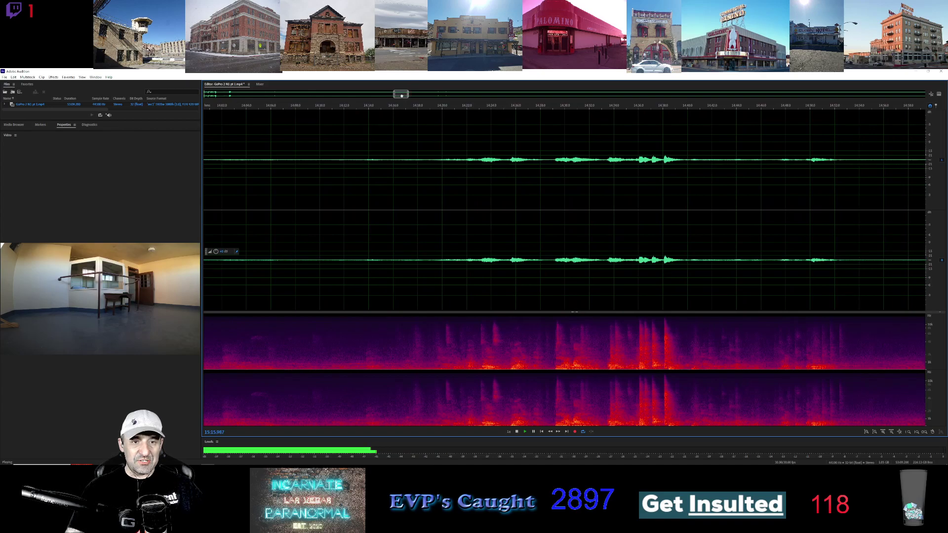
left_click(343, 107)
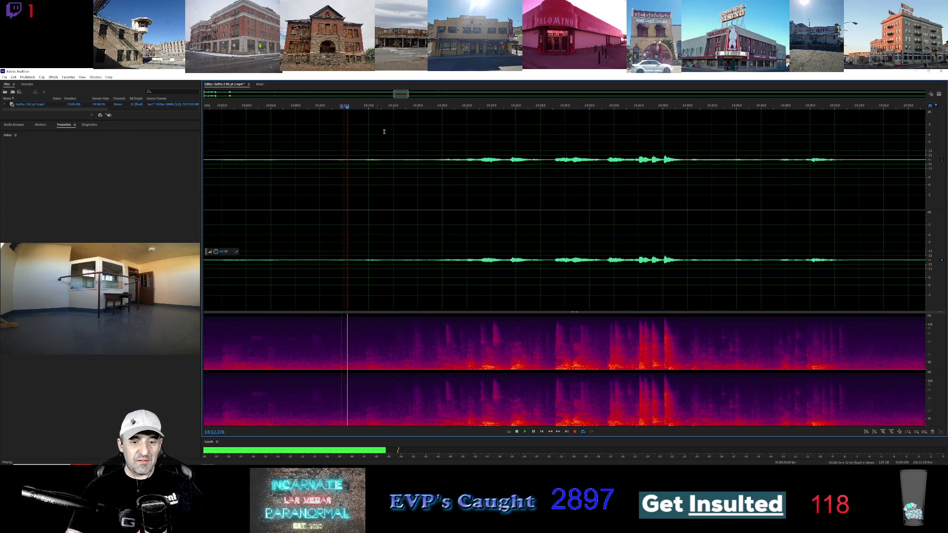
scroll(405, 116, "up", 2)
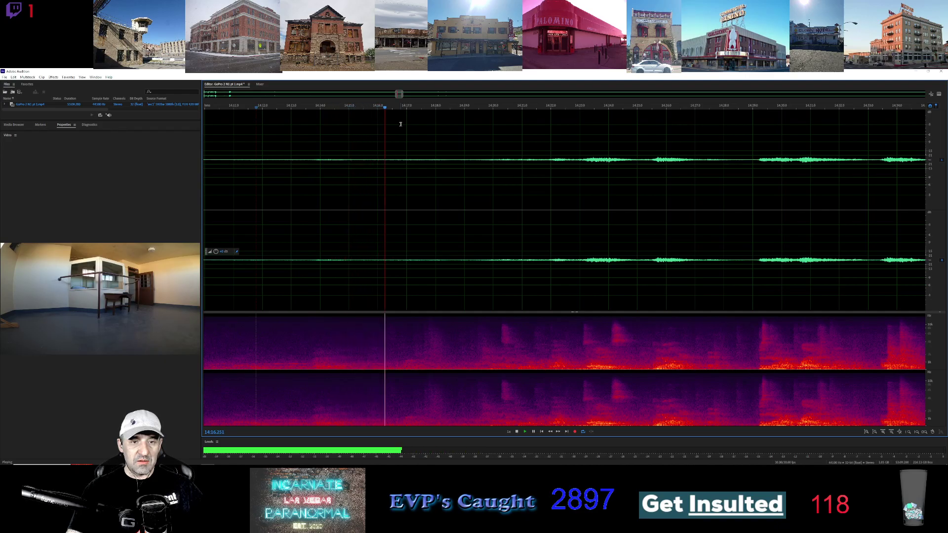
scroll(407, 149, "up", 2)
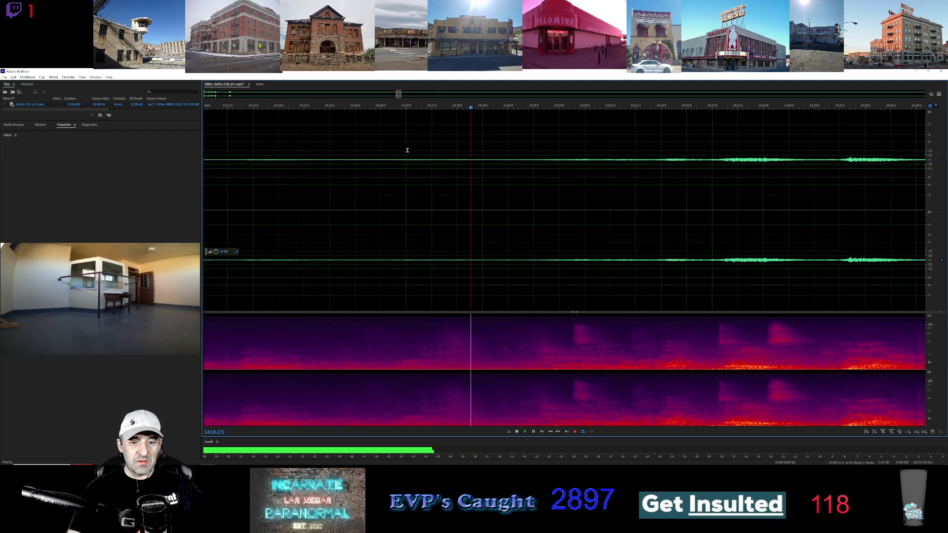
left_click_drag(401, 119, 473, 137)
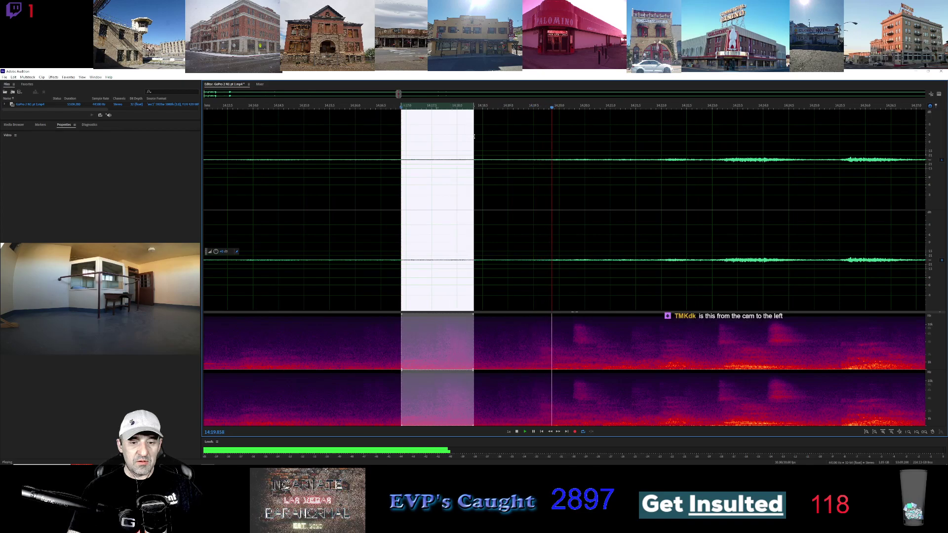
key("space")
key("space")
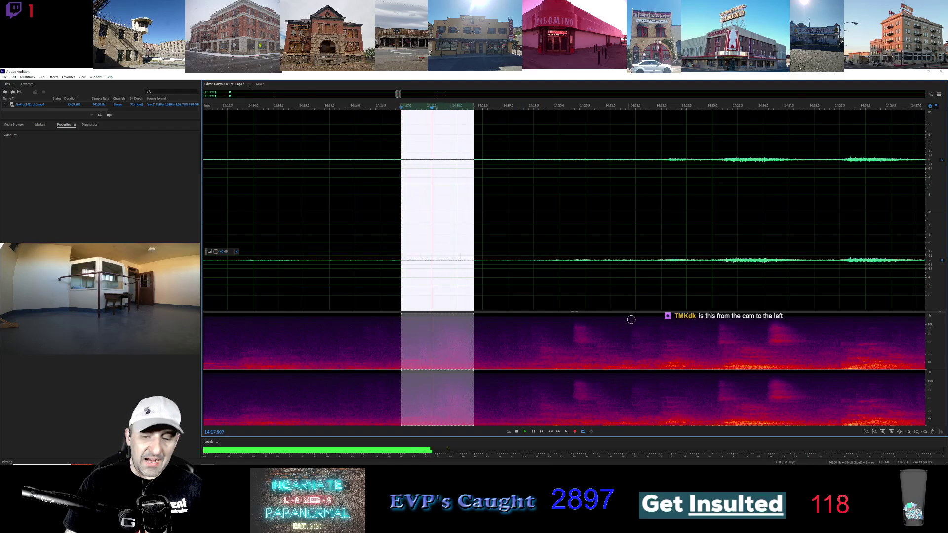
left_click(534, 432)
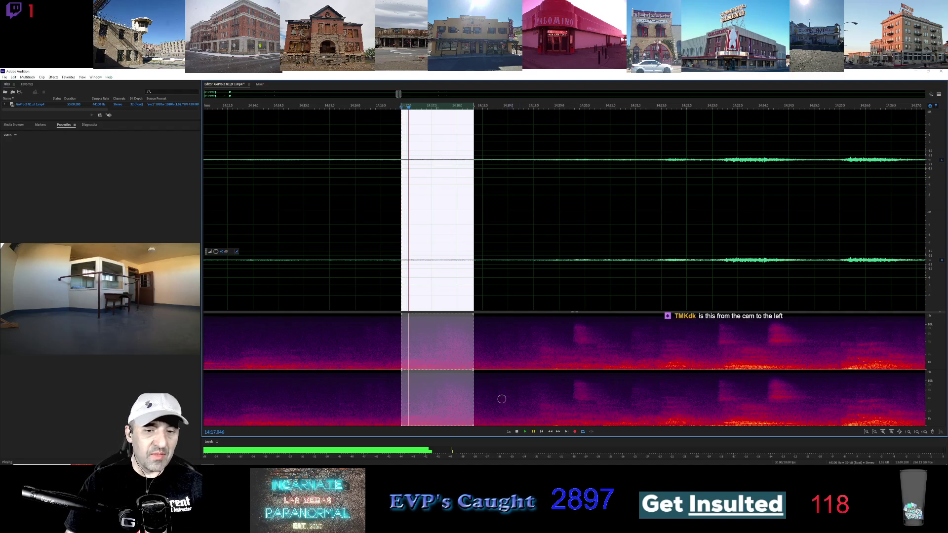
Step: Enlarge the video preview, adjust the panel heights above it, and resume playback of the selected sound
left_click_drag(204, 211, 280, 213)
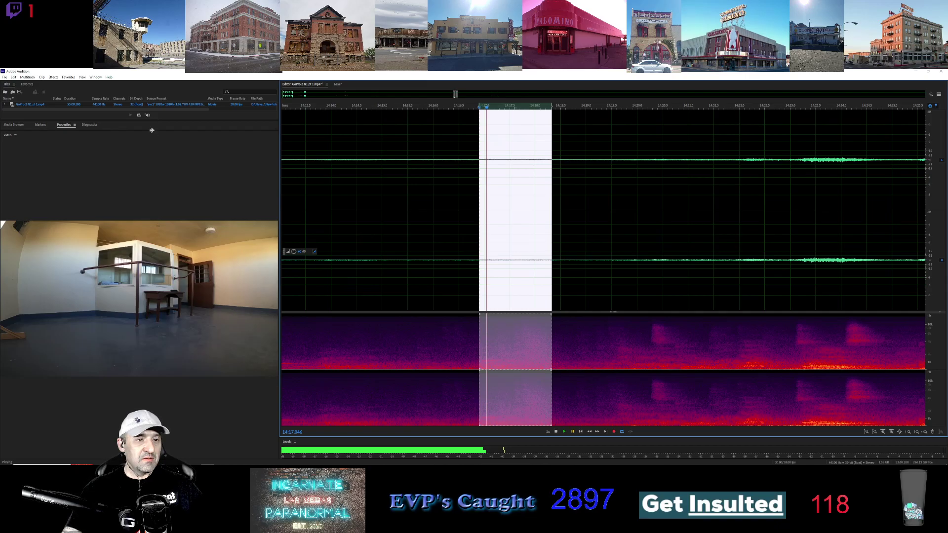
mouse_move(152, 128)
left_mouse_down()
mouse_move(154, 117)
mouse_move(158, 148)
mouse_move(163, 105)
mouse_move(164, 120)
left_mouse_up()
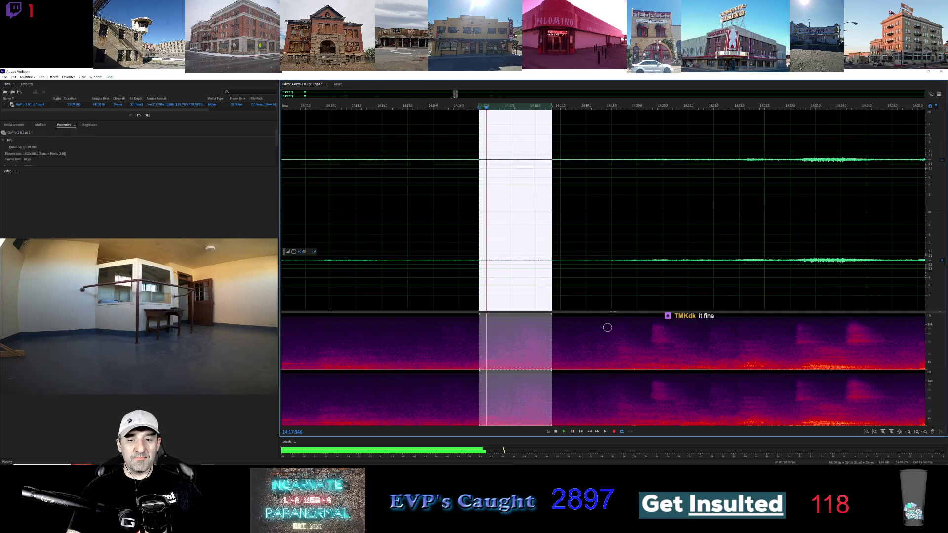
left_click(564, 432)
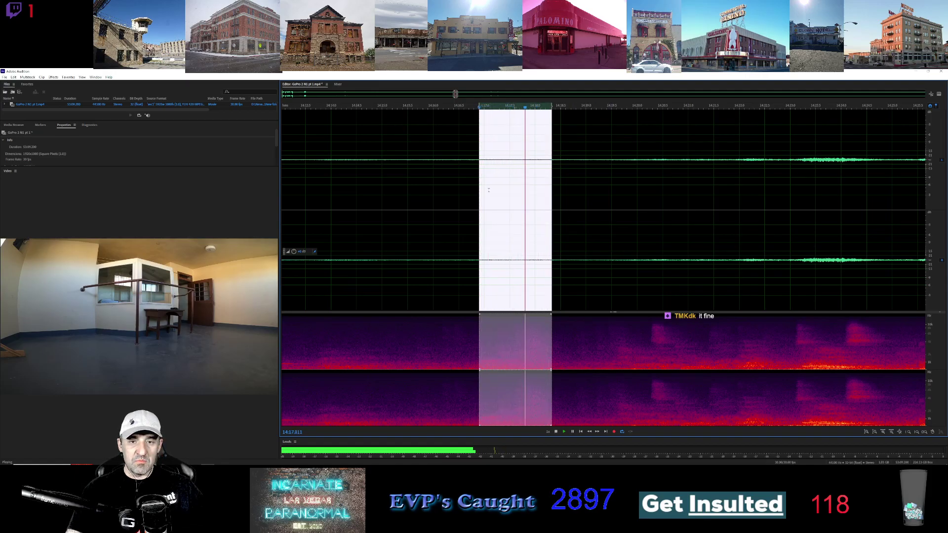
Step: Widen the selection to about 14:16.4 to 14:19.1, listen to it, and clear the selection
left_click_drag(480, 185, 451, 185)
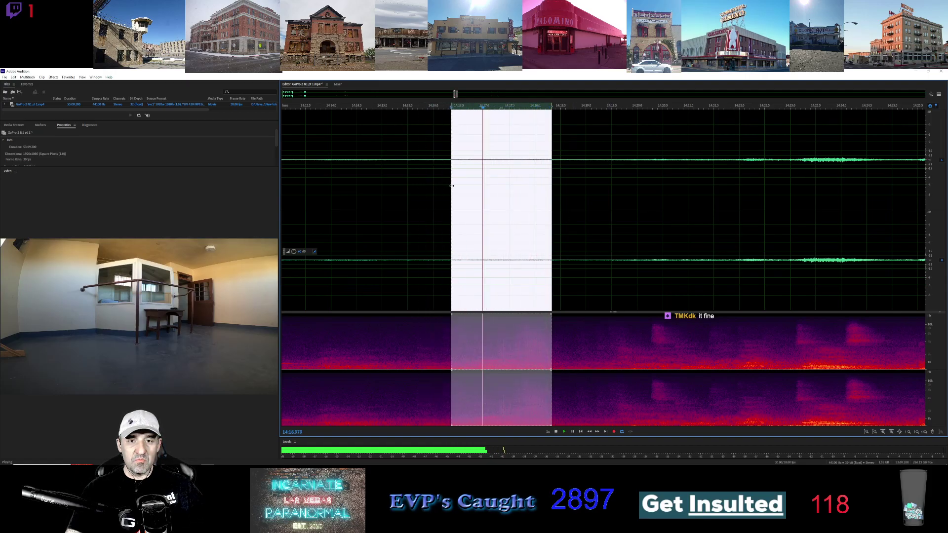
left_click_drag(551, 185, 593, 186)
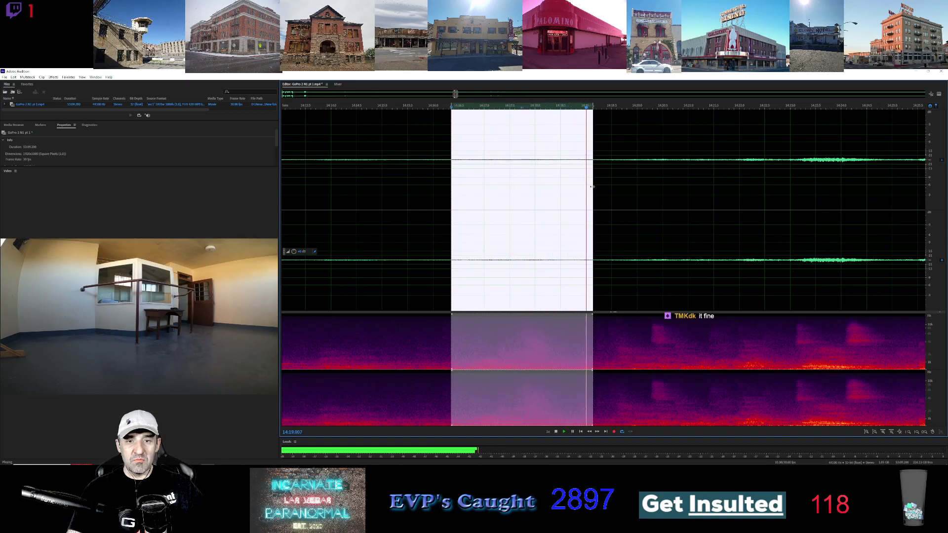
left_click(631, 175)
Step: Follow the playback onward from about 14:20 to 15:59 and examine the faint sounds near 15:56
scroll(635, 178, "down", 2)
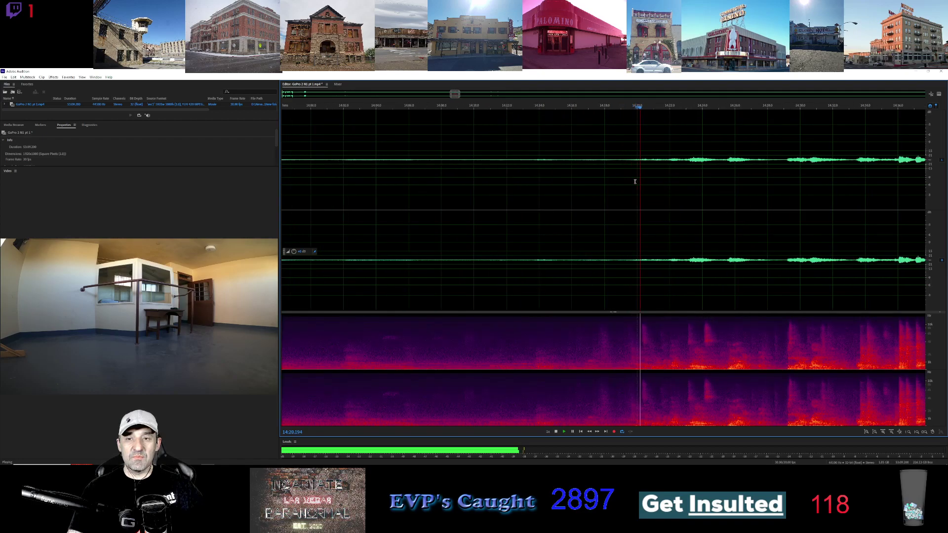
left_click_drag(455, 93, 462, 94)
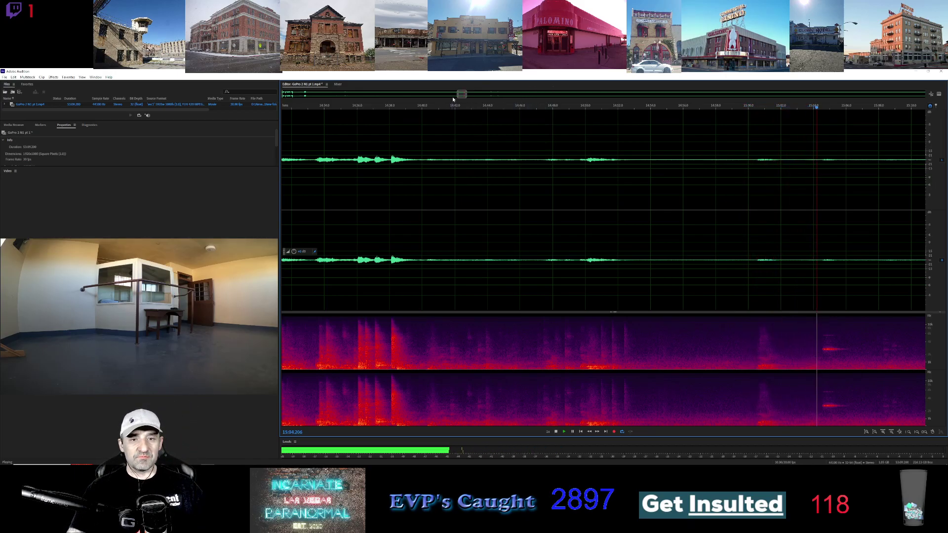
left_click_drag(462, 95, 473, 95)
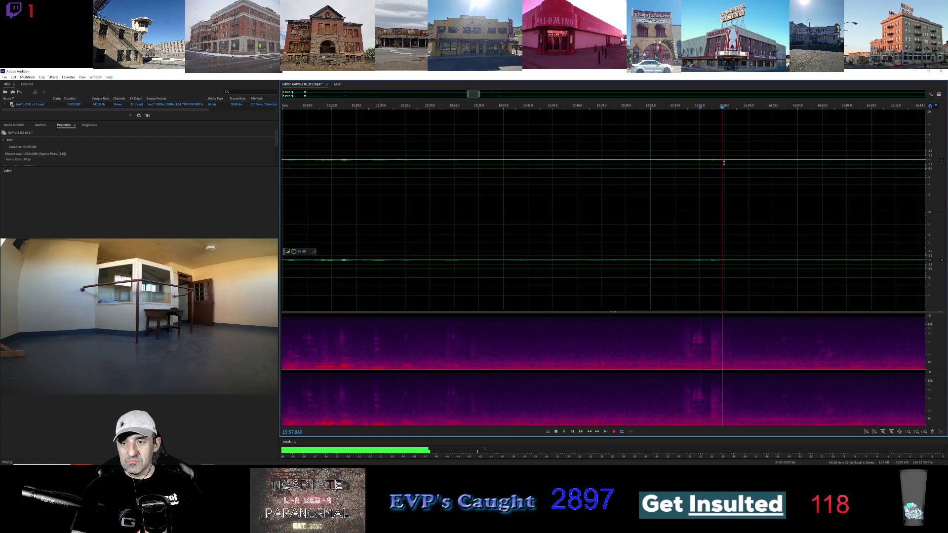
scroll(722, 162, "up", 2)
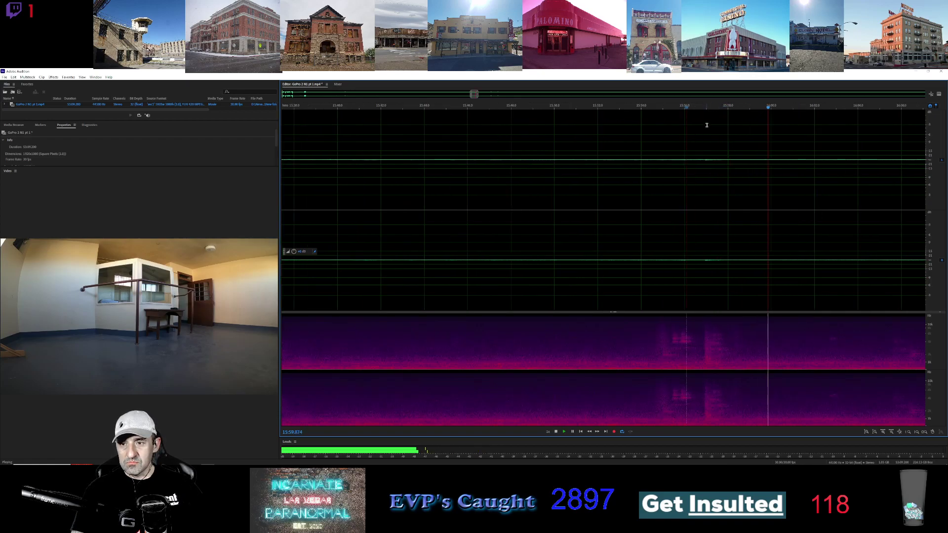
Step: Select the faint sounds from about 15:54.5 to 15:59.3, adjusting both ends of the selection while listening to it
left_click_drag(704, 130, 814, 134)
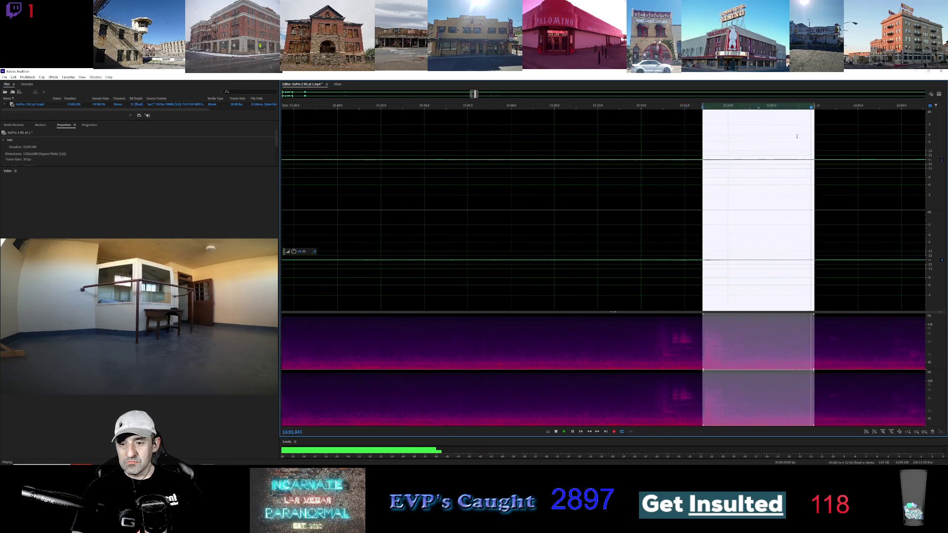
scroll(810, 197, "up", 2)
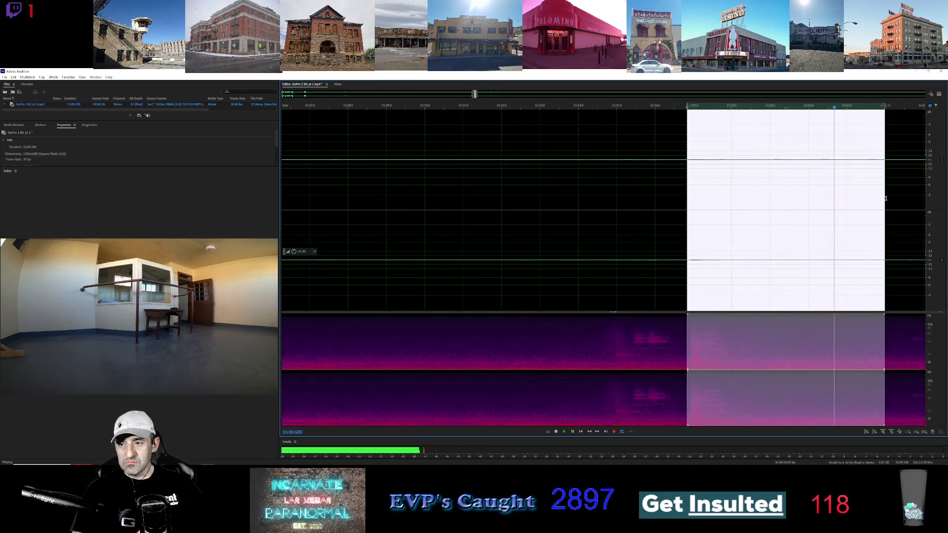
left_click_drag(884, 198, 854, 198)
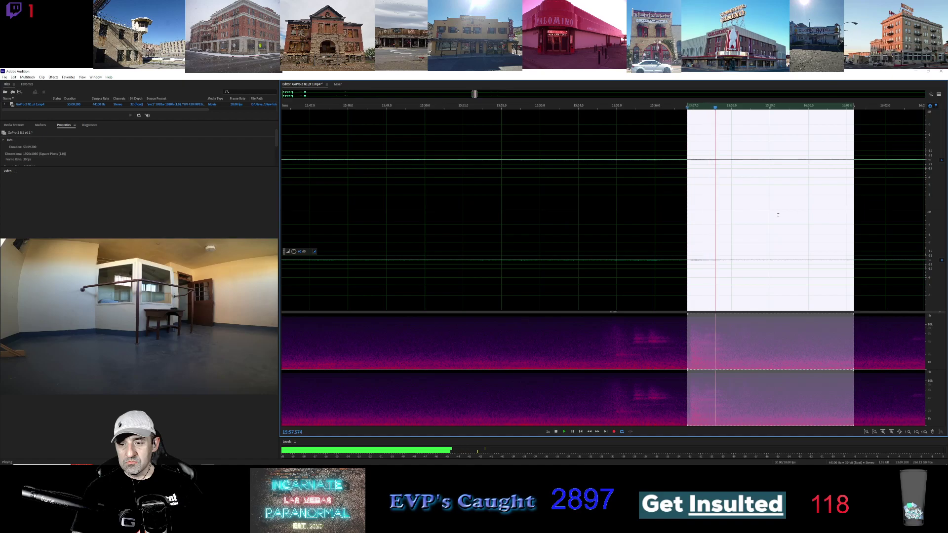
left_click_drag(691, 219, 597, 221)
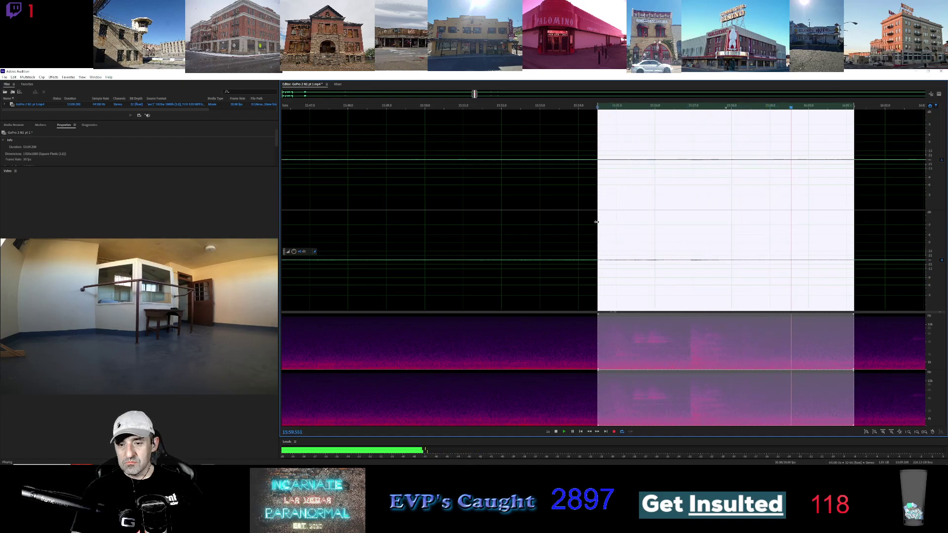
left_click_drag(853, 197, 780, 197)
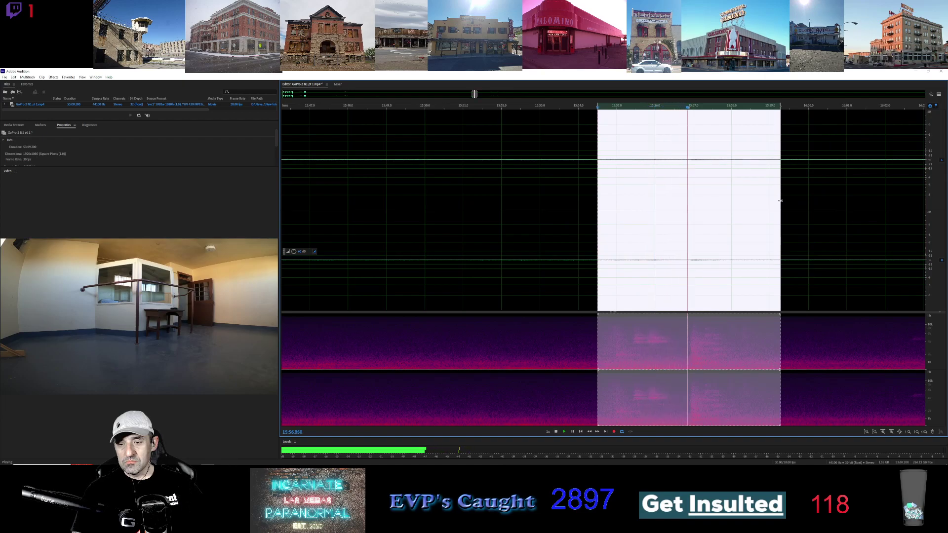
scroll(694, 237, "up", 2)
scroll(691, 238, "down", 1)
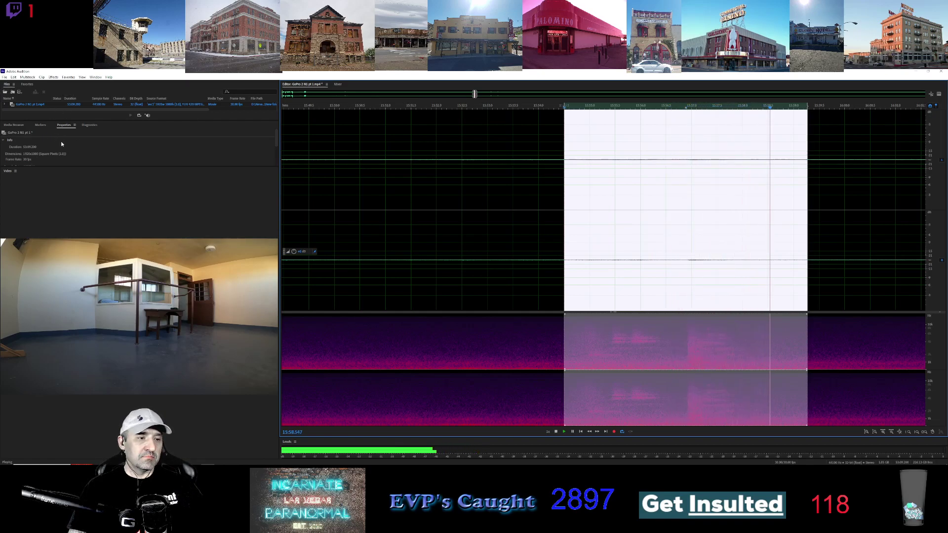
Step: Apply the Vocal Enhancer with the Low Tone option twice to the selected sounds
left_click(53, 77)
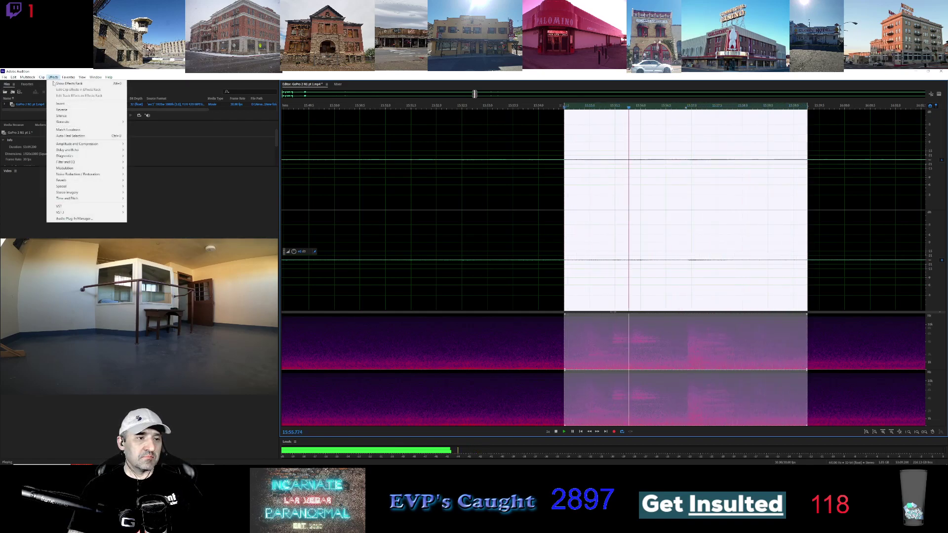
mouse_move(99, 187)
left_click(151, 221)
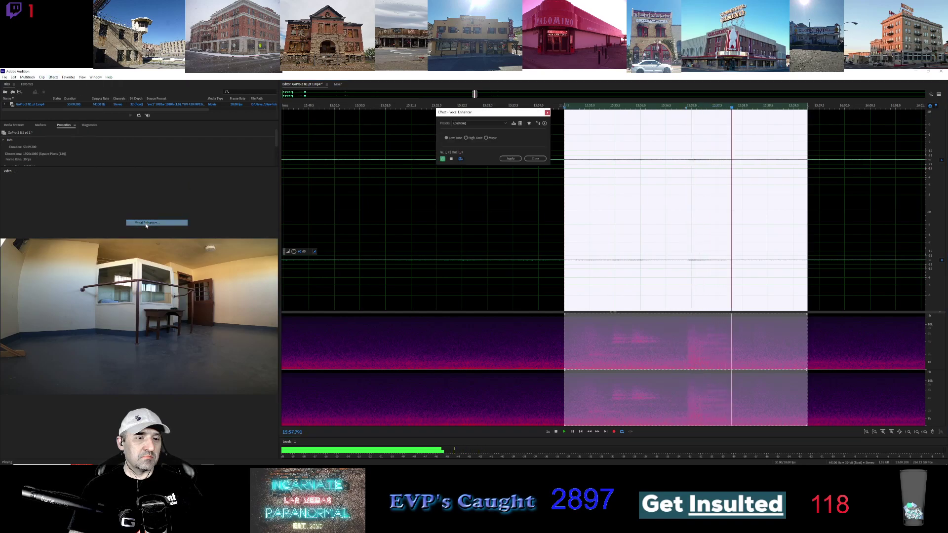
left_click(508, 159)
left_click(53, 77)
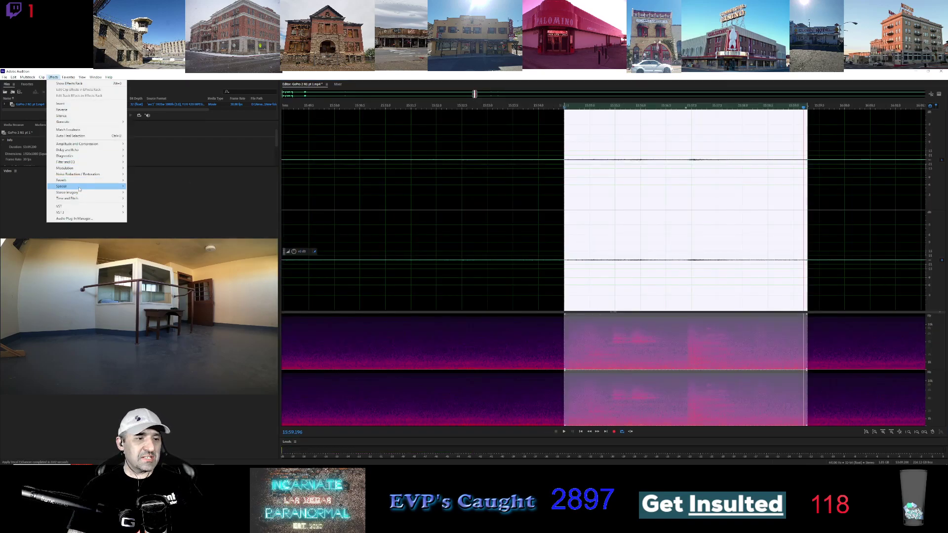
mouse_move(113, 188)
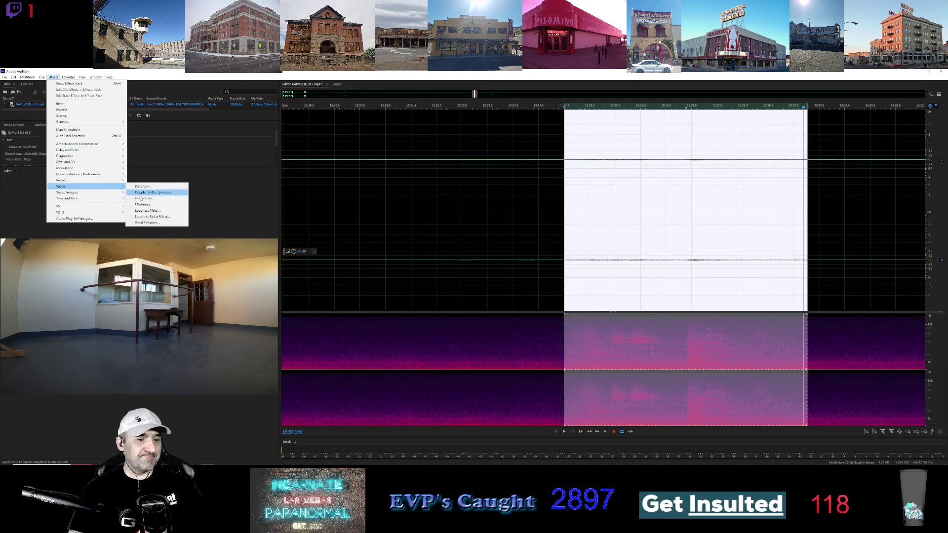
left_click(153, 223)
left_click(510, 158)
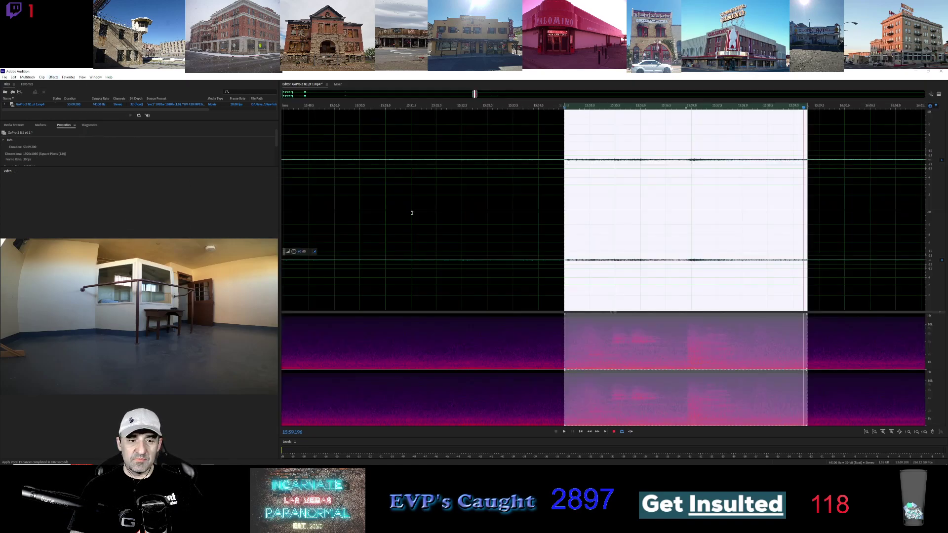
Step: Amplify the selection by 10 dB and apply the DeReverb effect at 100% to it
left_click(300, 251)
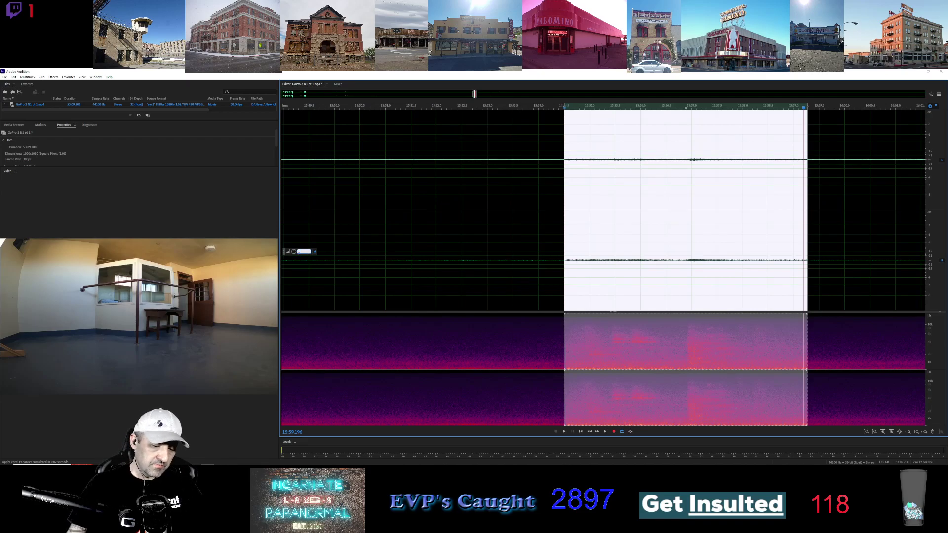
type("10")
key("Return")
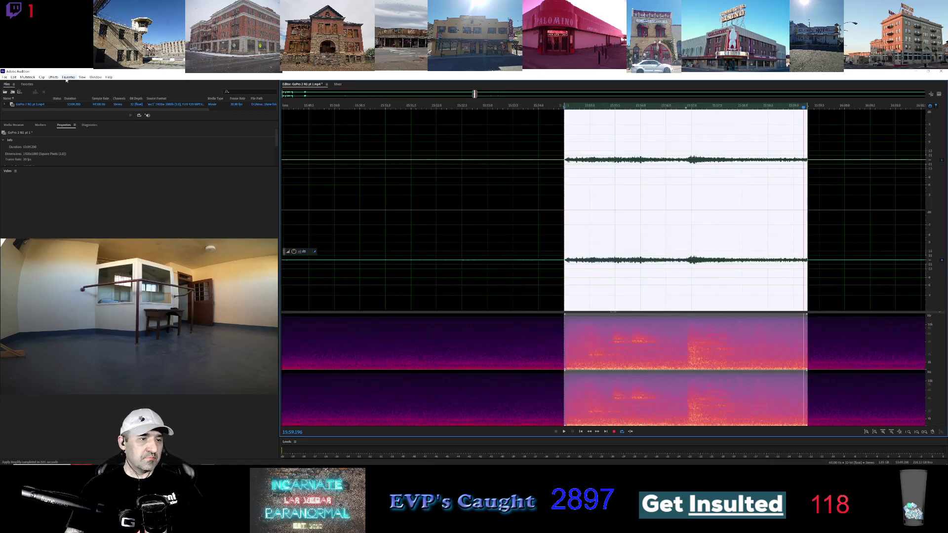
left_click(53, 77)
mouse_move(85, 177)
left_click(144, 247)
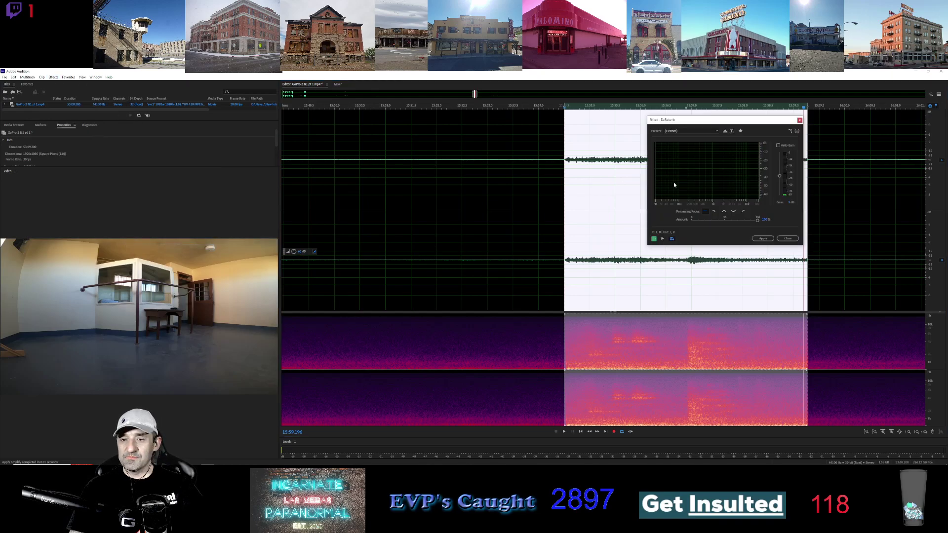
left_click(767, 241)
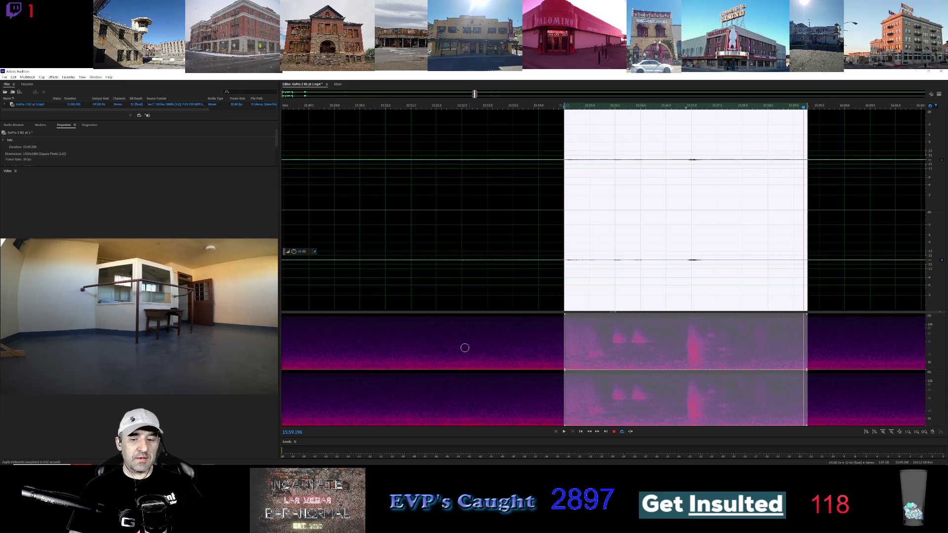
Step: Preview the DeNoise effect at 100% on the selection and close it without applying it
left_click(53, 77)
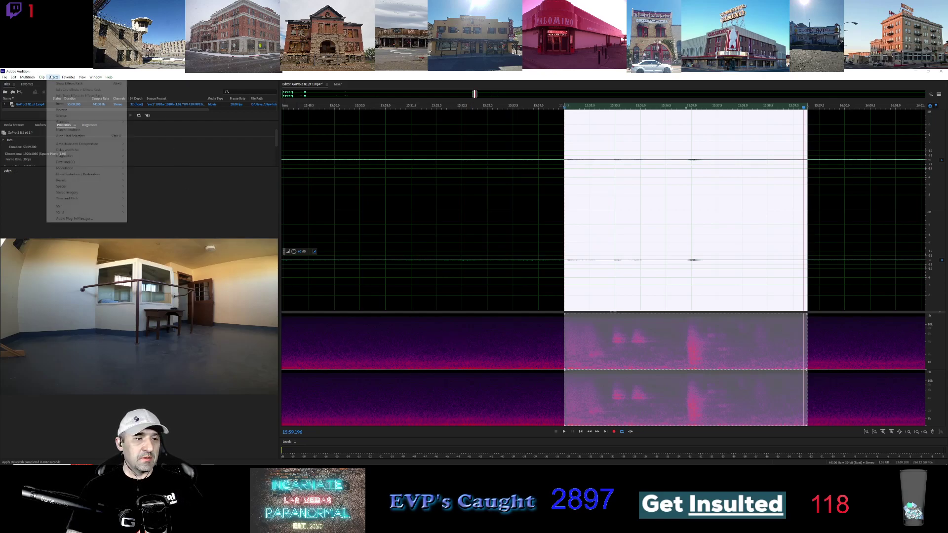
mouse_move(71, 177)
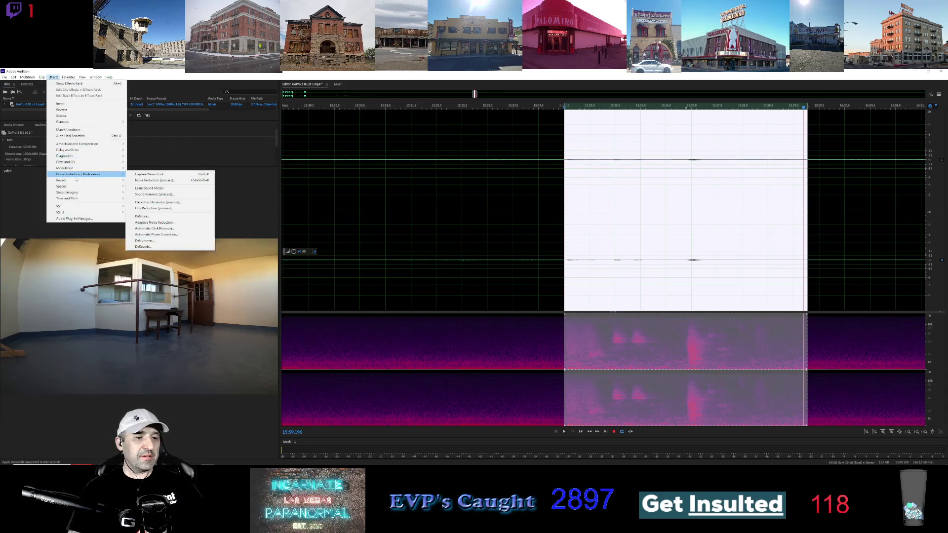
left_click(141, 217)
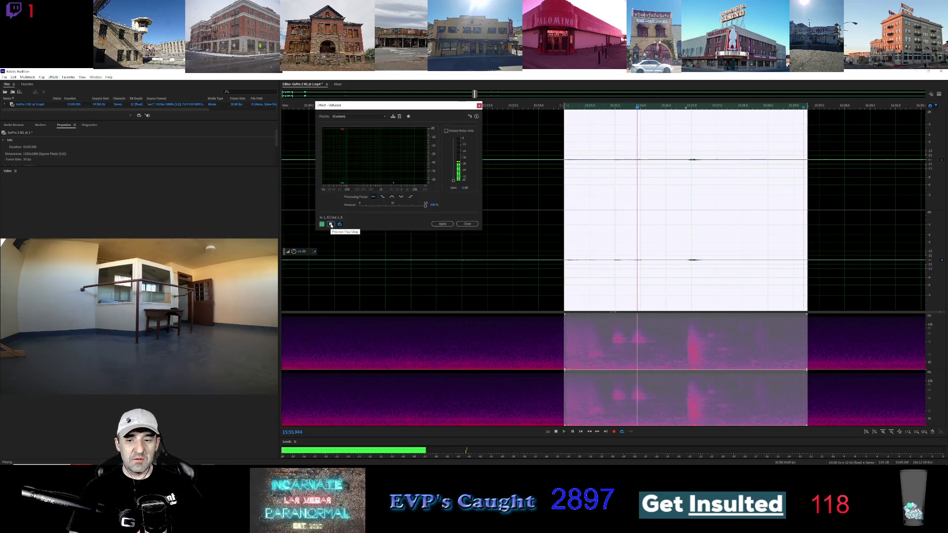
left_click(467, 224)
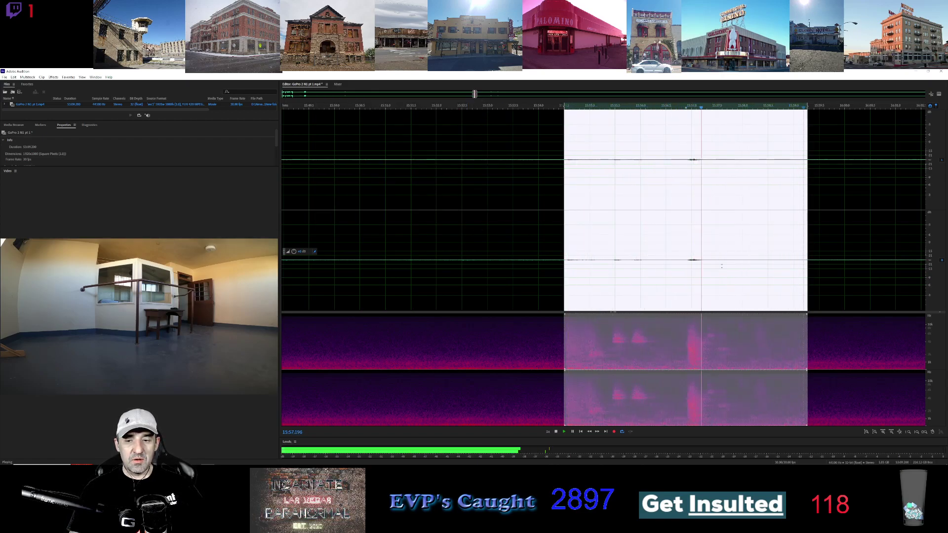
Step: Replay the cleaned passage from about 15:56.7, select the part from there to about 15:58.4, and listen to it
scroll(726, 269, "down", 2)
scroll(740, 271, "up", 3)
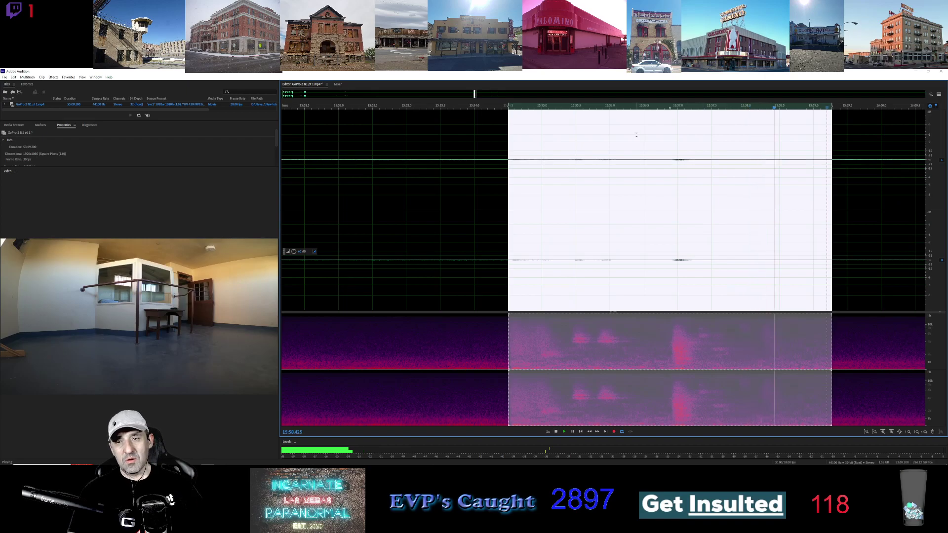
left_click(659, 107)
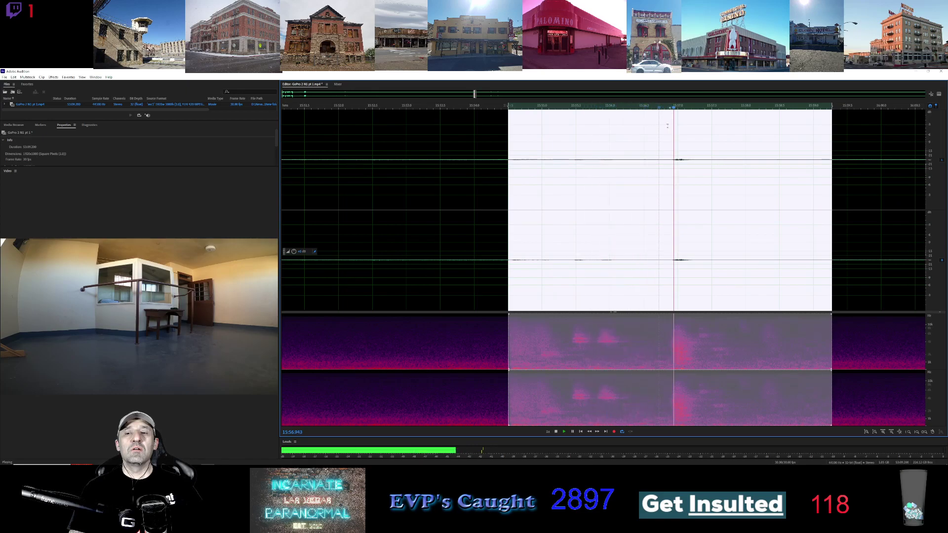
left_click_drag(657, 154, 775, 154)
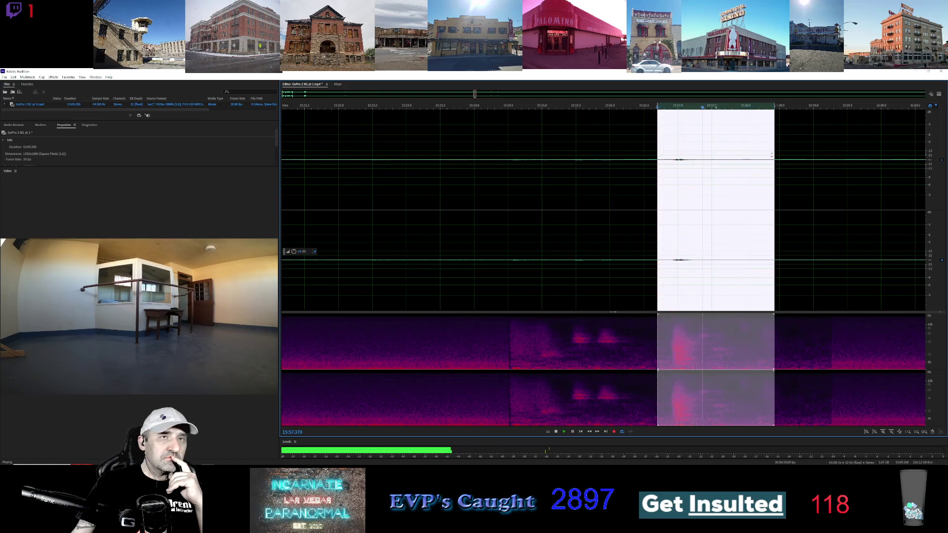
Step: Apply the Vocal Enhancer with the Low Tone option twice to the passage from about 15:56.7 to 15:58.4
left_click(53, 77)
mouse_move(61, 186)
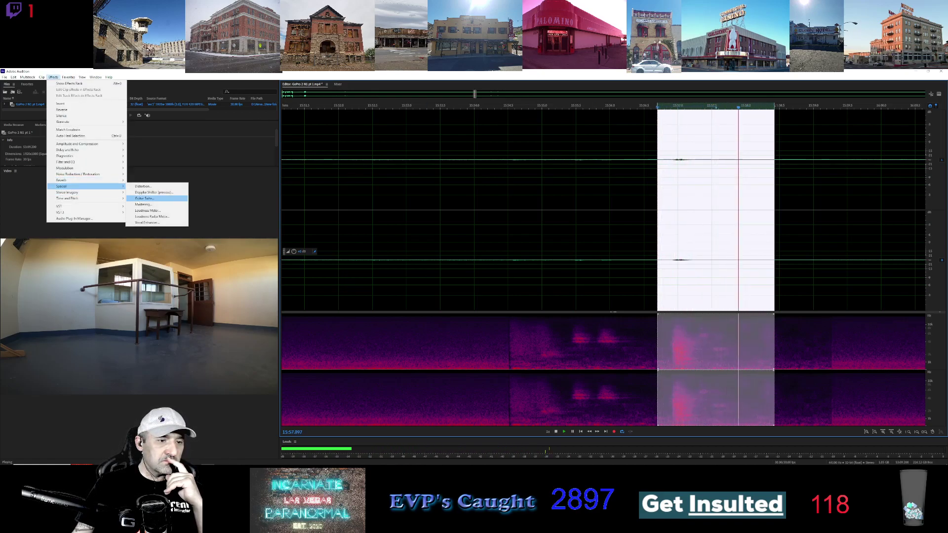
left_click(148, 222)
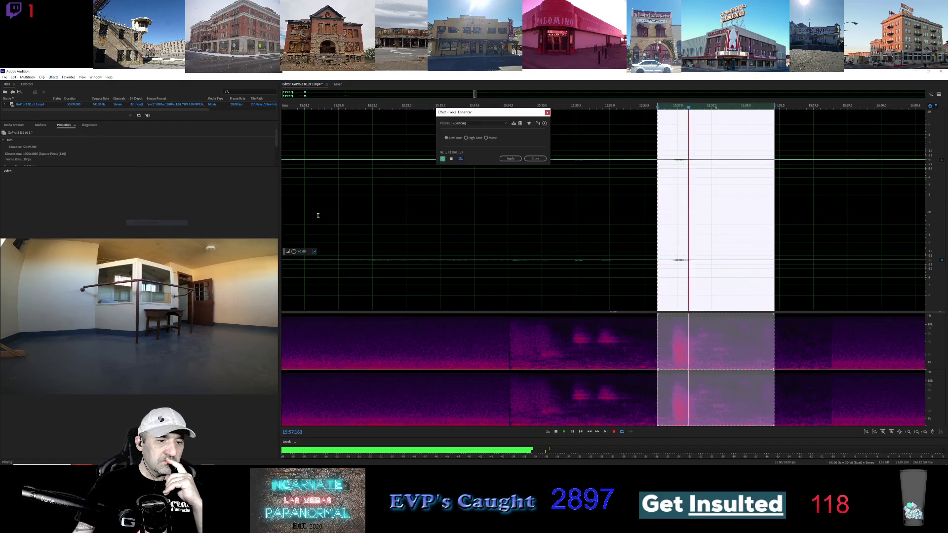
left_click(515, 159)
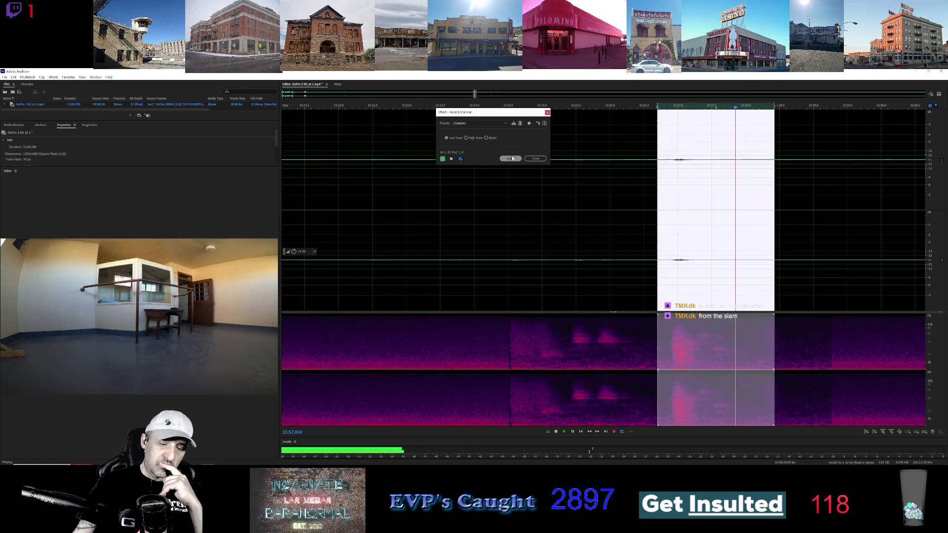
left_click(511, 158)
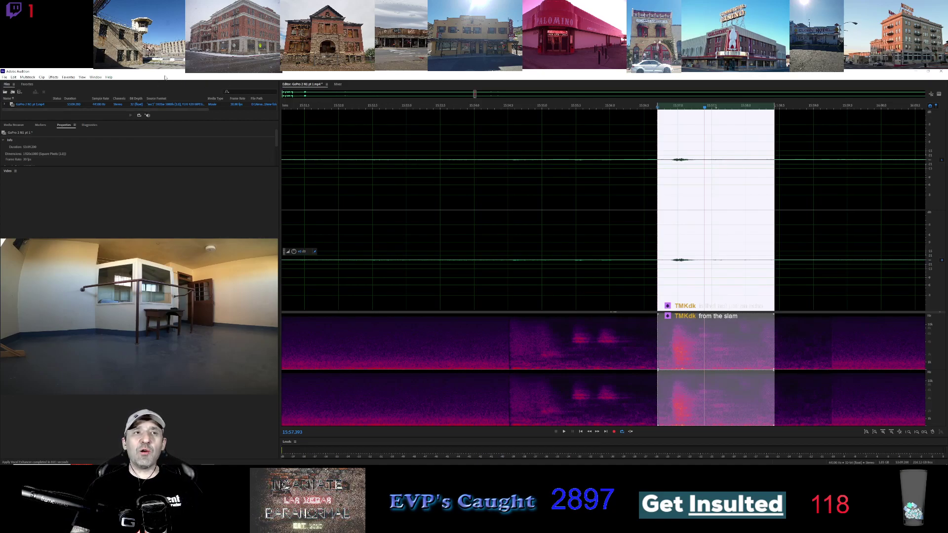
left_click(53, 78)
mouse_move(74, 186)
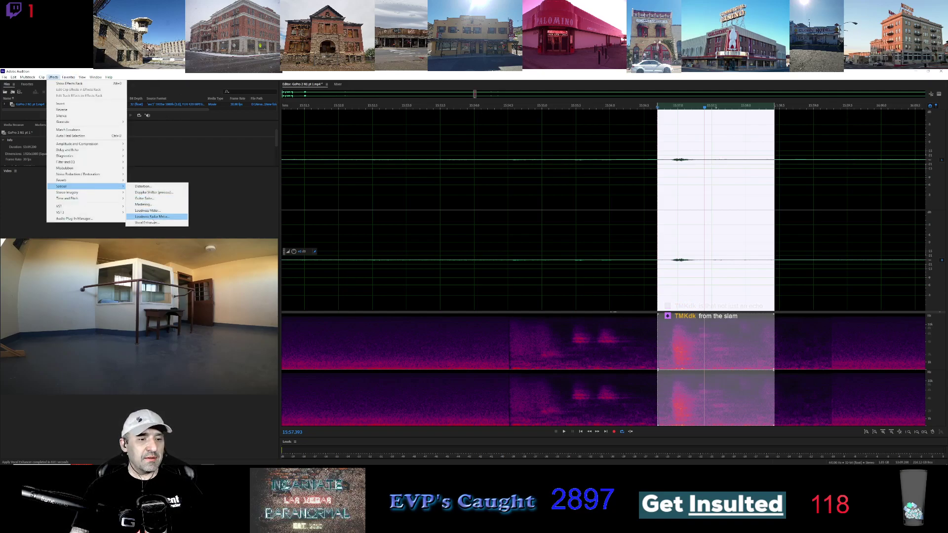
left_click(148, 218)
left_click(510, 158)
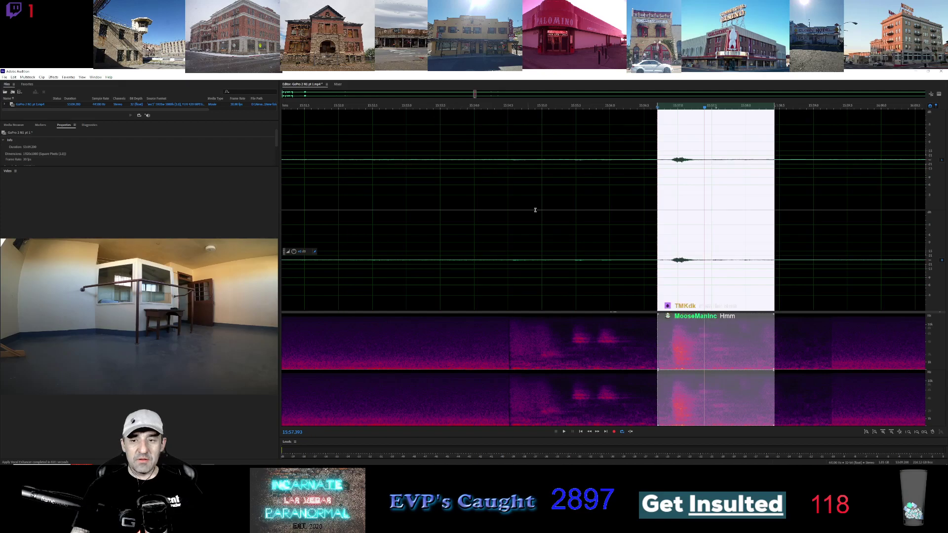
Step: Play the enhanced passage, narrow the selection to the sound after the slam, about 15:57.2 to 15:58.4, and listen to it
left_click(564, 432)
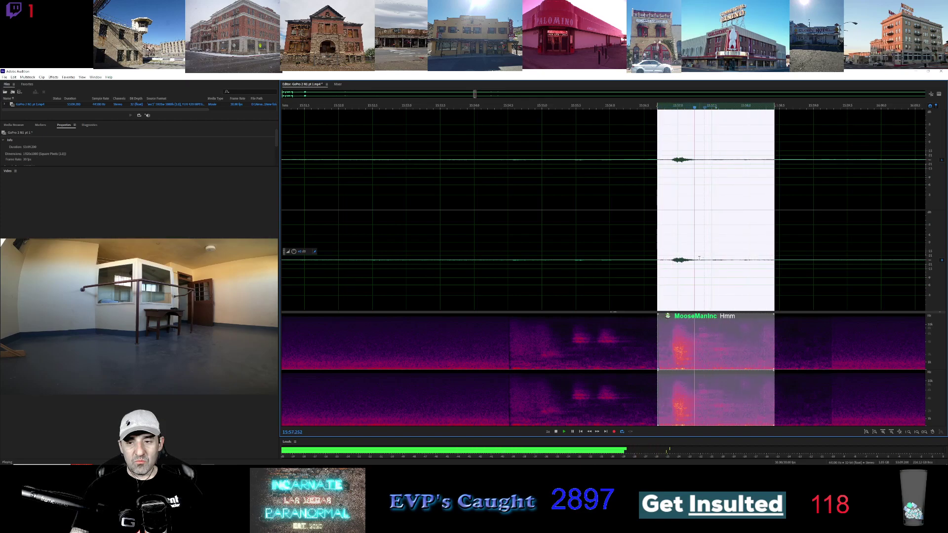
left_click_drag(699, 256, 774, 252)
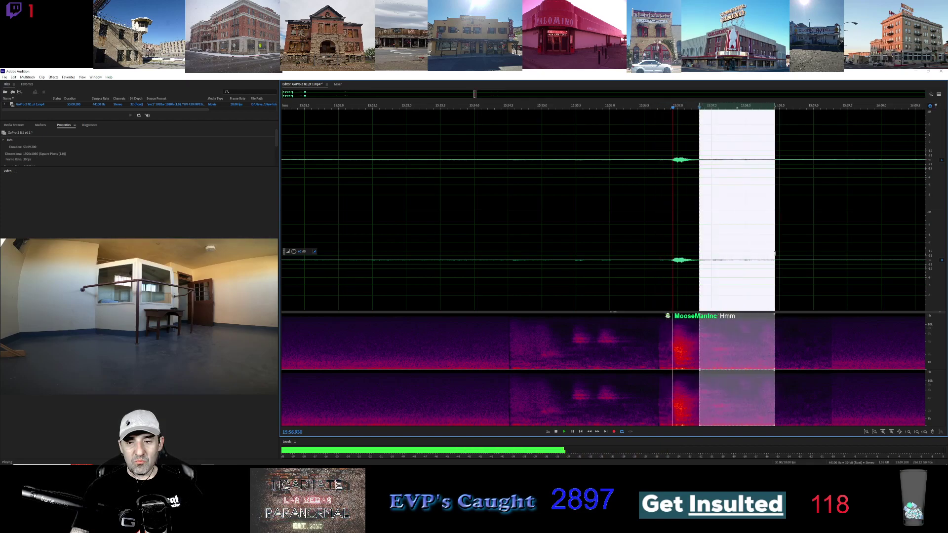
left_click(564, 432)
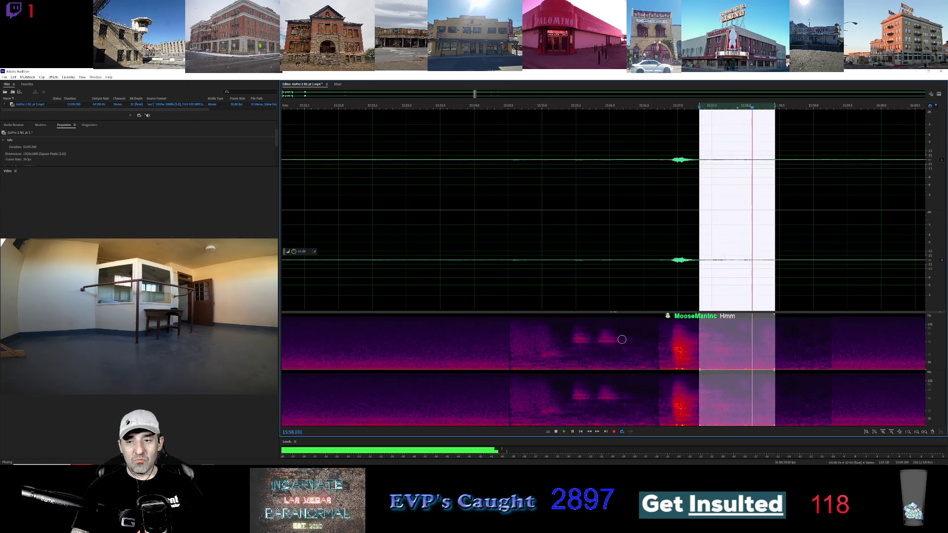
left_click_drag(699, 248, 691, 248)
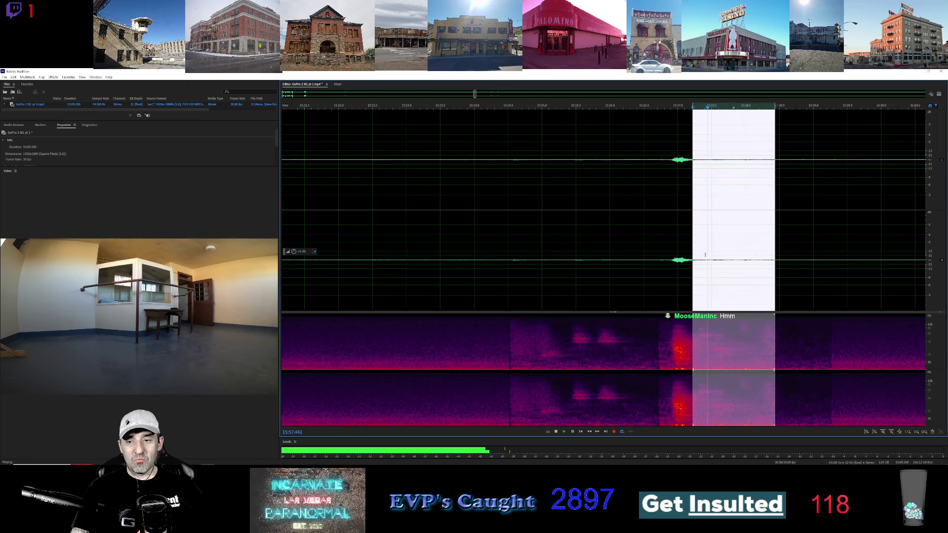
left_click_drag(691, 240, 688, 239)
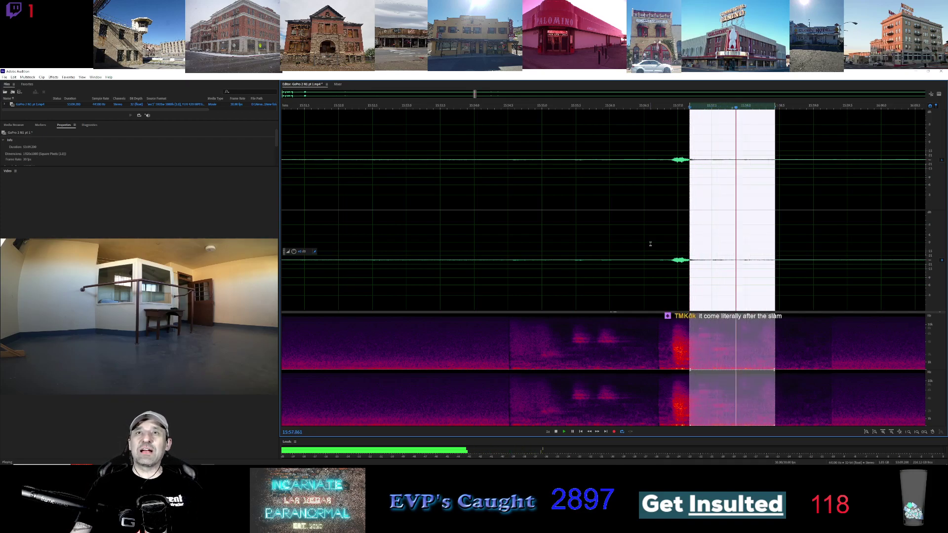
Step: Extend the start of the selection back to about 15:54.5, listen to the whole passage, and pause playback
left_click_drag(691, 220, 507, 232)
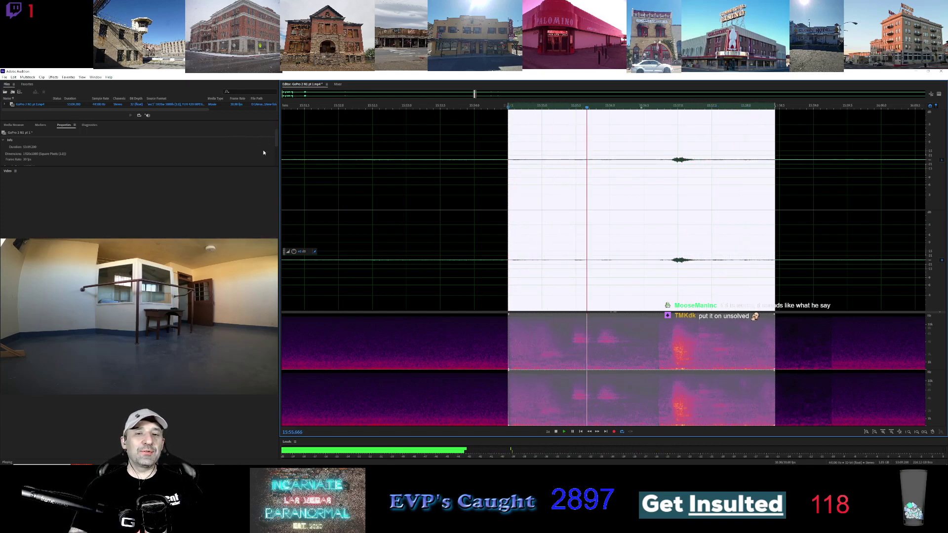
left_click(572, 431)
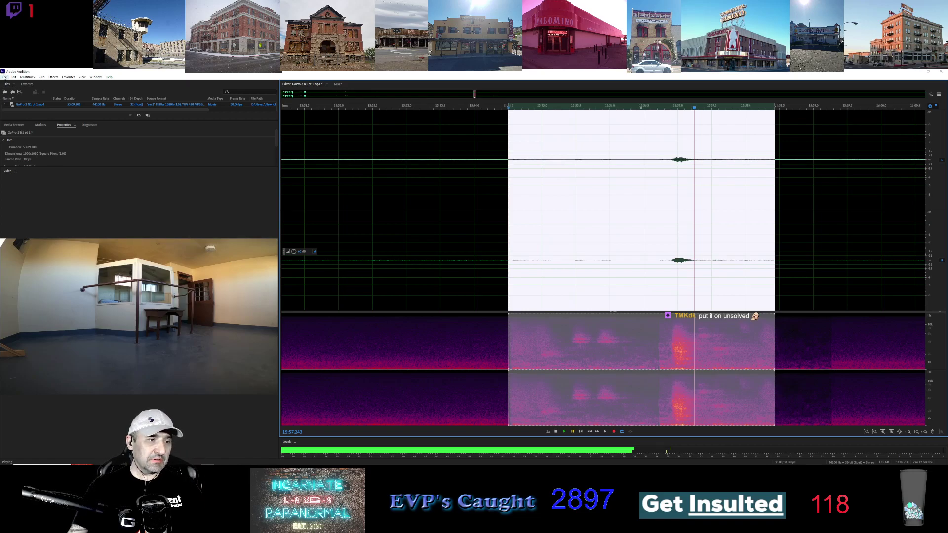
Step: Save the selected passage from about 15:54.5 to 15:58.4 as a separate MP3 clip in the Downloads folder
left_click(4, 77)
mouse_move(14, 77)
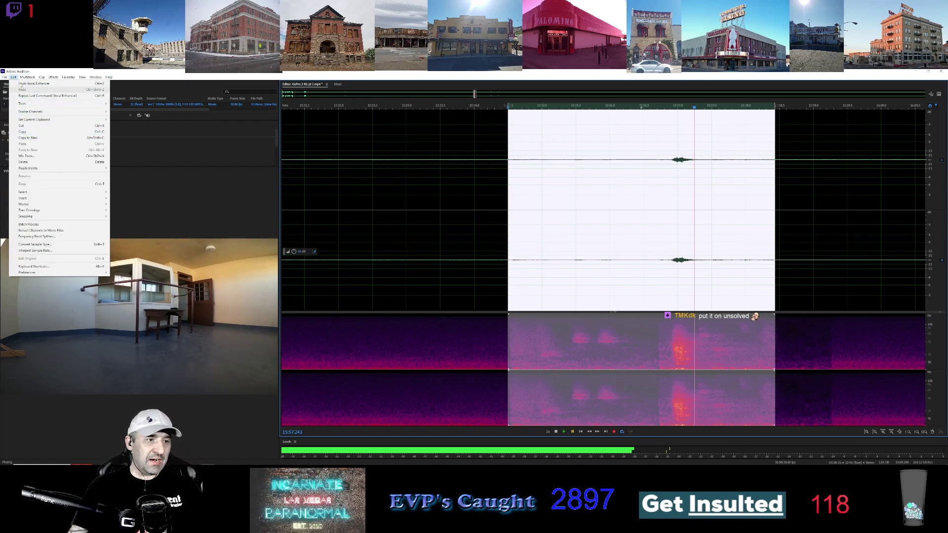
left_click(22, 156)
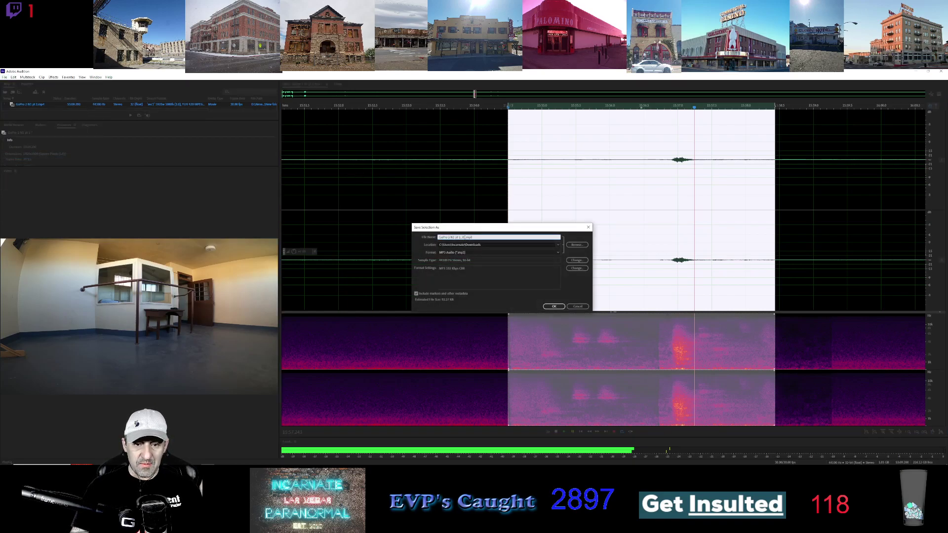
type("4")
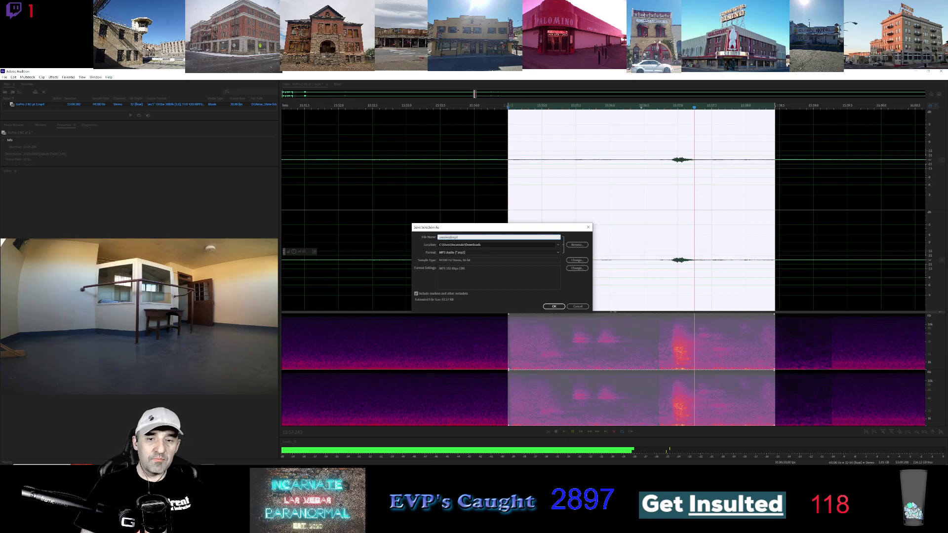
key("Return")
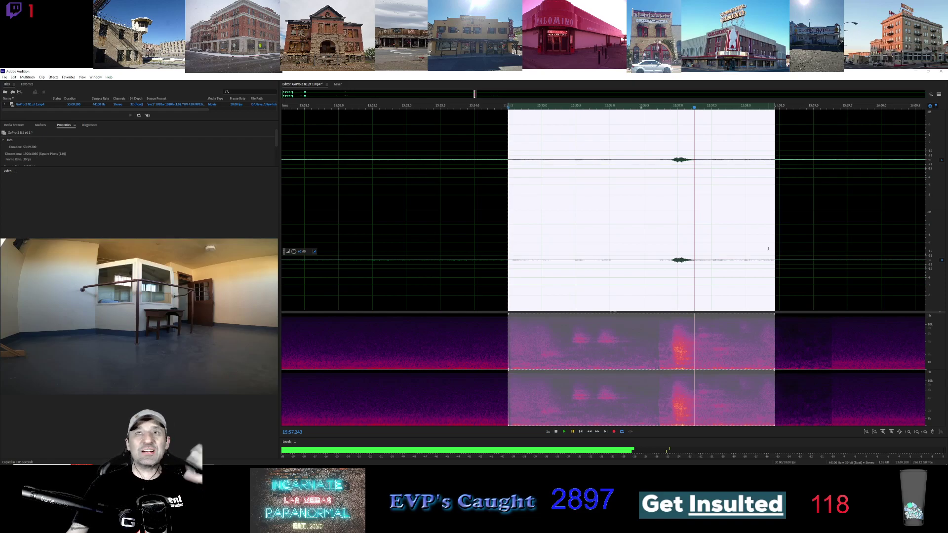
Step: Clear the selection, play the recording onward from about 15:57.2, and replay it from about 16:05
key("ctrl+shift+a")
scroll(720, 271, "down", 3)
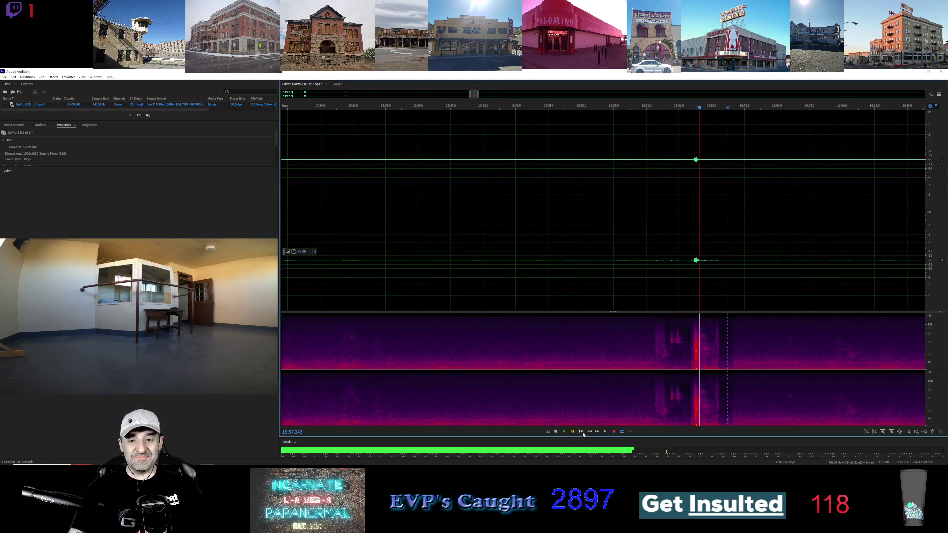
left_click(564, 432)
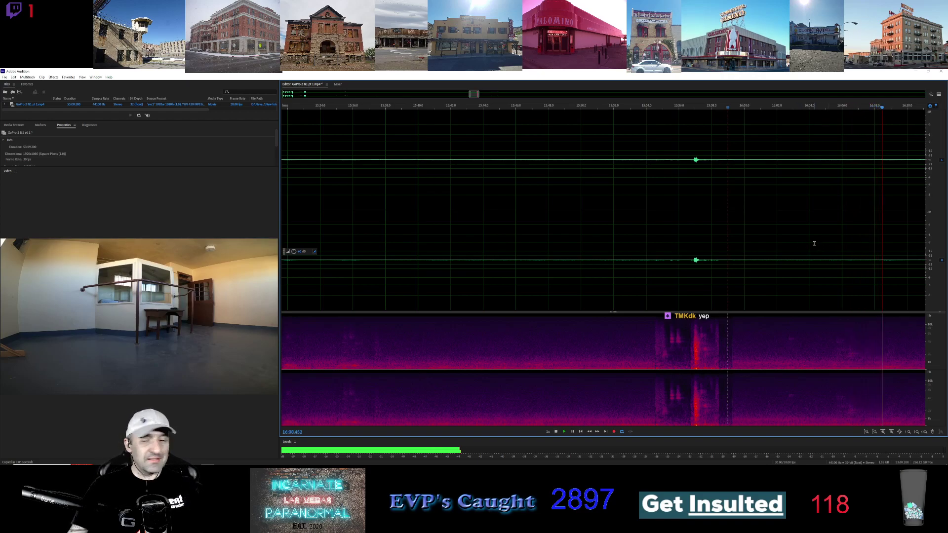
left_click(815, 110)
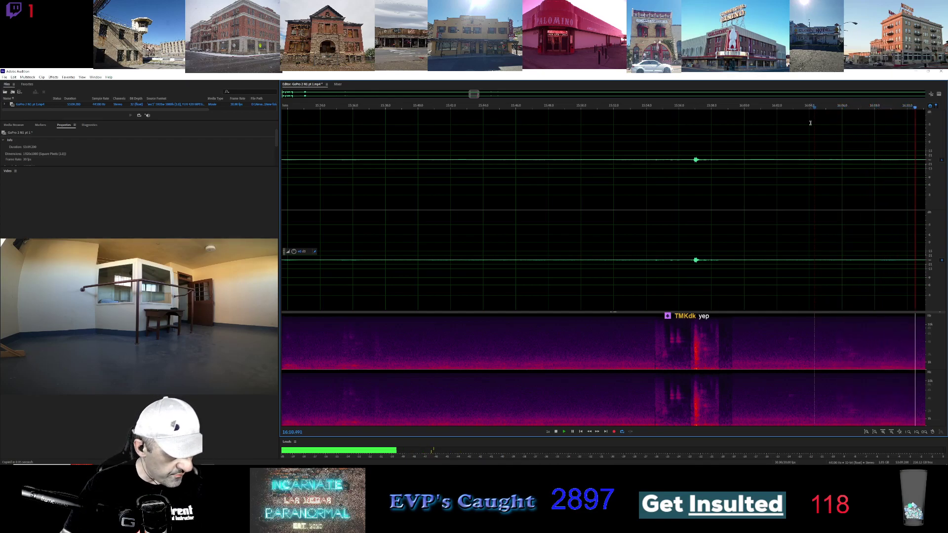
Step: Replay from about 16:11.6, select the passage from about 16:10.7 to 16:14.6, listen to it, and clear the selection
scroll(768, 182, "down", 3)
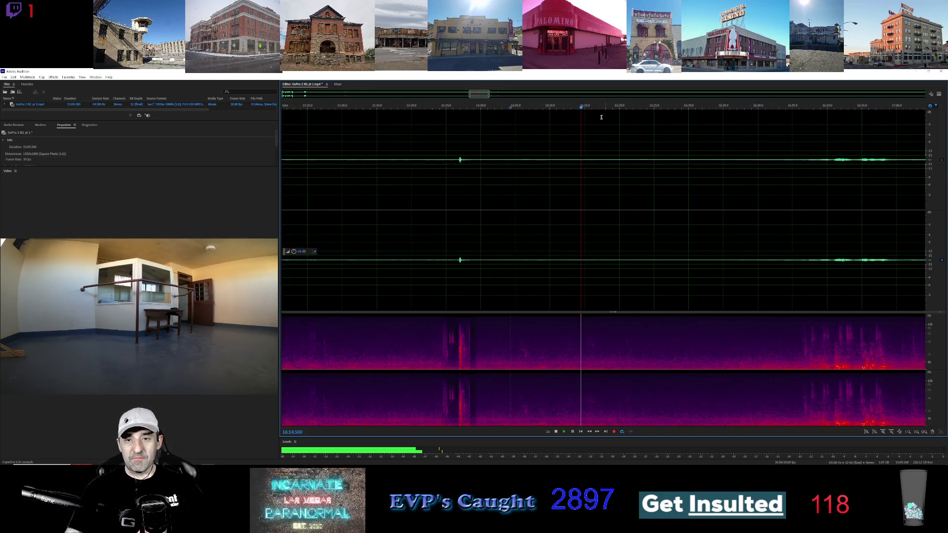
left_click(561, 107)
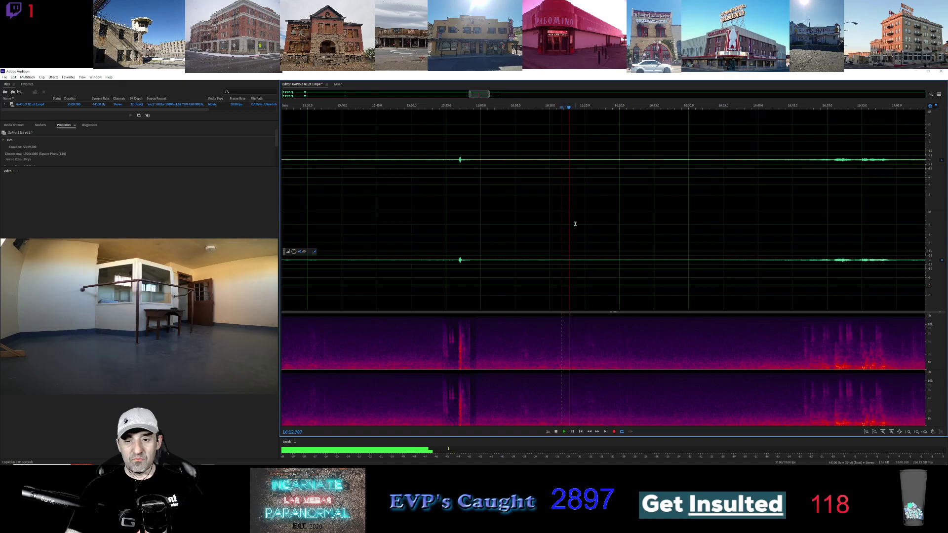
scroll(575, 238, "up", 3)
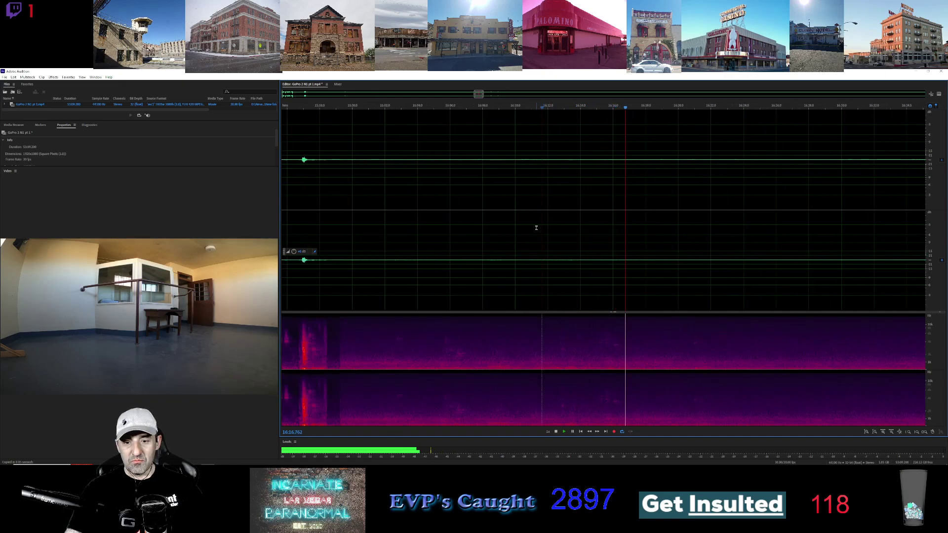
left_click_drag(528, 235, 590, 238)
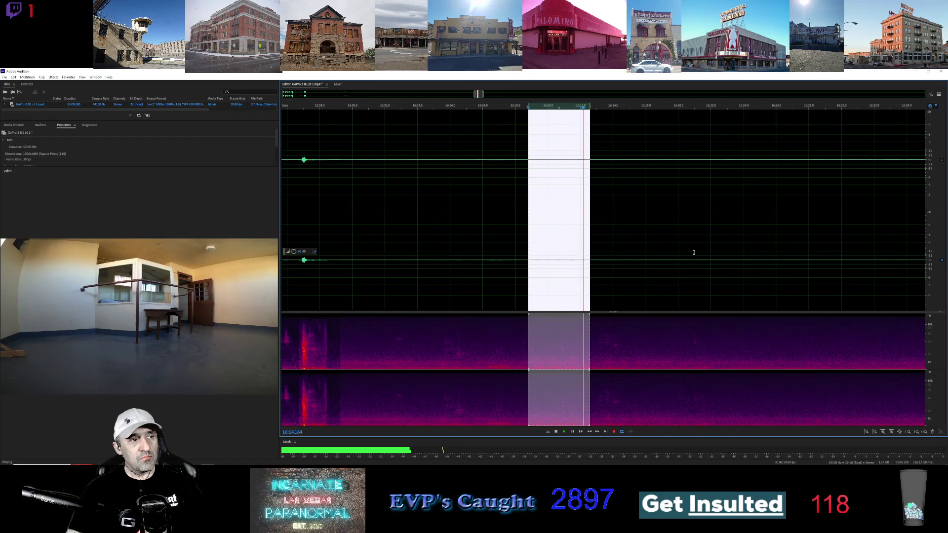
key("ctrl+shift+a")
scroll(672, 237, "down", 2)
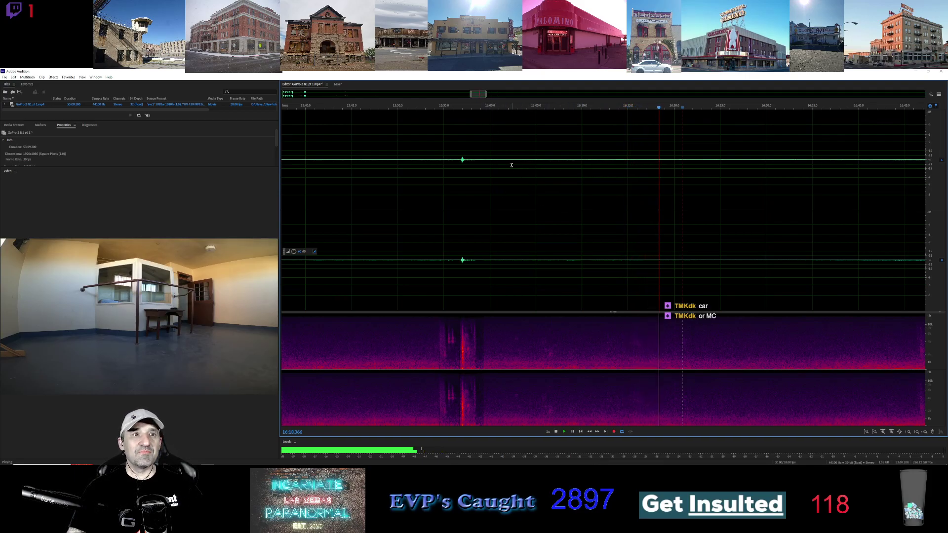
Step: Skim through the rest of the recording, listening from about 16:47, 22:29, 37:27, 43:00 and 50:00
left_click_drag(478, 96, 489, 102)
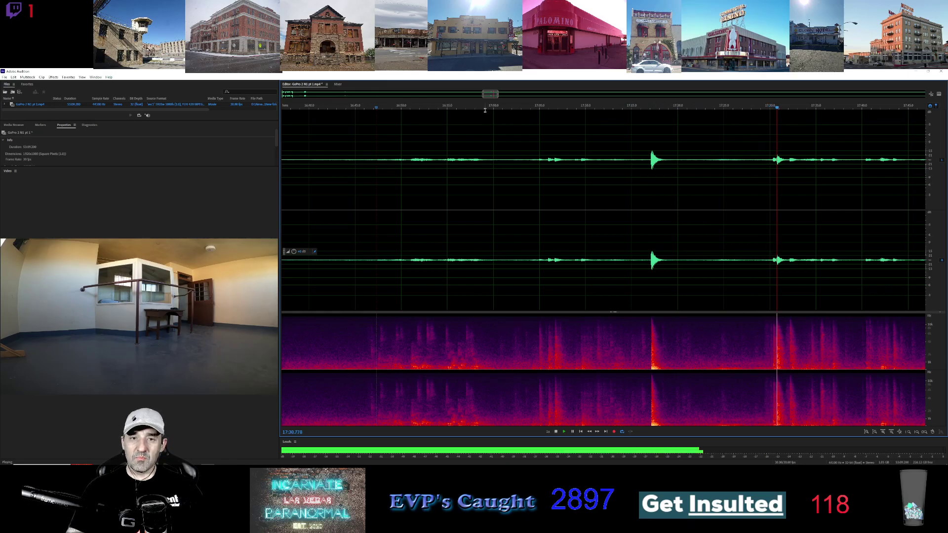
left_click_drag(491, 95, 556, 104)
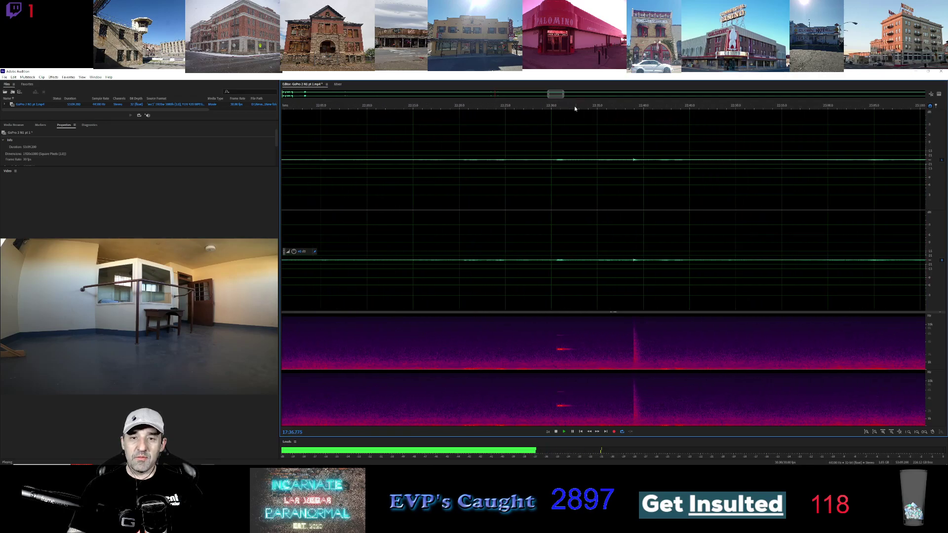
left_click(543, 108)
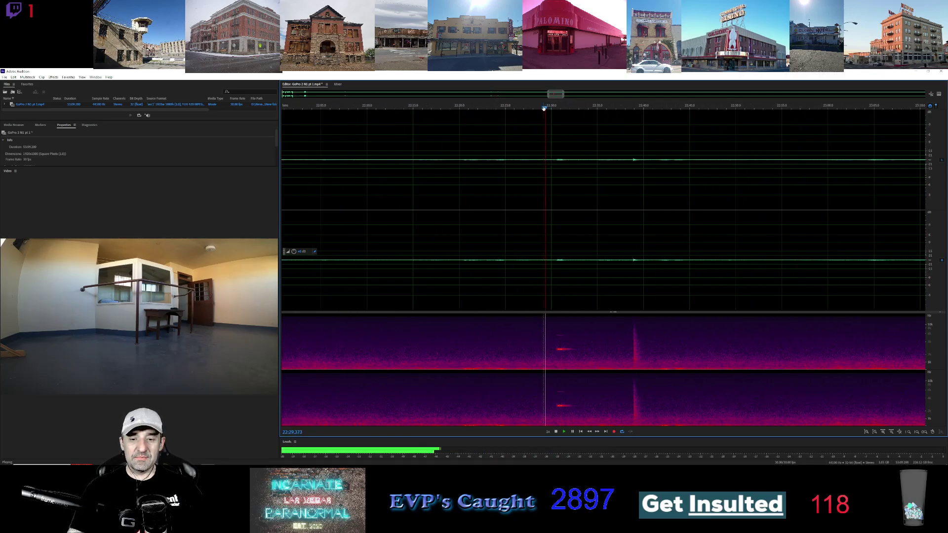
left_click_drag(556, 93, 734, 110)
left_click(676, 125)
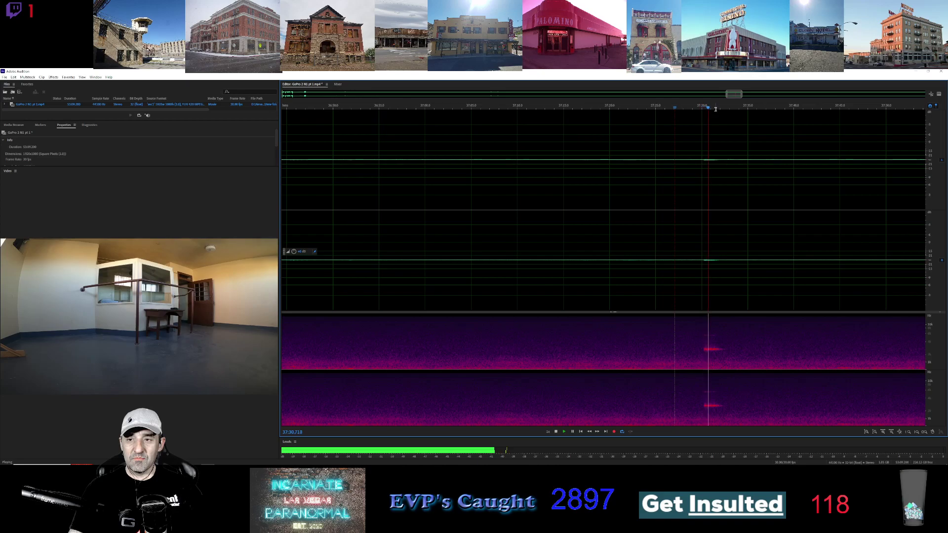
left_click_drag(733, 95, 802, 101)
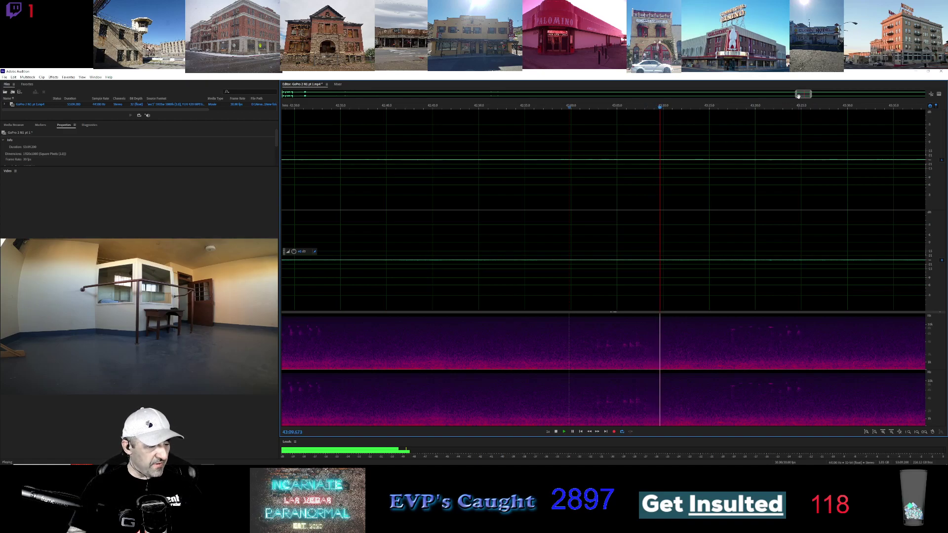
left_click_drag(798, 95, 885, 99)
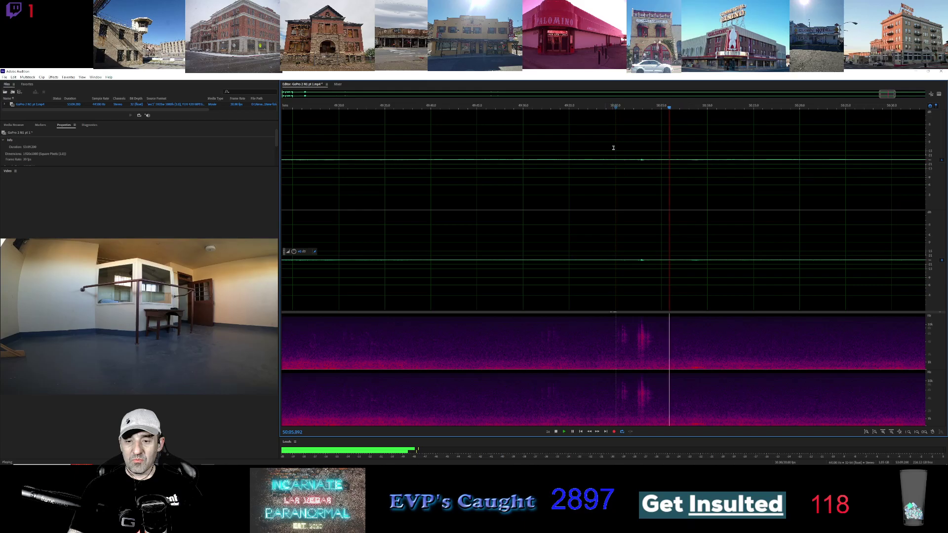
Step: Amplify the faint sounds from about 49:59.5 to 50:04.2, listen to the boosted passage, and clear the selection
left_click_drag(613, 249, 653, 242)
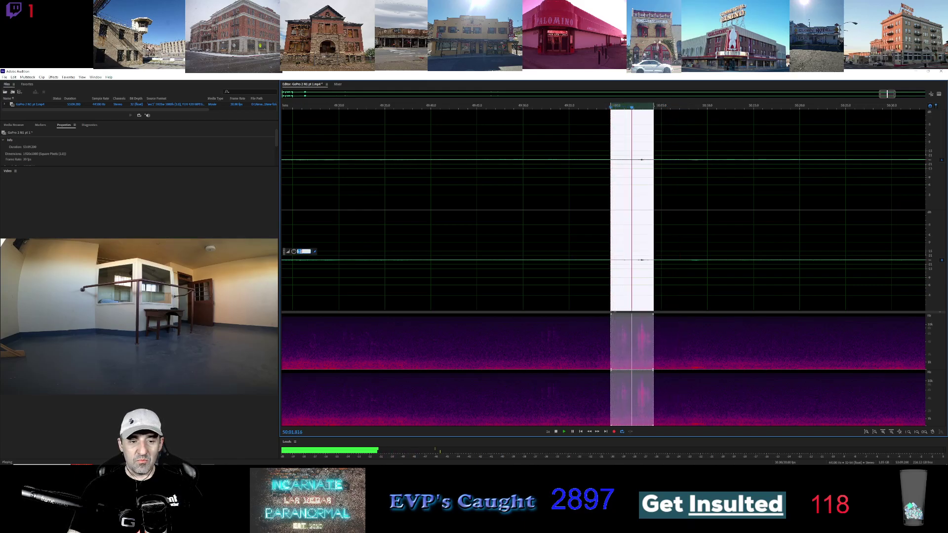
key("Return")
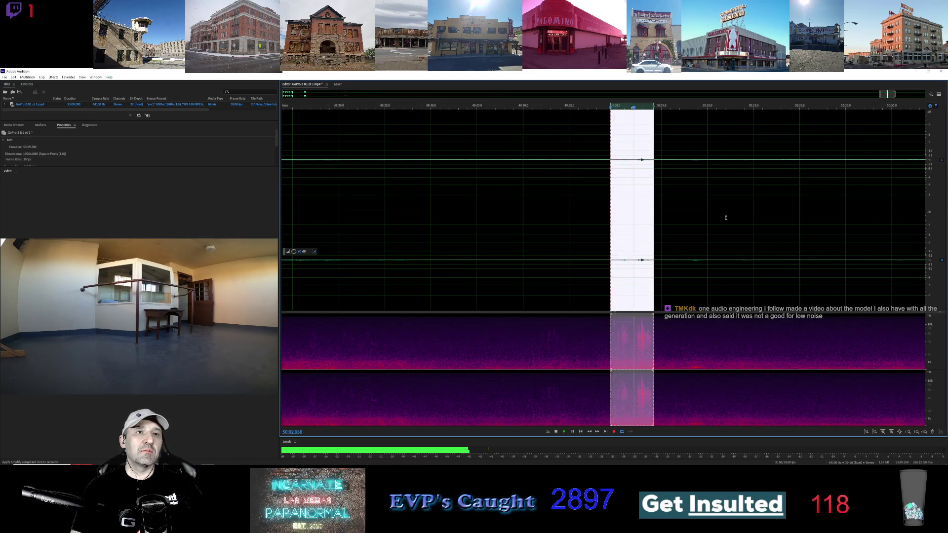
left_click(841, 203)
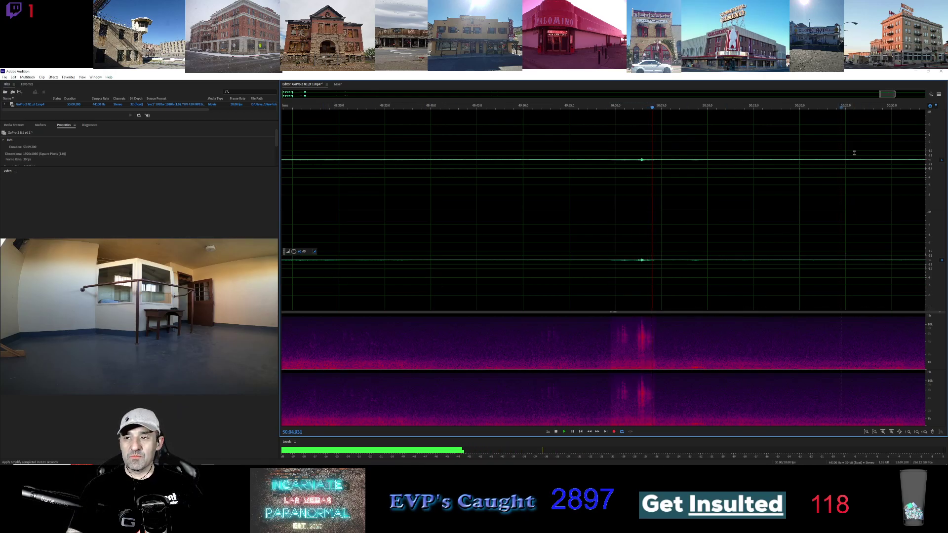
Step: Listen further toward the end of the recording, and select the faint sound from about 52:38.6 to 52:40.9
left_click_drag(883, 101, 905, 98)
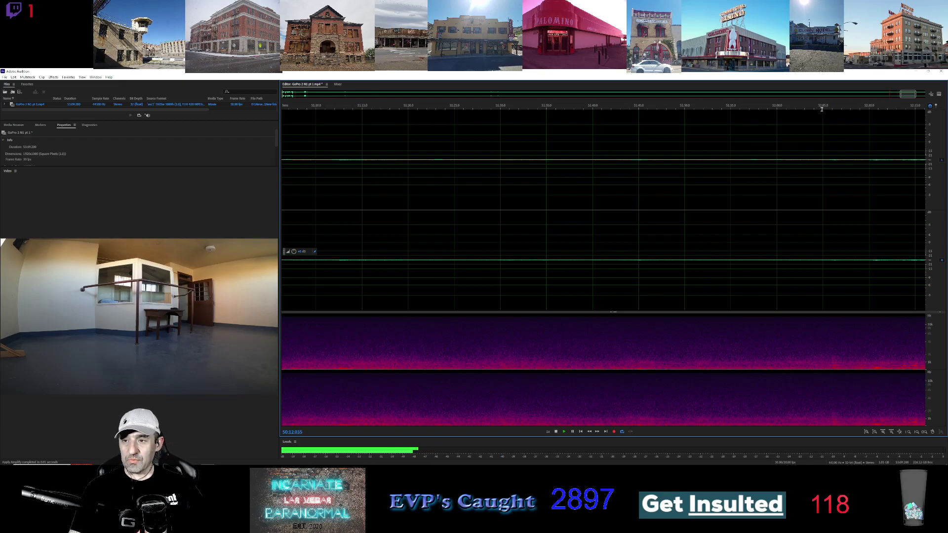
left_click_drag(907, 94, 922, 94)
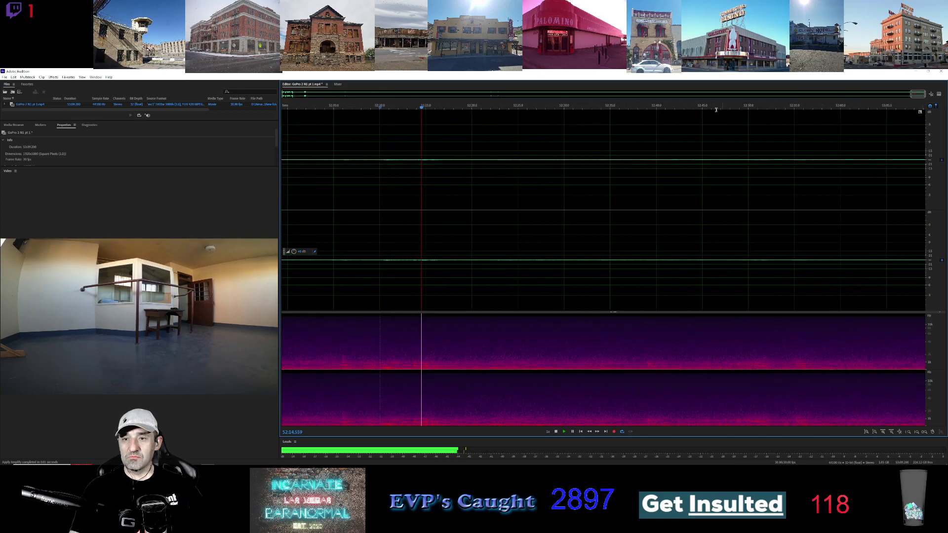
left_click(610, 107)
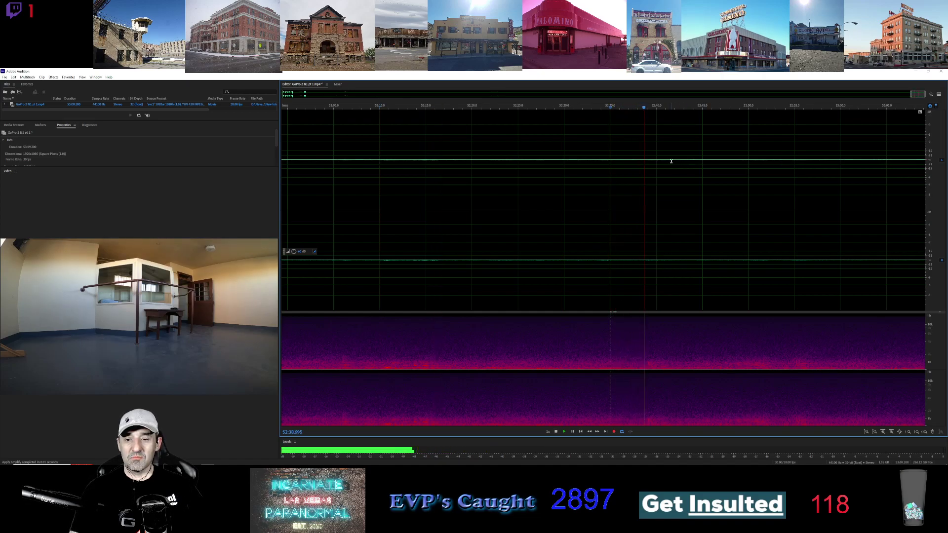
scroll(643, 233, "up", 2)
left_click_drag(645, 233, 681, 237)
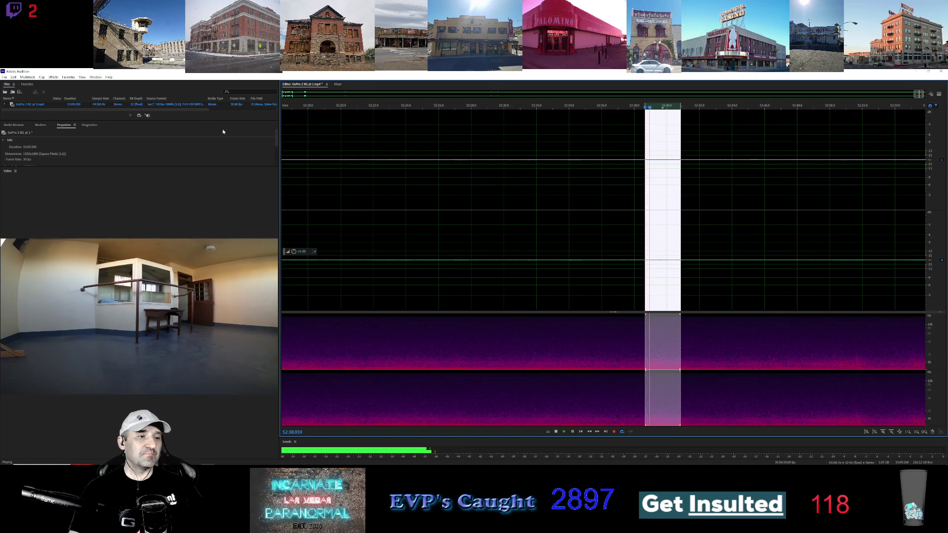
Step: Audition the Vocal Enhancer's Low Tone option on the selected sound near 52:39, pause playback, and leave the effect unapplied
left_click(53, 77)
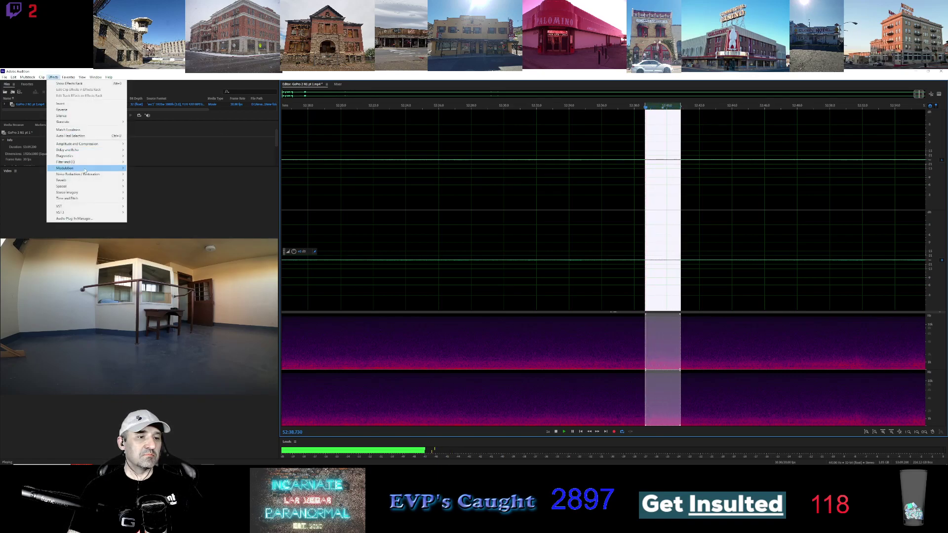
mouse_move(84, 186)
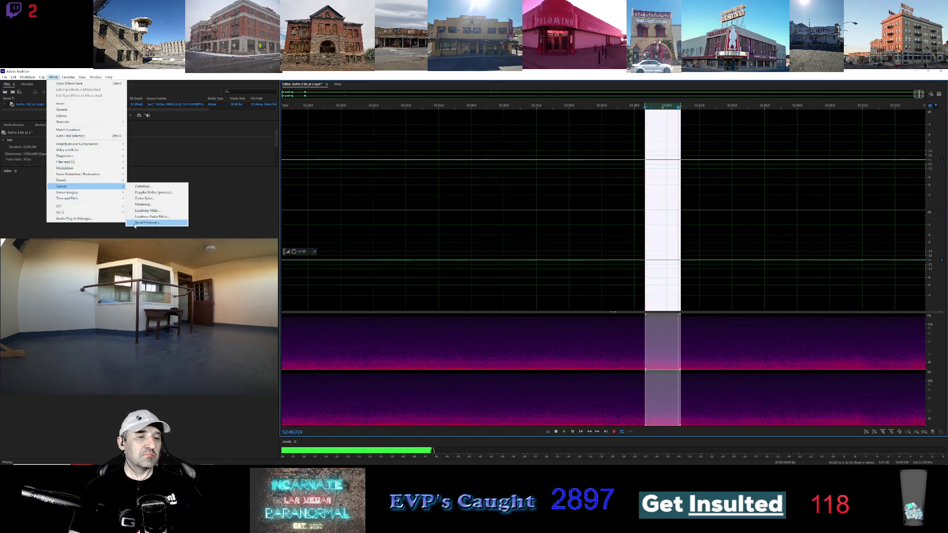
left_click(153, 216)
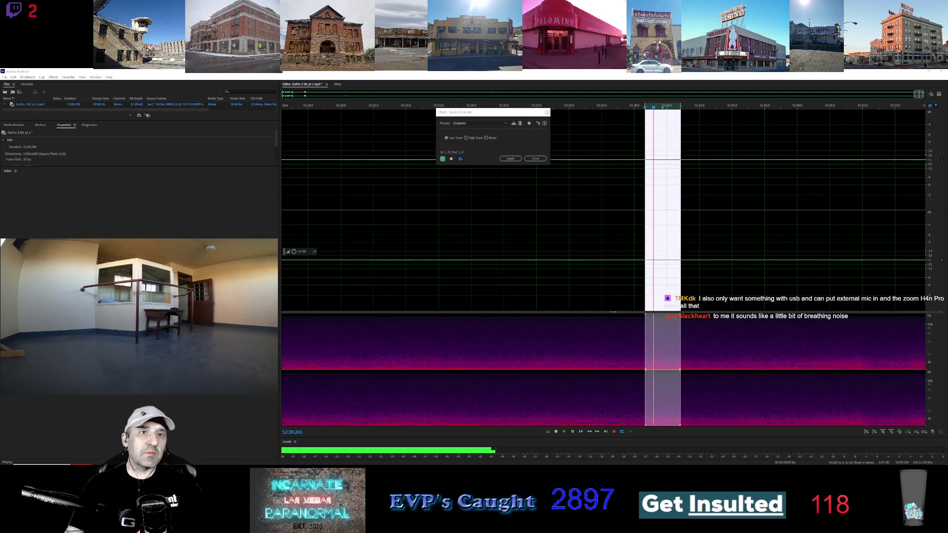
left_click(574, 432)
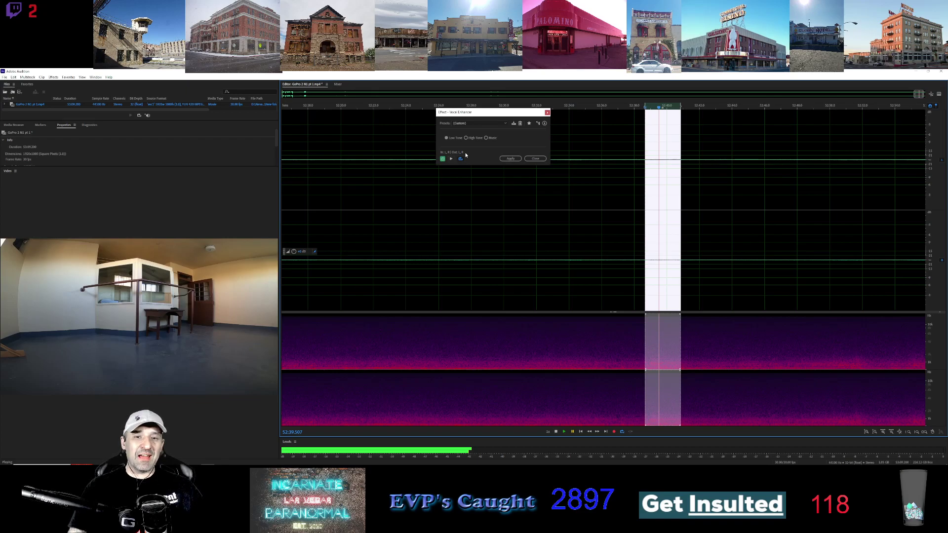
left_click(535, 158)
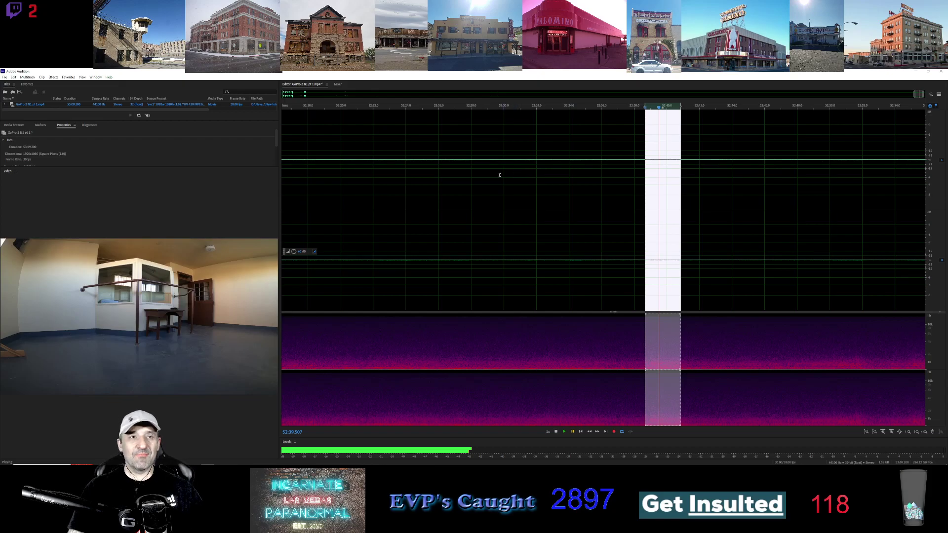
Step: Close the current GoPro recording without saving its changes, and load the next part of the recording
right_click(173, 104)
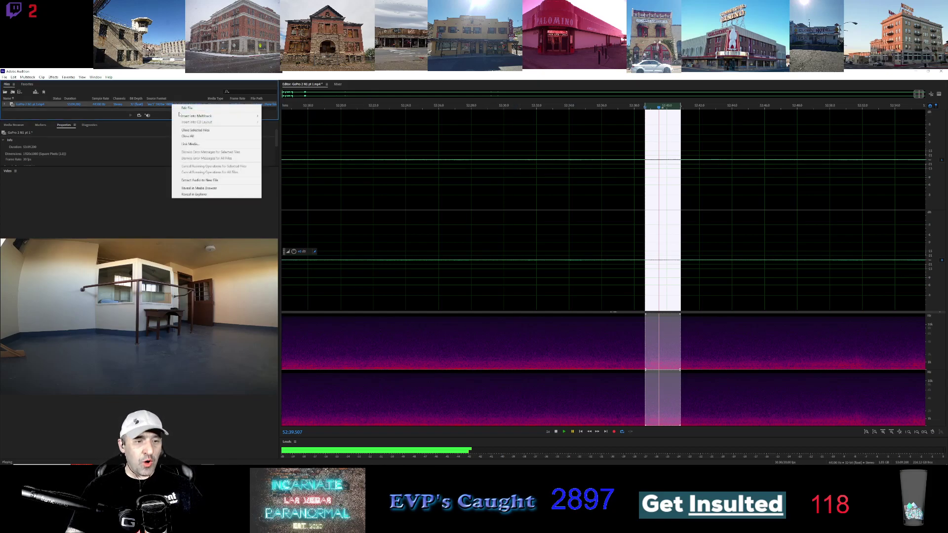
left_click(202, 131)
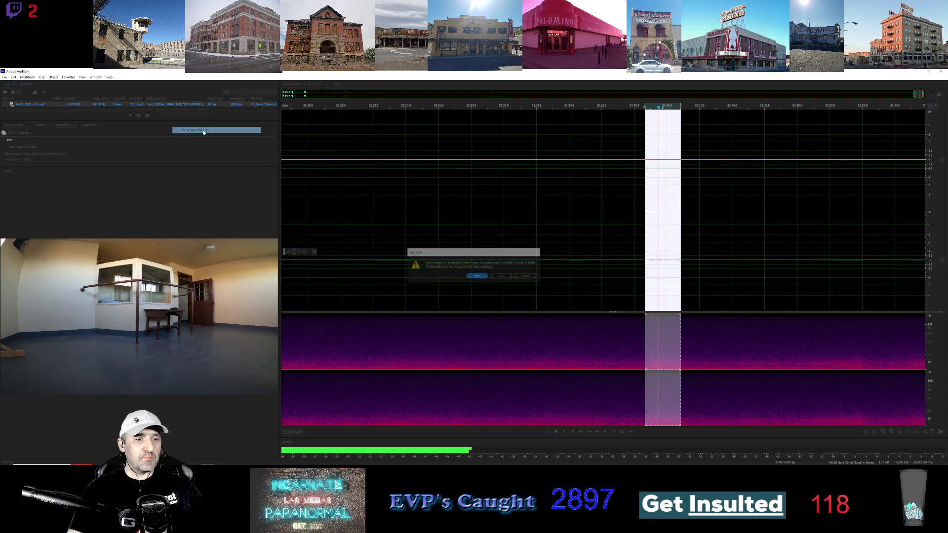
left_click(504, 279)
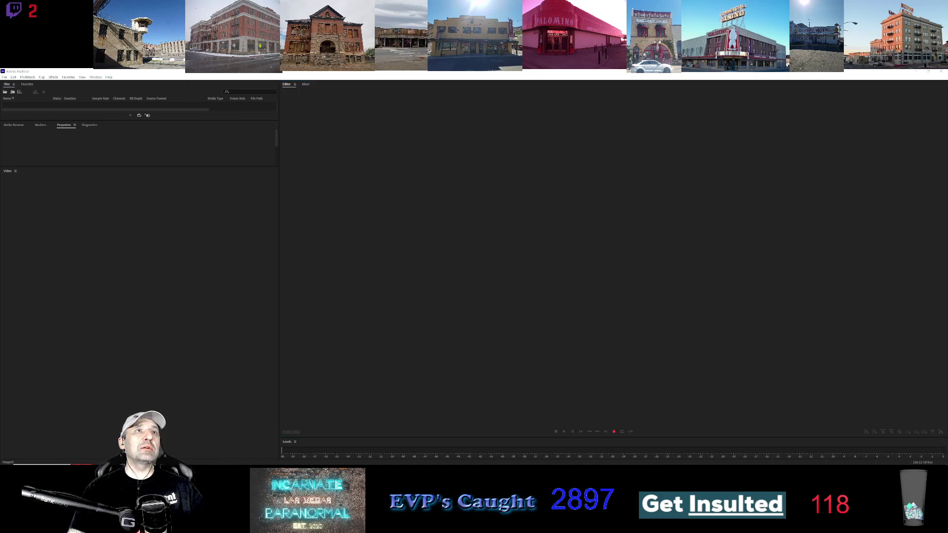
left_click_drag(396, 141, 362, 178)
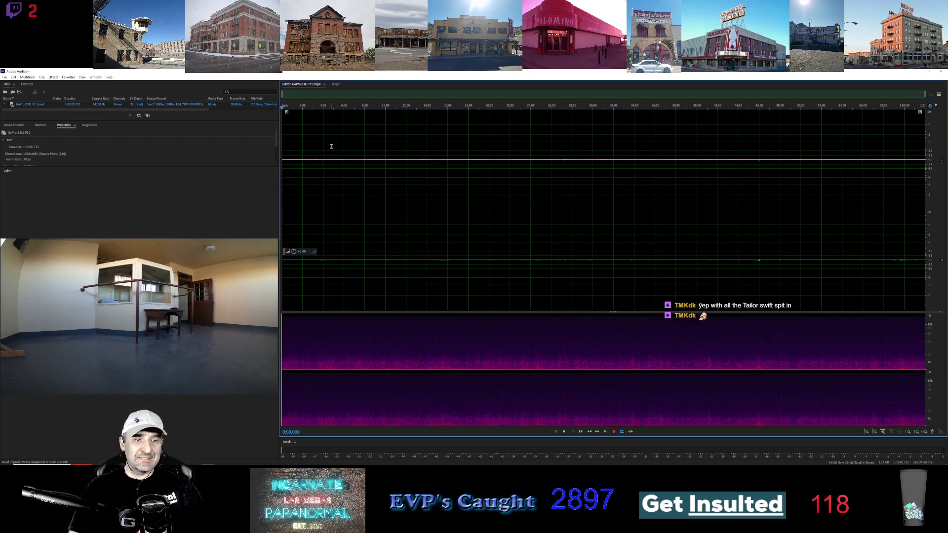
Step: Apply the Vocal Enhancer twice in a row to the entire newly loaded recording
key("ctrl+a")
left_click(53, 77)
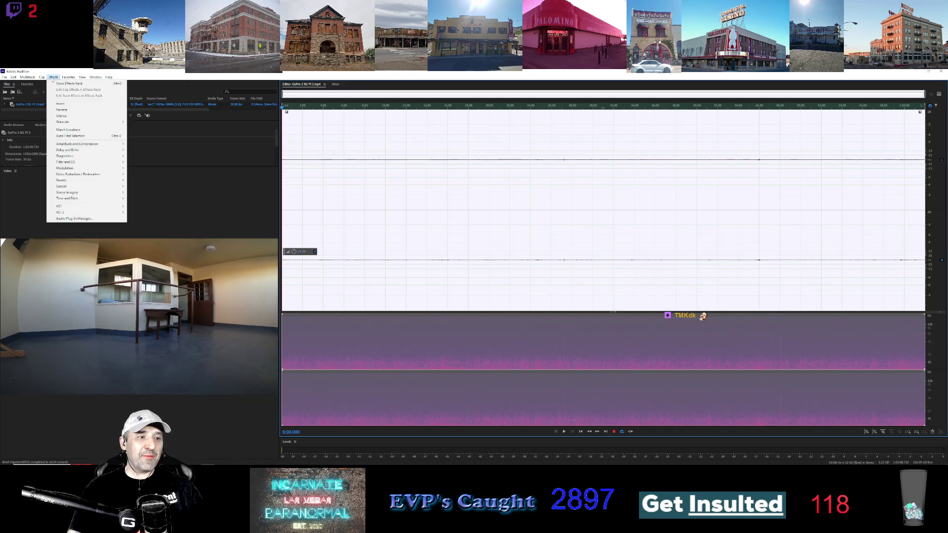
mouse_move(87, 188)
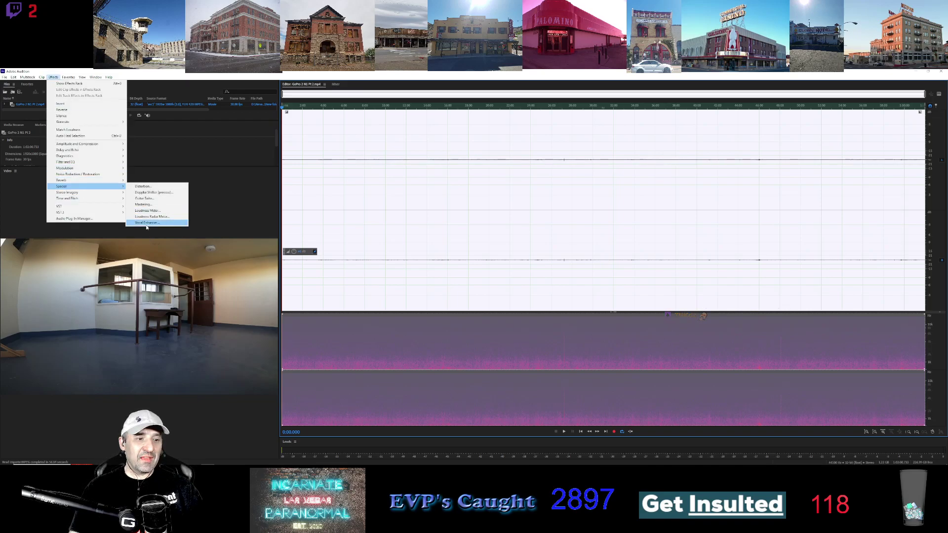
left_click(149, 223)
left_click(510, 158)
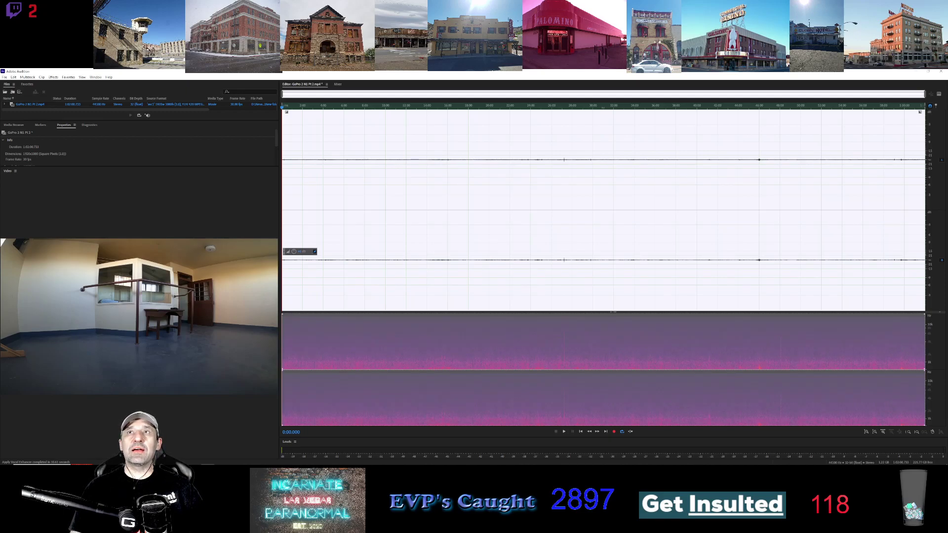
left_click(52, 78)
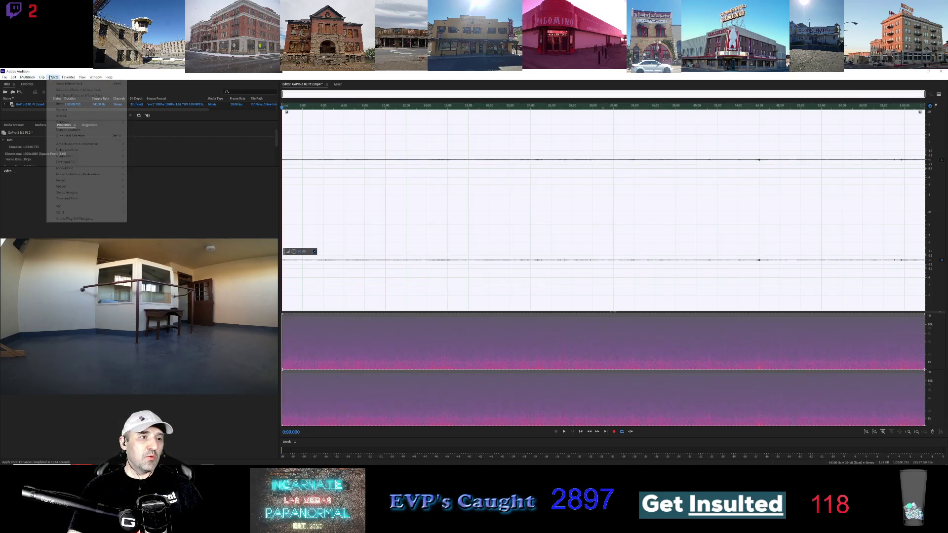
mouse_move(104, 188)
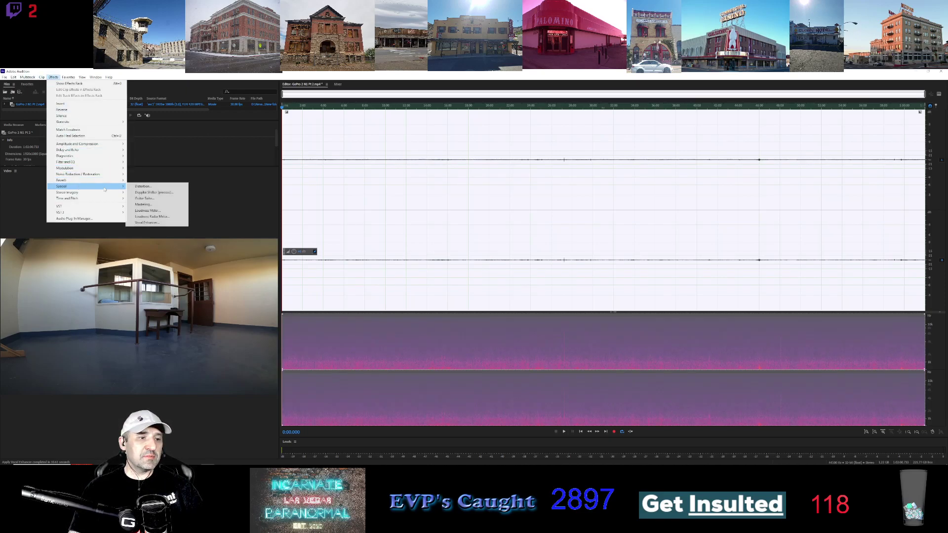
left_click(148, 222)
left_click(503, 160)
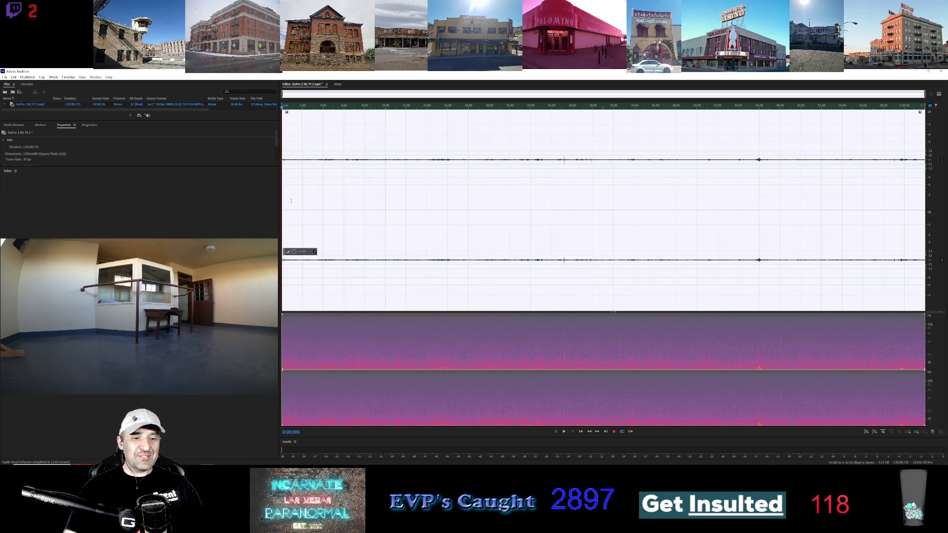
Step: Return to the very start of the recording at a closer time scale and listen to its opening passage
scroll(305, 156, "up", 5)
left_click_drag(295, 94, 285, 104)
left_click(284, 131)
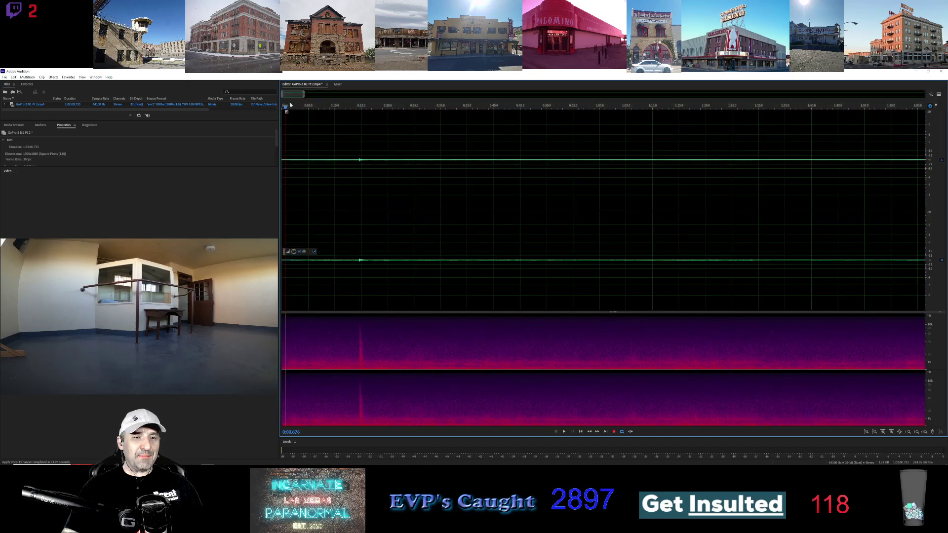
left_click_drag(285, 110, 277, 117)
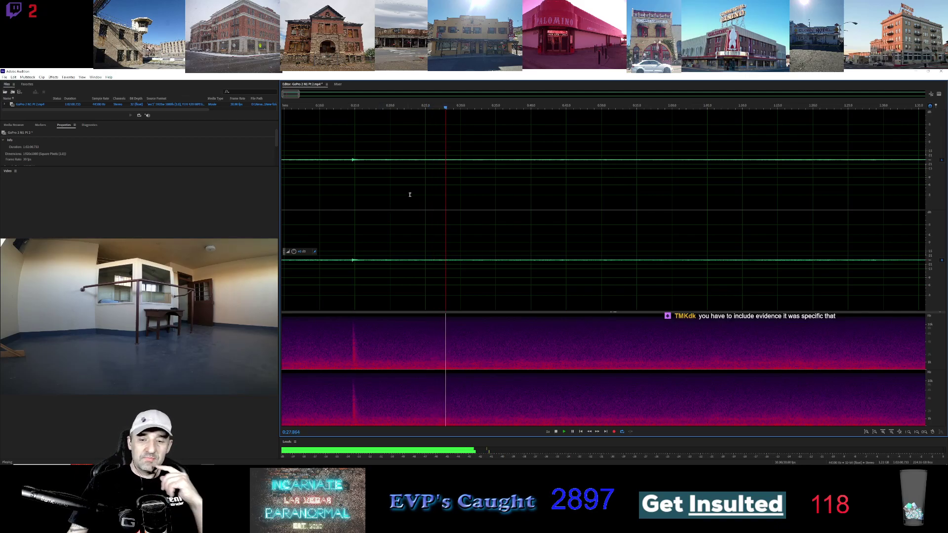
Step: Listen for faint sounds in the passages starting at about 15:12, 21:50 and 23:43
left_click_drag(295, 94, 448, 94)
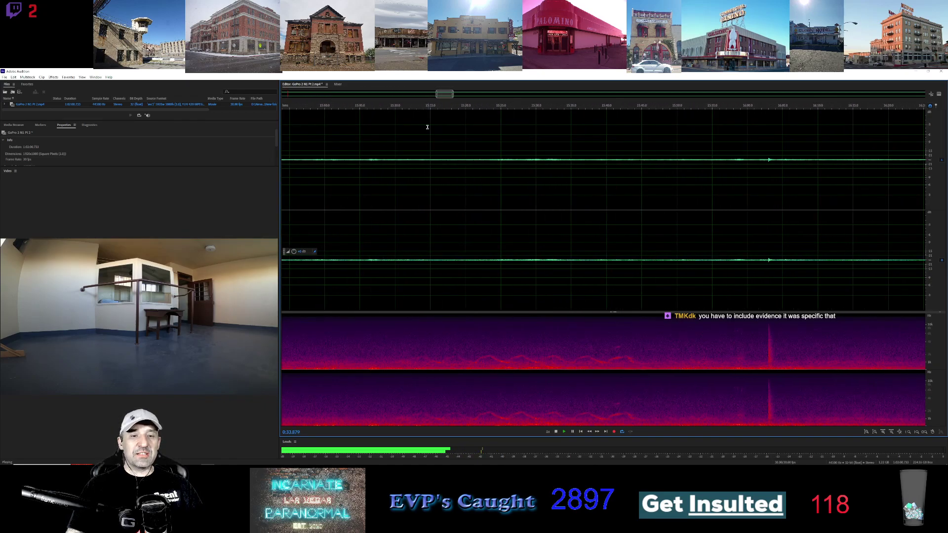
left_click(410, 107)
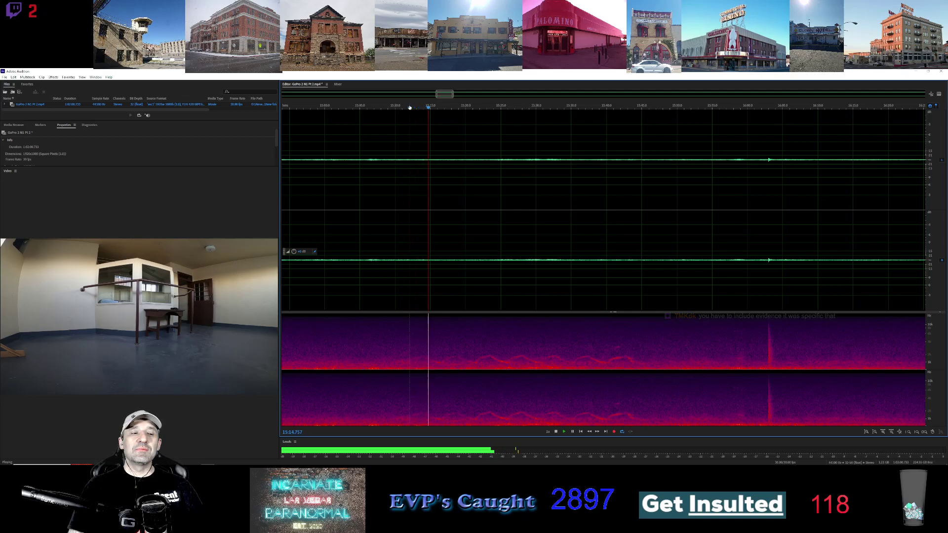
left_click_drag(444, 94, 513, 95)
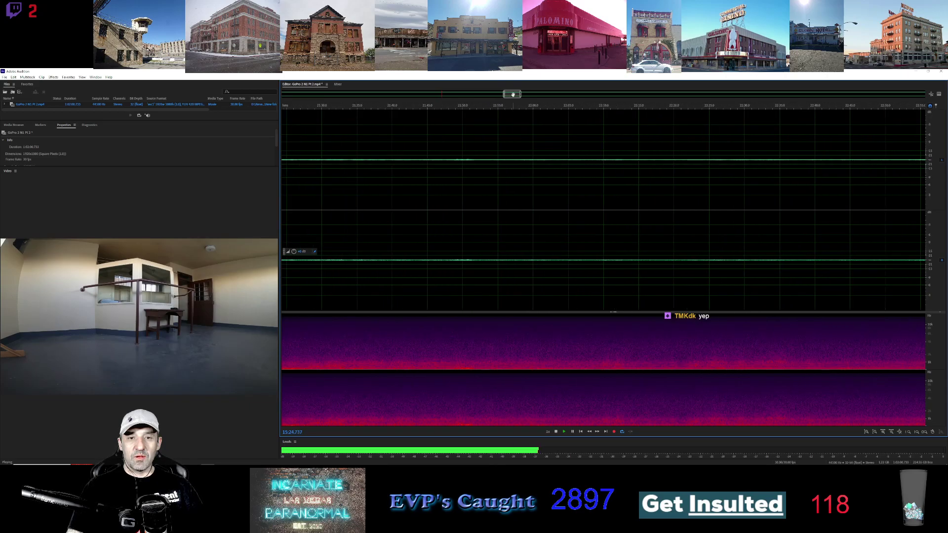
left_click(464, 106)
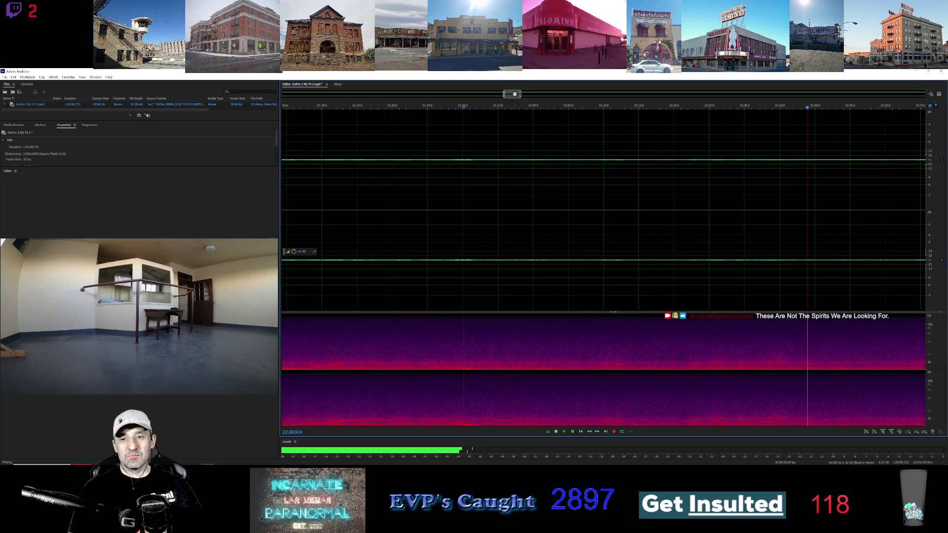
left_click_drag(513, 94, 532, 95)
left_click(472, 108)
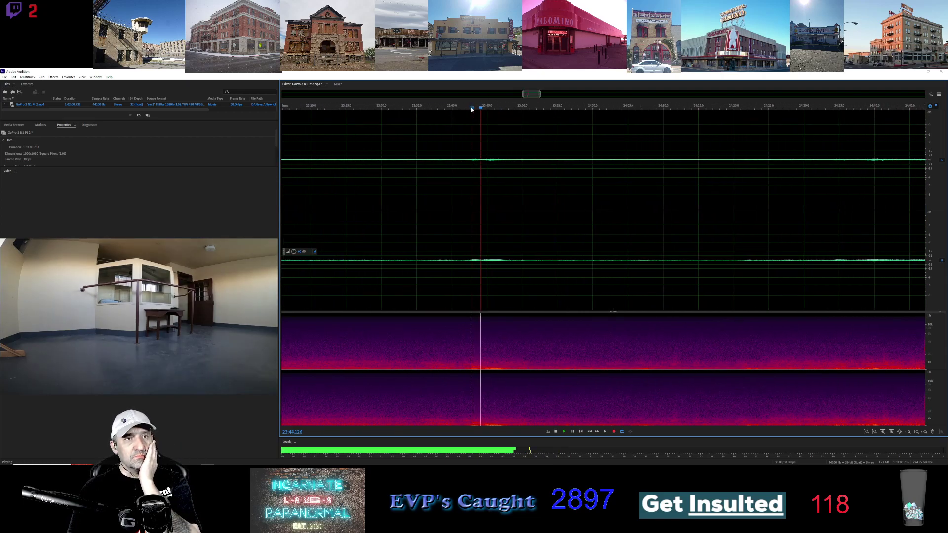
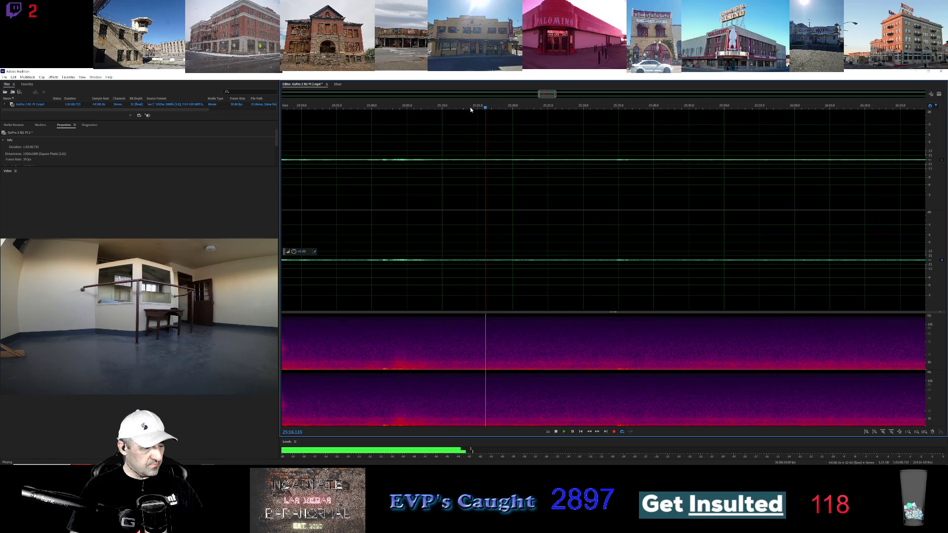
Step: Listen to the sharp noise near 27:13 and to the passage starting at about 40:45
left_click_drag(547, 94, 566, 101)
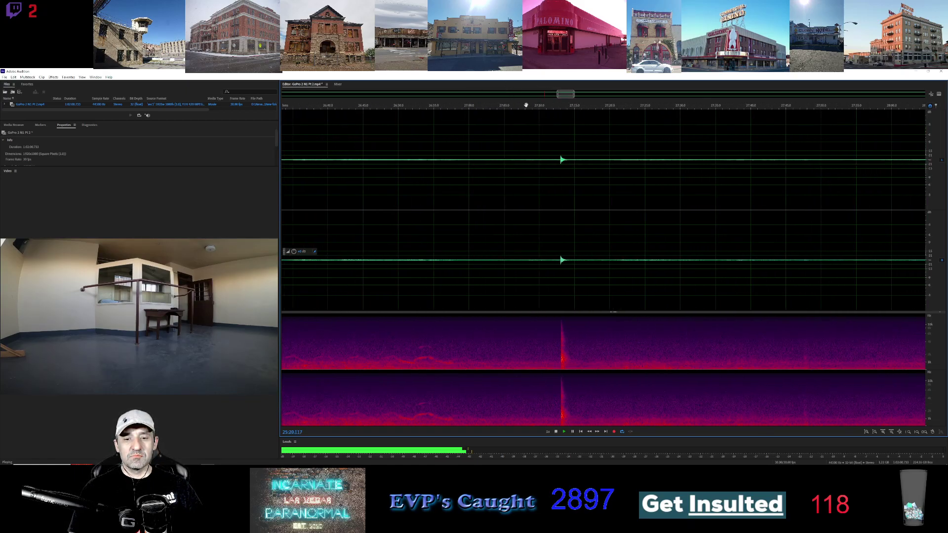
left_click(546, 104)
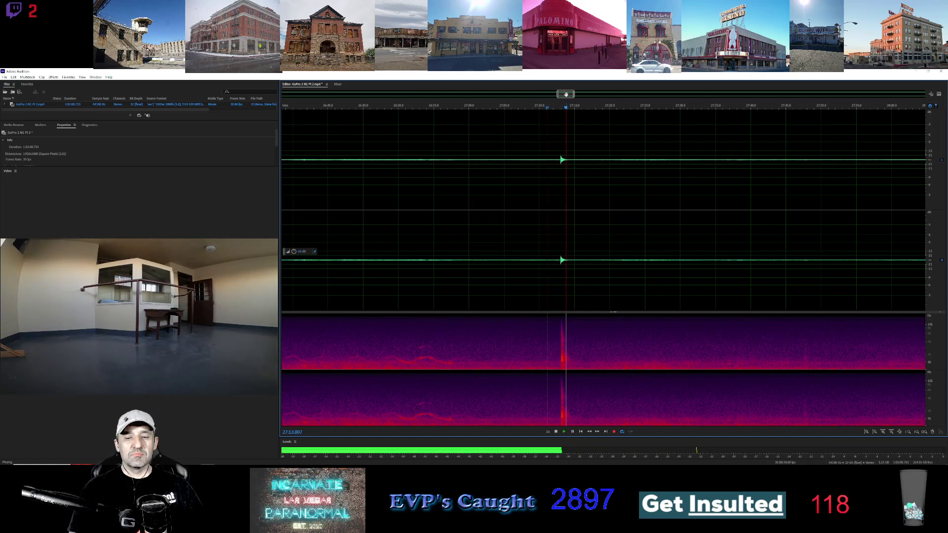
left_click_drag(566, 95, 703, 99)
left_click(646, 106)
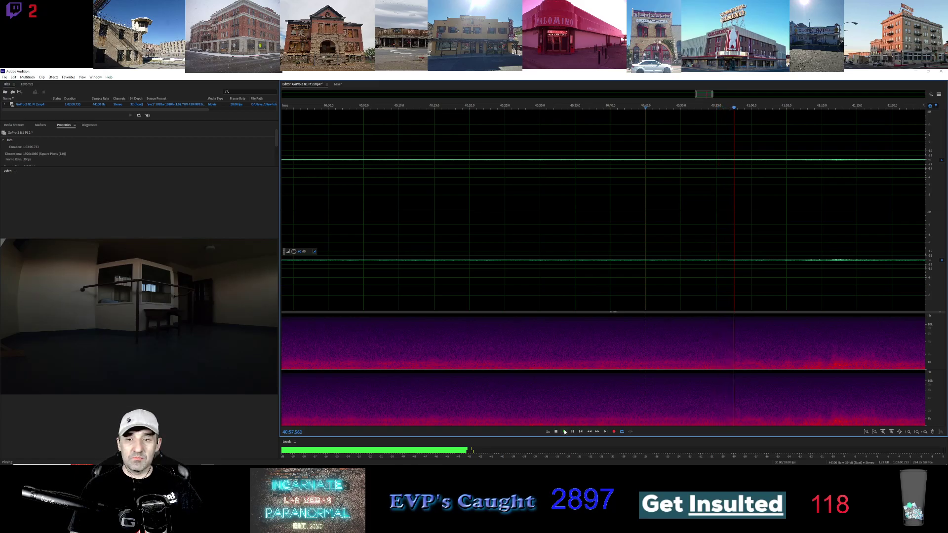
Step: Select the faint sound from about 40:56.7 to 40:59.5, listening to the passage while refining the selection's end
left_click(728, 125)
left_click_drag(728, 125, 768, 132)
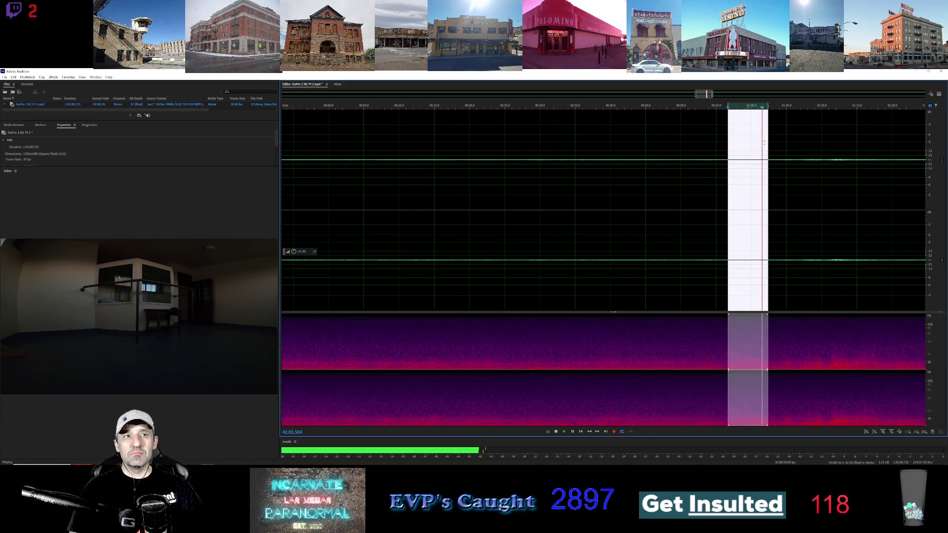
scroll(772, 172, "up", 4)
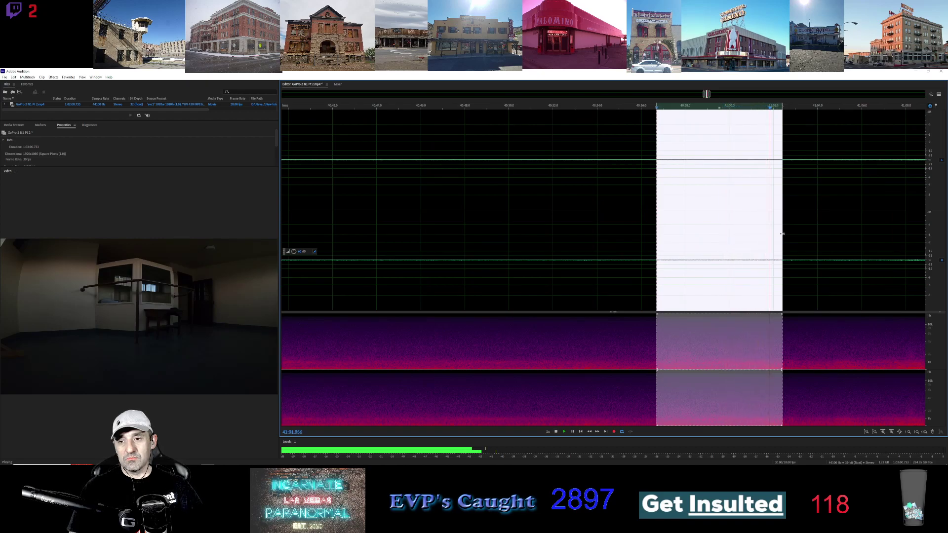
left_click_drag(782, 233, 805, 231)
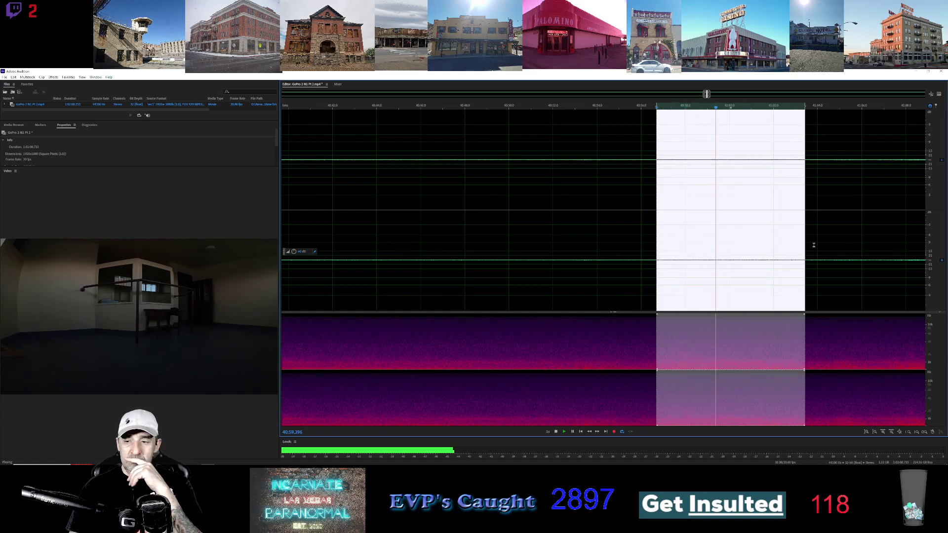
left_click_drag(806, 233, 719, 233)
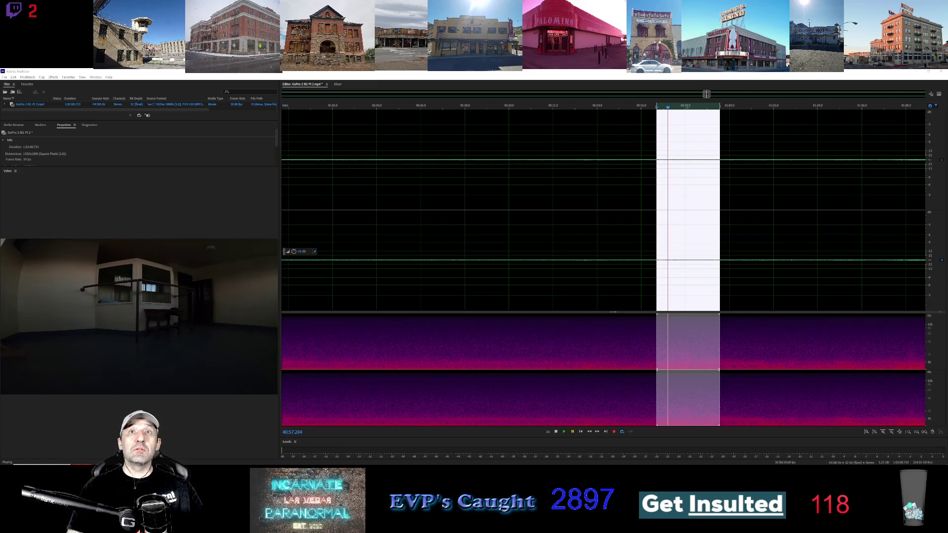
Step: Switch to the photo viewer, examine the prison's grounds and front building in the aerial photo, and return to Adobe Audition
key("alt+Tab")
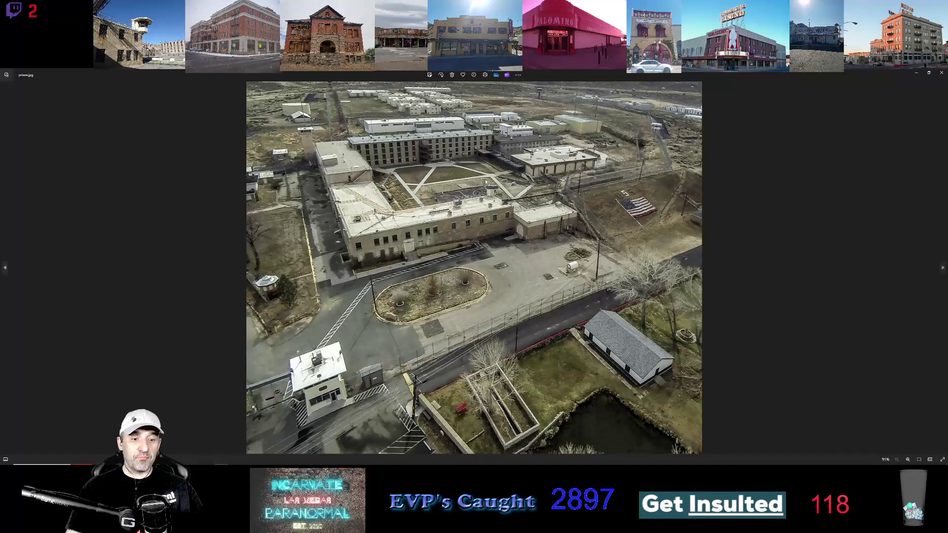
scroll(425, 242, "up", 5)
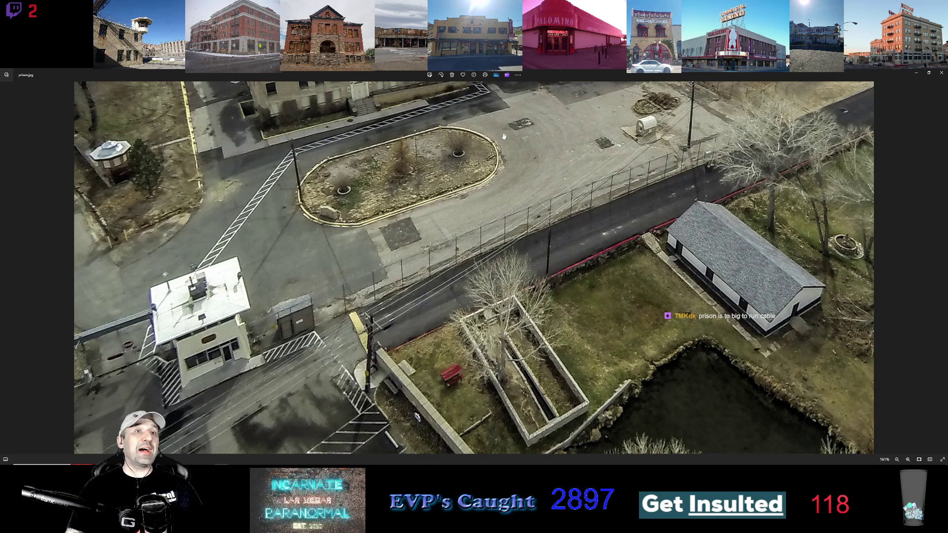
scroll(352, 250, "down", 4)
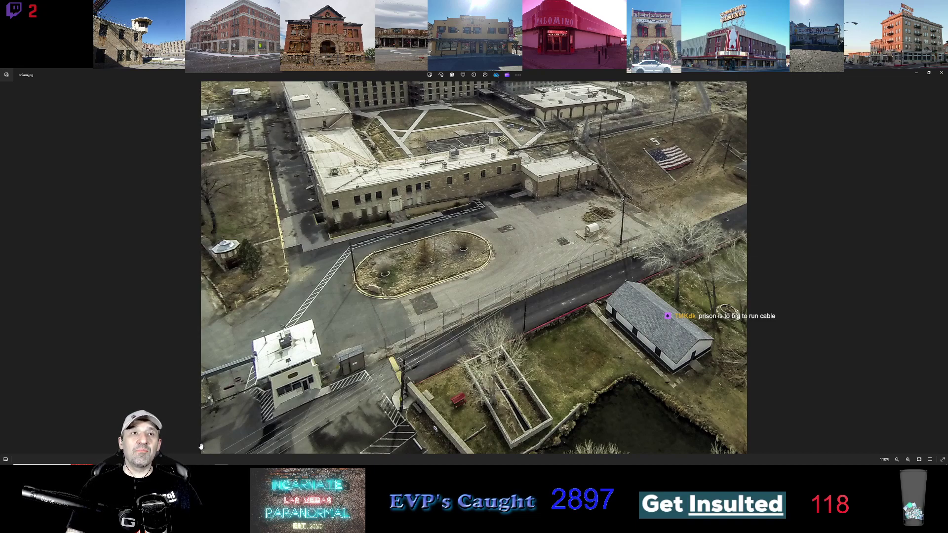
scroll(260, 378, "up", 5)
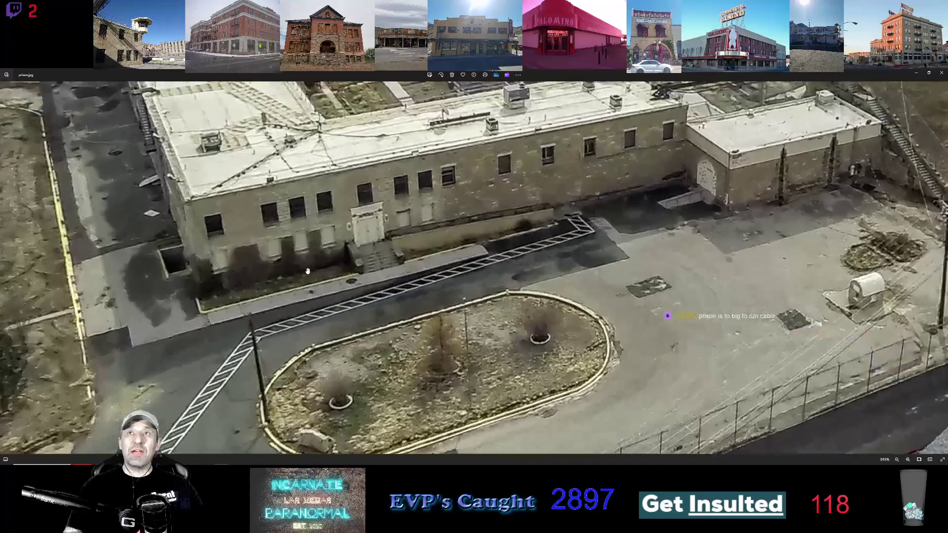
scroll(325, 391, "up", 3)
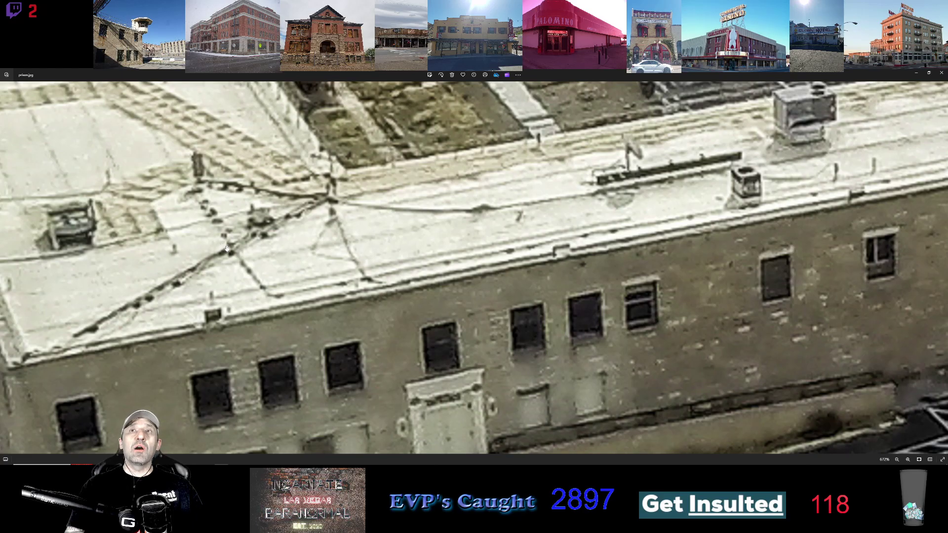
scroll(230, 250, "down", 10)
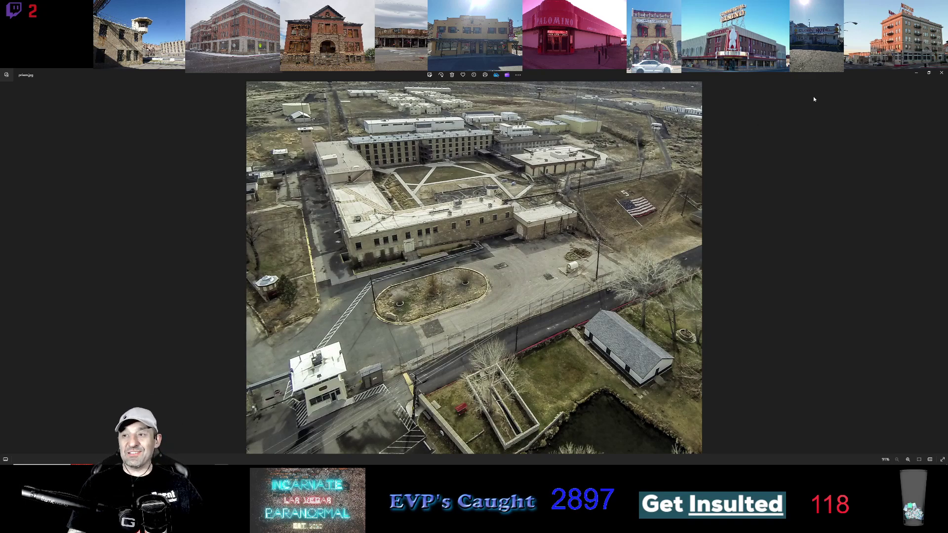
key("alt+Tab")
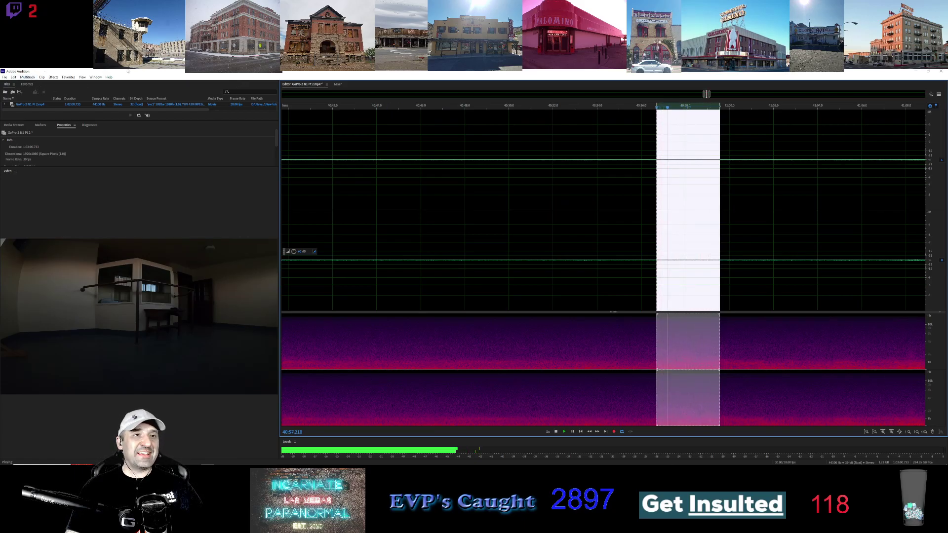
Step: Apply the Vocal Enhancer's Low Tone option twice to the selected sound near 40:58, and play the enhanced passage
left_click(53, 77)
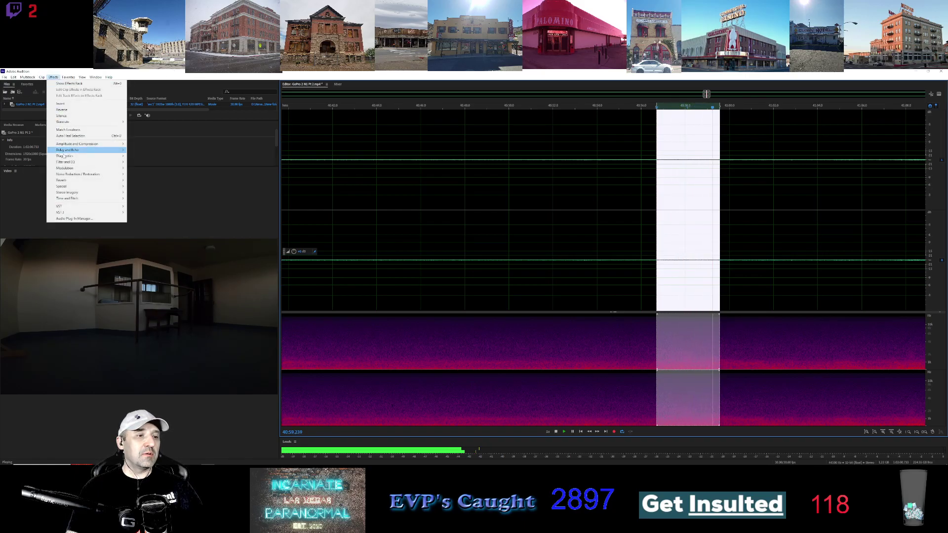
mouse_move(89, 186)
left_click(148, 222)
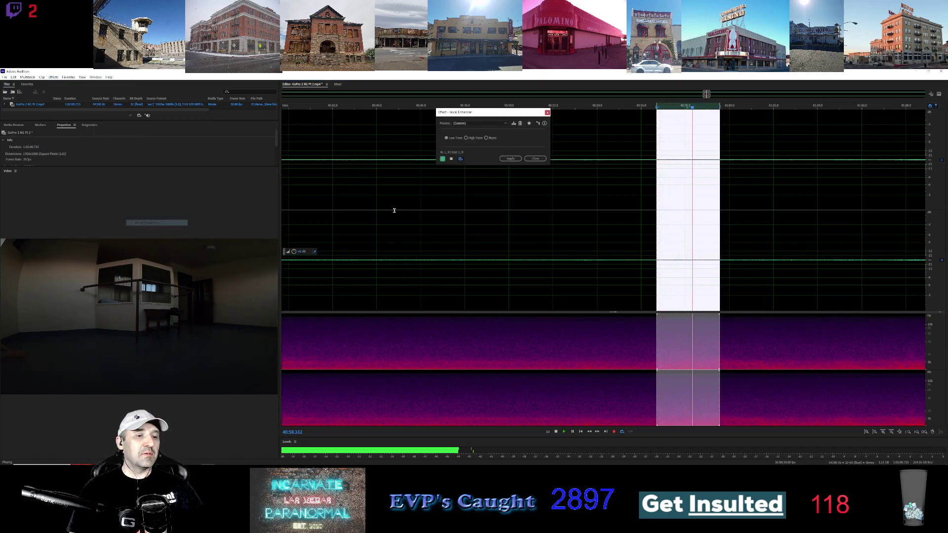
left_click(511, 158)
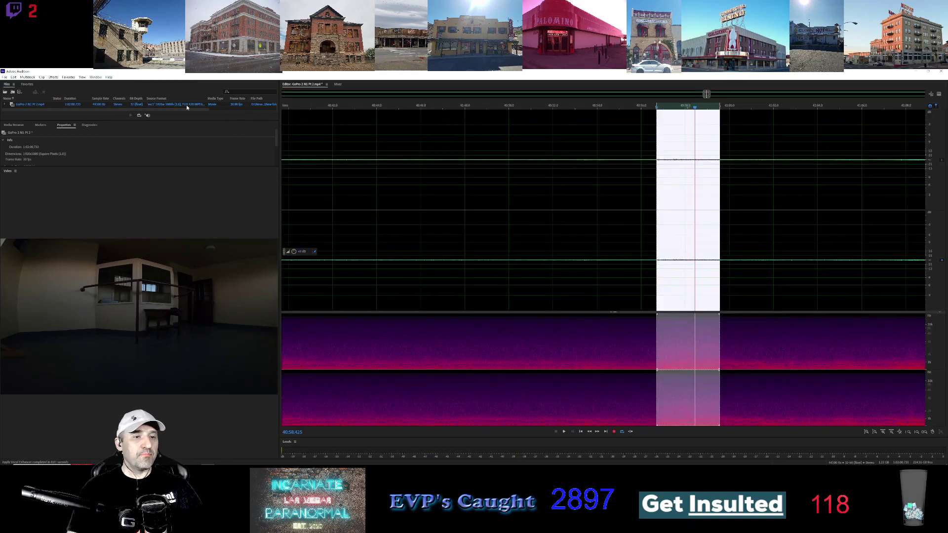
left_click(53, 77)
mouse_move(88, 167)
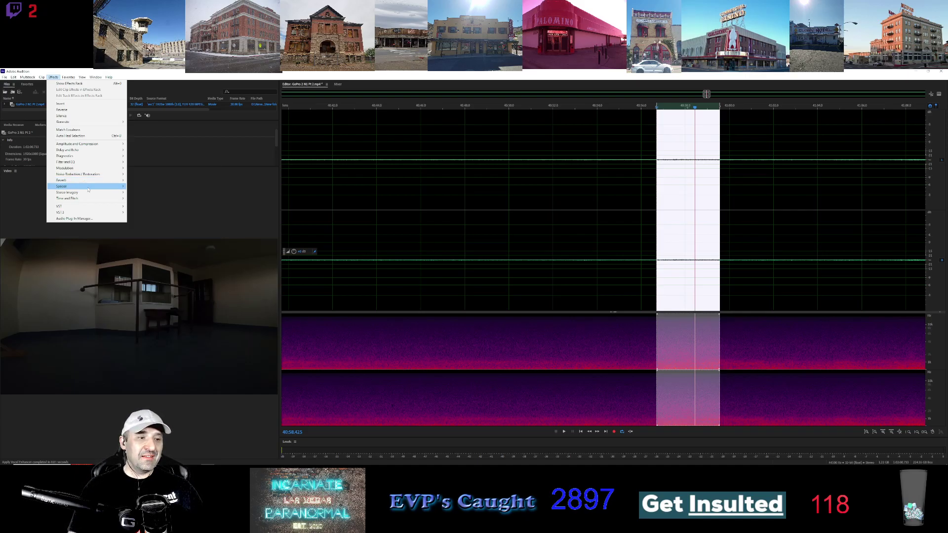
left_click(147, 222)
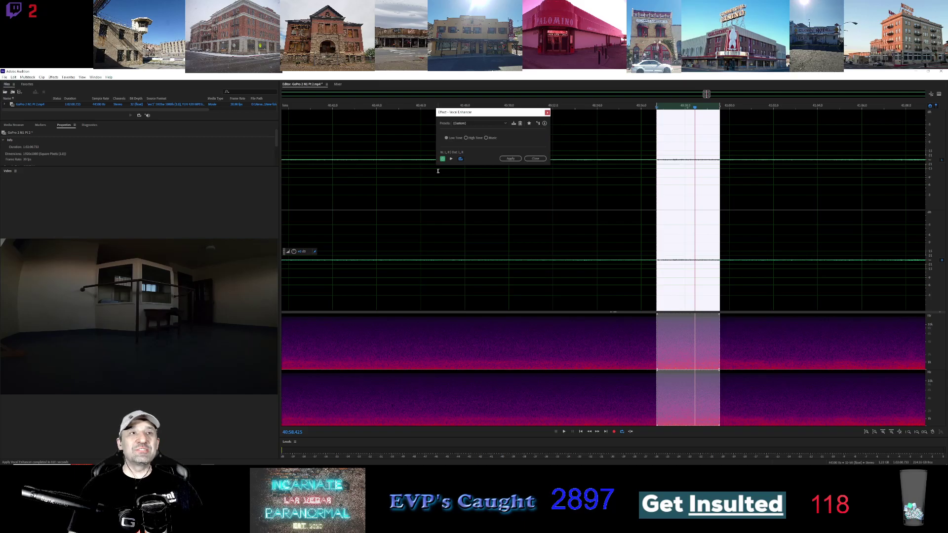
left_click(510, 159)
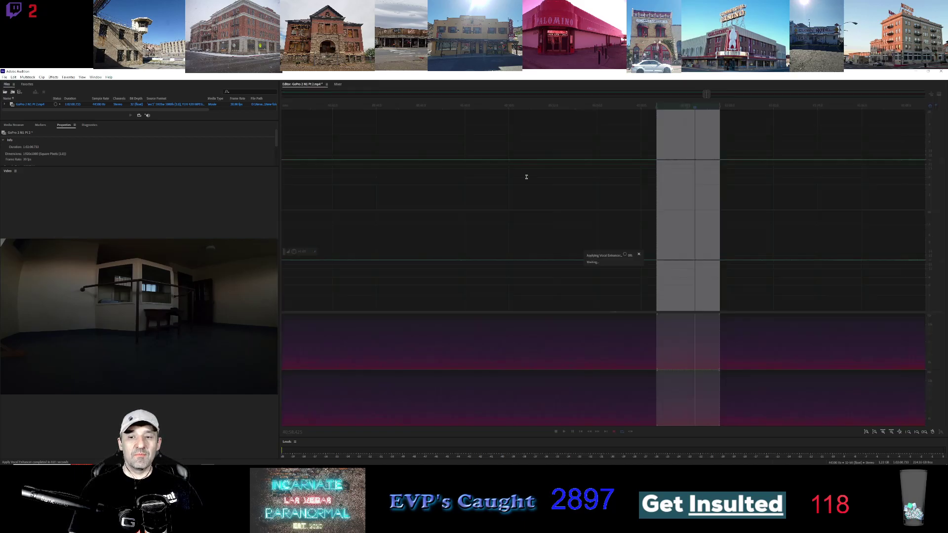
left_click(564, 432)
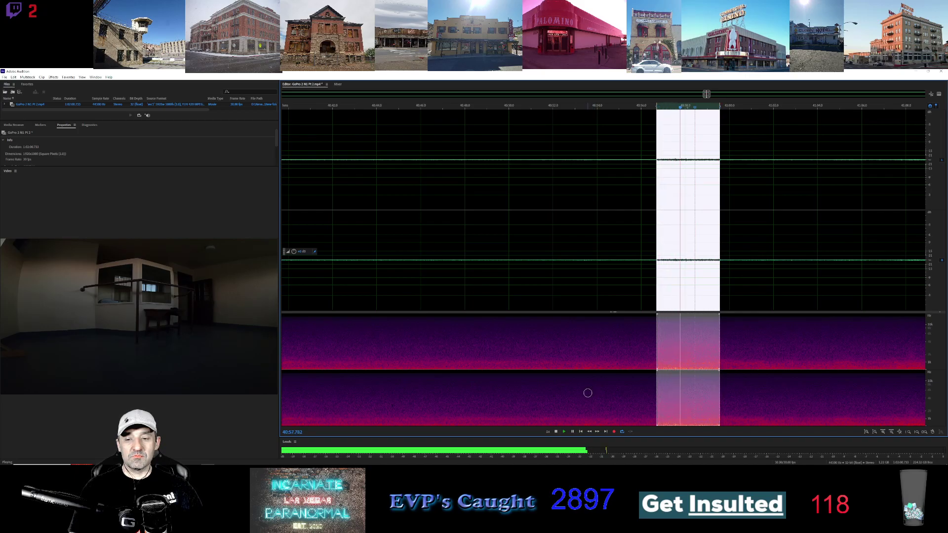
Step: Shorten the selection's end to about 40:58.9 and amplify the selected sound by 10 dB
left_click_drag(719, 302, 705, 302)
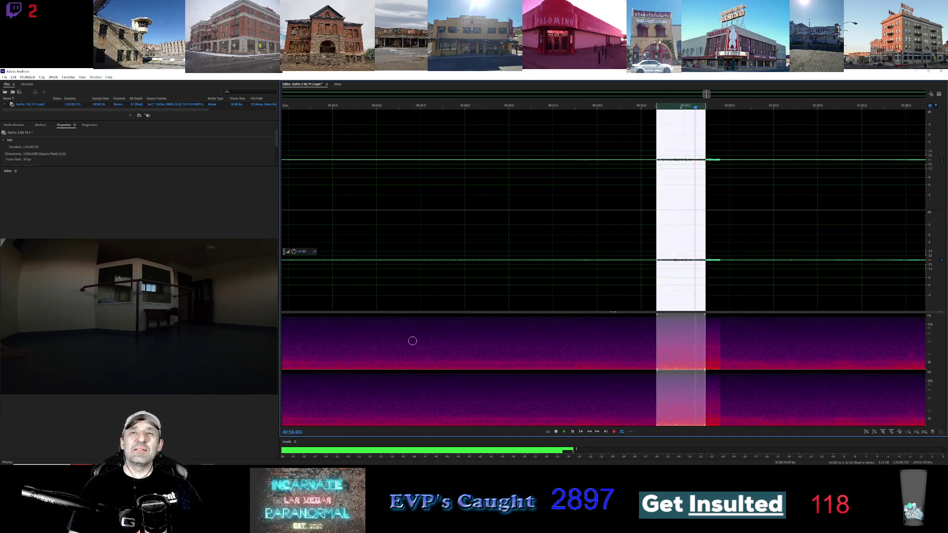
left_click(301, 252)
type("10")
key("Return")
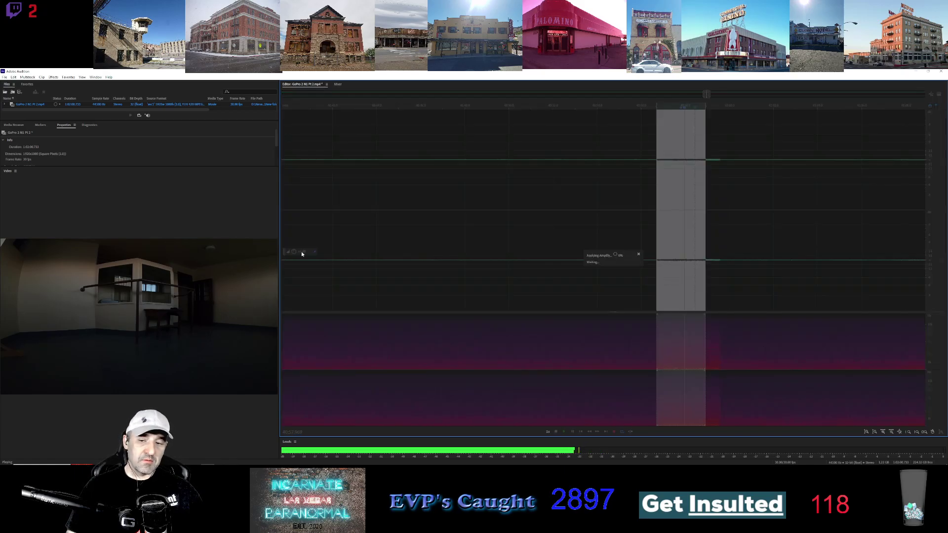
Step: Capture a noise print from the selected sound near 40:58 and apply Noise Reduction with it
left_click(53, 77)
mouse_move(79, 174)
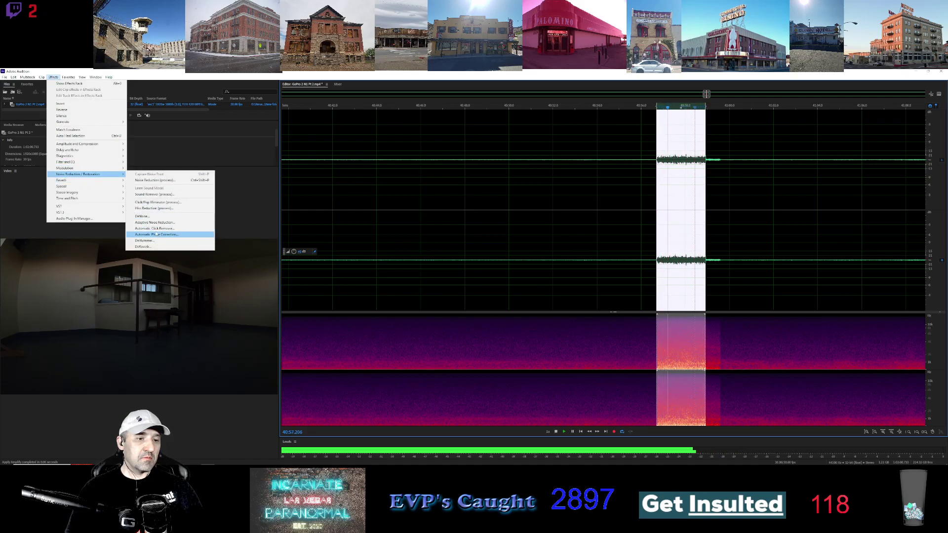
left_click(161, 180)
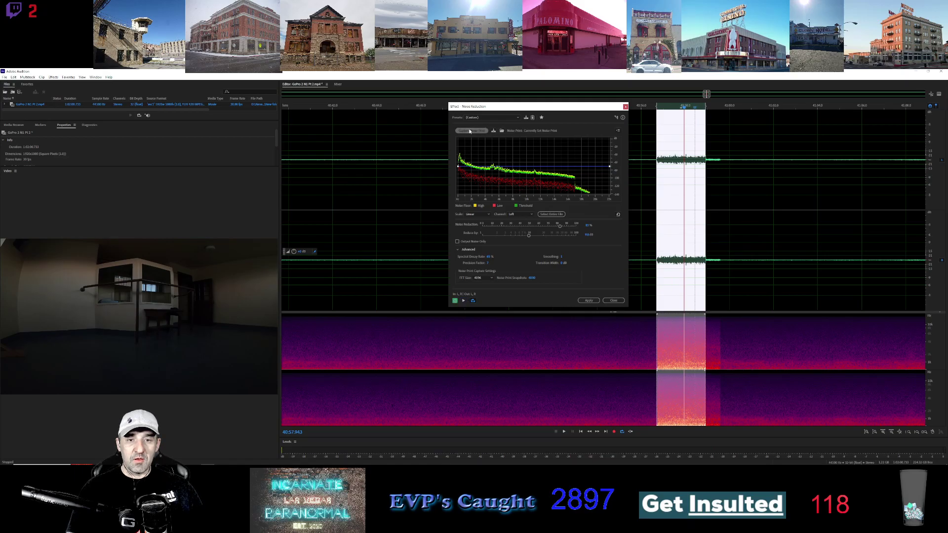
left_click(471, 130)
left_click(587, 301)
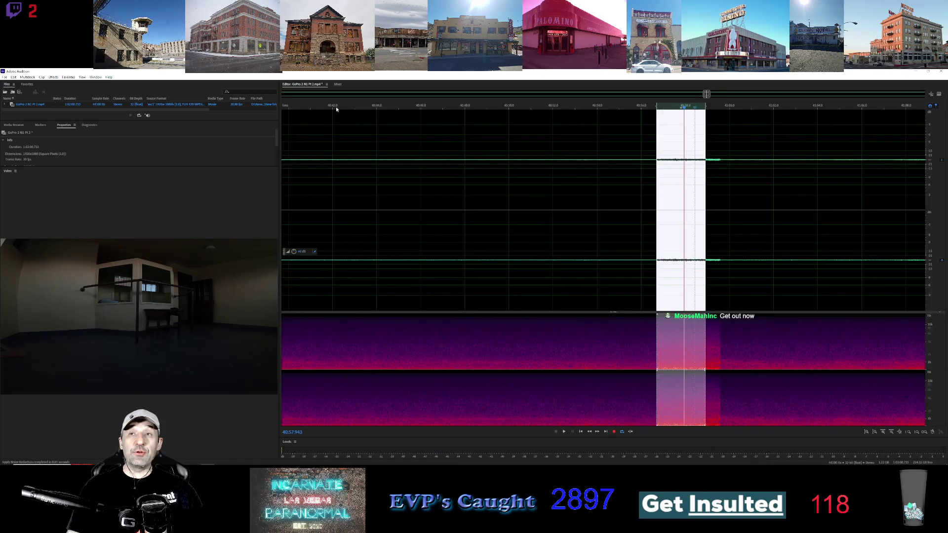
Step: Apply DeReverb to the selected sound near 40:58 and play the cleaned passage
left_click(52, 77)
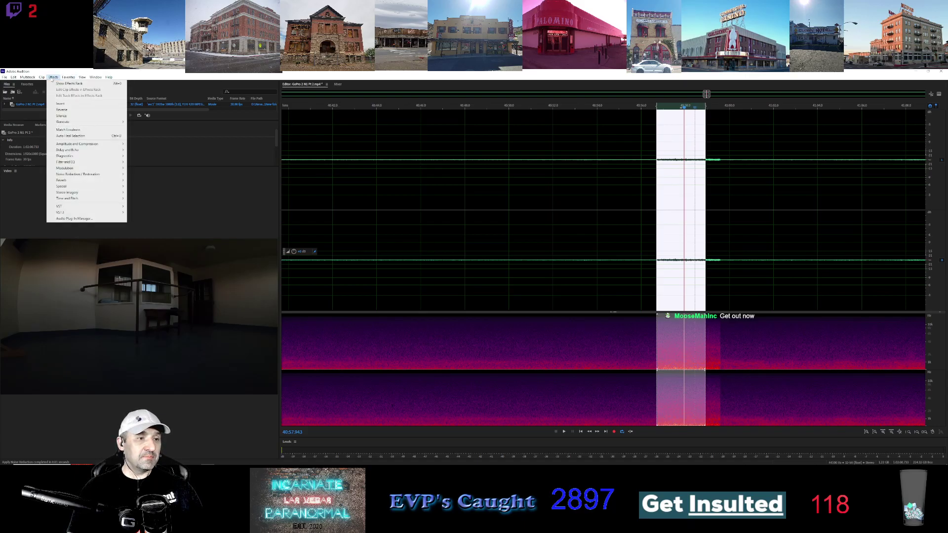
mouse_move(97, 175)
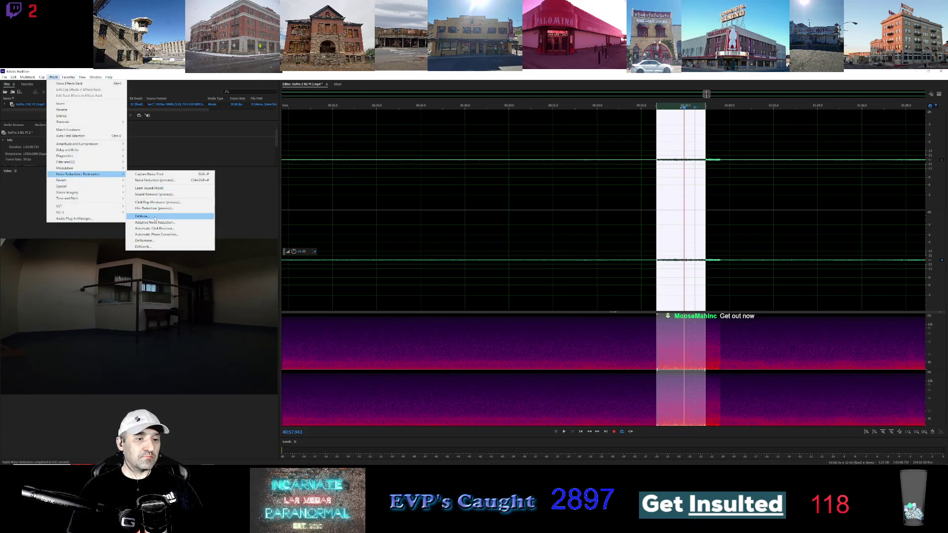
left_click(170, 247)
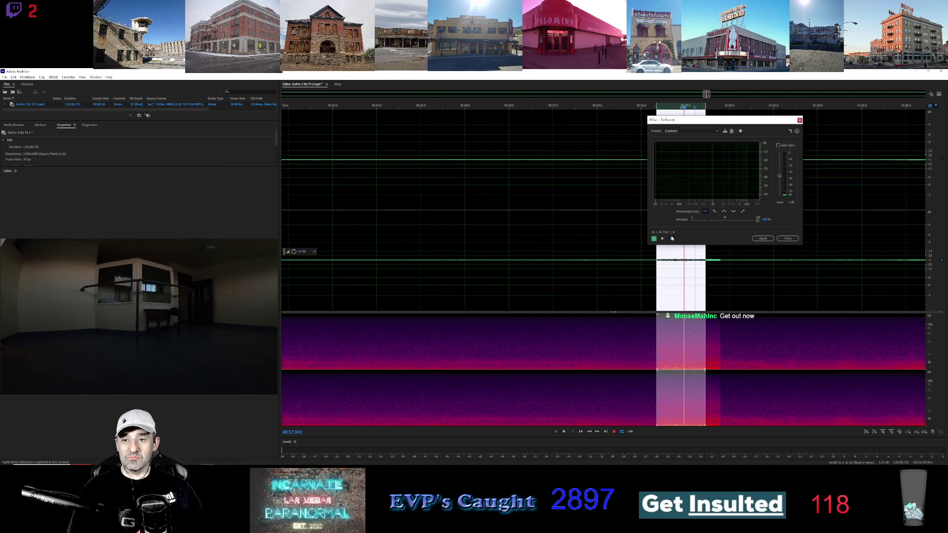
left_click(763, 238)
left_click(564, 431)
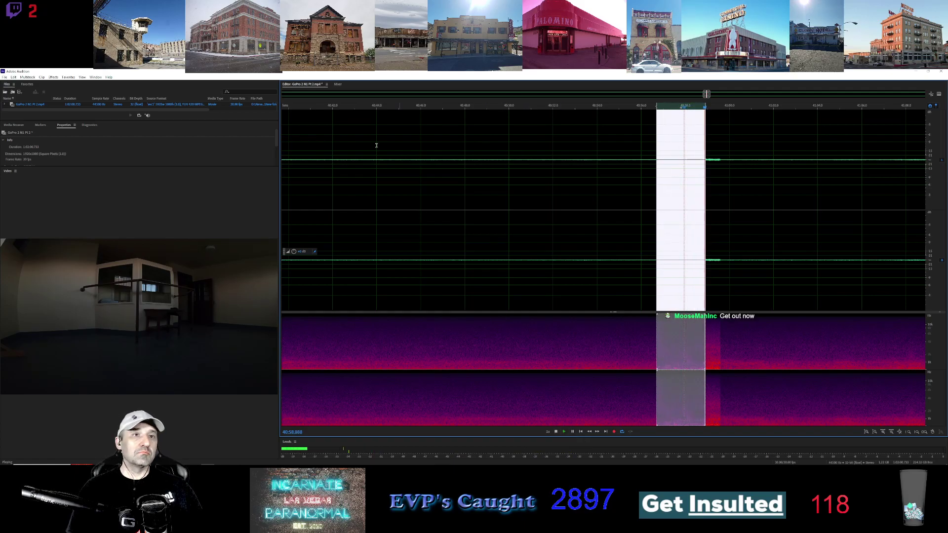
Step: Apply the Vocal Enhancer's Low Tone option twice to the dereverberated selection
left_click(54, 77)
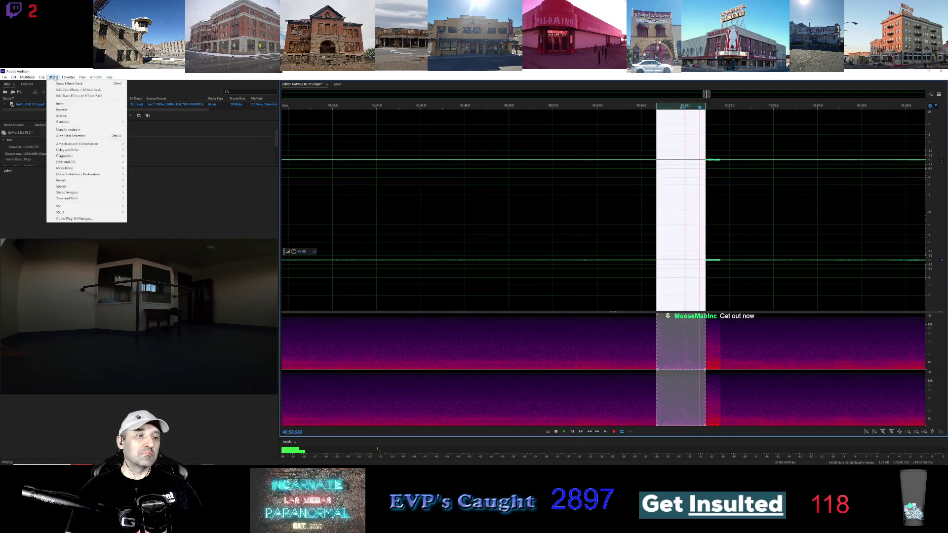
mouse_move(79, 187)
left_click(147, 223)
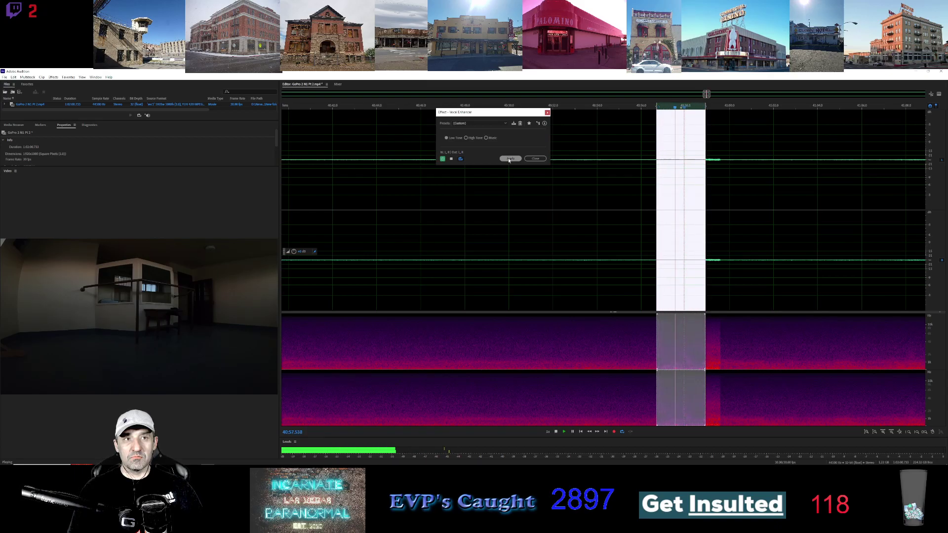
left_click(509, 159)
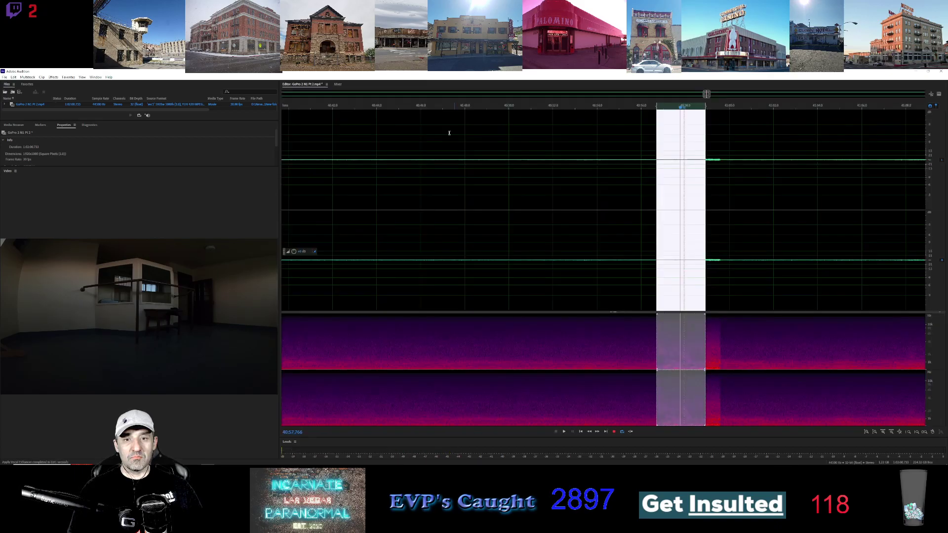
left_click(53, 77)
mouse_move(99, 186)
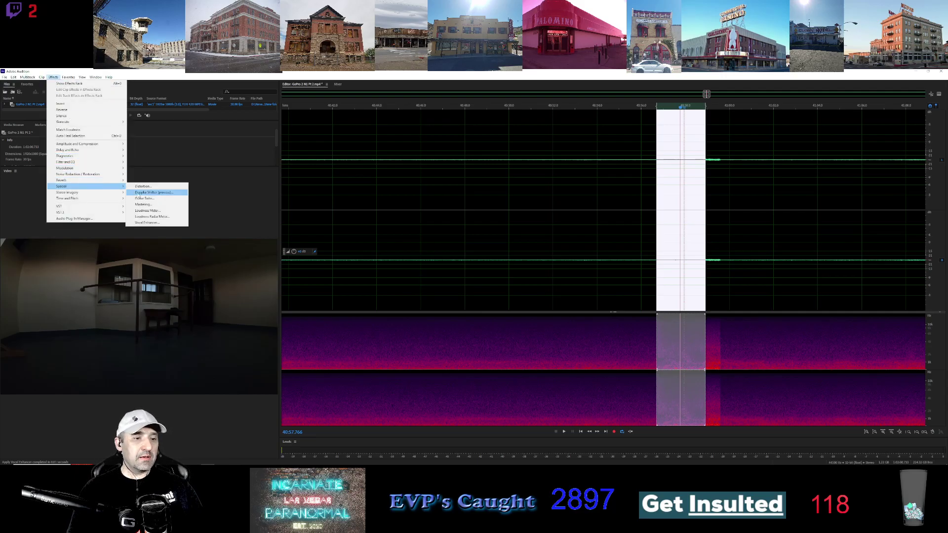
left_click(148, 223)
left_click(510, 159)
Step: Amplify the selected sound near 40:58 in repeated passes, playing it between the boosts
left_click(301, 251)
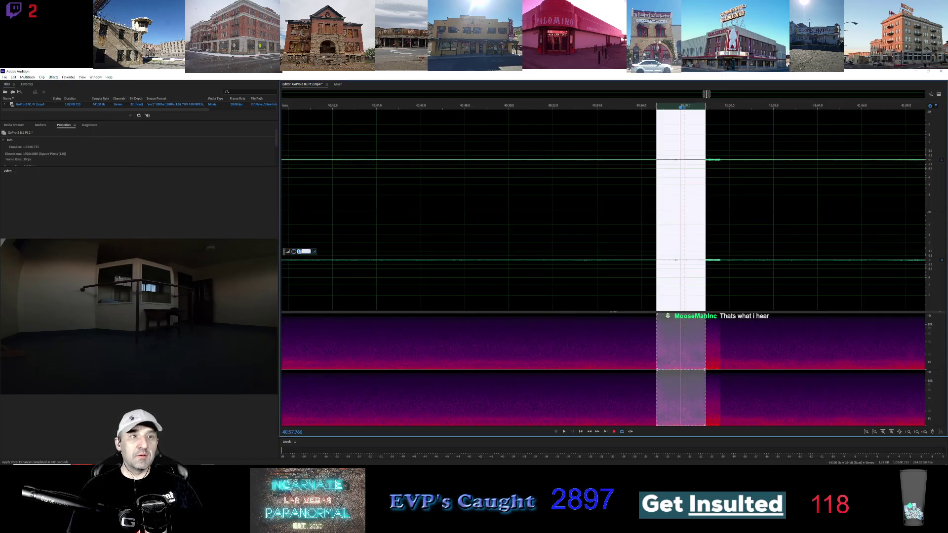
left_click(314, 252)
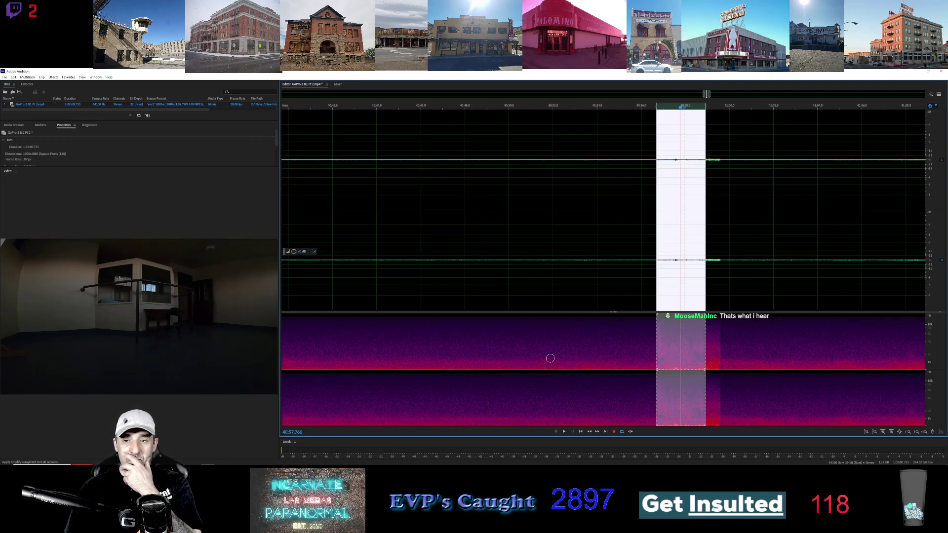
key("space")
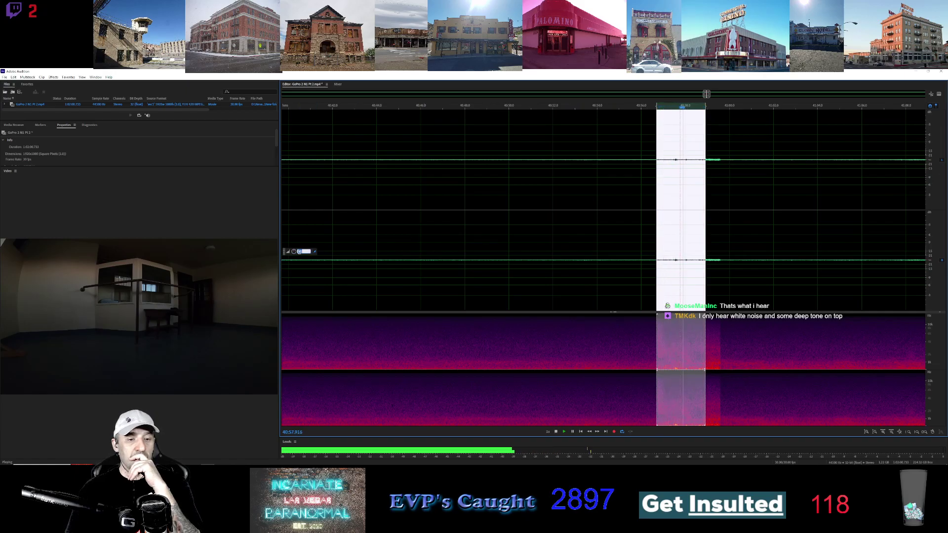
key("Return")
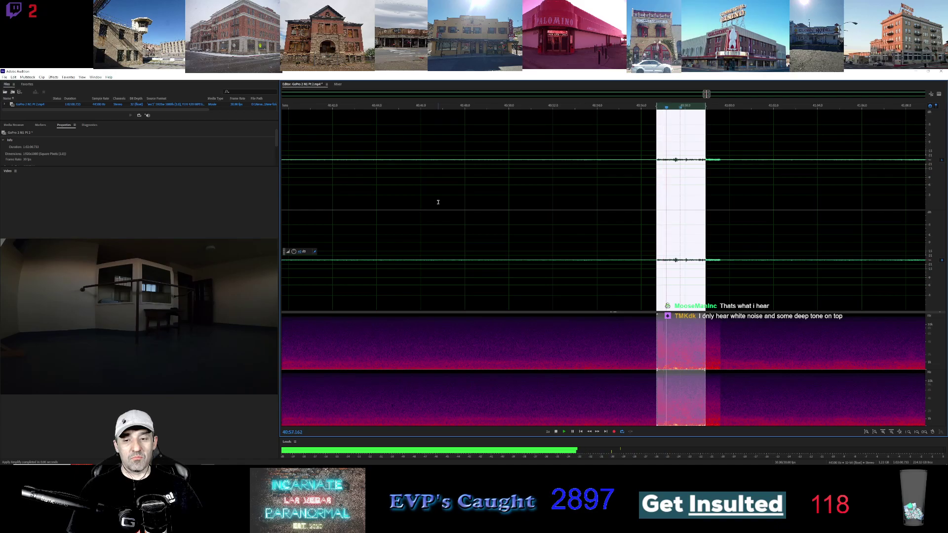
Step: Apply the Vocal Enhancer's Low Tone option once more to the amplified selection and play it
left_click(53, 77)
mouse_move(74, 186)
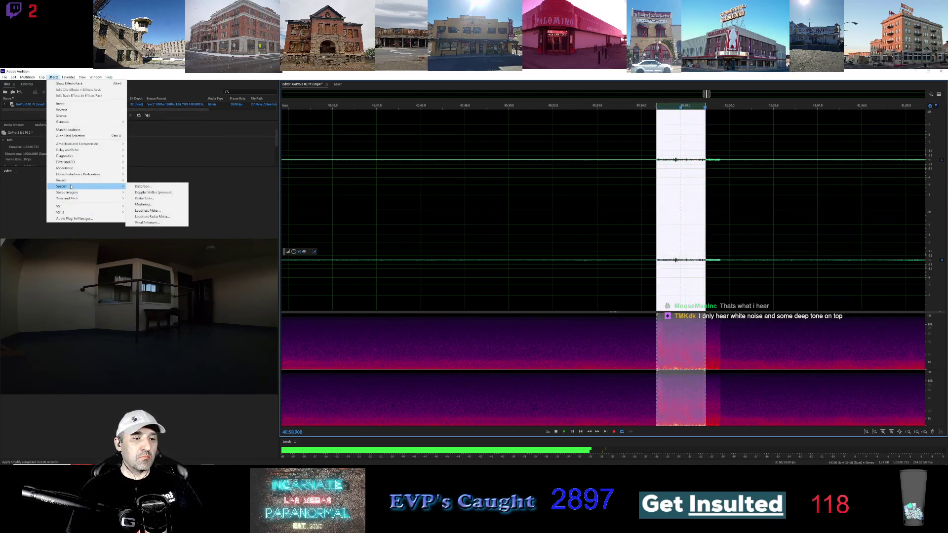
left_click(149, 223)
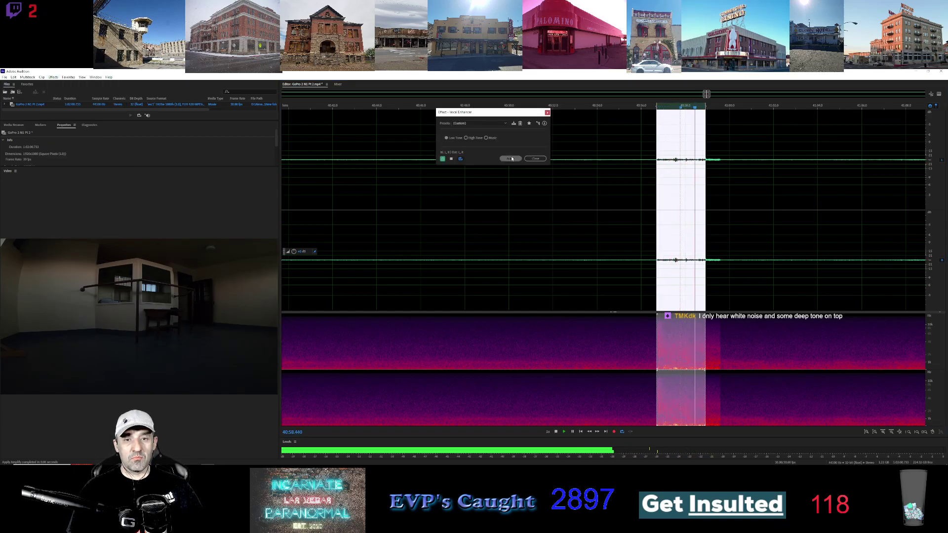
left_click(512, 159)
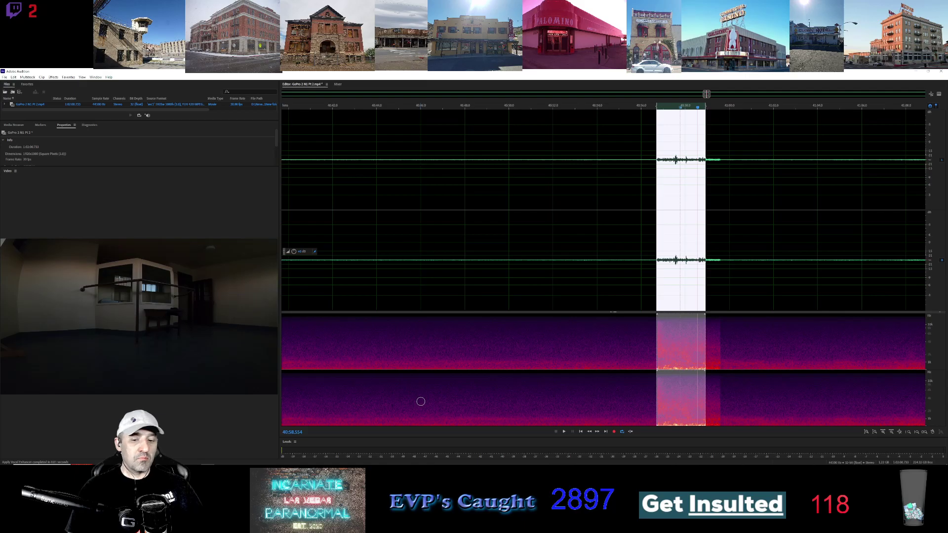
left_click(565, 431)
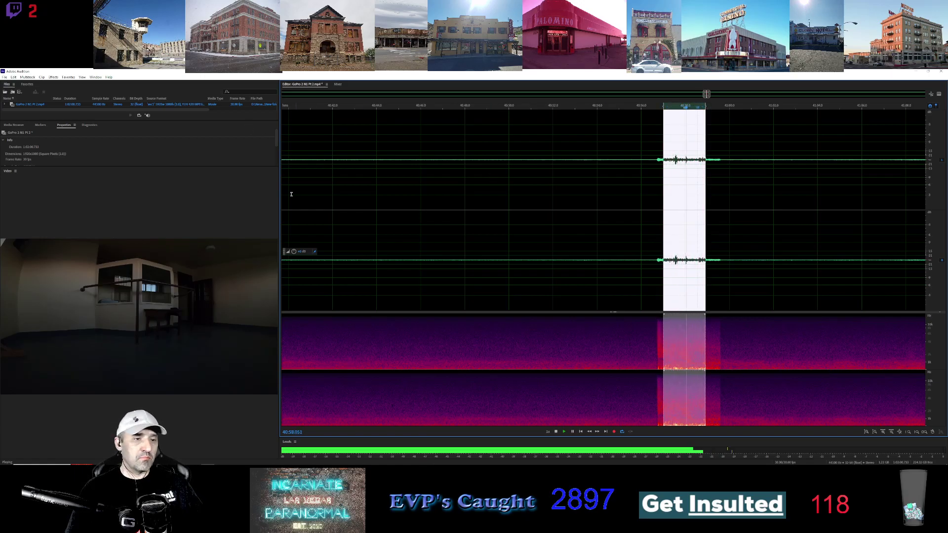
left_click(54, 77)
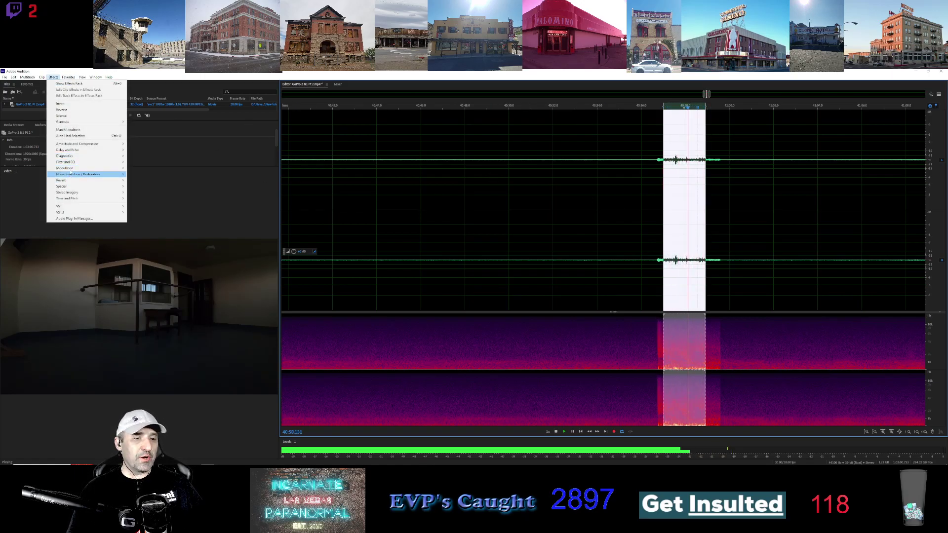
mouse_move(75, 176)
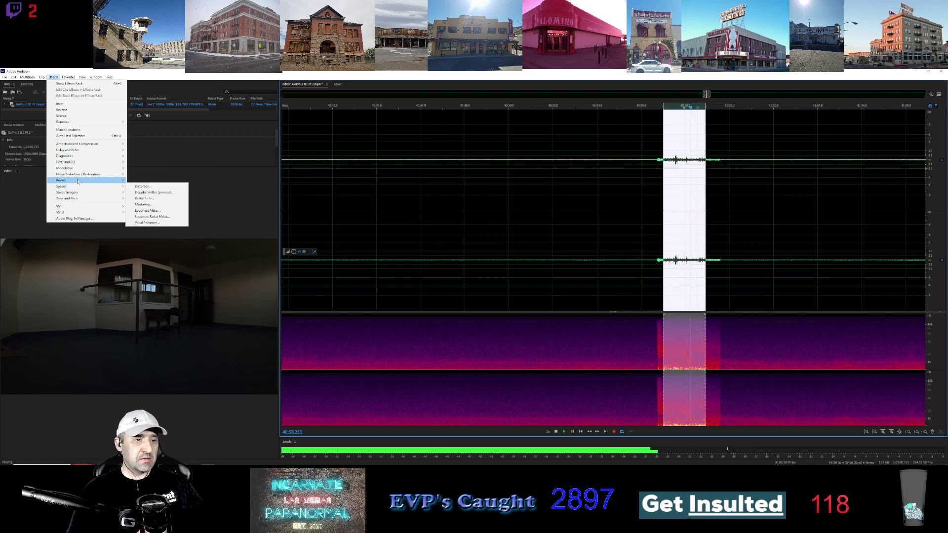
left_click(143, 216)
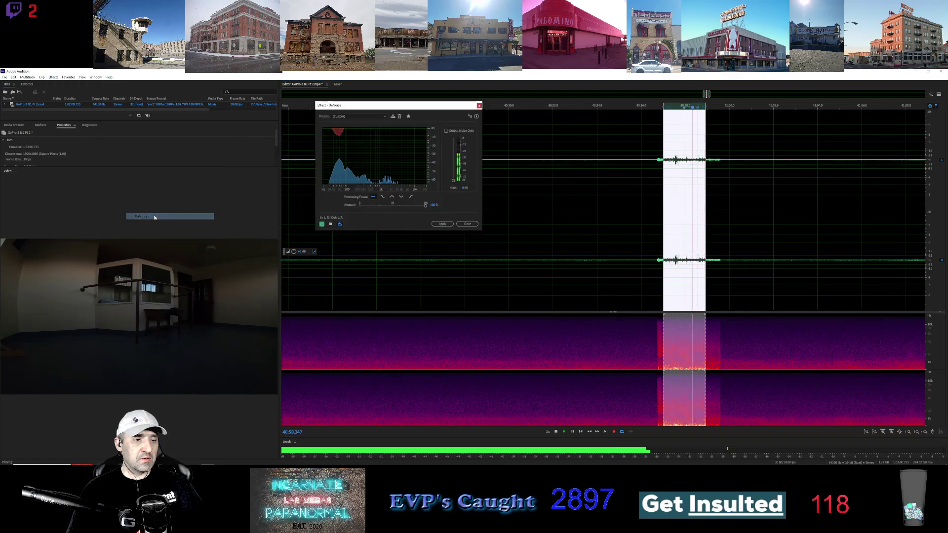
mouse_move(454, 181)
left_mouse_down()
mouse_move(452, 158)
mouse_move(453, 180)
left_mouse_up()
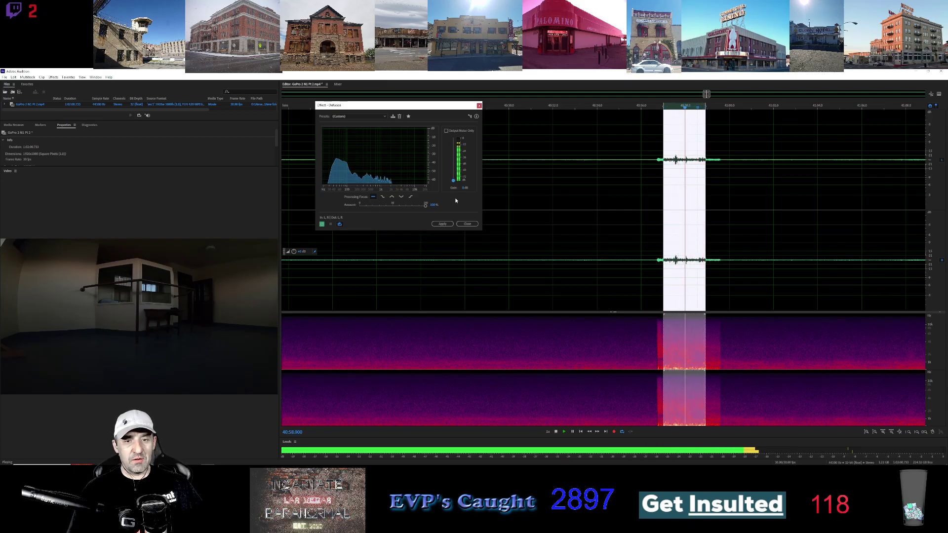
left_click(468, 224)
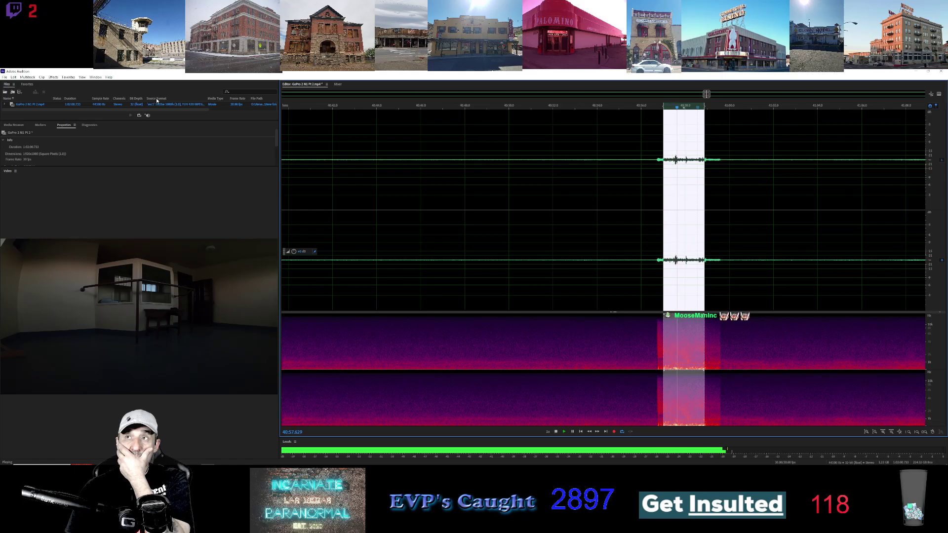
Step: Apply DeReverb with raised output gain to the narrowed selection near 40:58 while previewing the sound
left_click(53, 78)
mouse_move(89, 175)
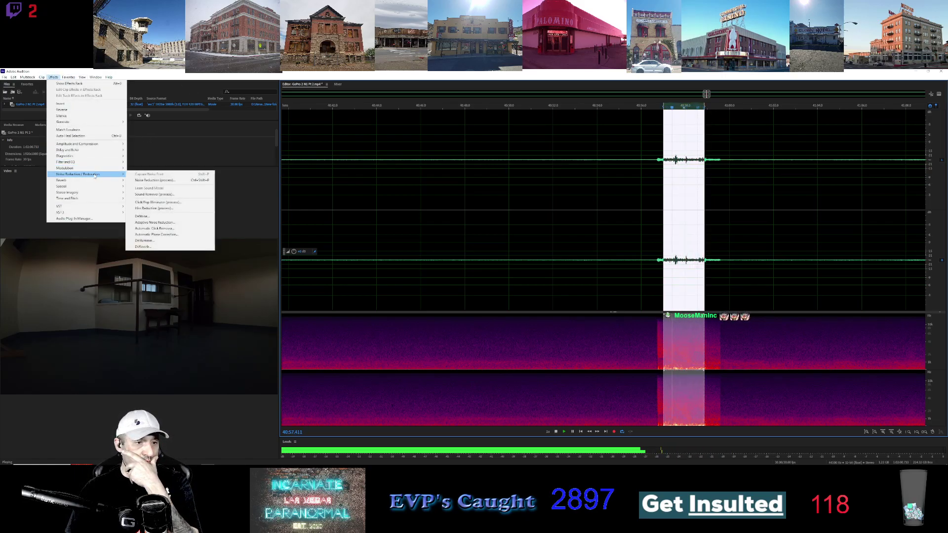
left_click(166, 248)
left_click_drag(779, 176, 780, 174)
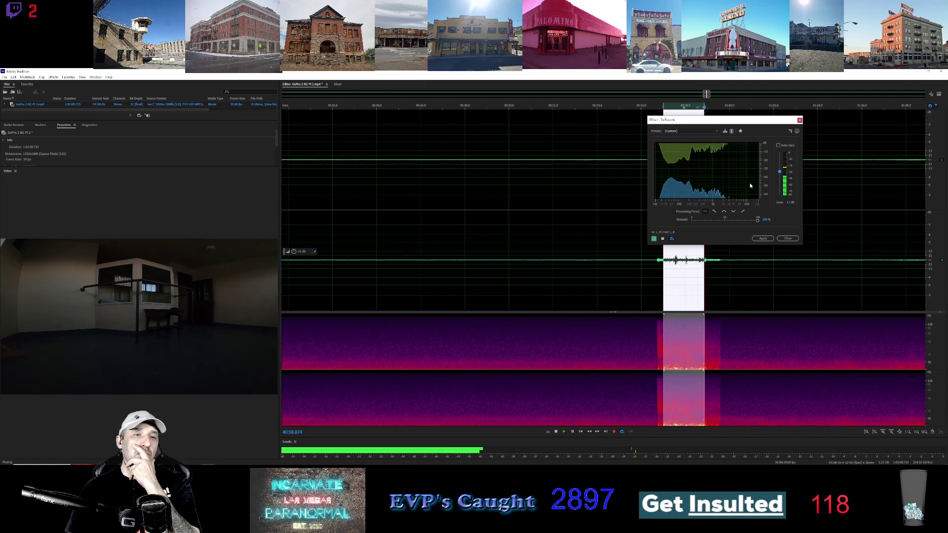
key("Return")
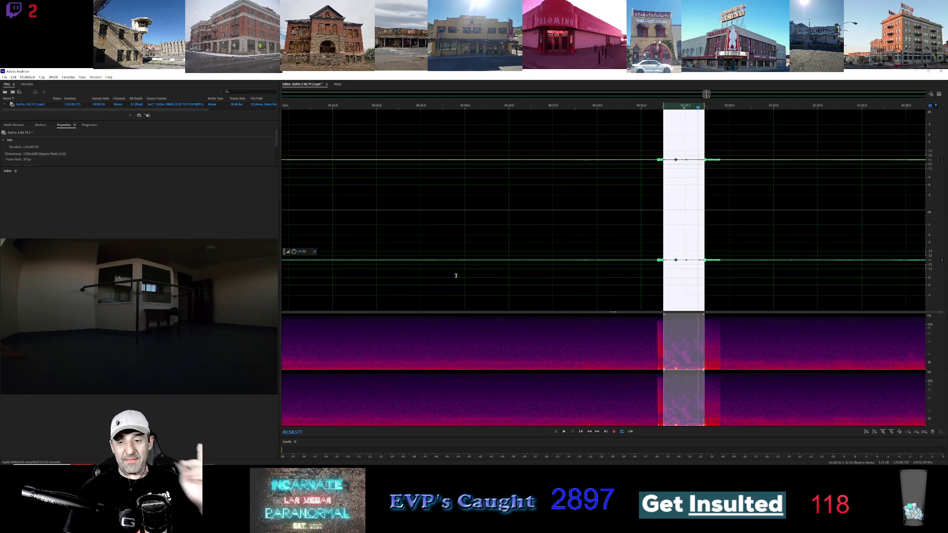
Step: Reselect the cleaned sound from about 40:57.0 to 40:58.8, refining both ends of the selection during playback
left_click(726, 301)
left_click_drag(668, 369, 705, 368)
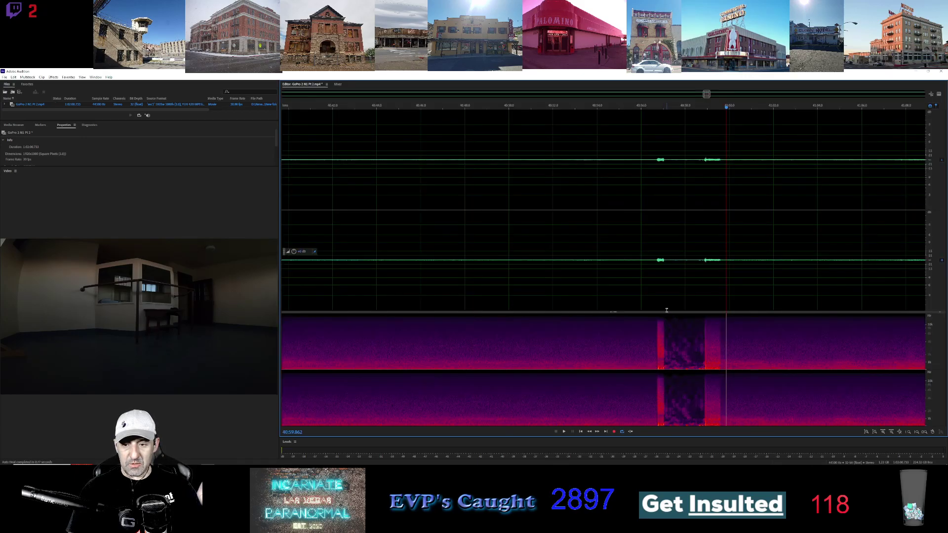
mouse_move(665, 305)
left_mouse_down()
mouse_move(705, 304)
mouse_move(663, 288)
left_mouse_up()
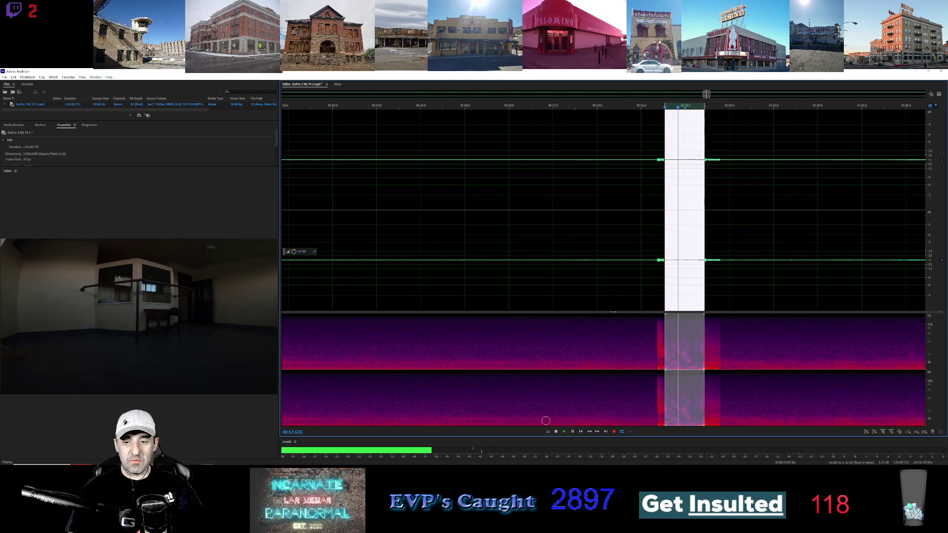
scroll(672, 332, "up", 4)
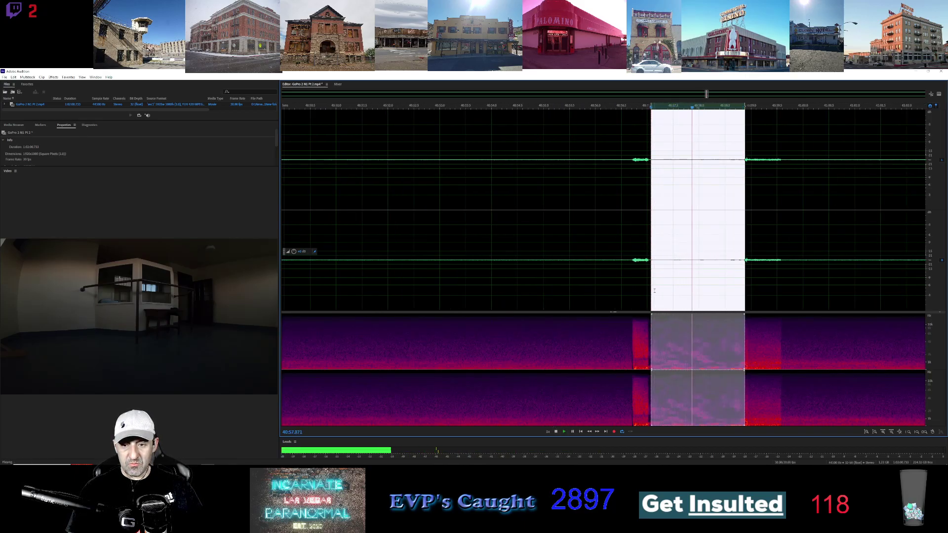
left_click_drag(651, 289, 655, 290)
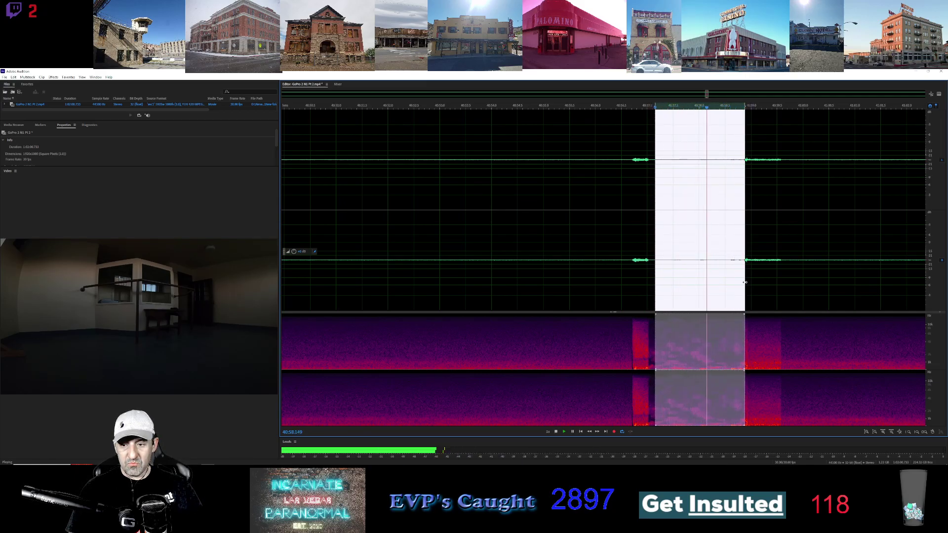
left_click_drag(745, 283, 740, 282)
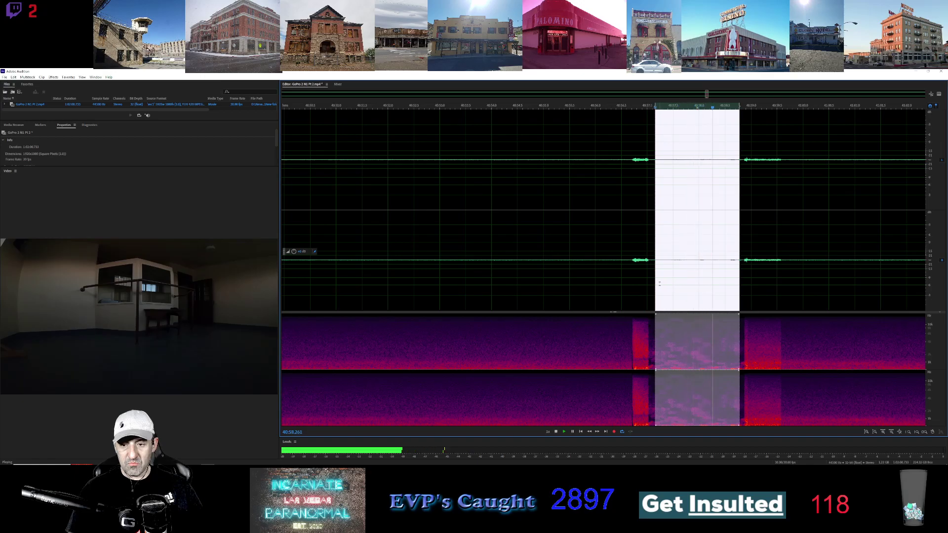
left_click_drag(655, 284, 650, 284)
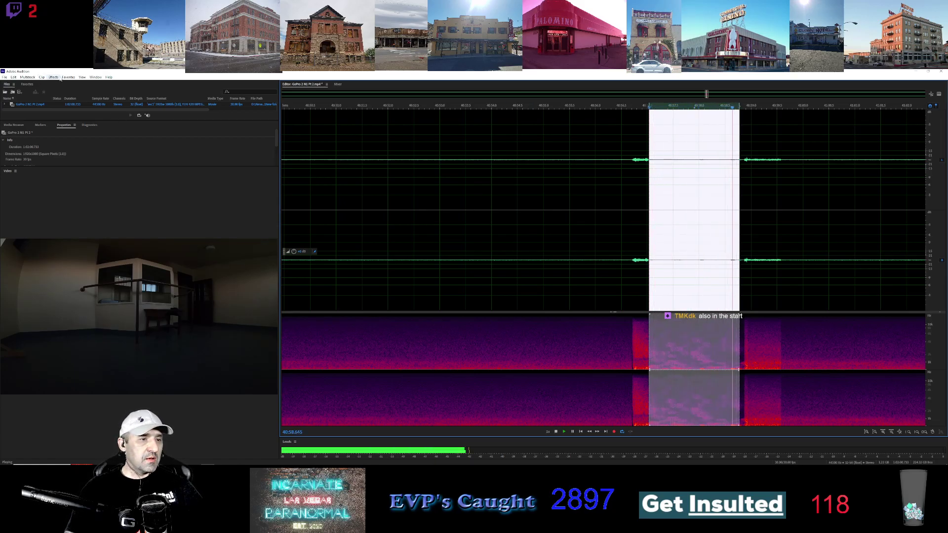
Step: Preview DeNoise with raised output gain on the selected sound near 40:58 and leave the effect unapplied
left_click(53, 77)
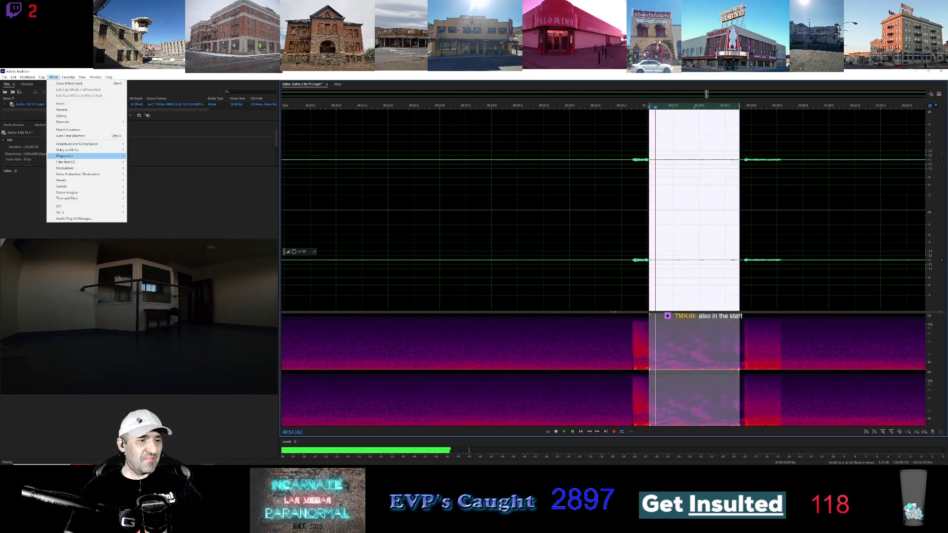
mouse_move(78, 174)
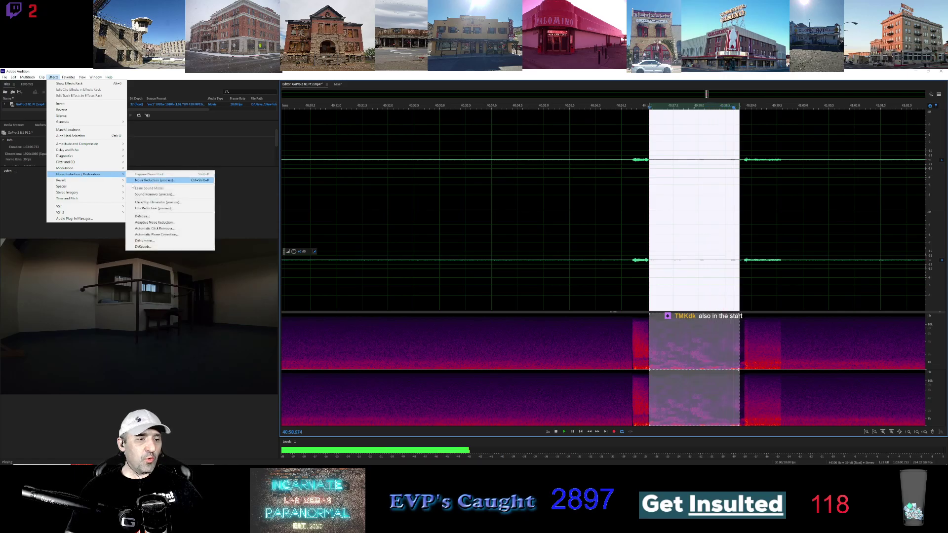
left_click(142, 216)
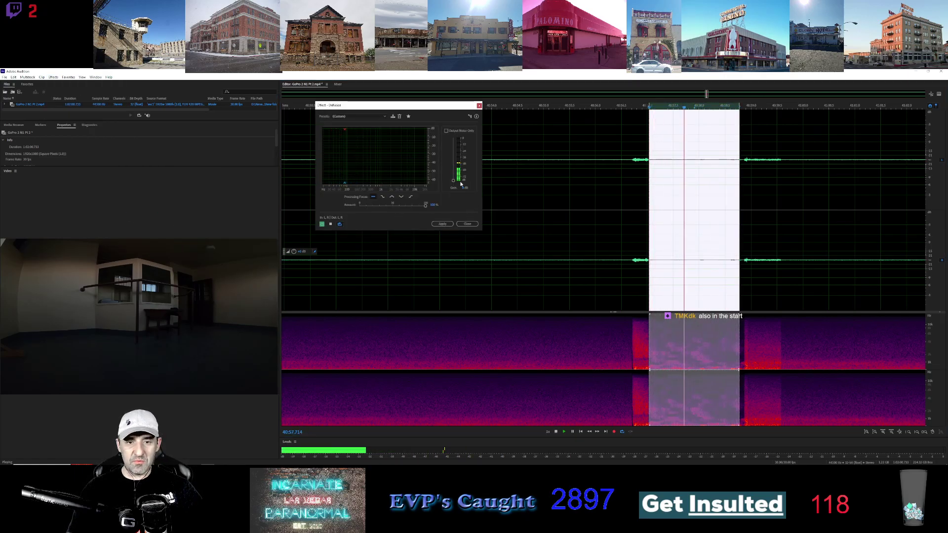
left_click_drag(453, 179, 454, 154)
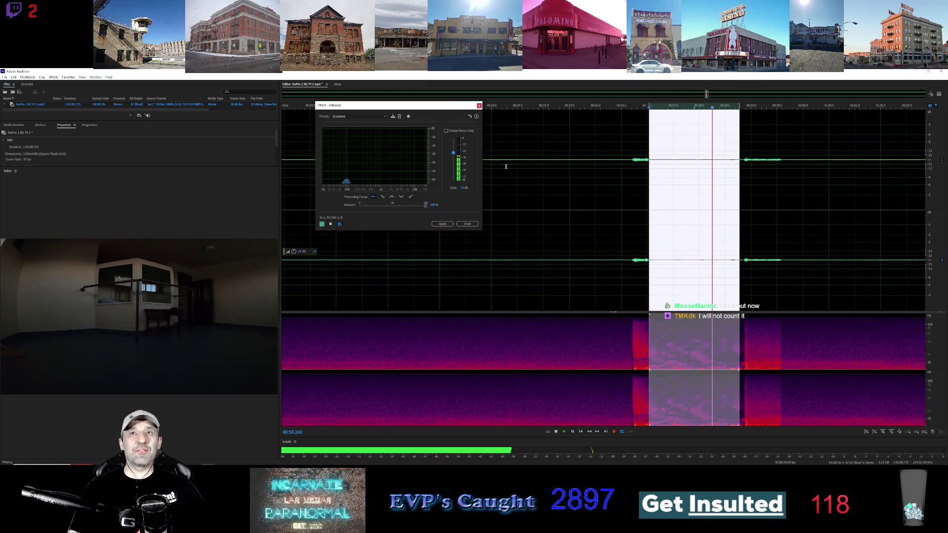
left_click_drag(454, 154, 454, 145)
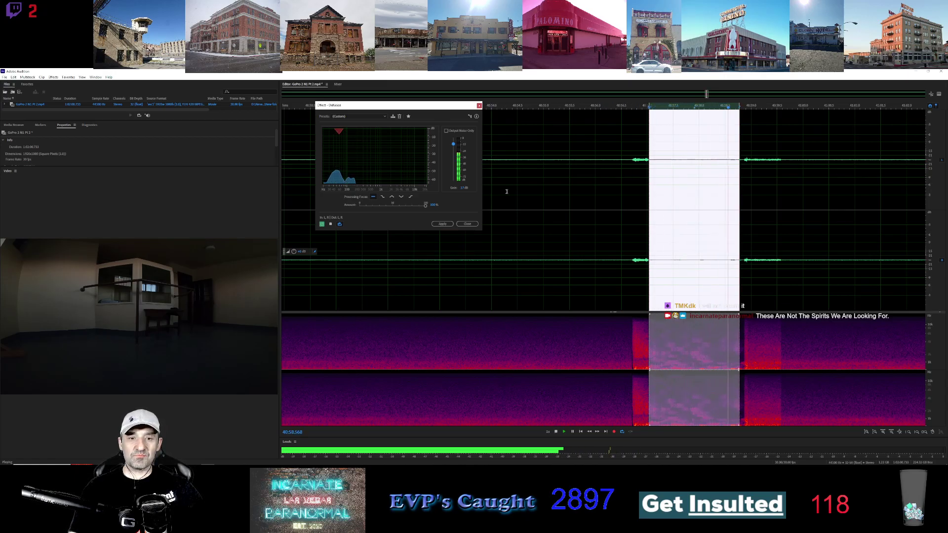
left_click(464, 224)
Step: Listen on past 40:59, skim the rest of the recording, play it from about 48:40 and stop playback
left_click(749, 168)
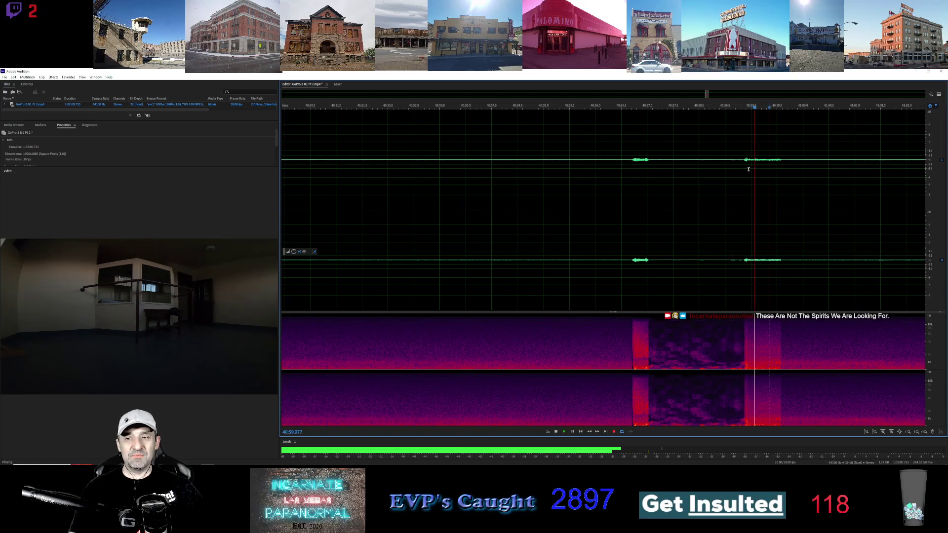
scroll(735, 173, "down", 5)
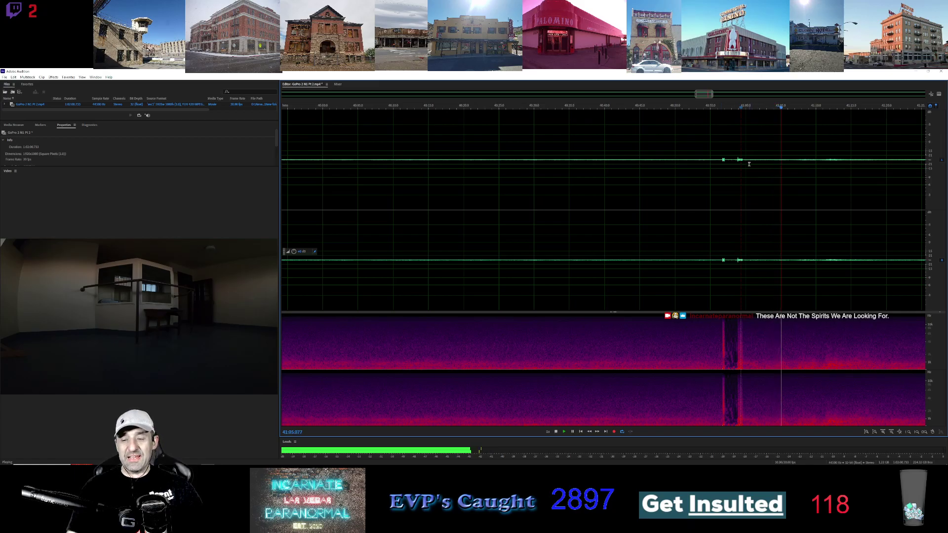
left_click(720, 95)
left_click_drag(720, 96, 743, 97)
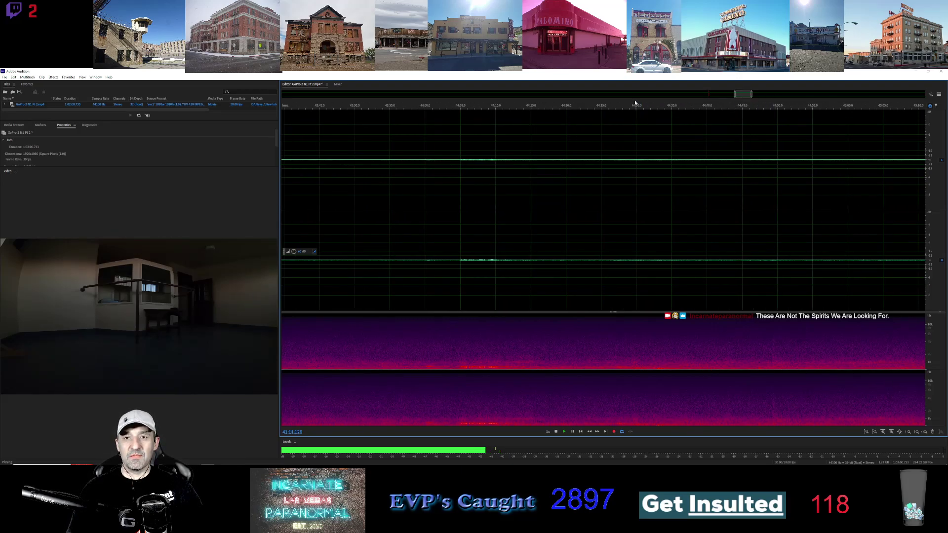
left_click_drag(743, 96, 788, 99)
left_click(507, 107)
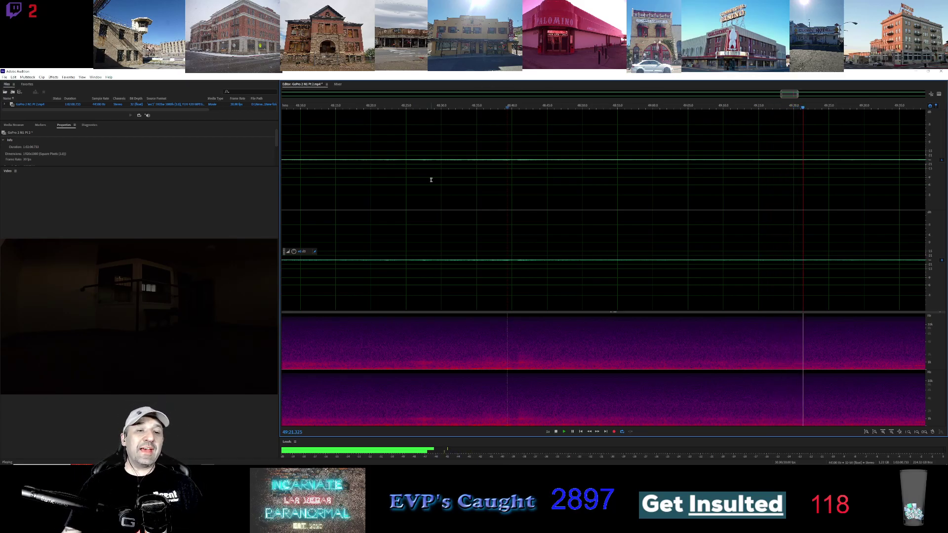
left_click(555, 432)
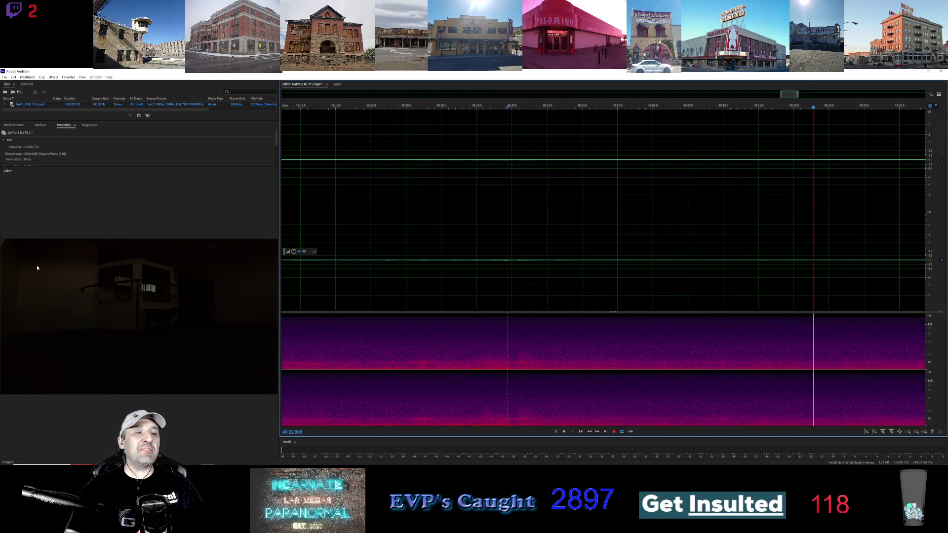
Step: Close GoPro 2 N1 Pt 2.mp4 without saving its changes
right_click(79, 103)
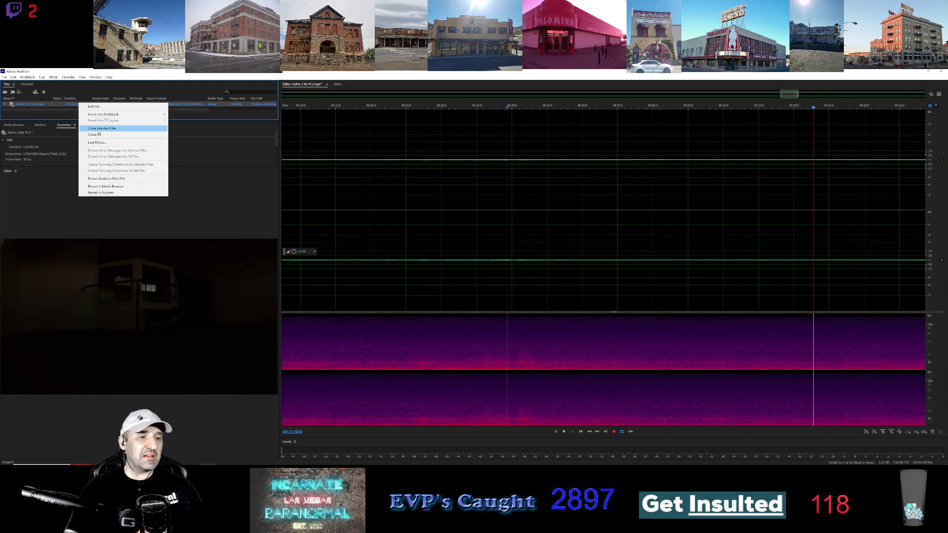
left_click(349, 74)
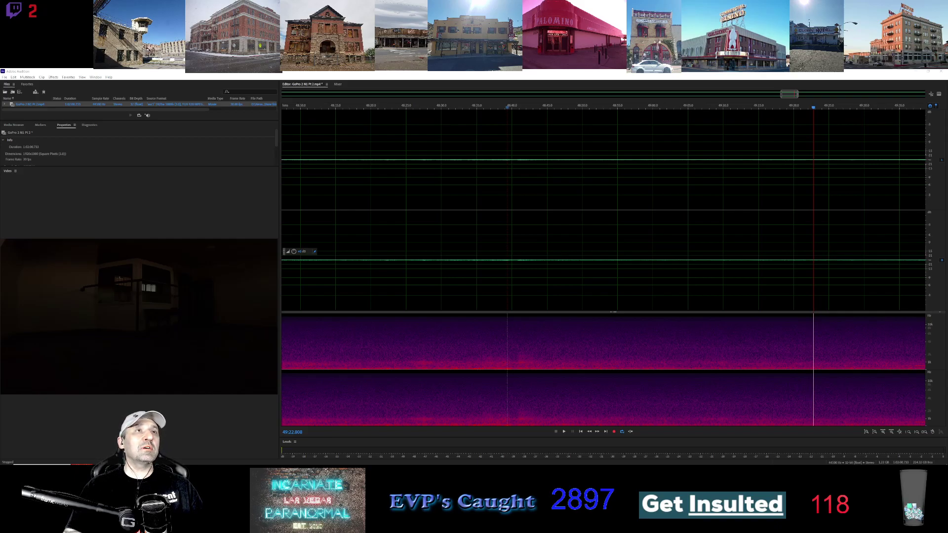
right_click(42, 106)
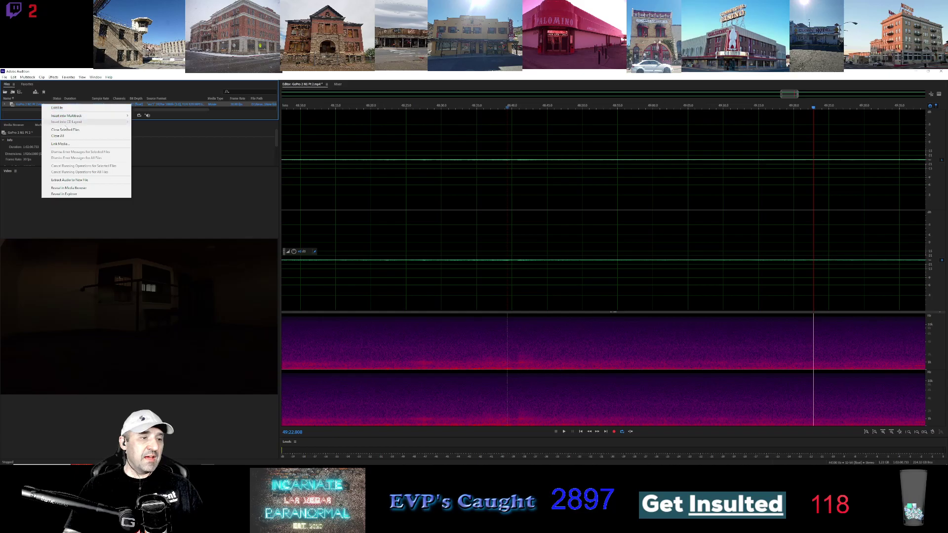
left_click(67, 130)
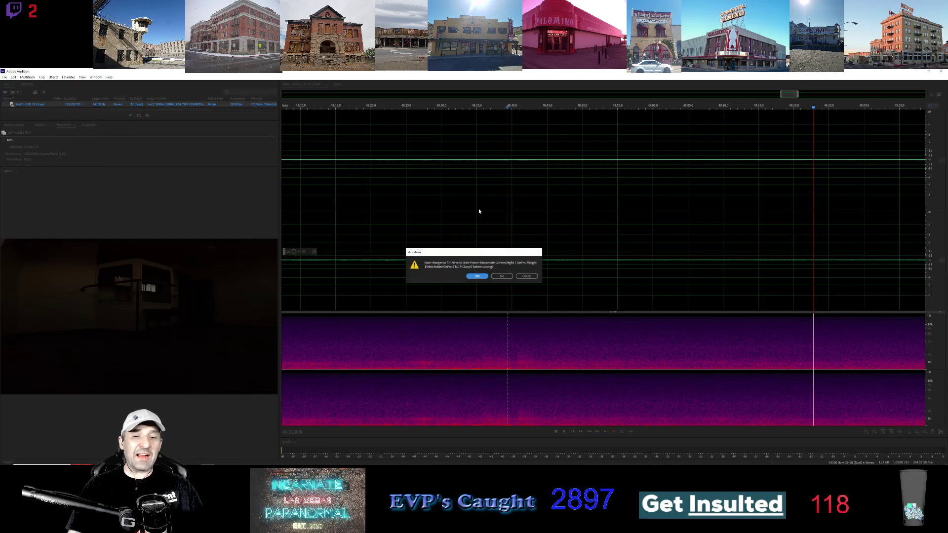
left_click(501, 277)
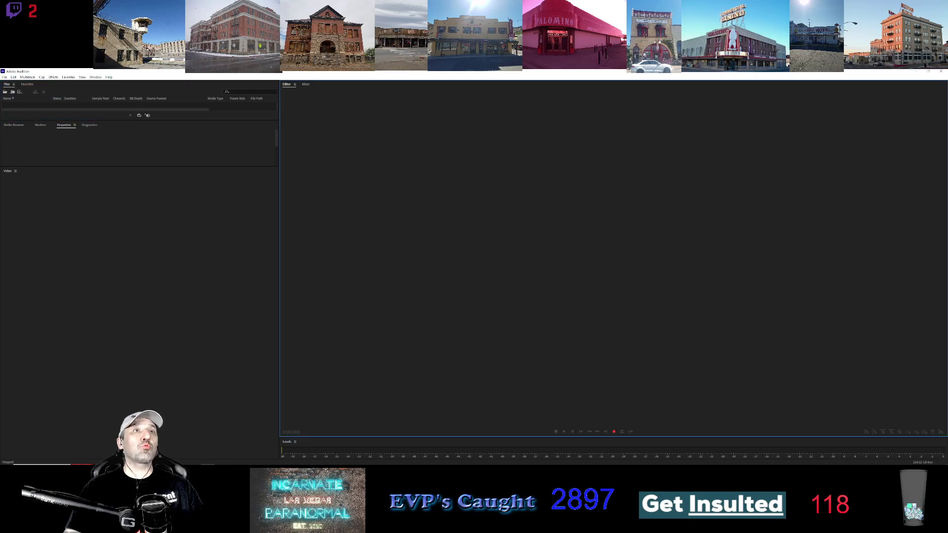
Step: Open GoPro 2 N1 Pt 3.mp4 and widen the waveform editor area
left_click_drag(489, 226, 489, 227)
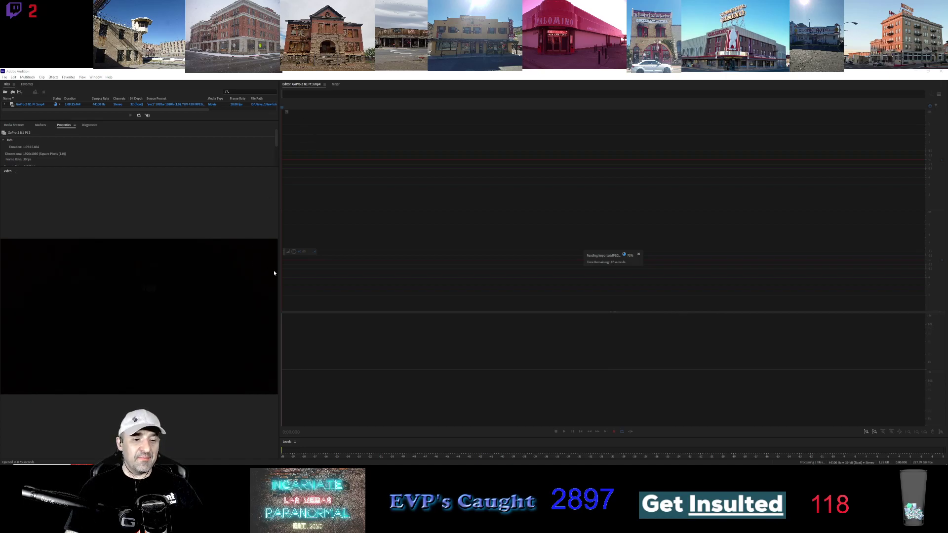
left_click_drag(280, 268, 120, 270)
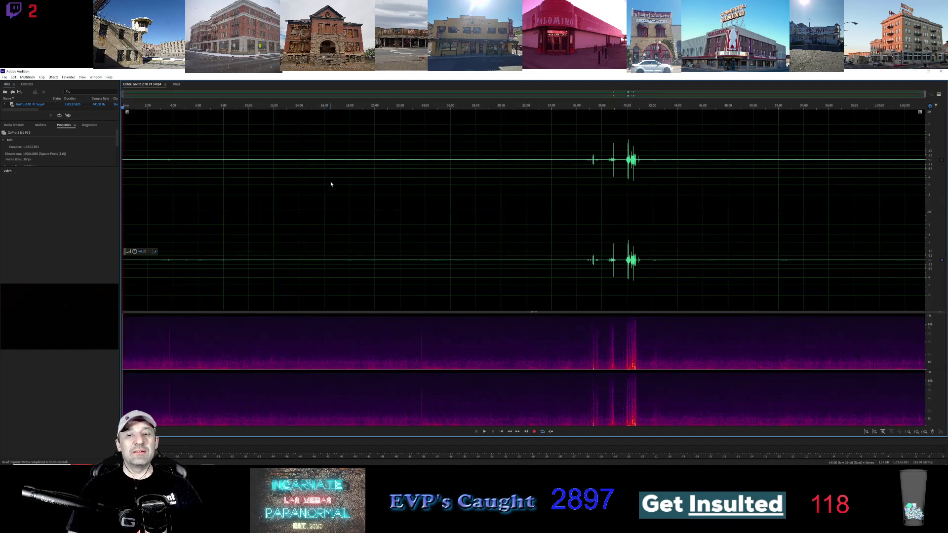
Step: Apply the Vocal Enhancer's Low Tone option twice to the entire Pt 3 recording
key("ctrl+a")
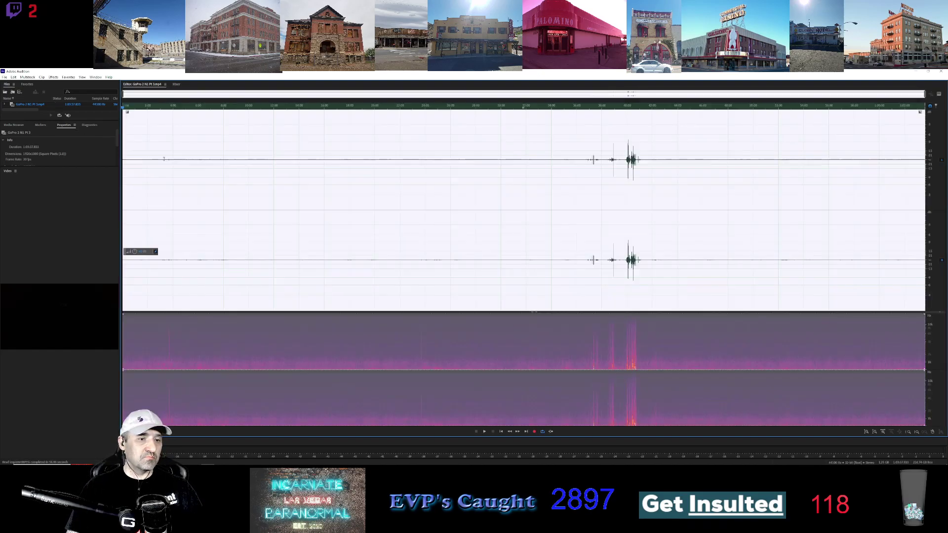
left_click(53, 77)
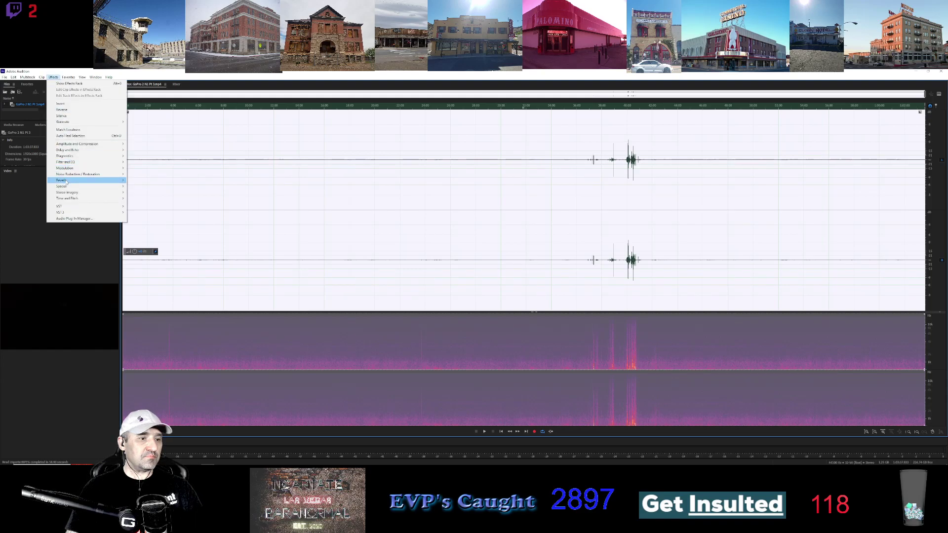
mouse_move(67, 186)
left_click(149, 223)
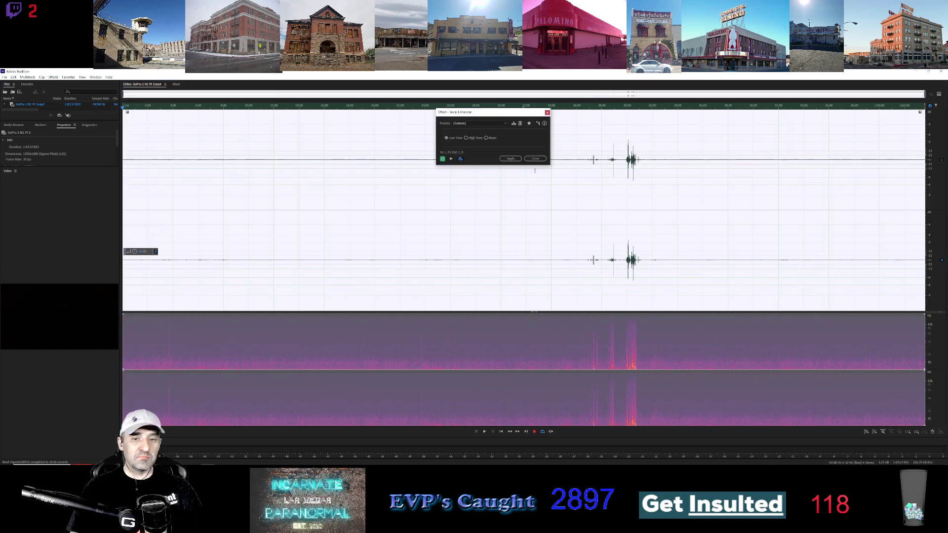
left_click(511, 158)
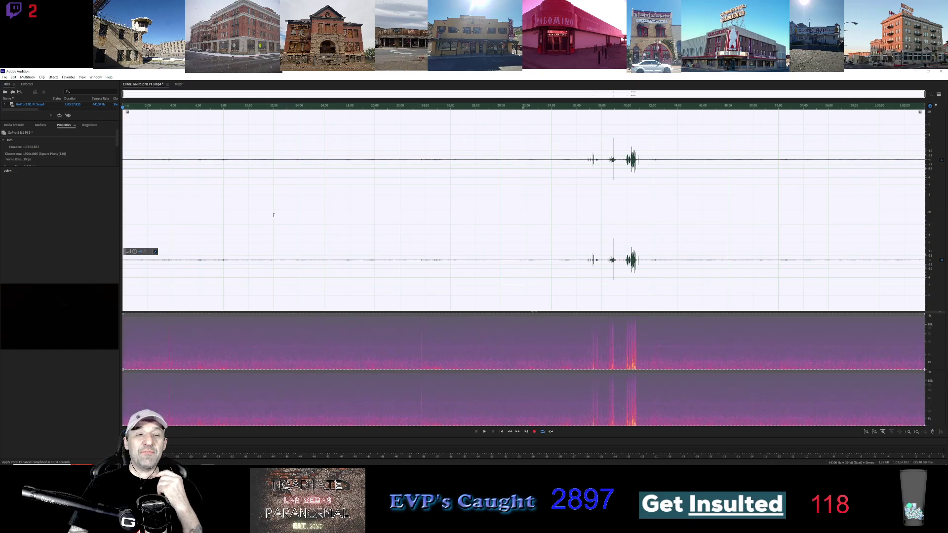
left_click(54, 77)
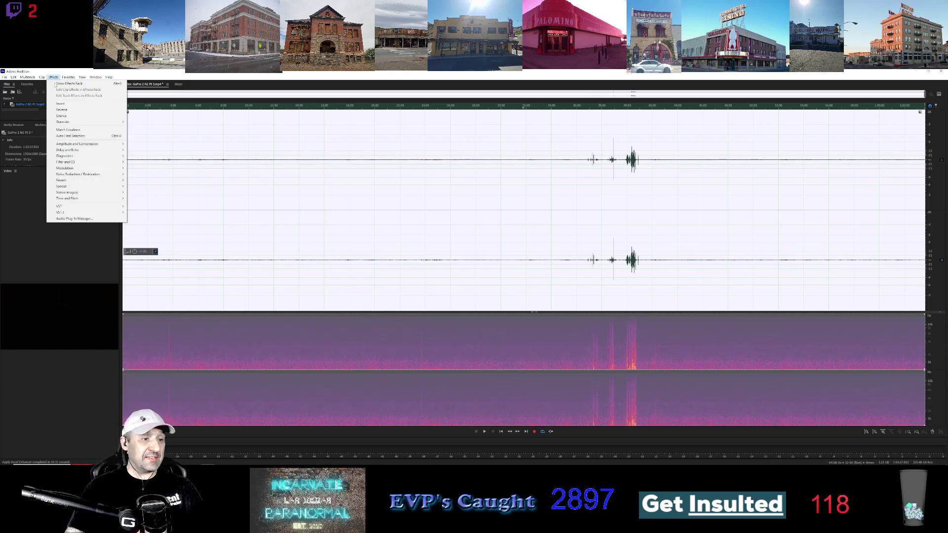
mouse_move(74, 186)
left_click(153, 223)
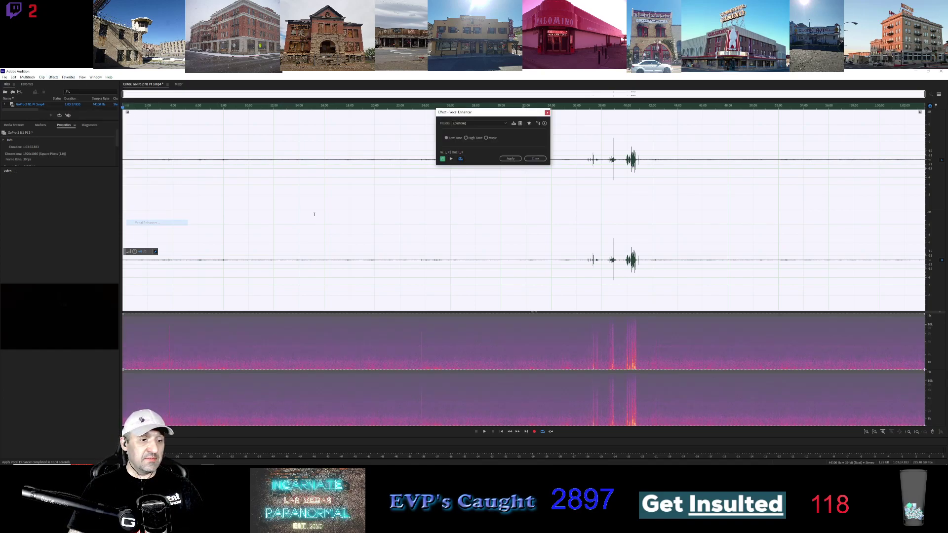
left_click(511, 159)
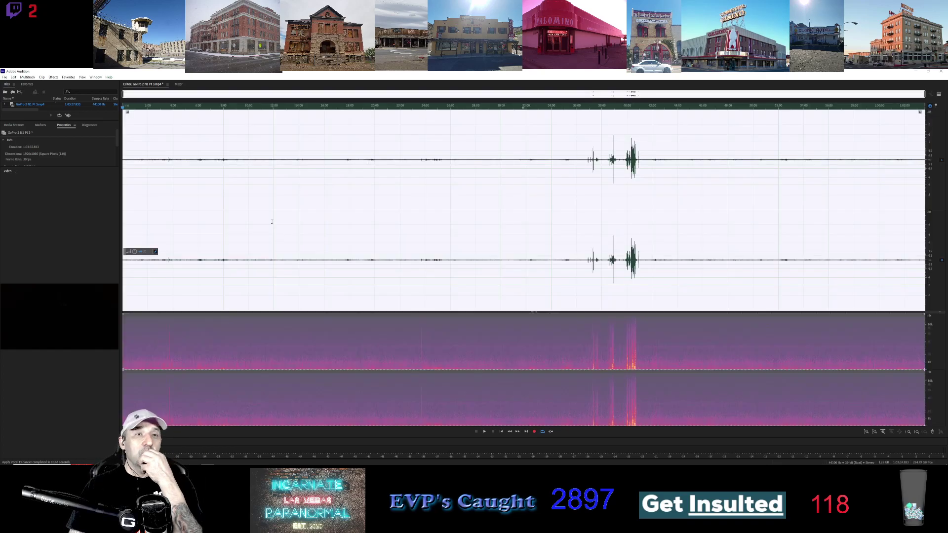
Step: Play the enhanced Pt 3 recording from about 5:50 to check its faint early sounds
scroll(234, 214, "up", 3)
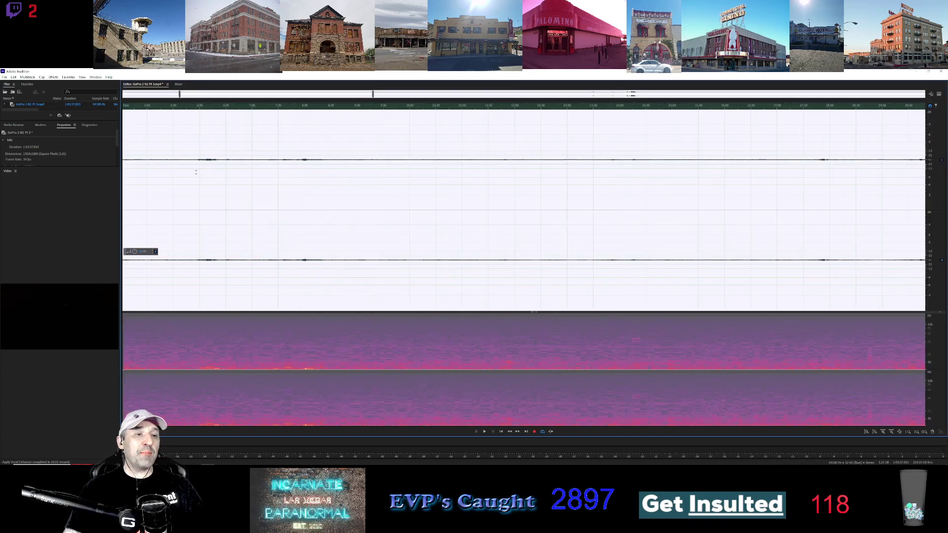
scroll(194, 170, "up", 4)
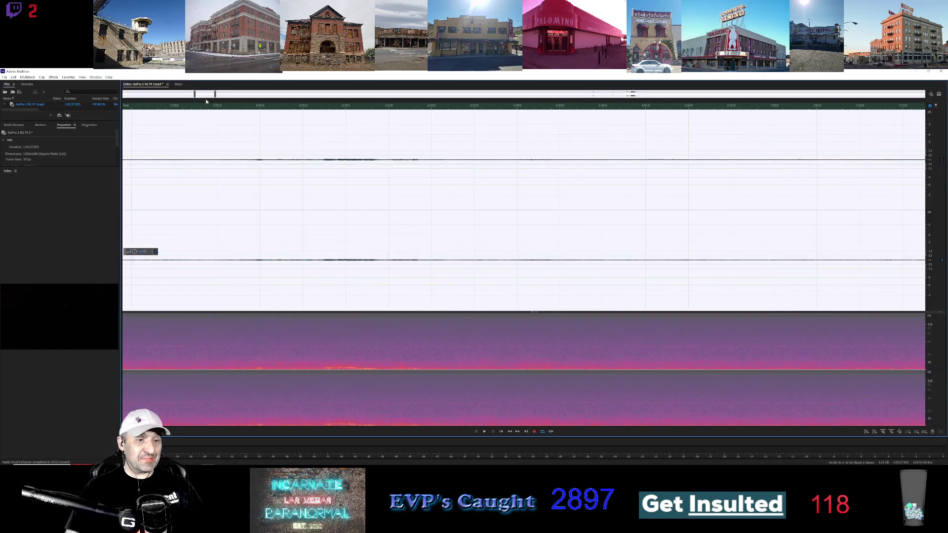
left_click(178, 127)
key("Home")
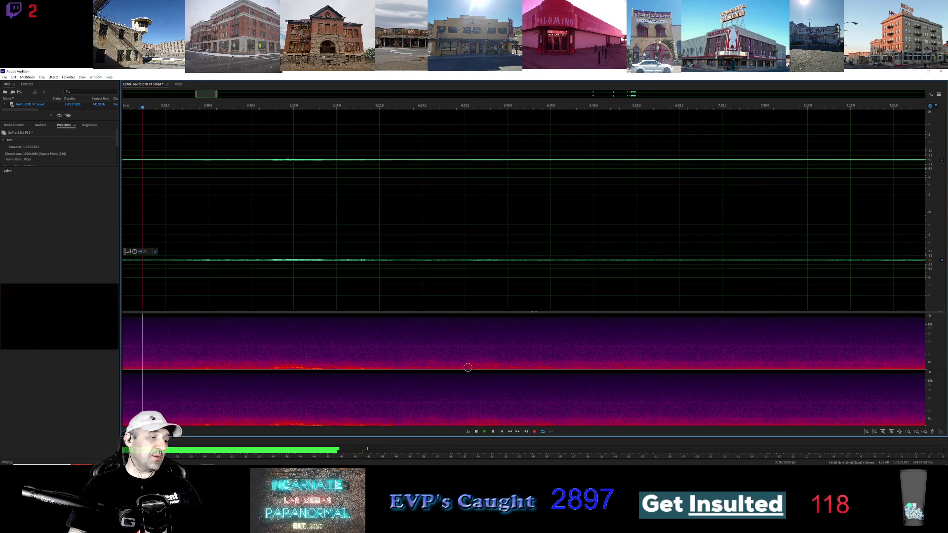
scroll(306, 167, "up", 2)
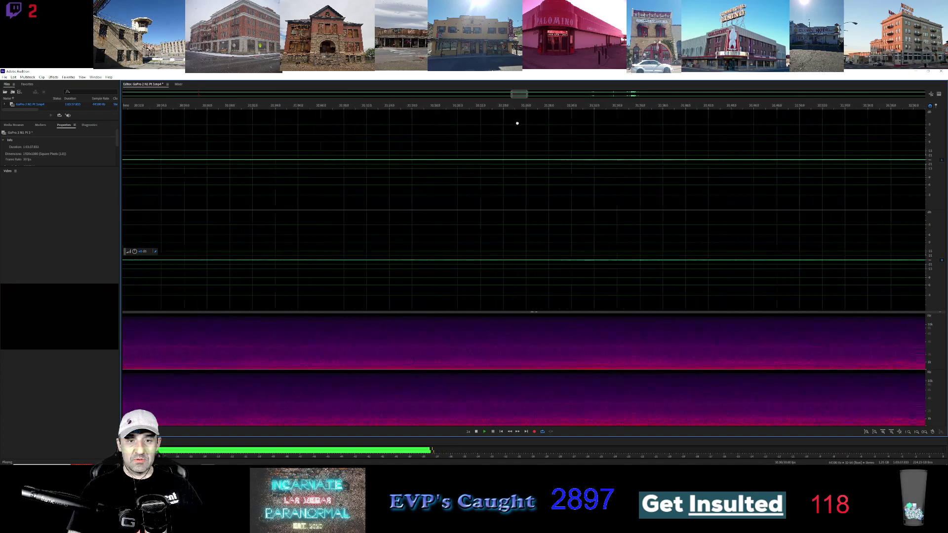
Step: Skim further through the recording, playing it from about 29:10 and from about 36:54
left_click_drag(544, 115, 492, 106)
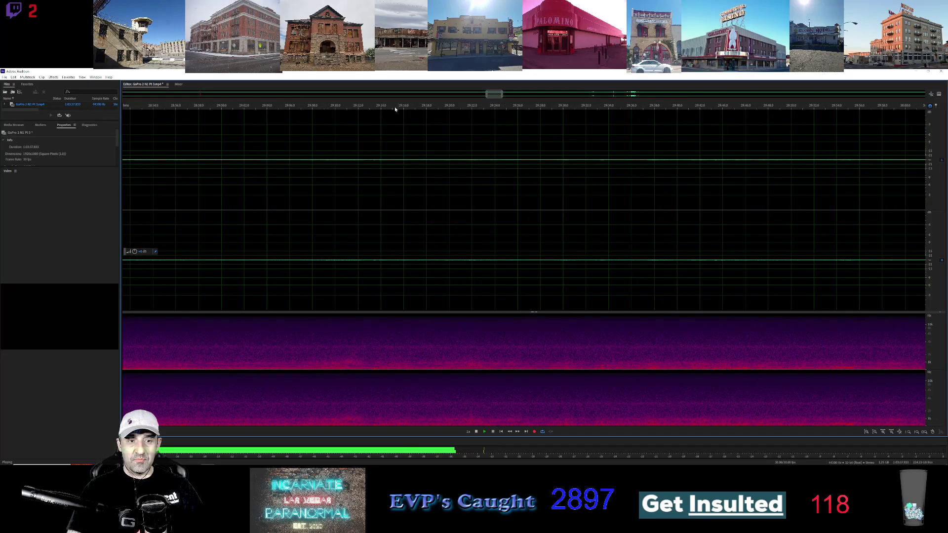
left_click(330, 109)
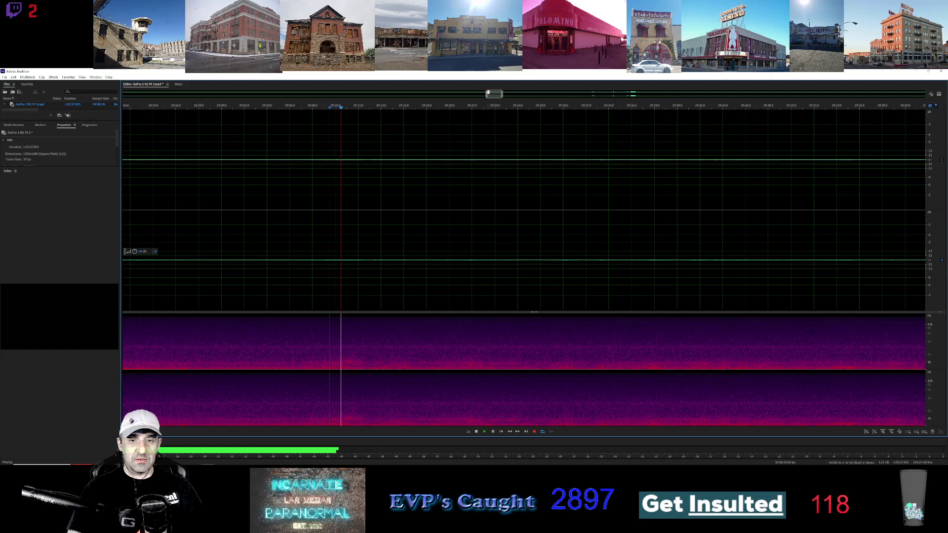
left_click_drag(494, 93, 527, 95)
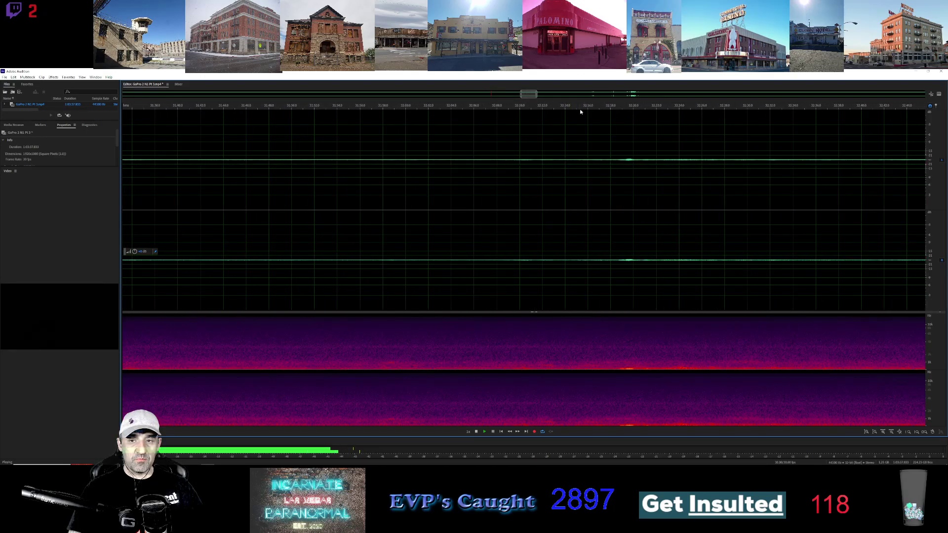
left_click_drag(529, 94, 590, 96)
left_click(422, 110)
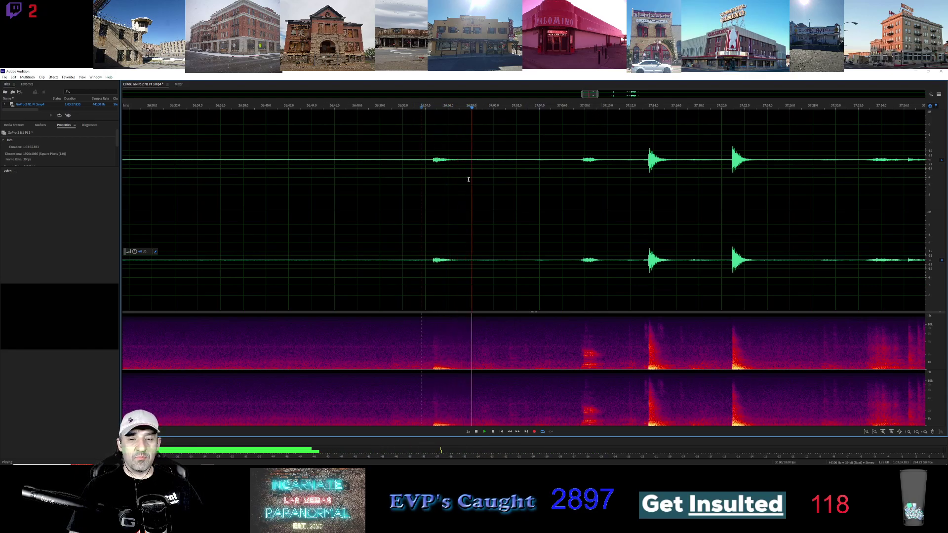
Step: Maximize the waveform editor, replay from about 36:59 and select the quiet stretch from about 37:00.4 to 37:04.4
key("grave")
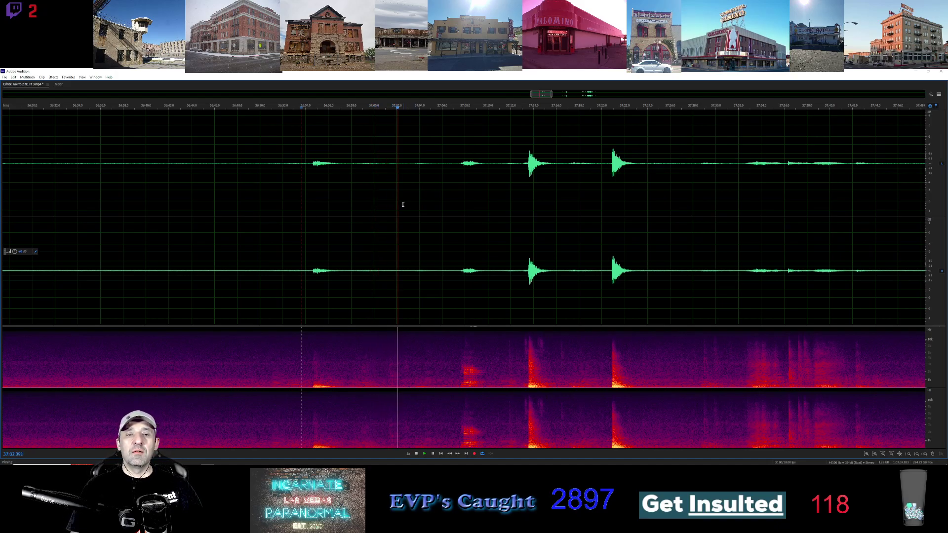
left_click(363, 112)
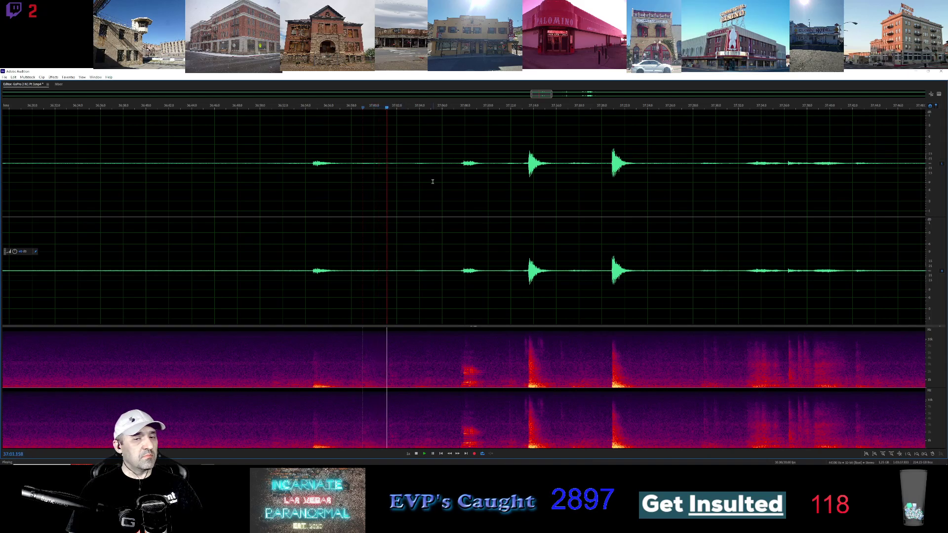
left_click_drag(379, 163, 425, 163)
scroll(404, 181, "up", 2)
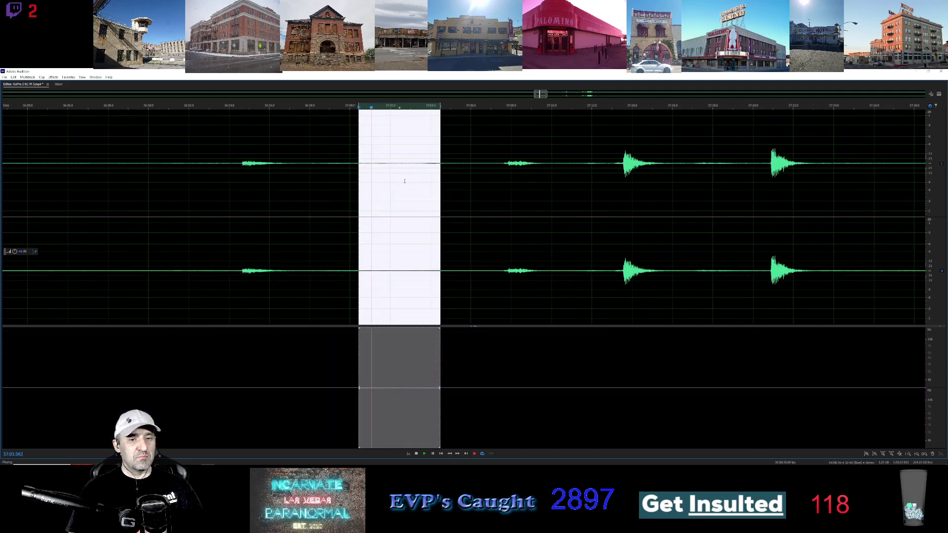
Step: Shorten the selection to end about 37:03.5, apply the Vocal Enhancer's Low Tone option to it and replay it
left_click_drag(452, 148, 426, 148)
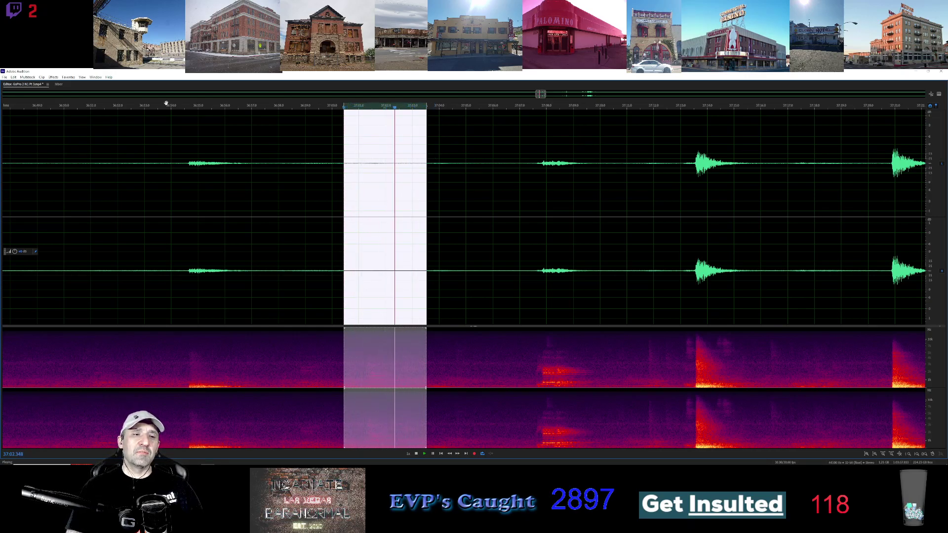
left_click(54, 77)
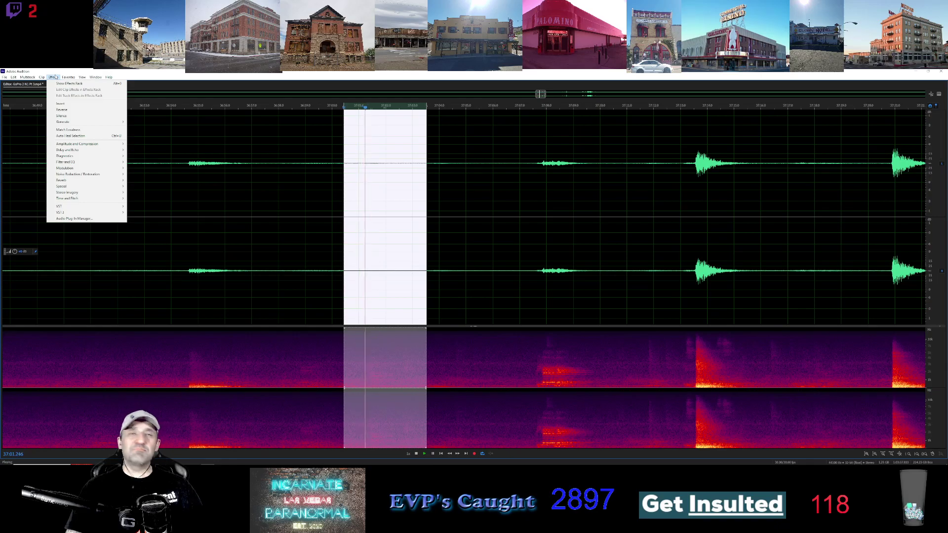
mouse_move(61, 187)
left_click(147, 222)
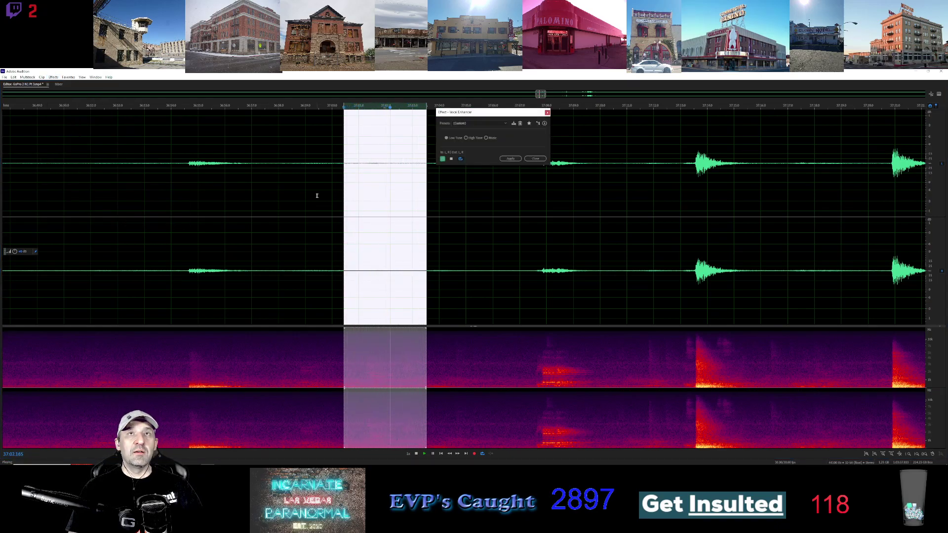
left_click(511, 158)
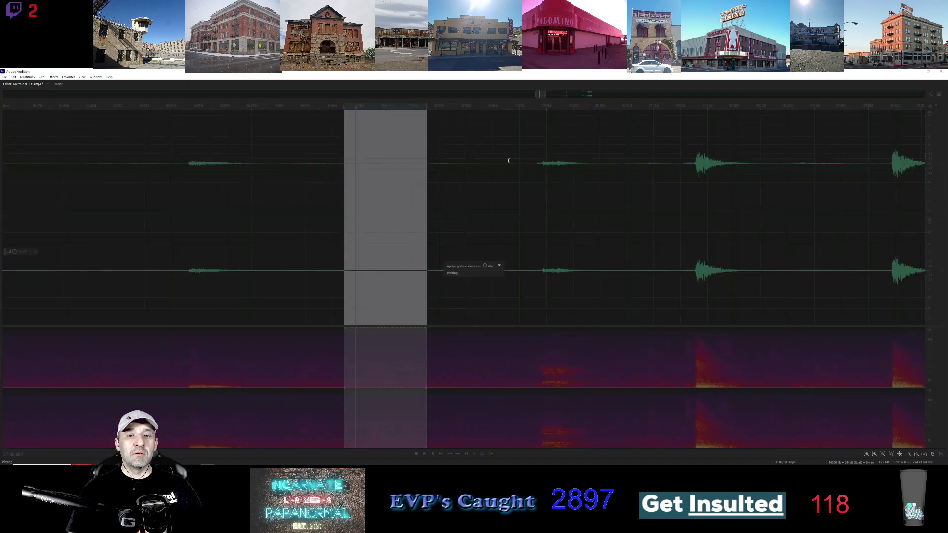
left_click(424, 453)
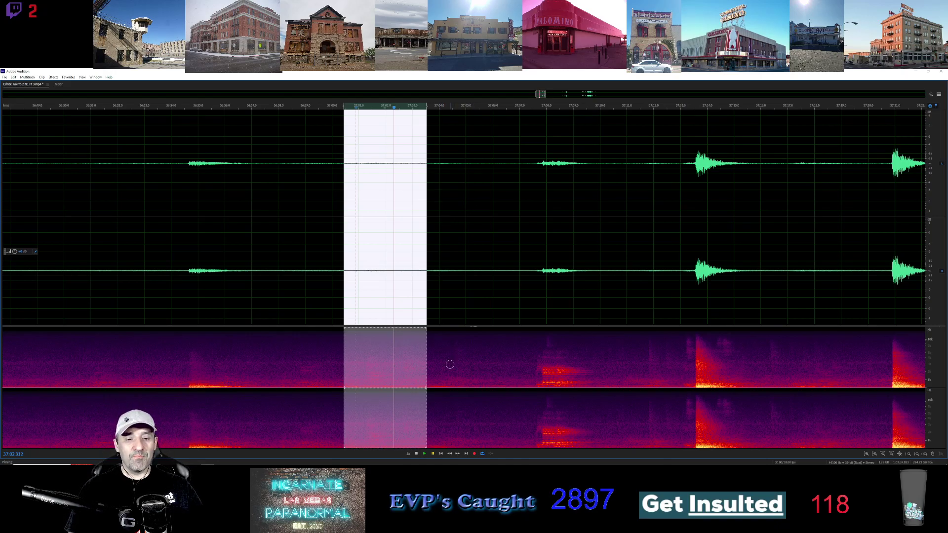
left_click(425, 454)
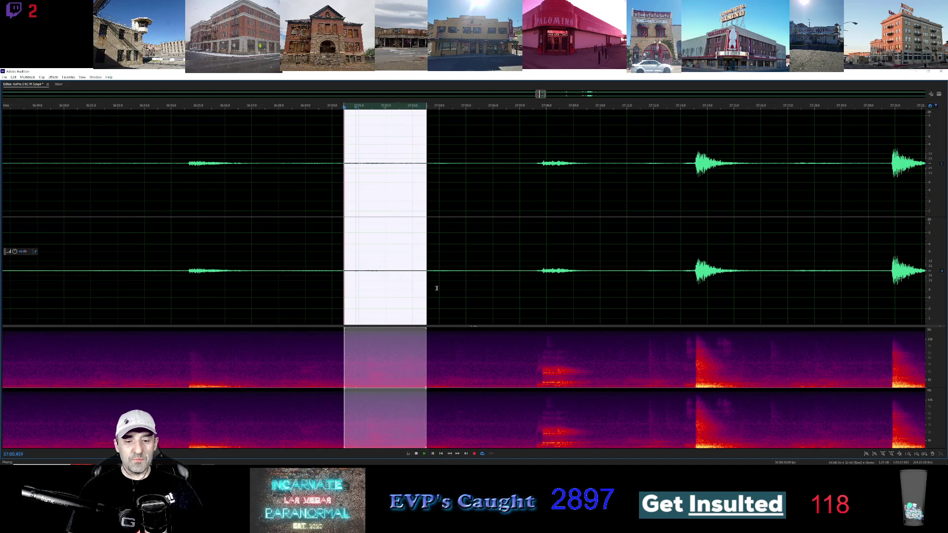
Step: Play on from about 37:04.6, then replay from about 37:00.5, pausing and resuming around 37:09
left_click(455, 233)
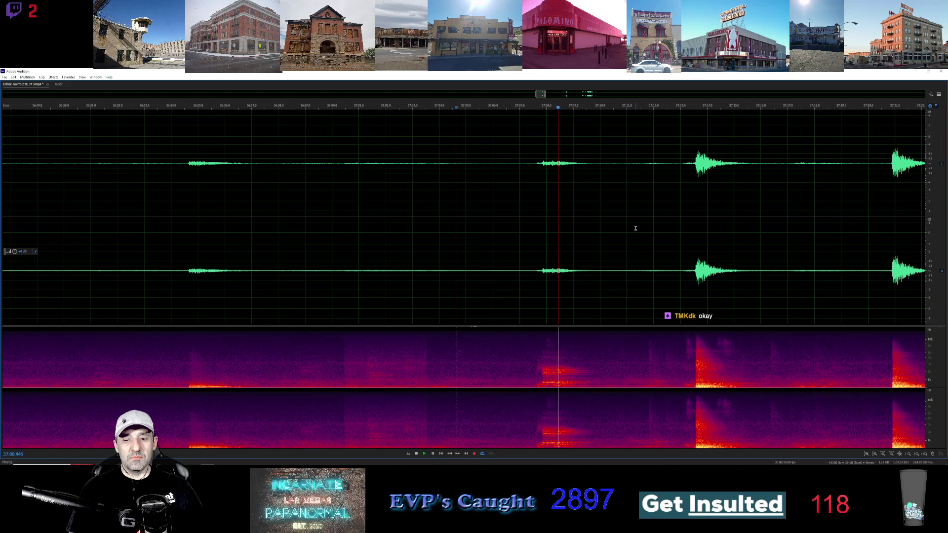
left_click(346, 107)
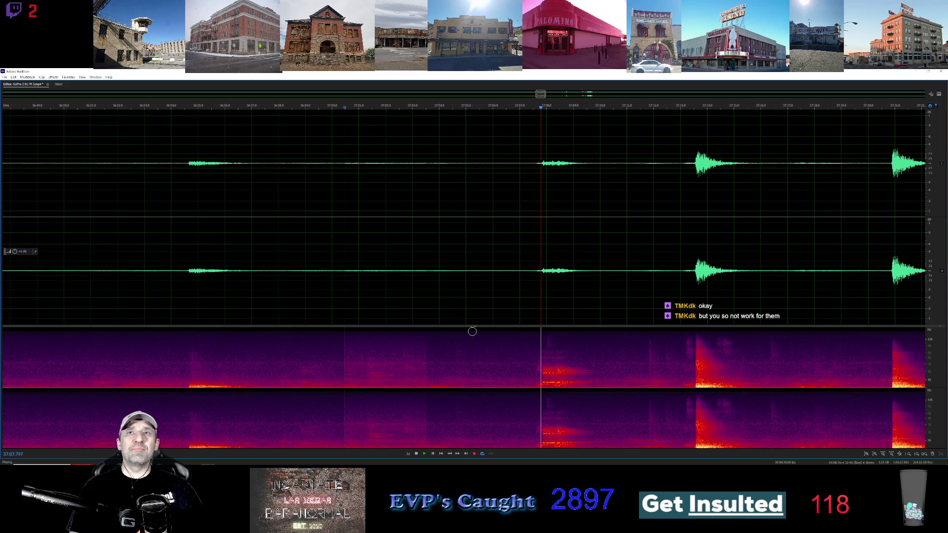
left_click(434, 454)
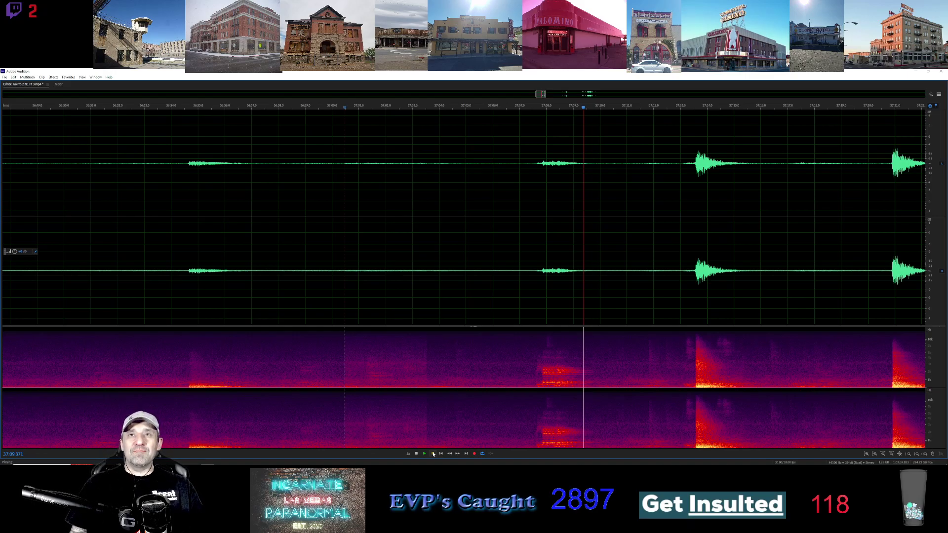
mouse_move(436, 448)
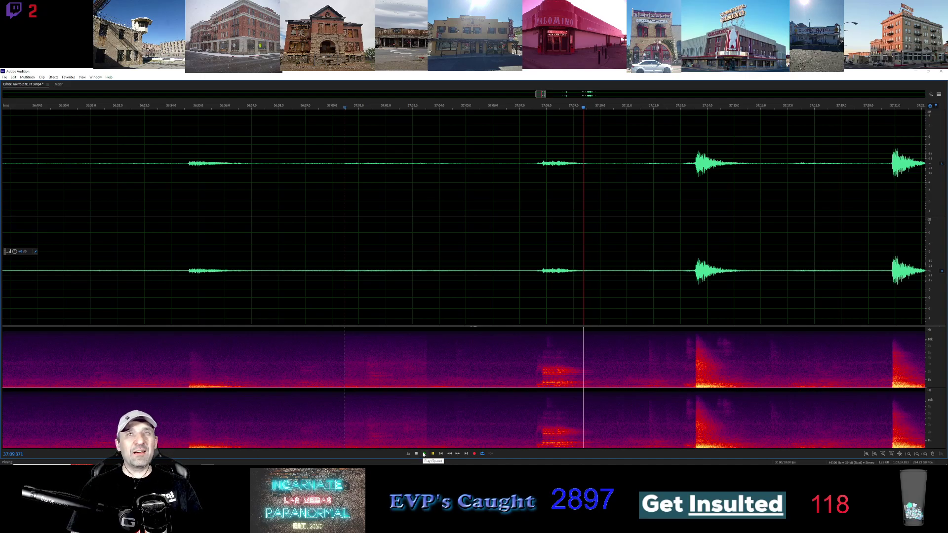
left_click(424, 454)
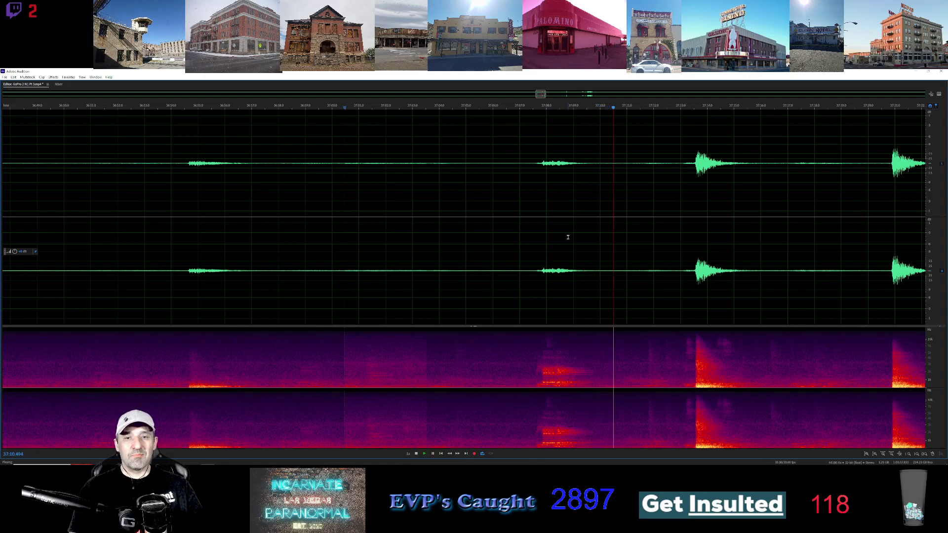
Step: Replay from about 37:10.9, loop the quiet stretch from about 37:11 to 37:13, and continue from about 37:15.2
scroll(605, 207, "down", 2)
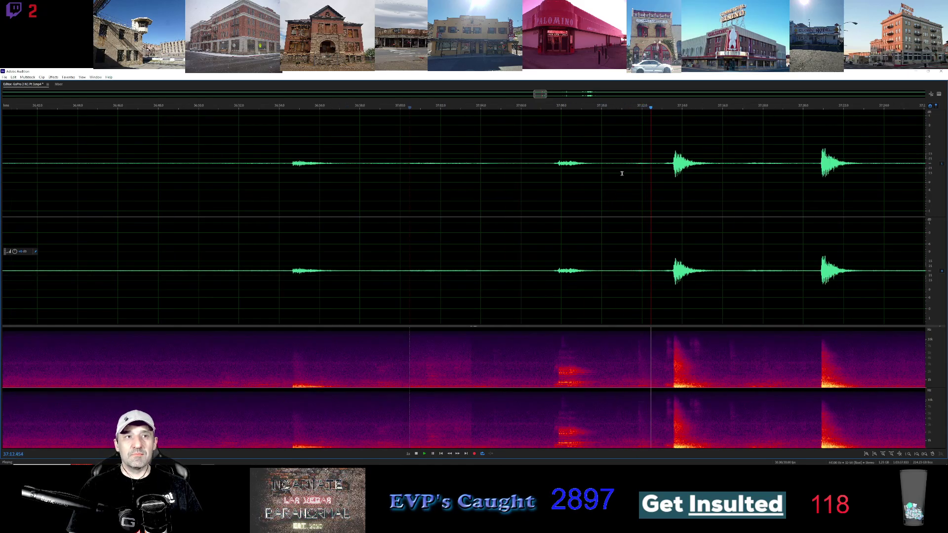
left_click(619, 107)
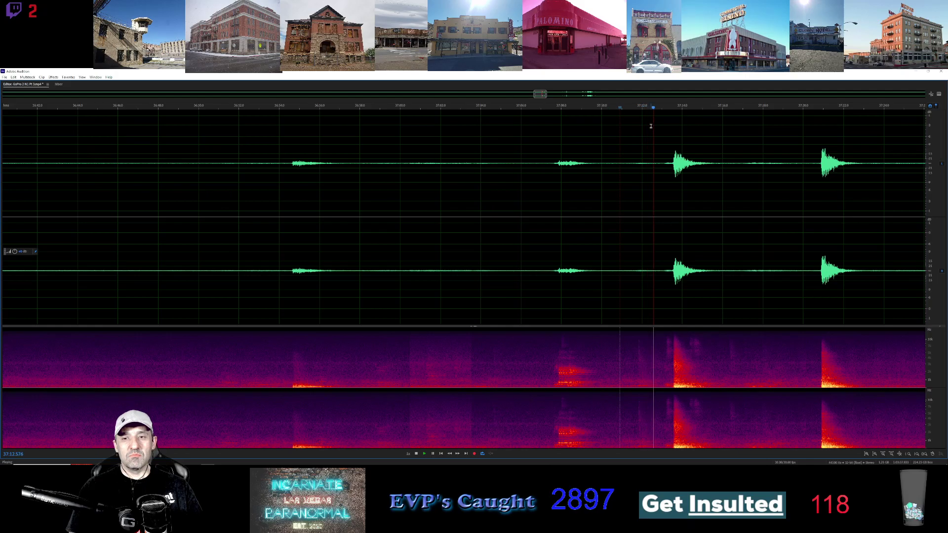
left_click_drag(622, 164, 663, 159)
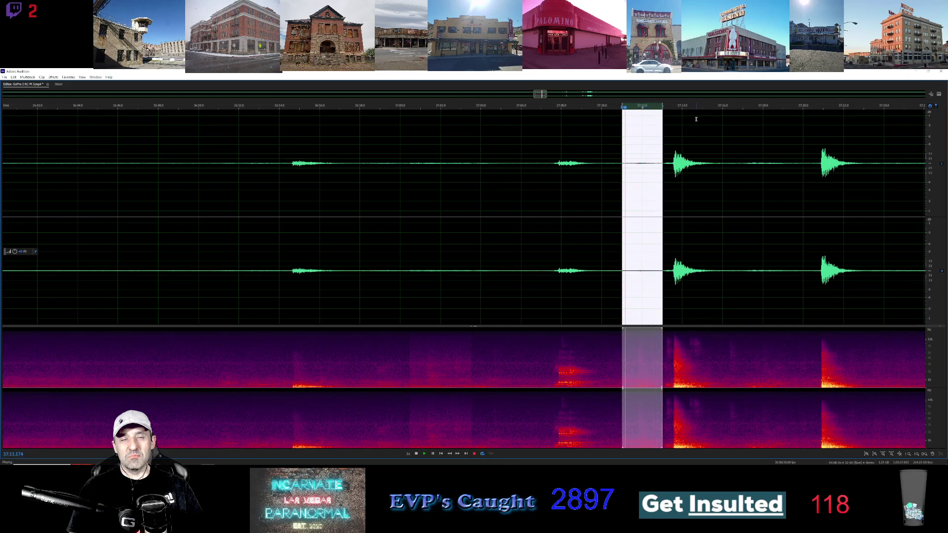
left_click(706, 126)
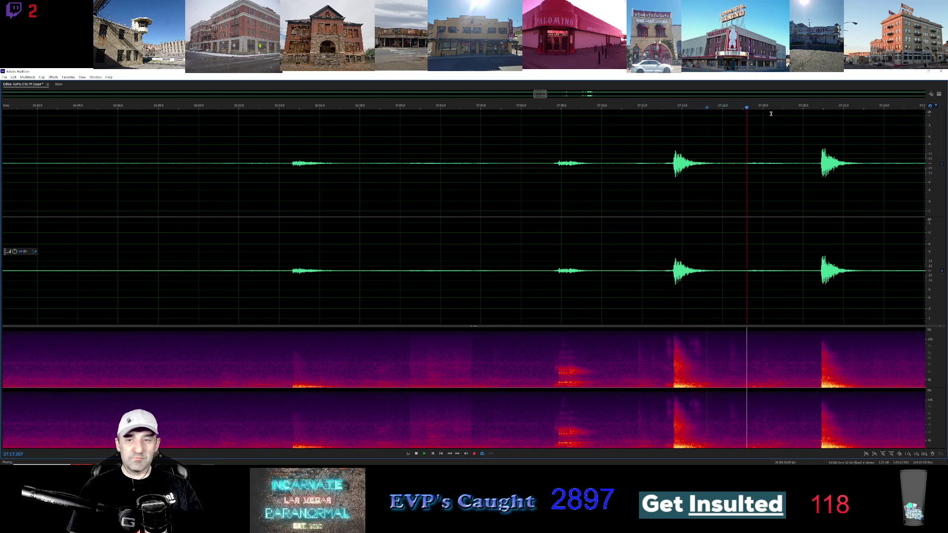
Step: Follow playback through the faint sounds up to about 38:46, pausing and resuming around 38:40
left_click_drag(537, 94, 543, 93)
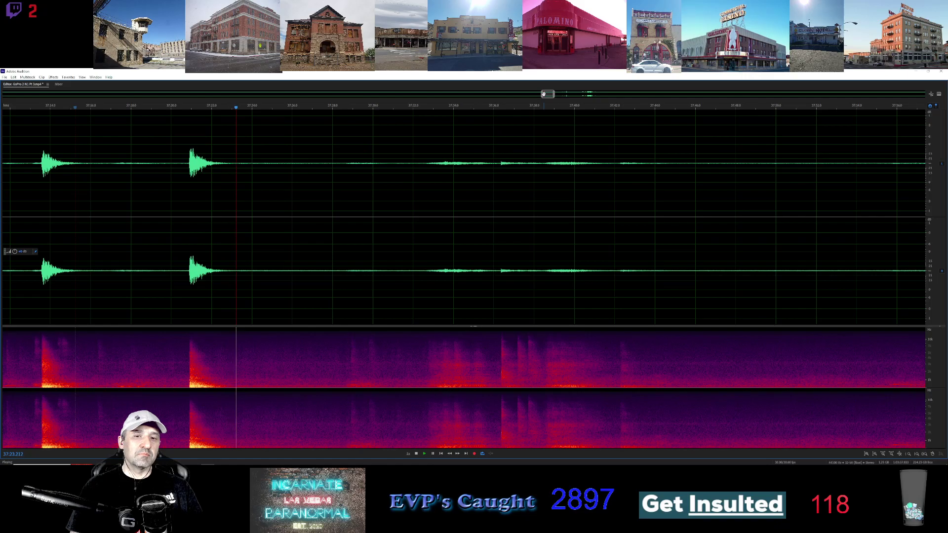
scroll(571, 105, "down", 2)
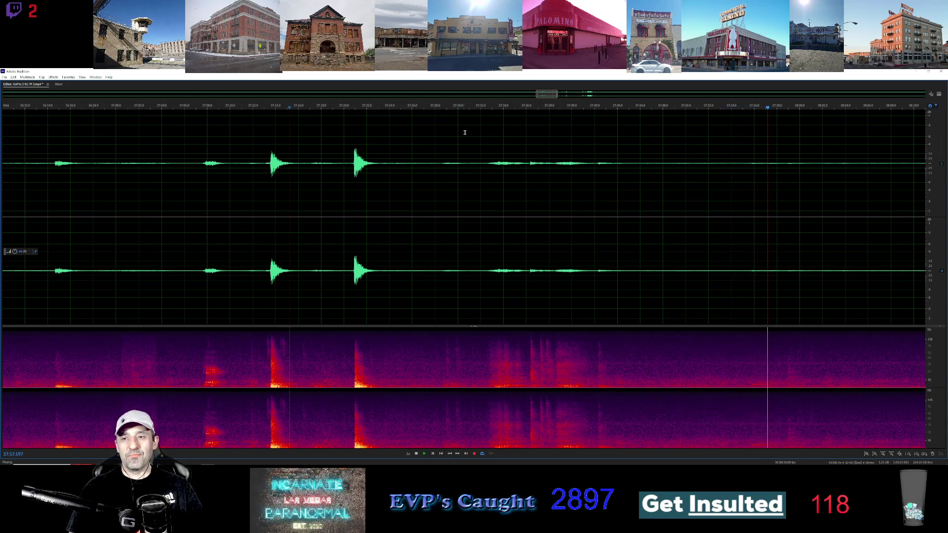
left_click_drag(543, 94, 557, 99)
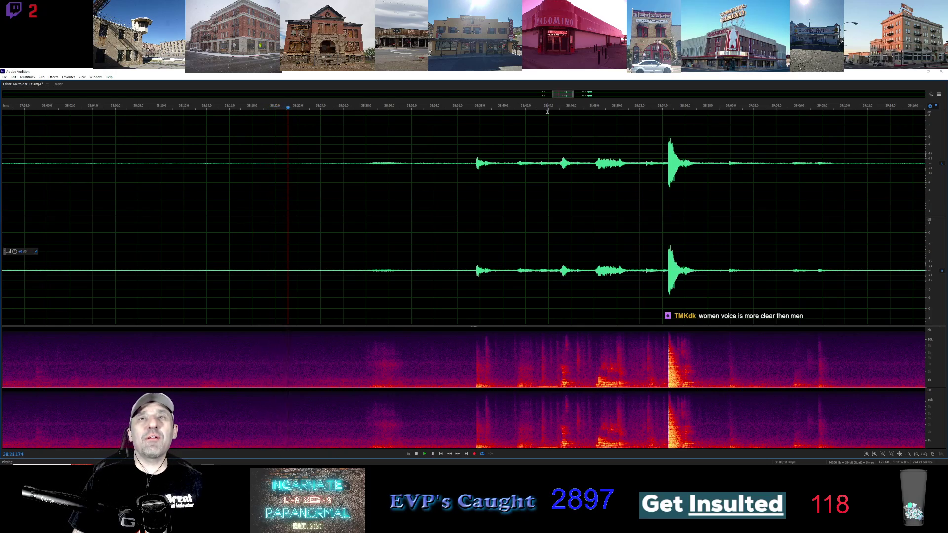
left_click(432, 453)
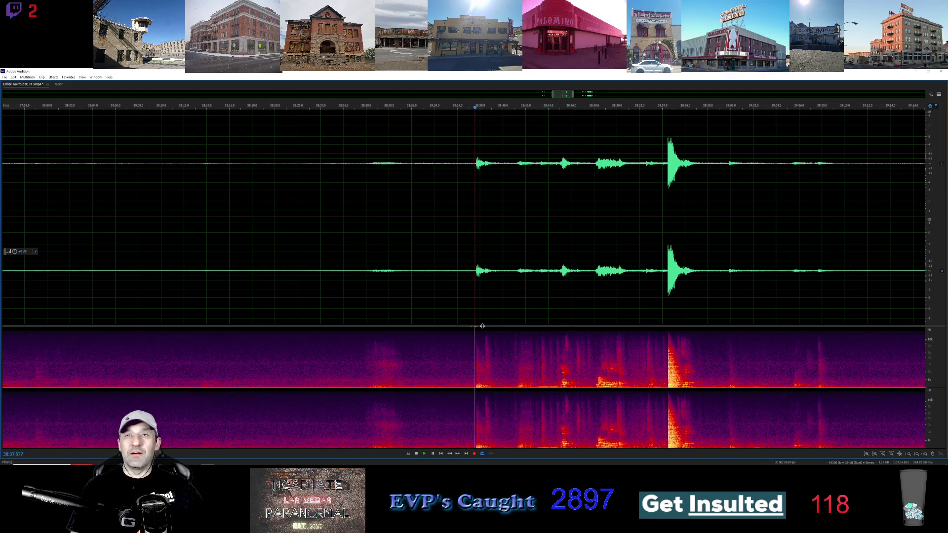
left_click(433, 454)
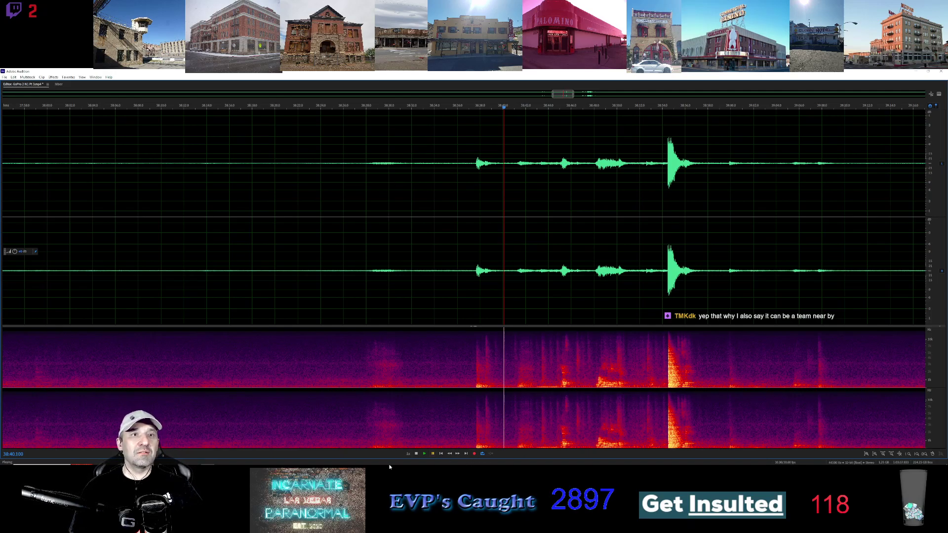
left_click(425, 454)
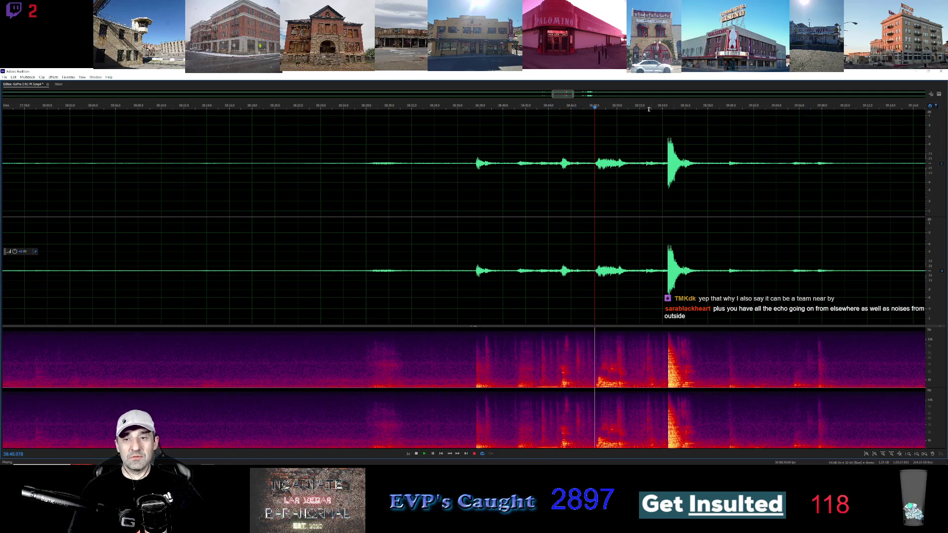
Step: Continue following the playback through the quiet stretch into the louder passage after about 40:00
left_click_drag(565, 95, 577, 95)
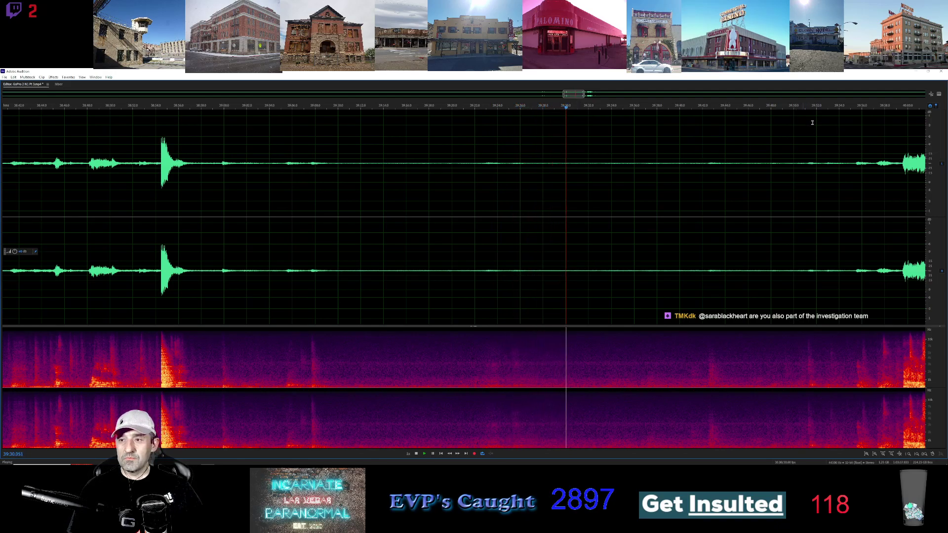
left_click_drag(572, 95, 581, 94)
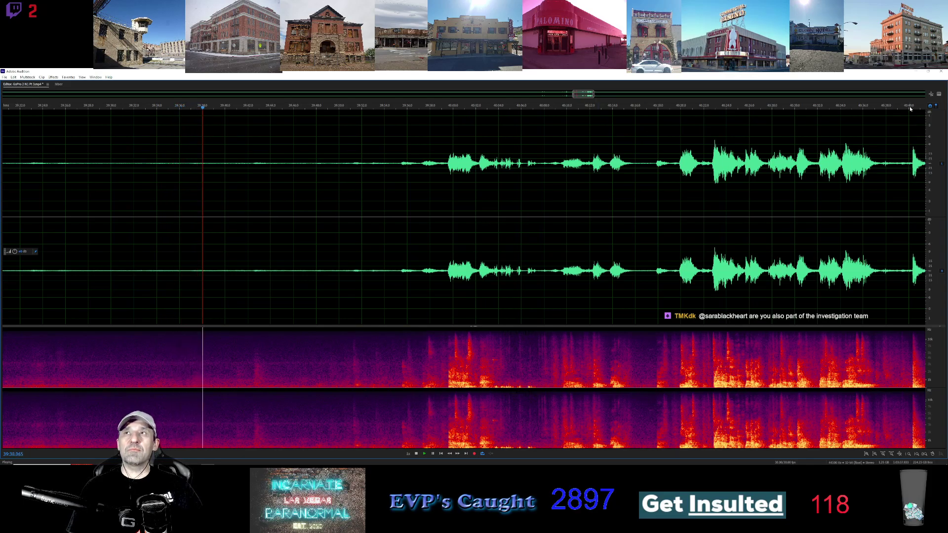
left_click_drag(582, 95, 590, 96)
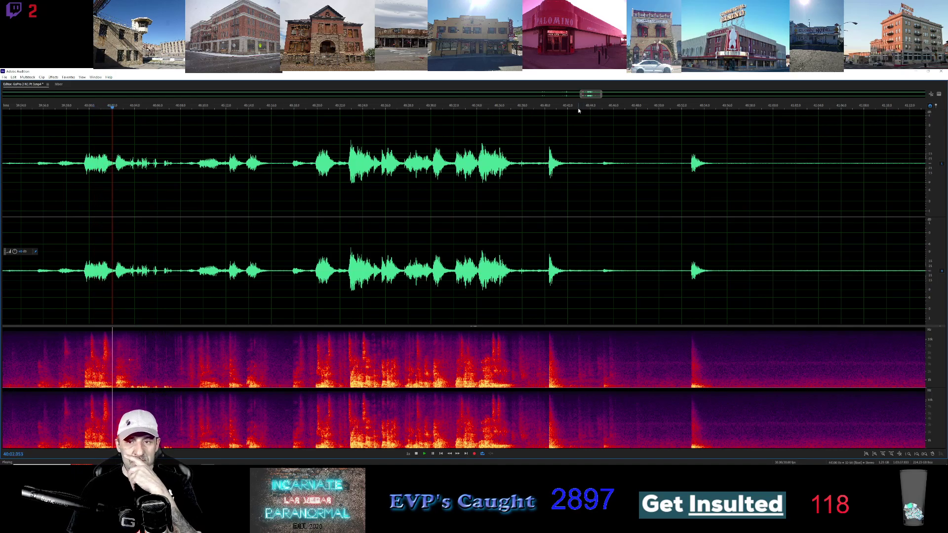
scroll(275, 197, "up", 2)
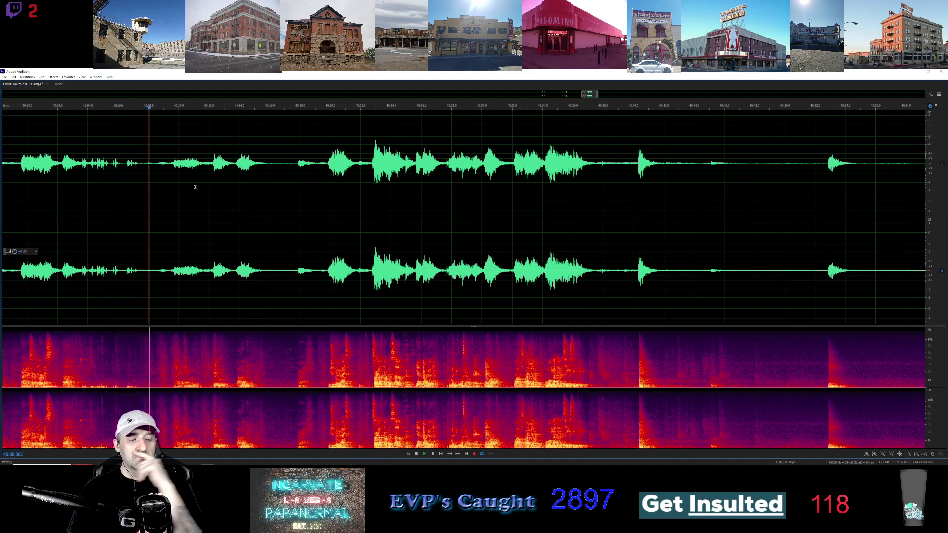
Step: Restore the full panel layout, widen the video preview and follow the footage with the audio to about 40:40
key("grave")
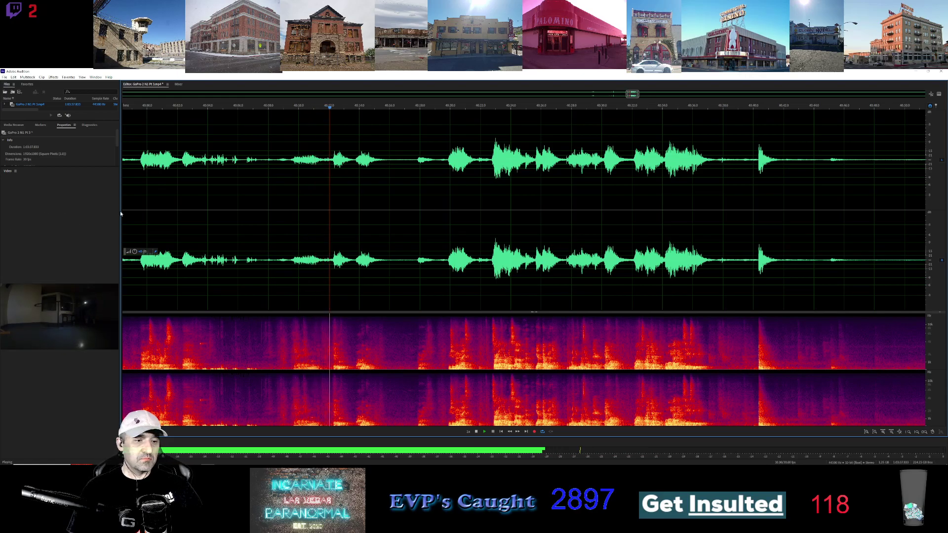
left_click_drag(120, 214, 233, 217)
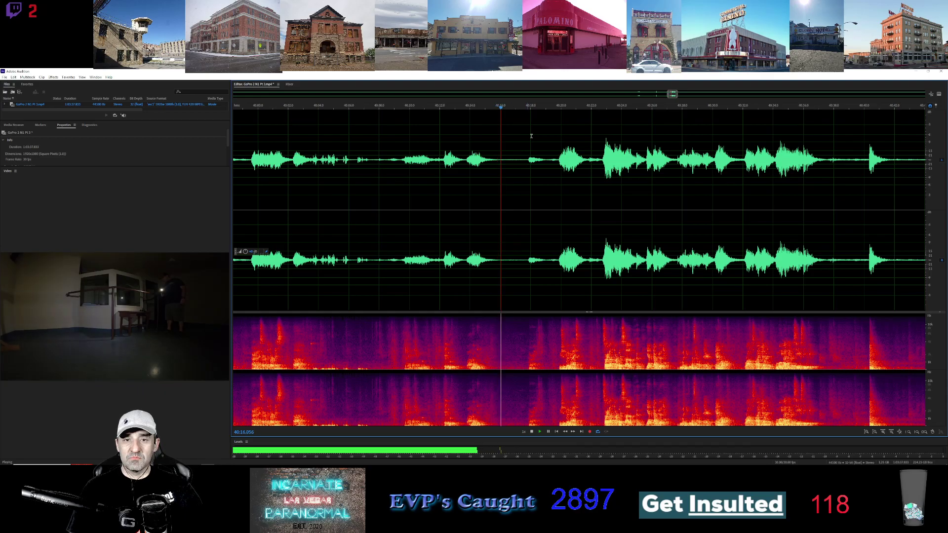
scroll(656, 104, "down", 1)
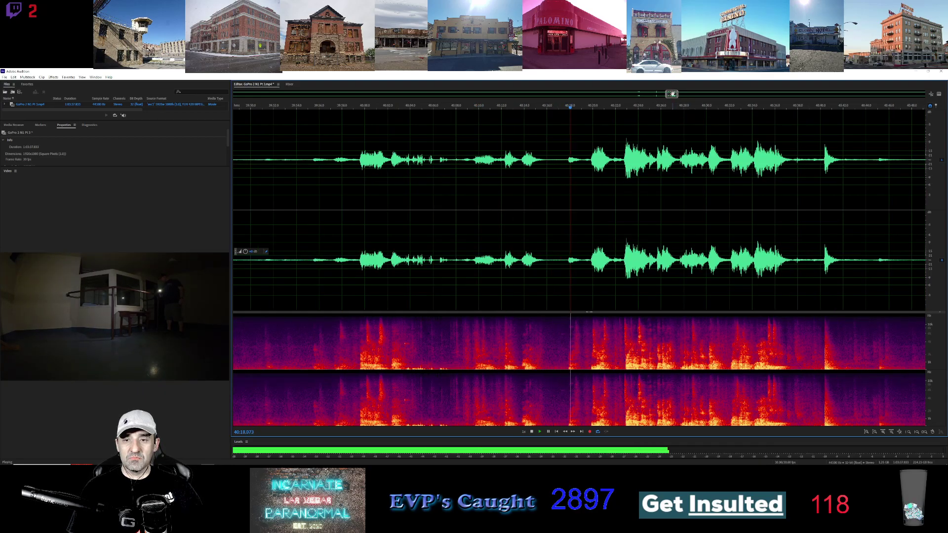
left_click_drag(672, 94, 678, 95)
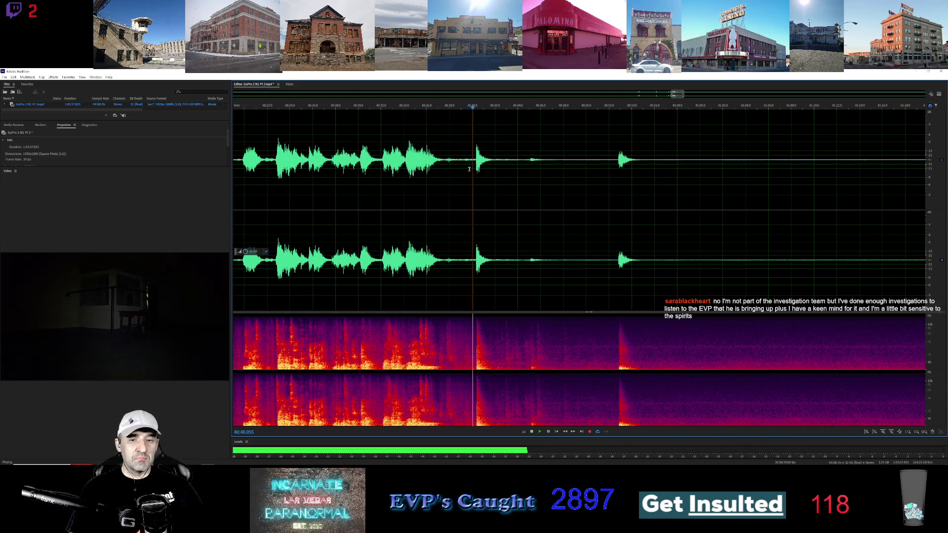
Step: Replay from about 40:37, then select and loop the quiet stretch from about 40:38.5 to 40:40.3
scroll(460, 173, "up", 3)
left_click(416, 115)
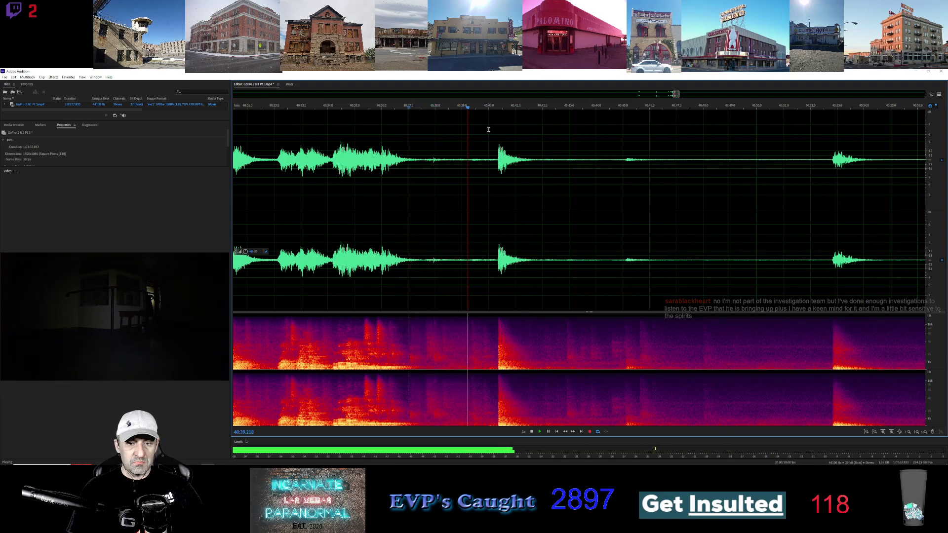
left_click_drag(461, 160, 496, 160)
key("space")
key("space")
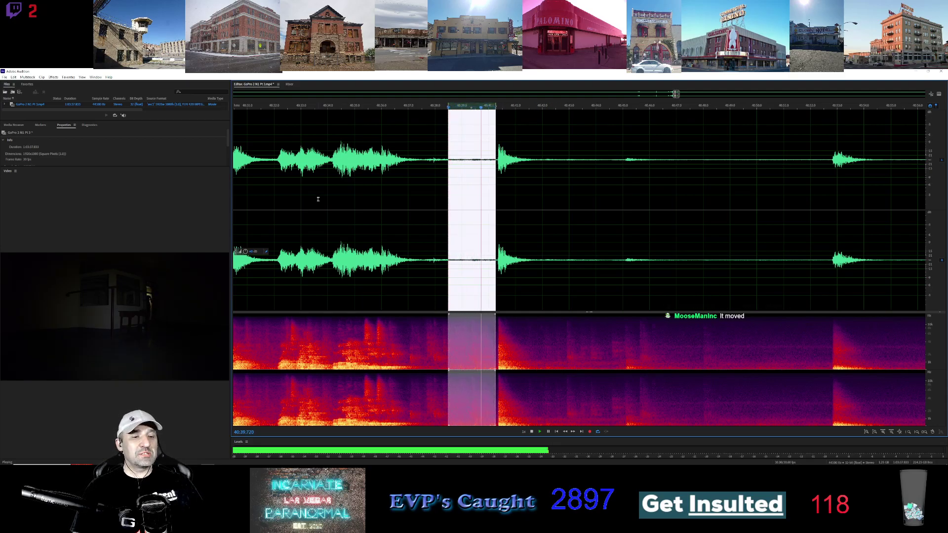
Step: Inspect the looped moment in an enlarged video preview, then play on from about 40:41.7 with the preview enlarged
left_click_drag(232, 200, 476, 207)
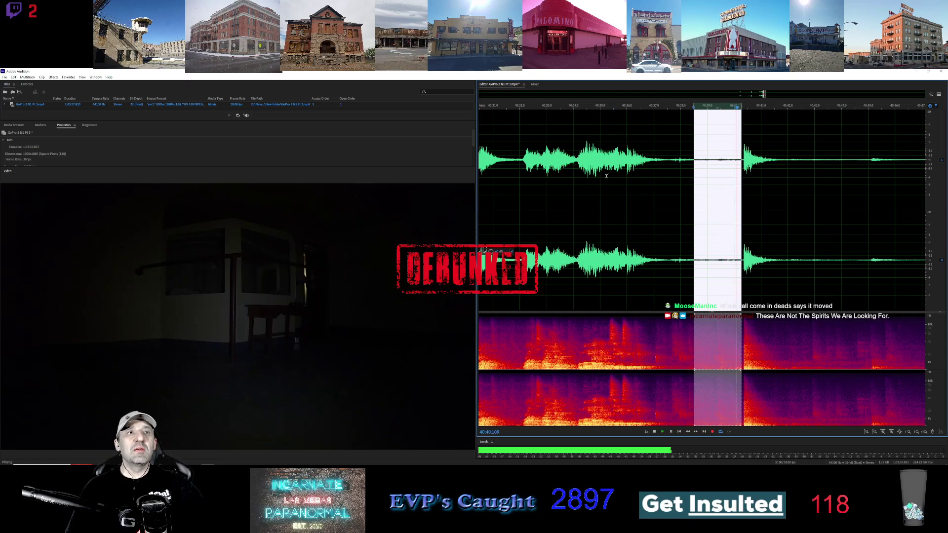
left_click_drag(475, 229, 139, 209)
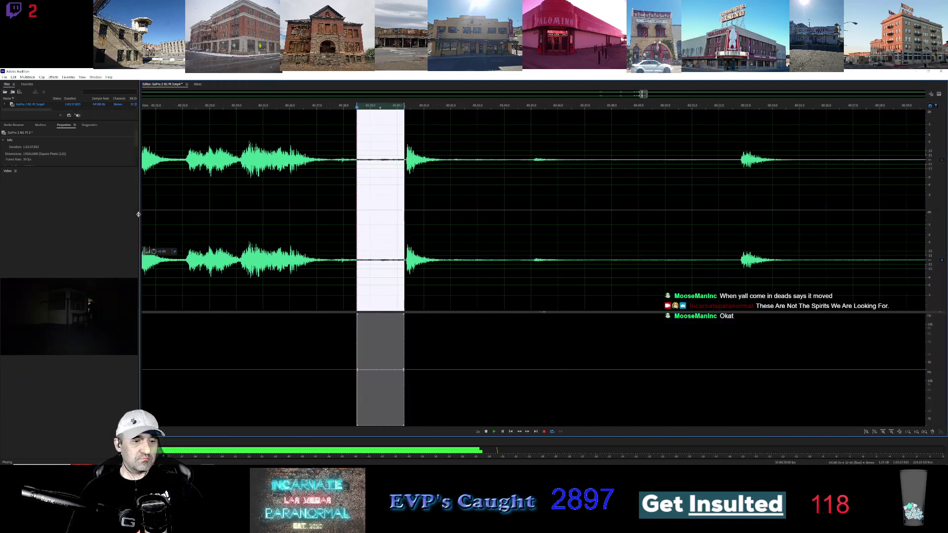
left_click(443, 184)
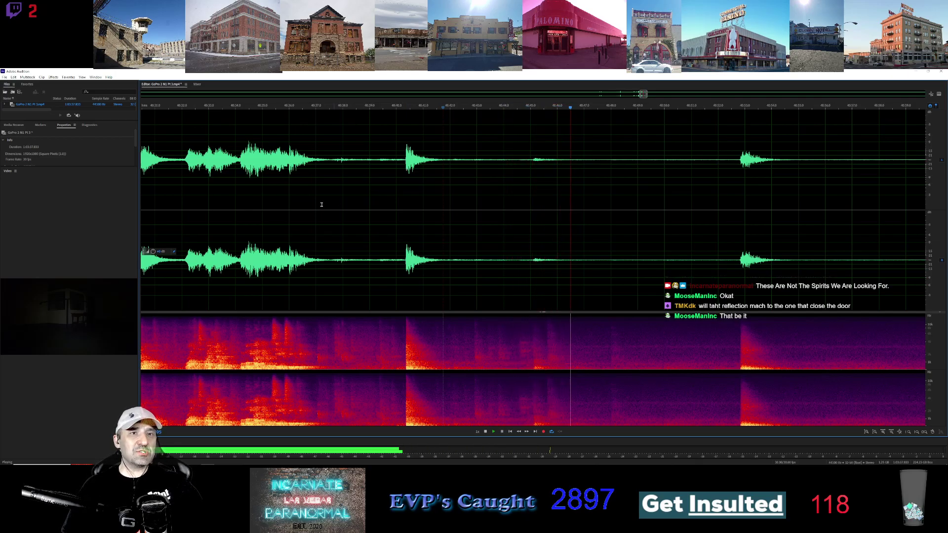
left_click_drag(137, 227, 483, 212)
scroll(770, 99, "down", 2)
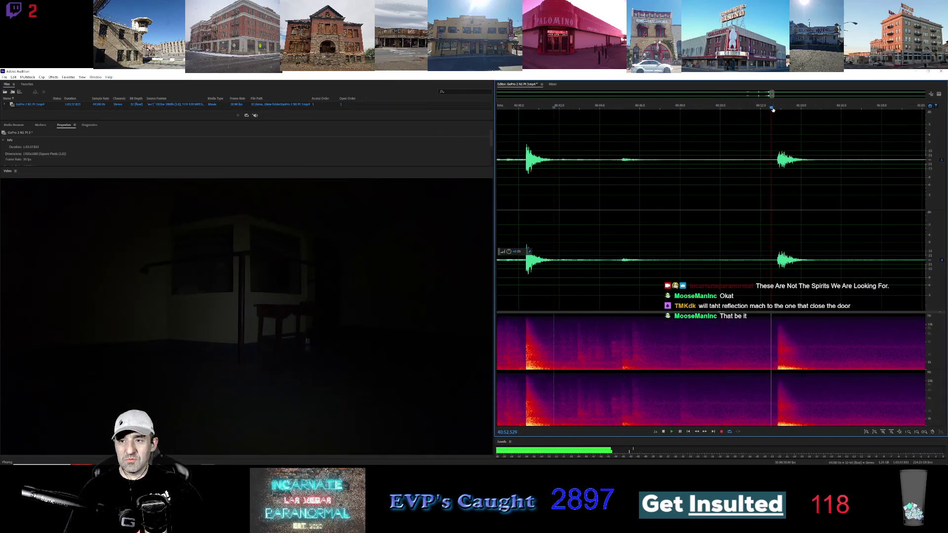
Step: Replay the audio from about 40:40, then select and loop the quiet stretch right before the loud bang
scroll(773, 109, "down", 2)
left_click_drag(770, 94, 768, 94)
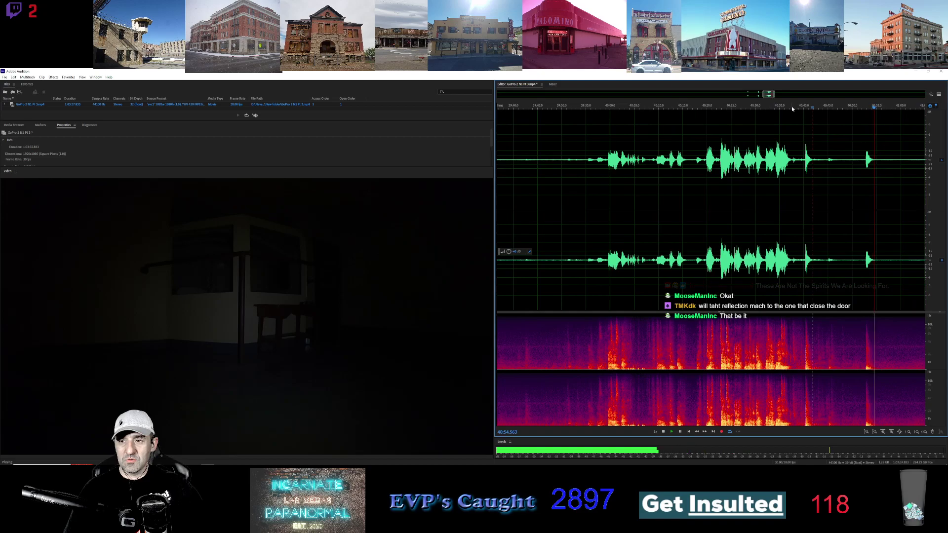
left_click(802, 108)
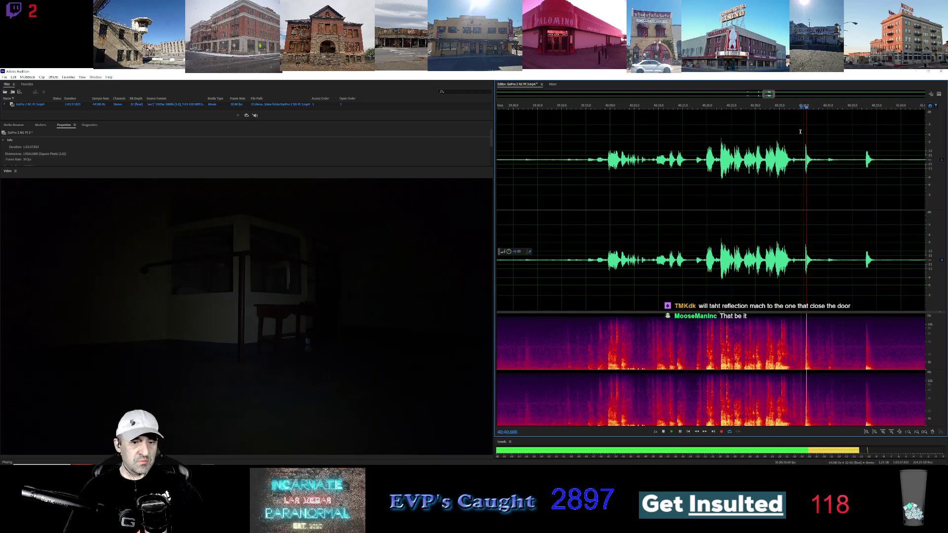
left_click_drag(794, 145, 803, 157)
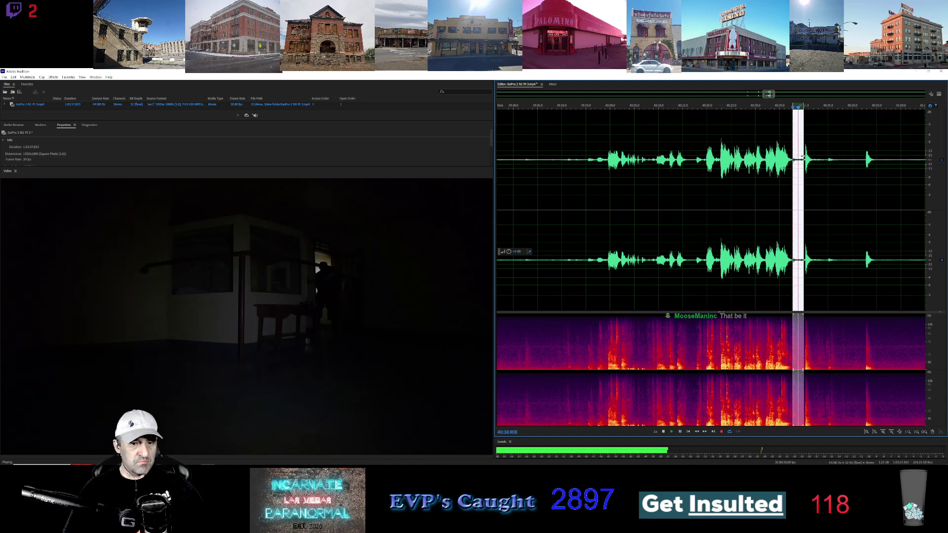
scroll(852, 163, "up", 3)
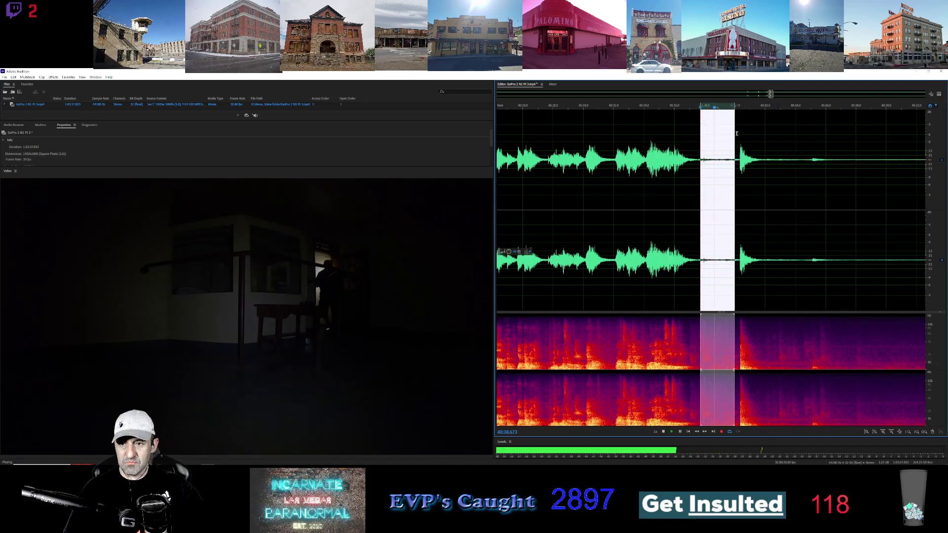
left_click_drag(735, 133, 739, 133)
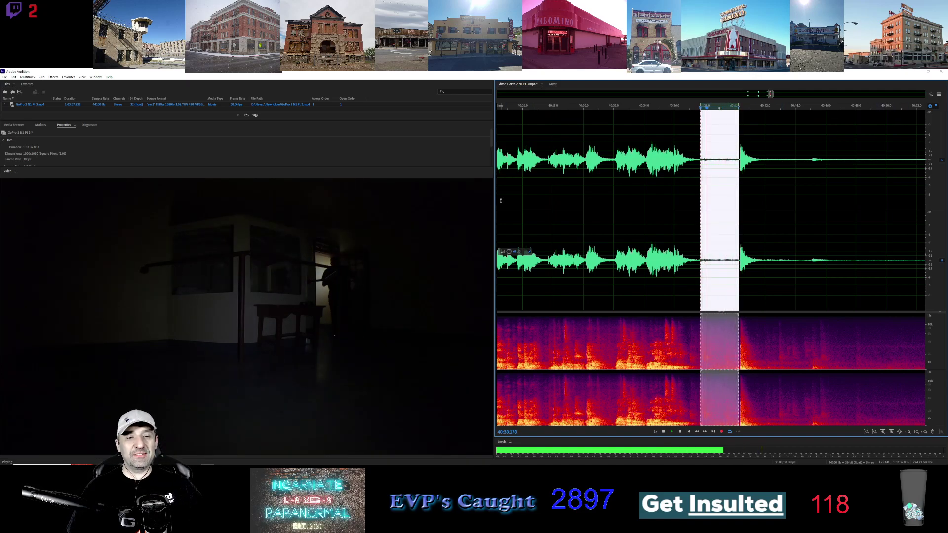
Step: Check the looped moment with the video preview enlarged, shrink the preview again, clear the selection and play on from about 40:44
left_click_drag(494, 197, 128, 215)
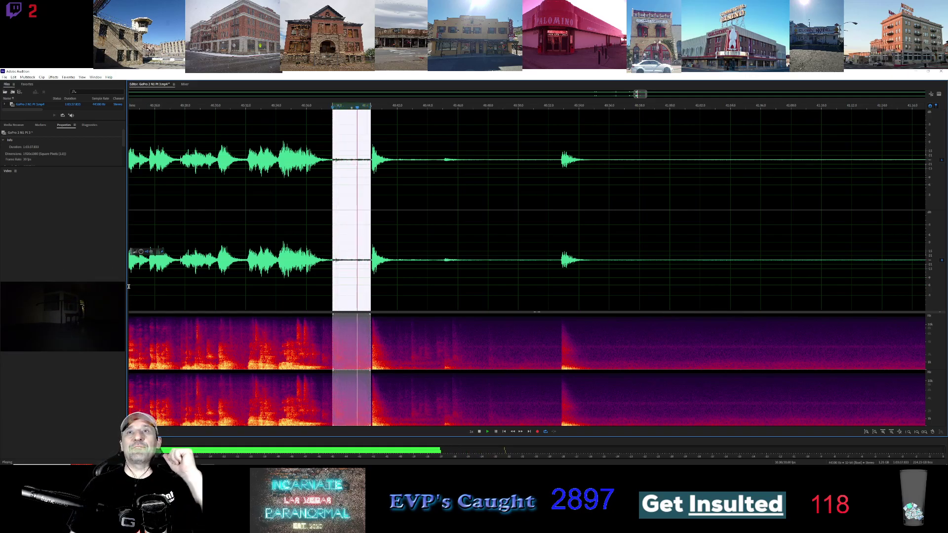
left_click_drag(126, 243, 440, 235)
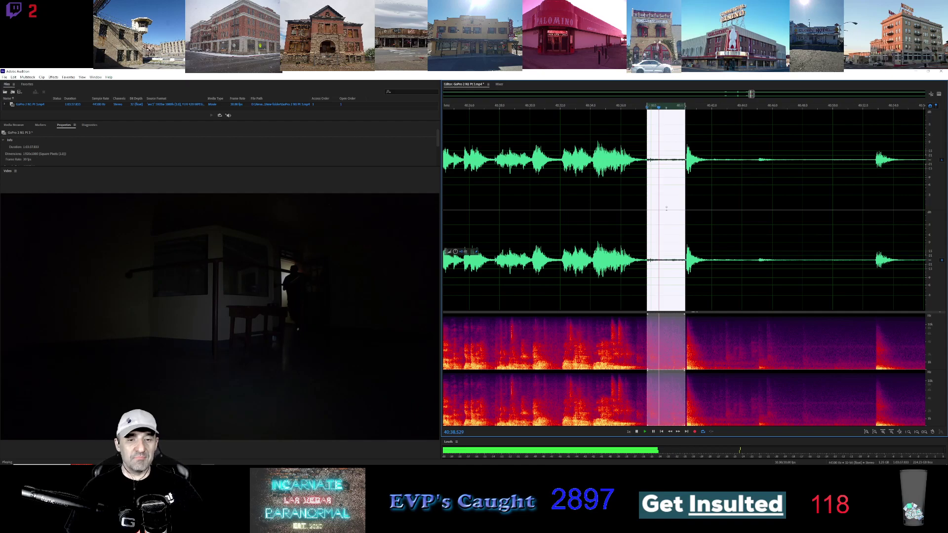
left_click_drag(230, 256, 149, 253)
left_click(448, 196)
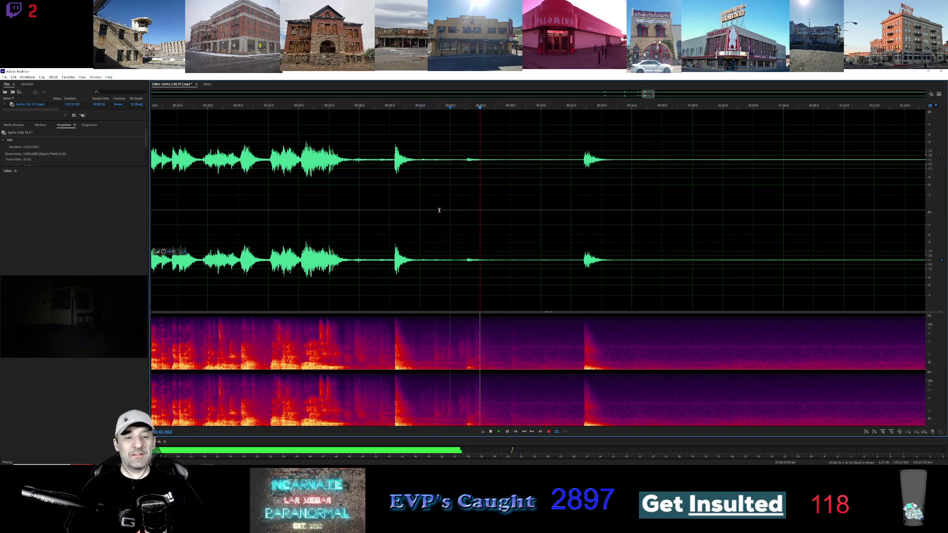
left_click(454, 107)
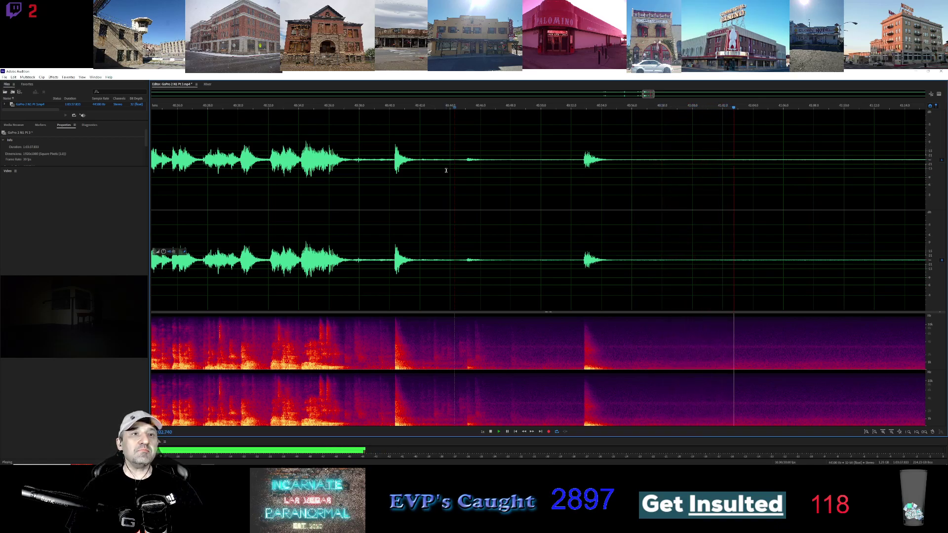
Step: Skip ahead to play from about 51:20, then select and loop the faint sound from about 51:33.5 to 51:36.5
scroll(658, 107, "down", 3)
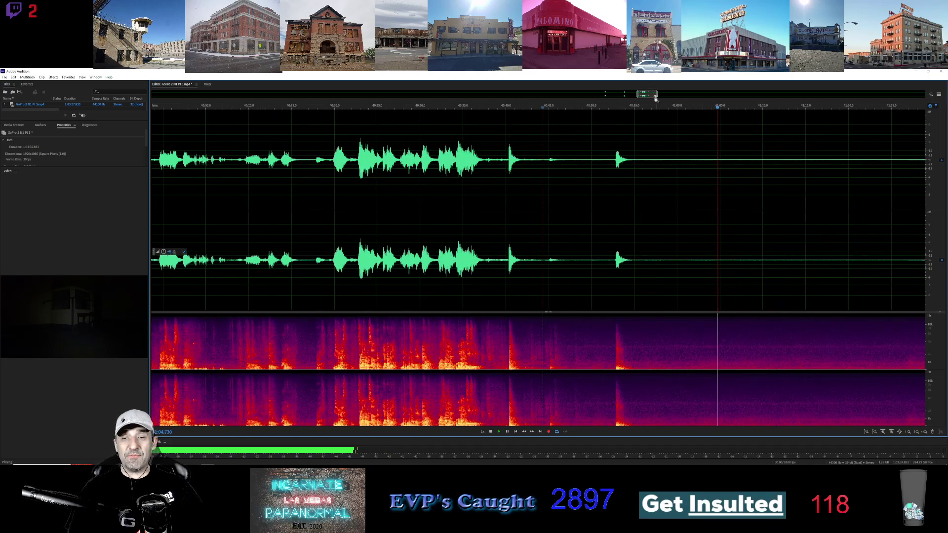
left_click_drag(644, 93, 776, 96)
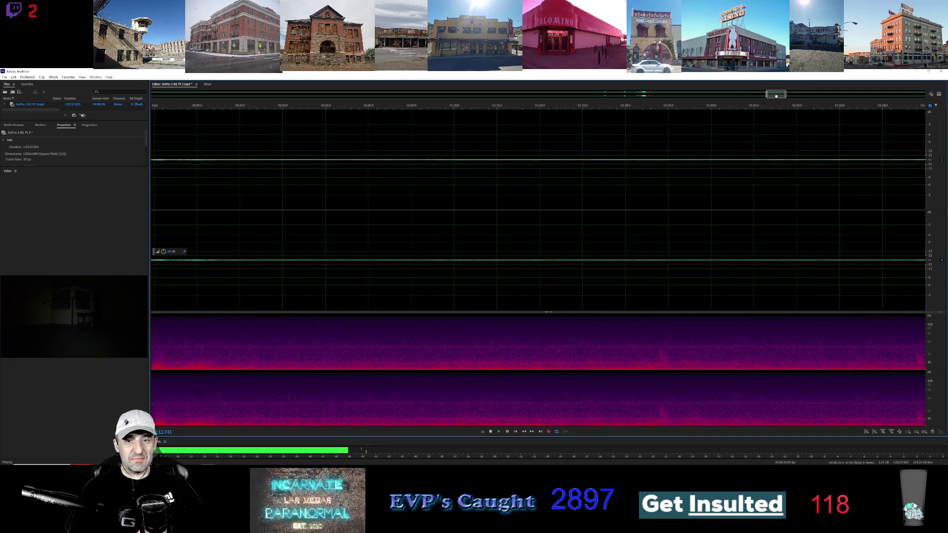
left_click(539, 107)
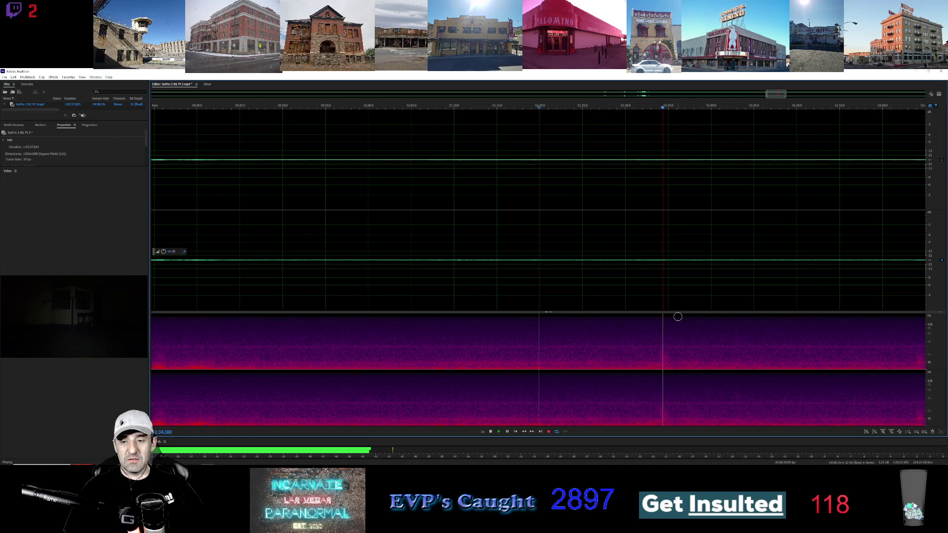
scroll(676, 317, "up", 3)
left_click_drag(607, 290, 689, 290)
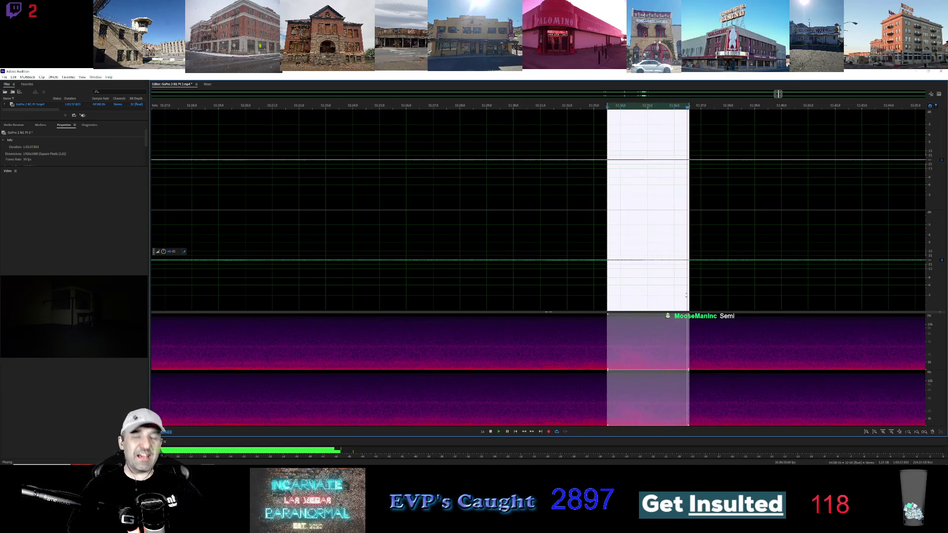
Step: Clear the loop and play on from about 51:39 past 52:12, pausing briefly along the way
left_click(767, 239)
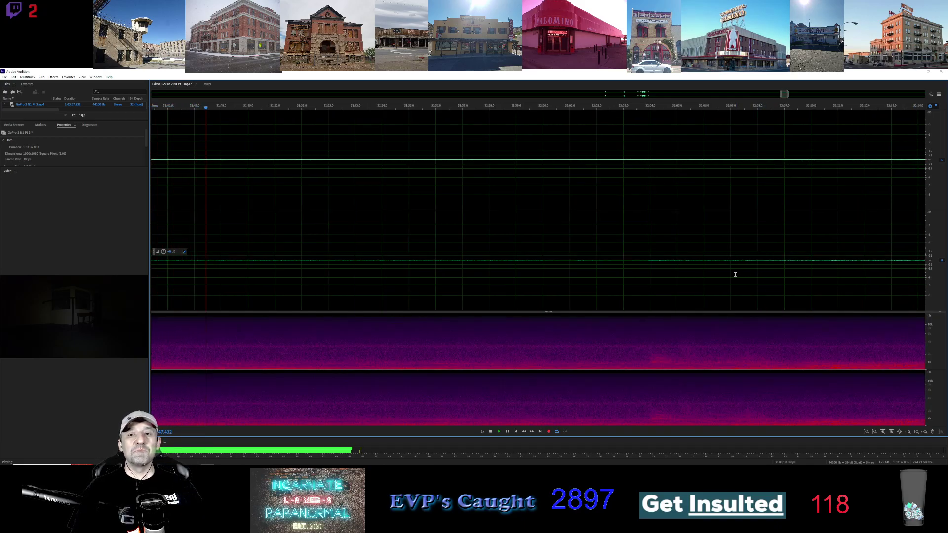
scroll(688, 273, "down", 1)
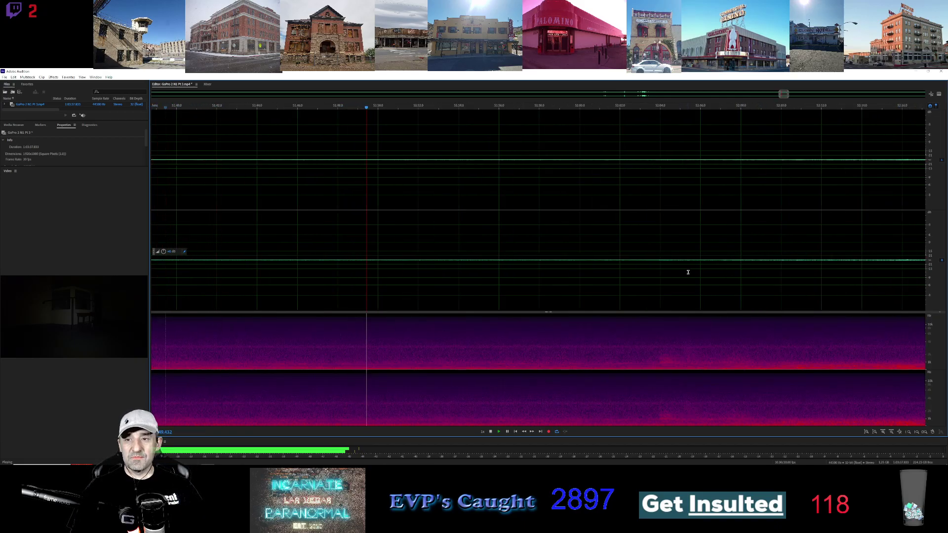
scroll(689, 273, "down", 3)
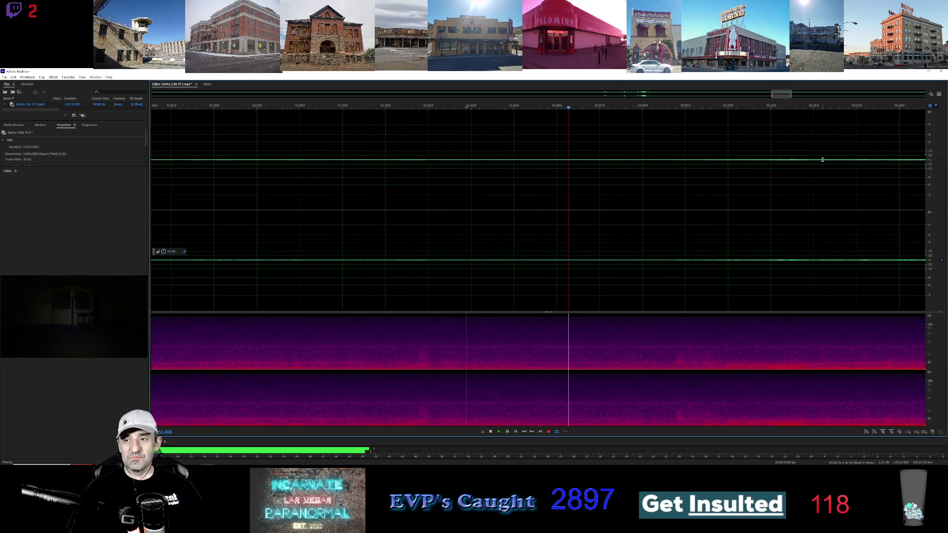
left_click_drag(788, 94, 796, 94)
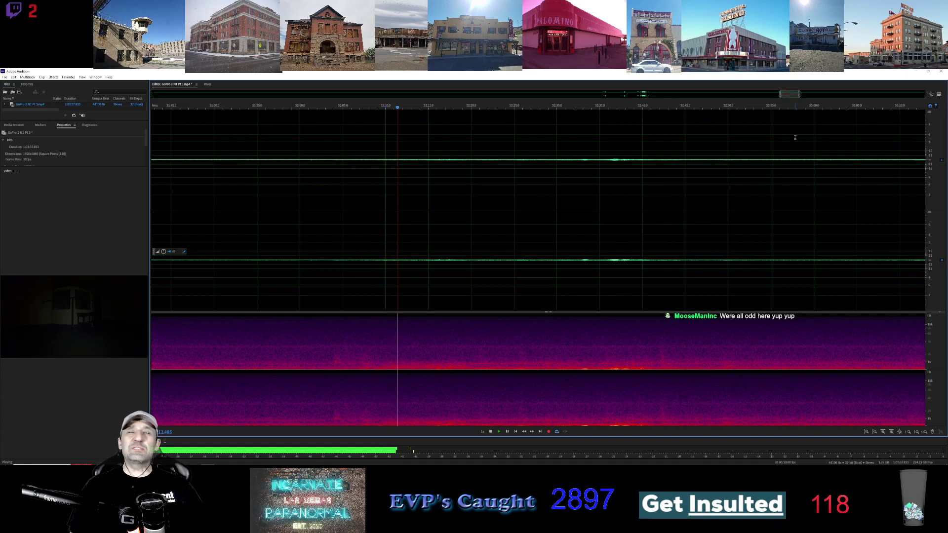
left_click(506, 432)
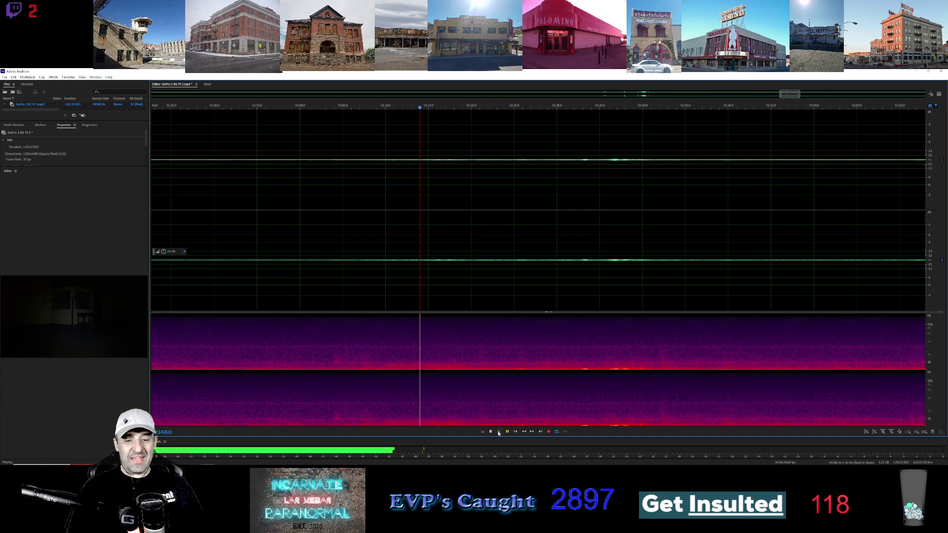
left_click(499, 431)
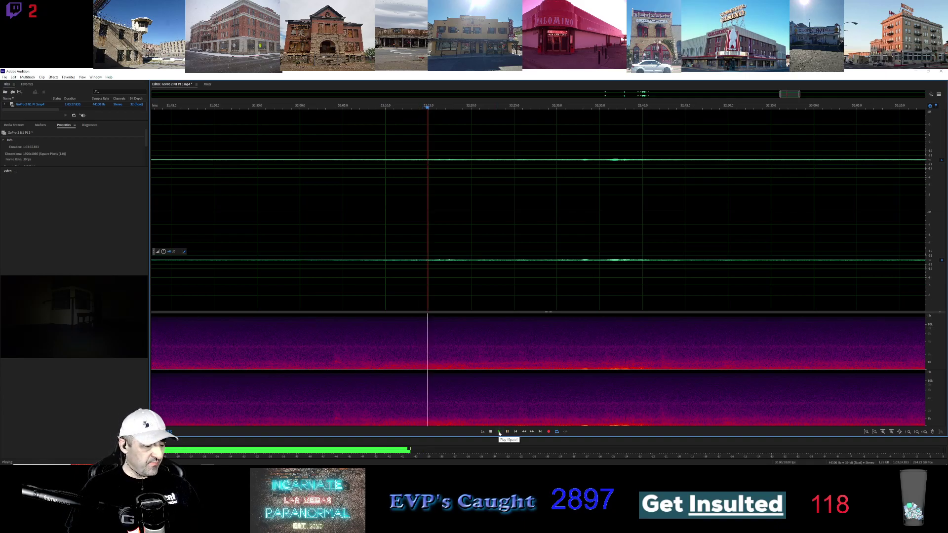
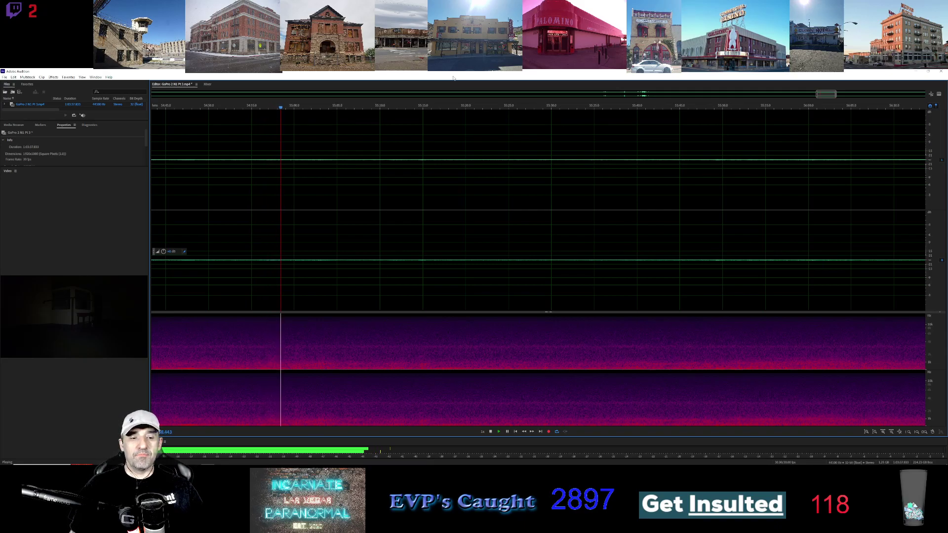
Step: Replay from about 54:35 and listen with occasional pauses until about 1:02:20, then pause there
left_click(251, 108)
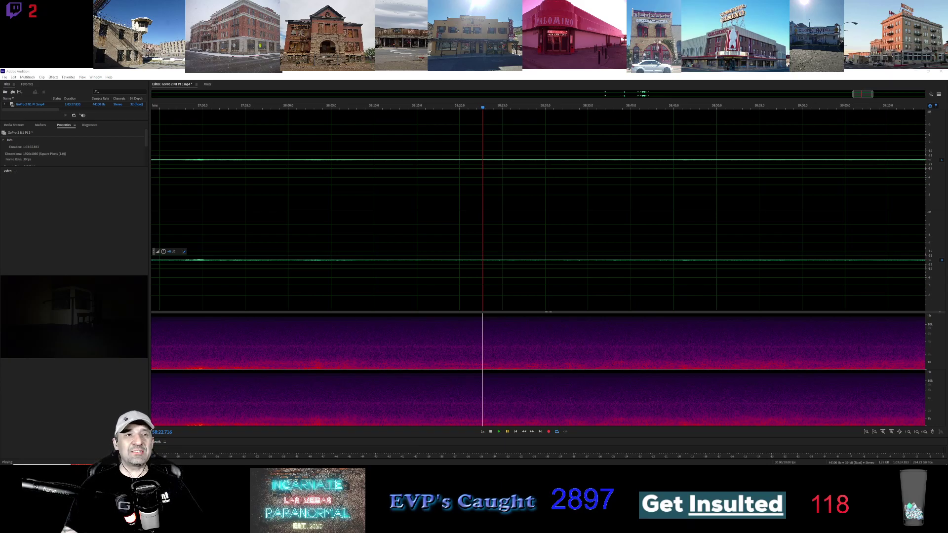
left_click(499, 432)
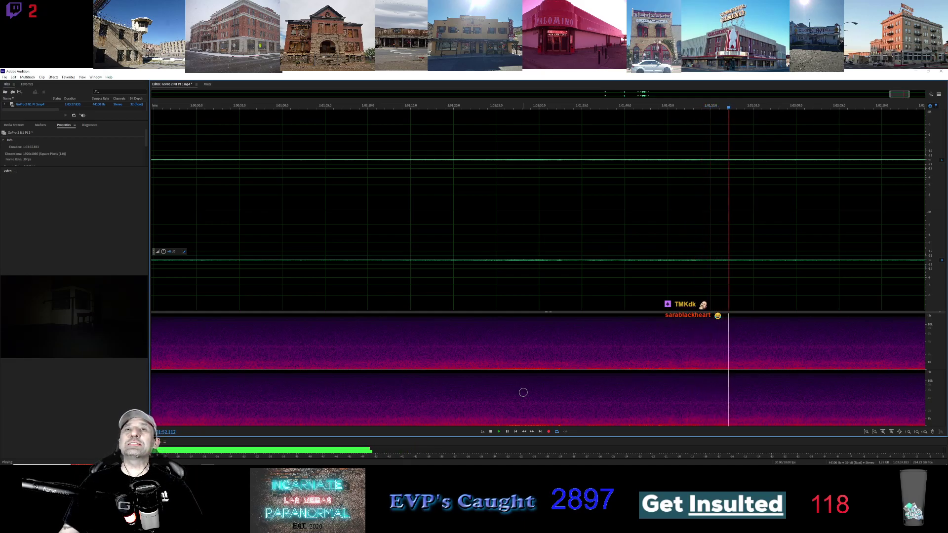
left_click(507, 432)
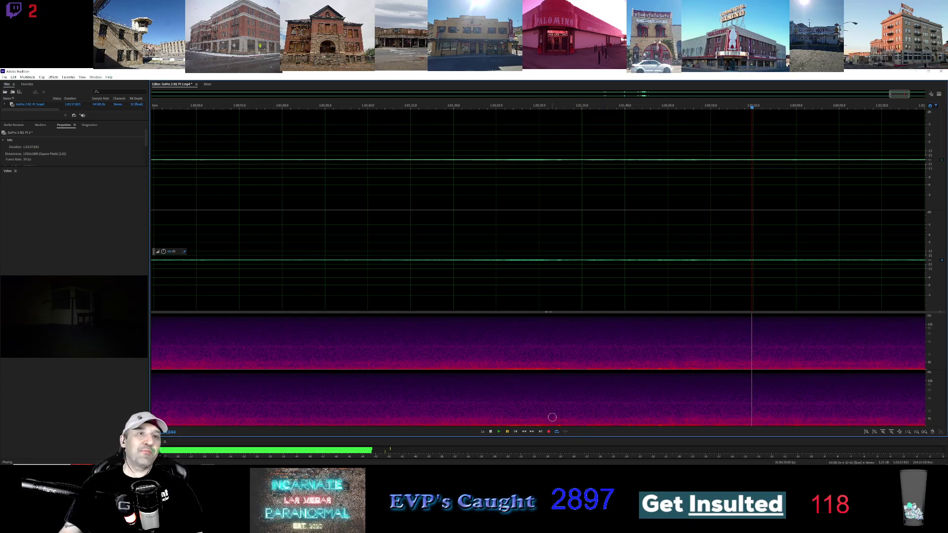
mouse_move(477, 467)
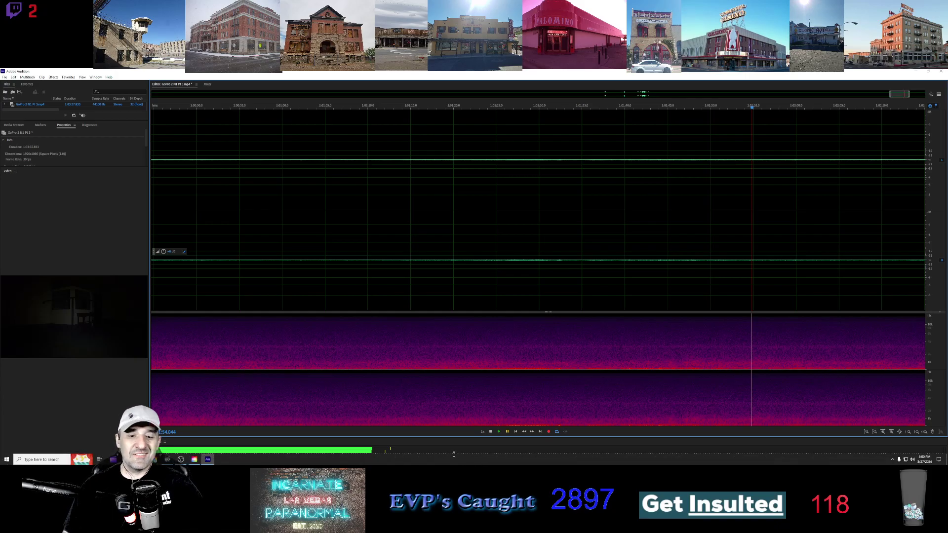
left_click(498, 432)
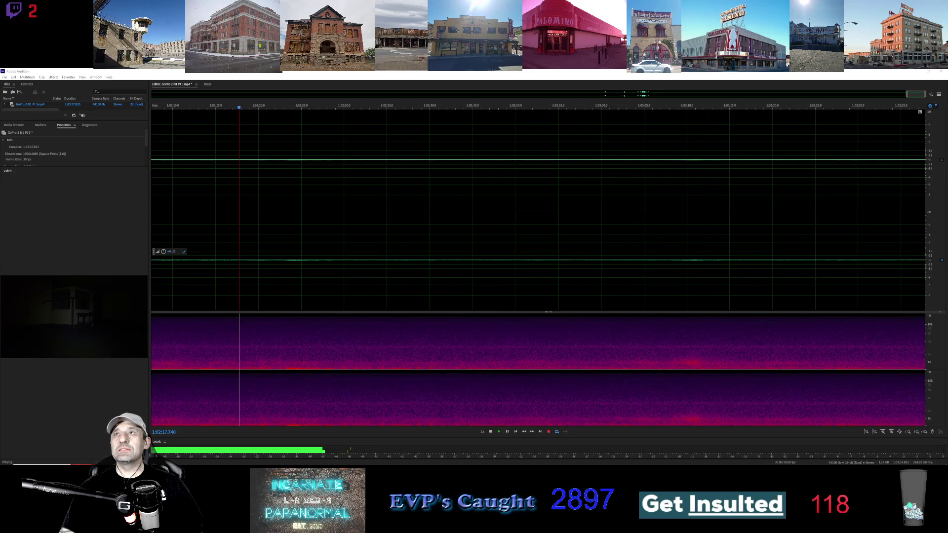
left_click(508, 432)
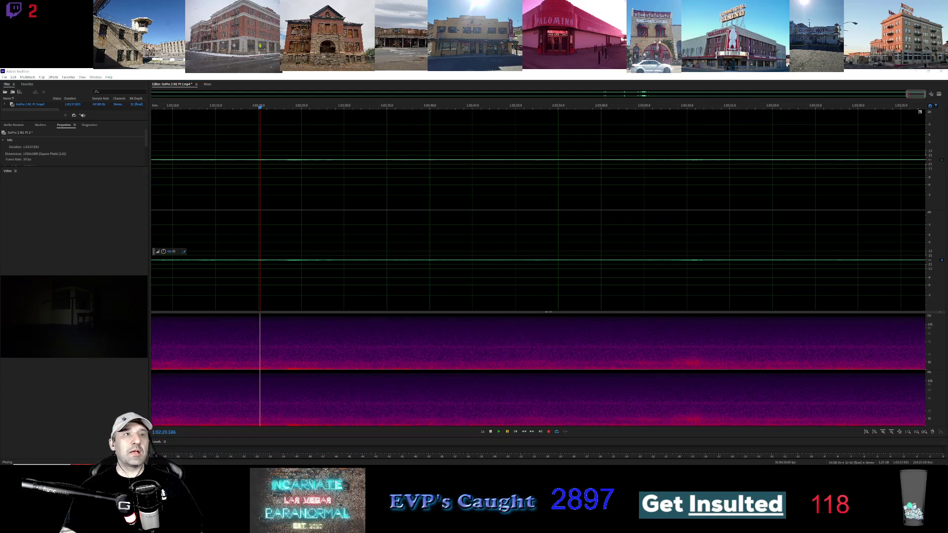
Step: Switch to the photo viewer, examine the fenced dining area photo enlarged and at full view, and browse on through the next photos
key("alt+Tab")
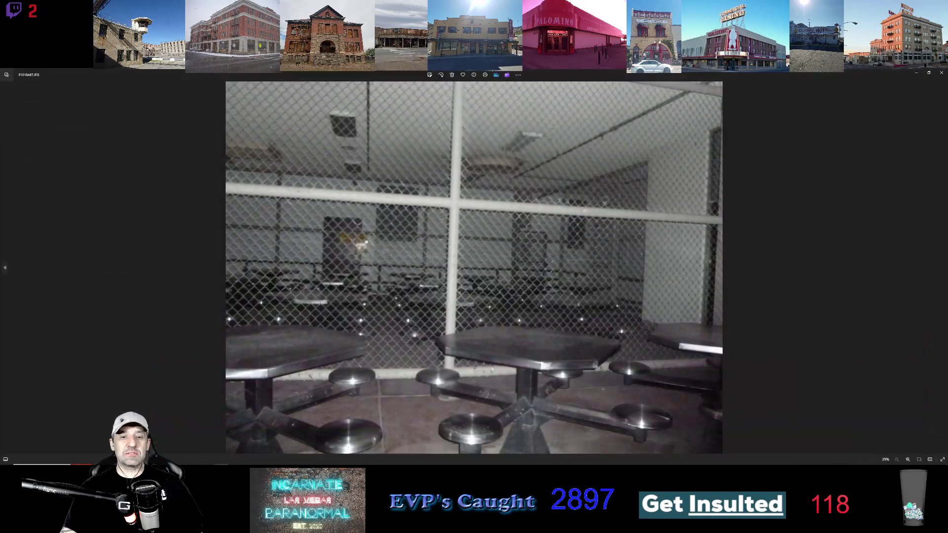
key("Right")
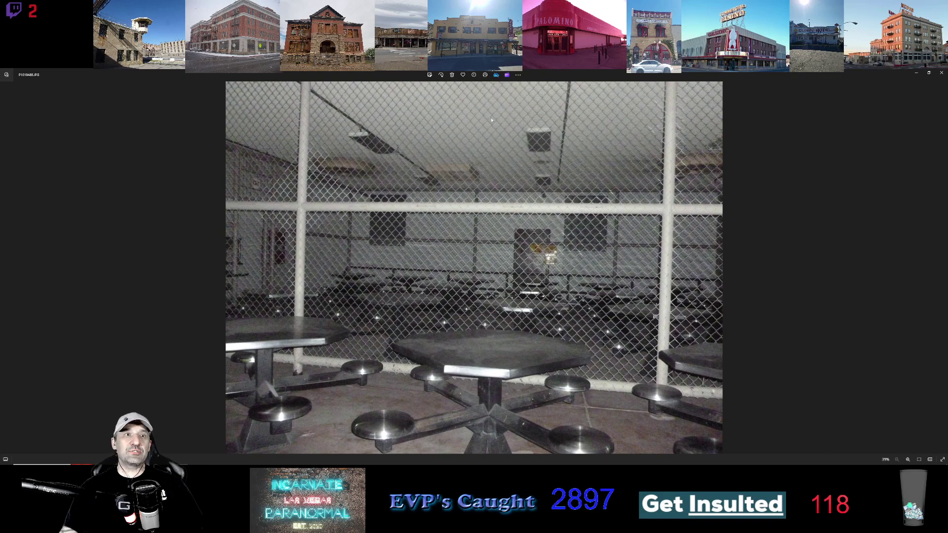
scroll(156, 388, "up", 1)
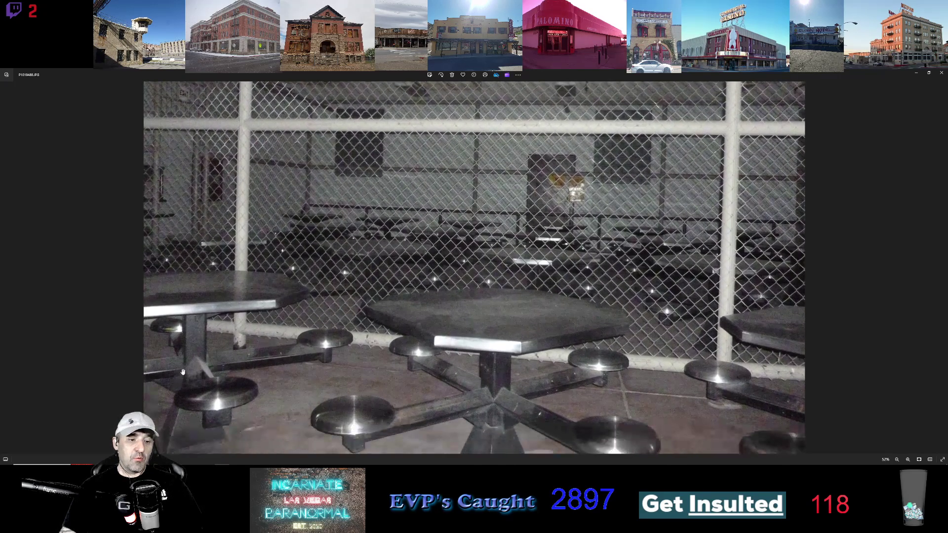
scroll(176, 371, "up", 1)
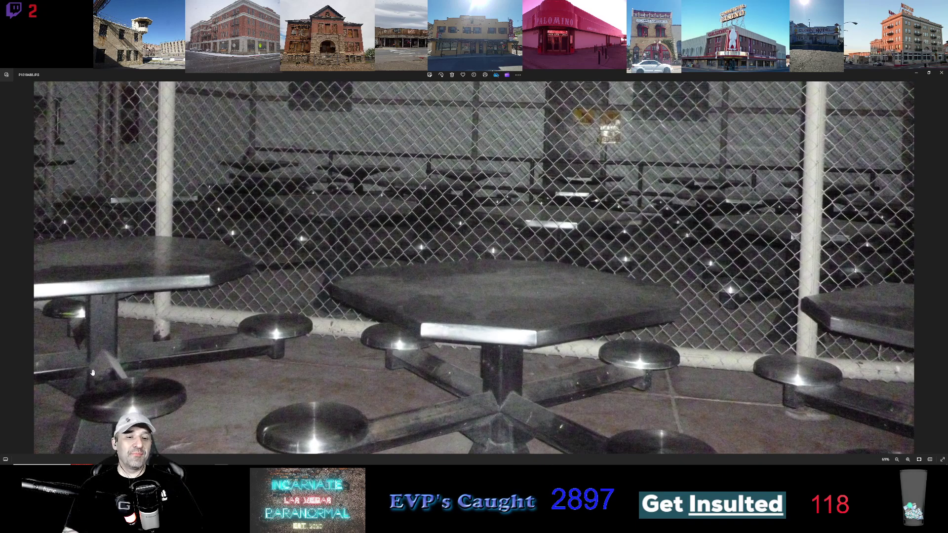
scroll(92, 374, "down", 1)
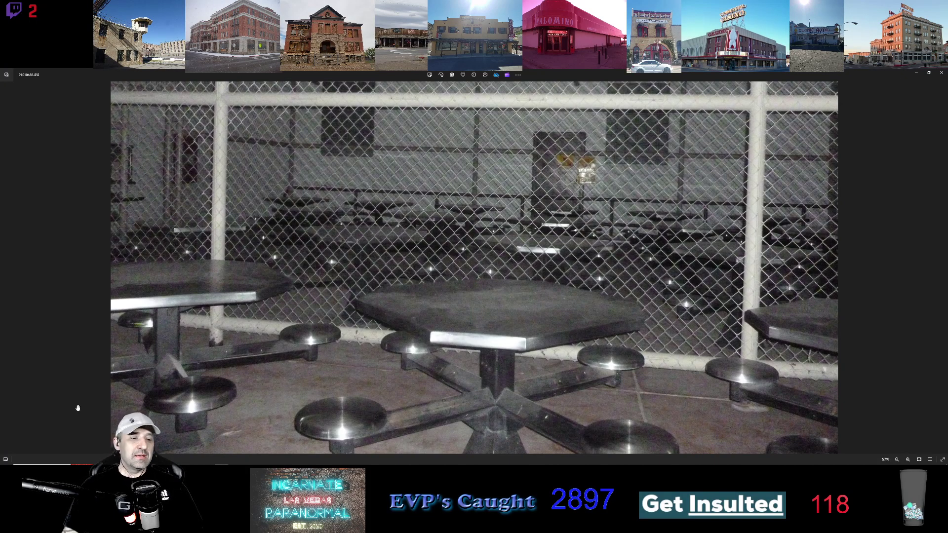
scroll(151, 384, "down", 1)
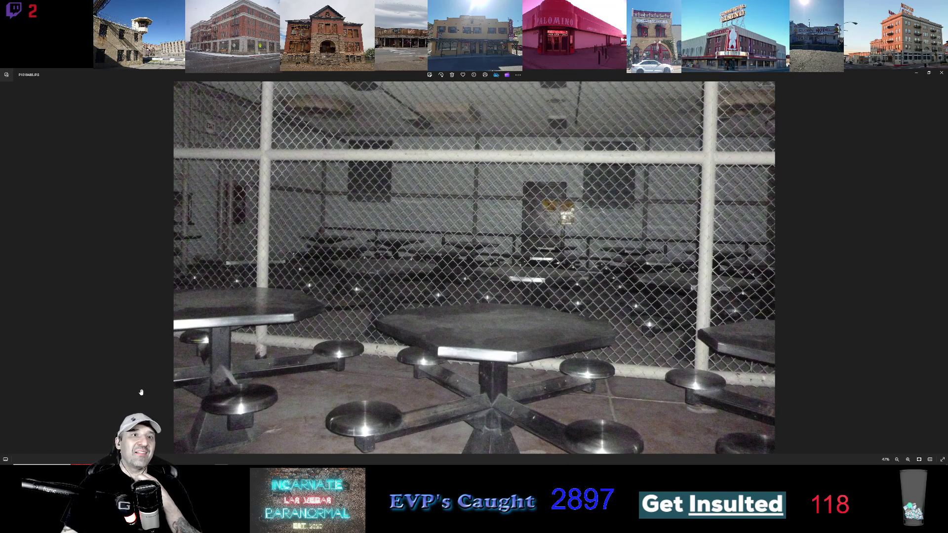
scroll(141, 392, "down", 1)
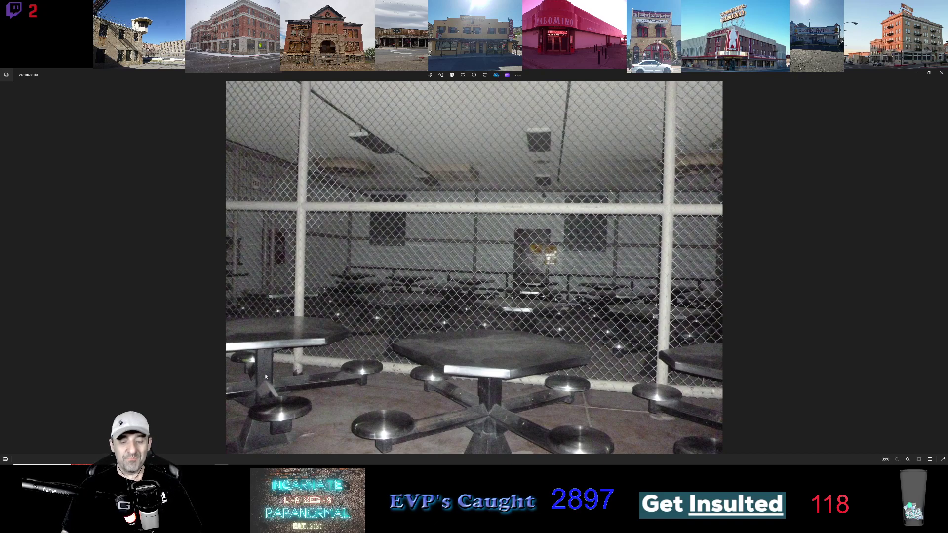
key("Right")
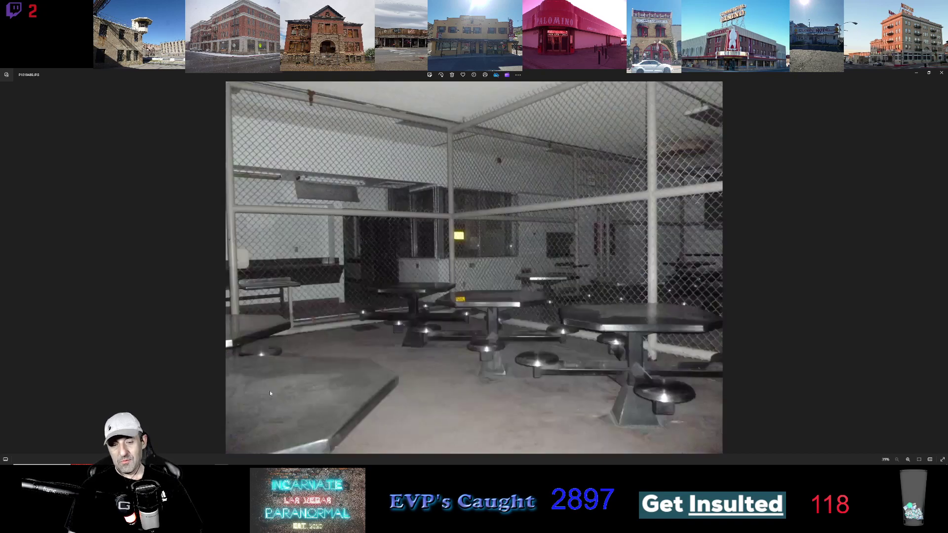
key("Right")
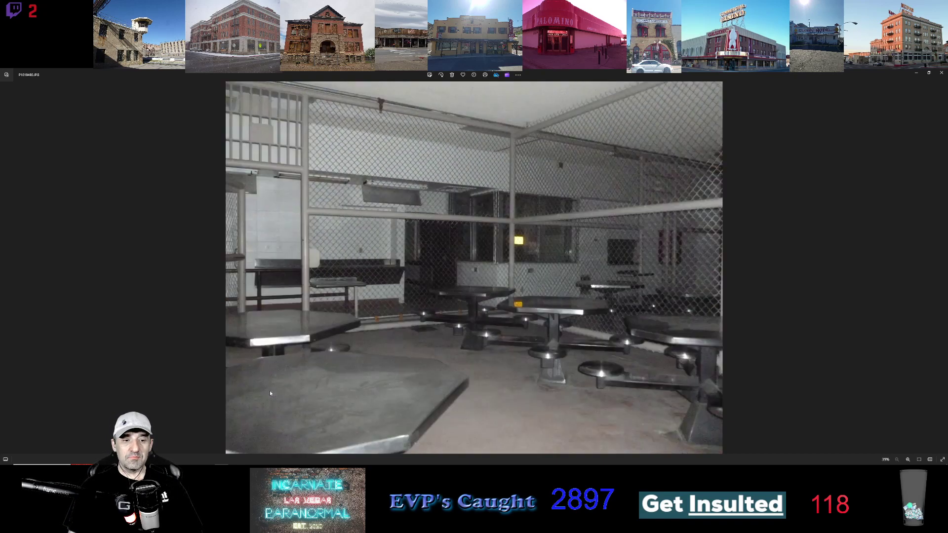
Step: Flip back and forth through the fenced dining area photos, examining the dark doorway behind the chain-link fence
key("Right")
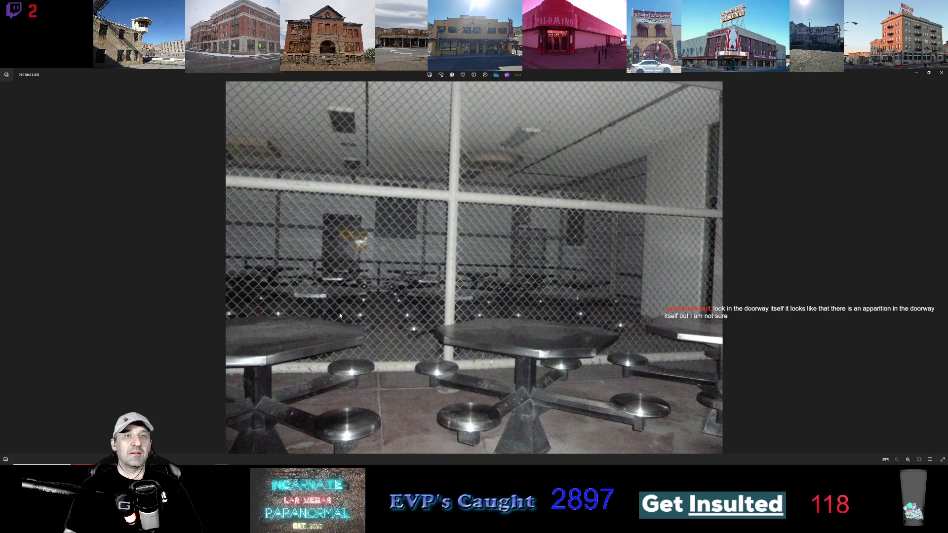
key("Right")
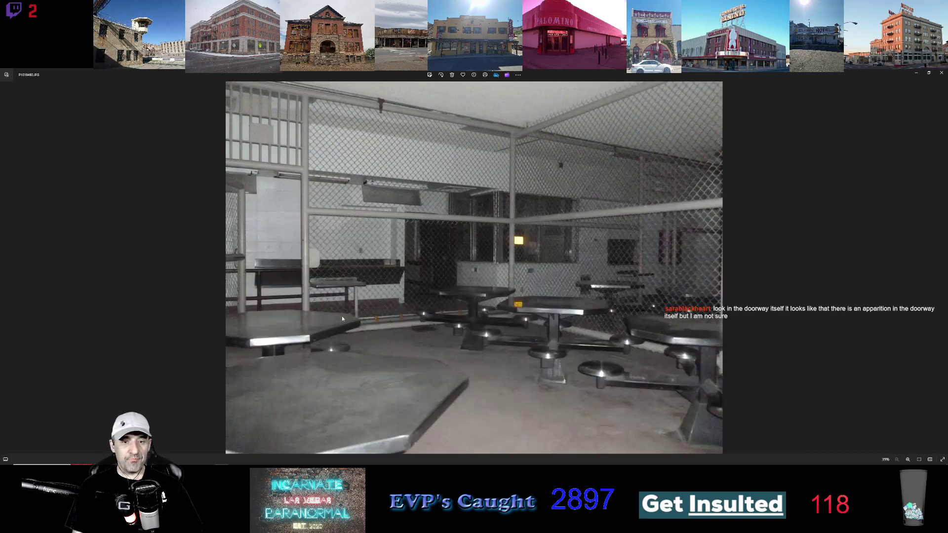
key("Left")
key("Left")
key("Left")
key("Right")
key("Right")
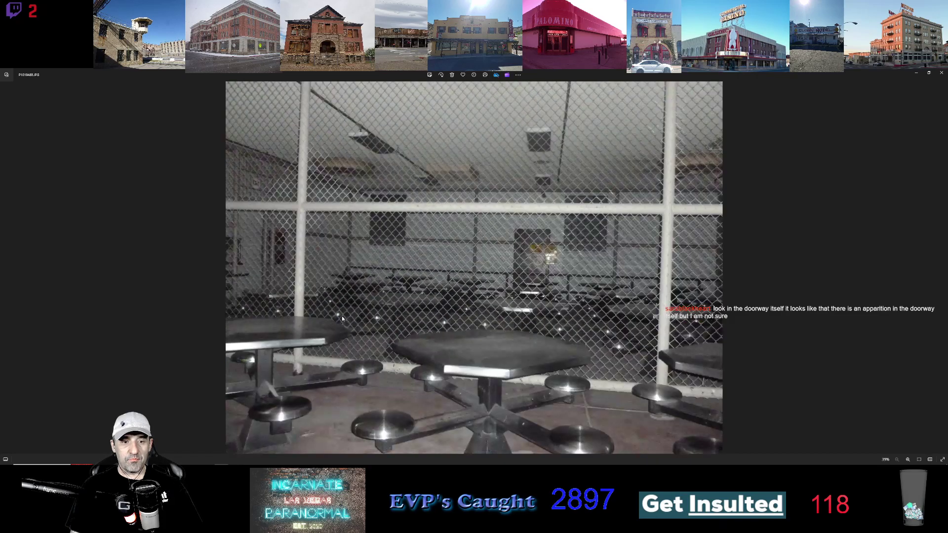
key("Right")
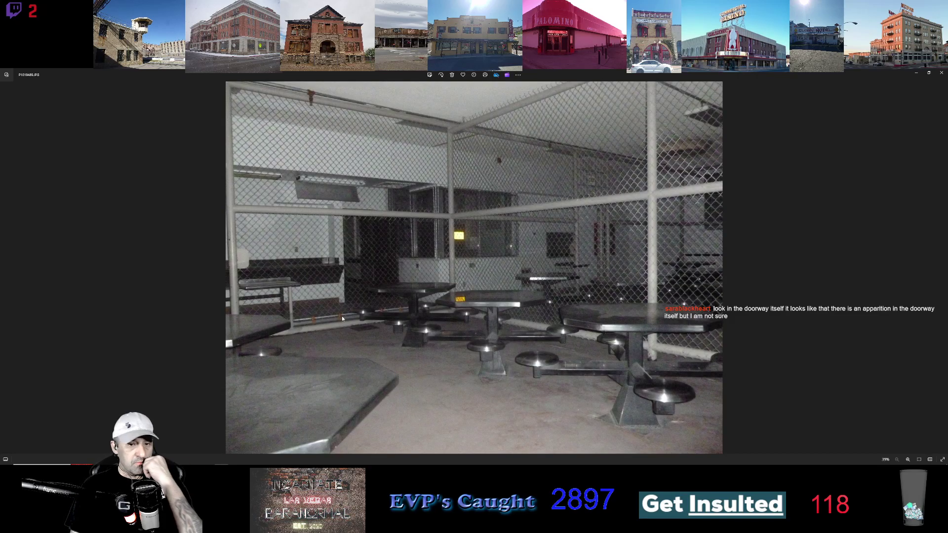
Step: Compare the angled shots of the dining tables near the lit yellow sign with the adjacent straight-on fence photos, alternating between them
key("Right")
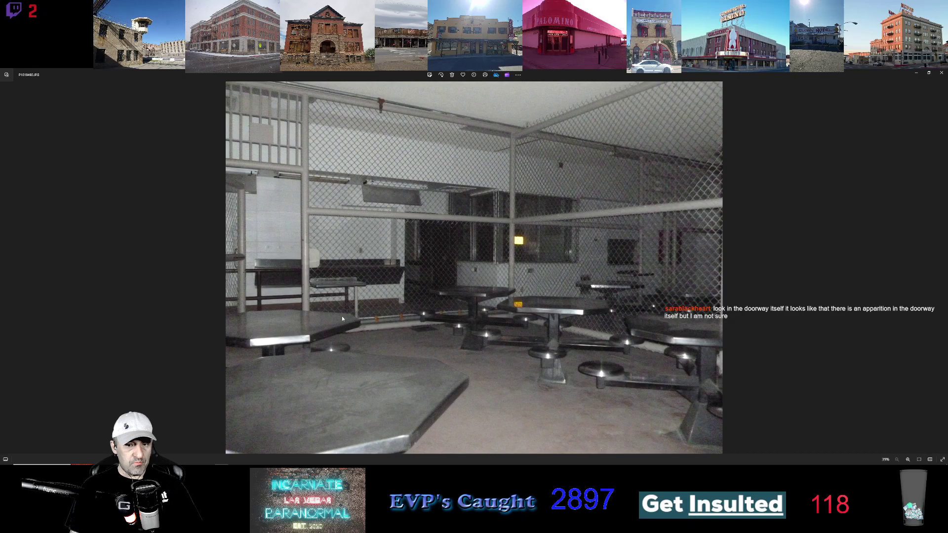
key("Right")
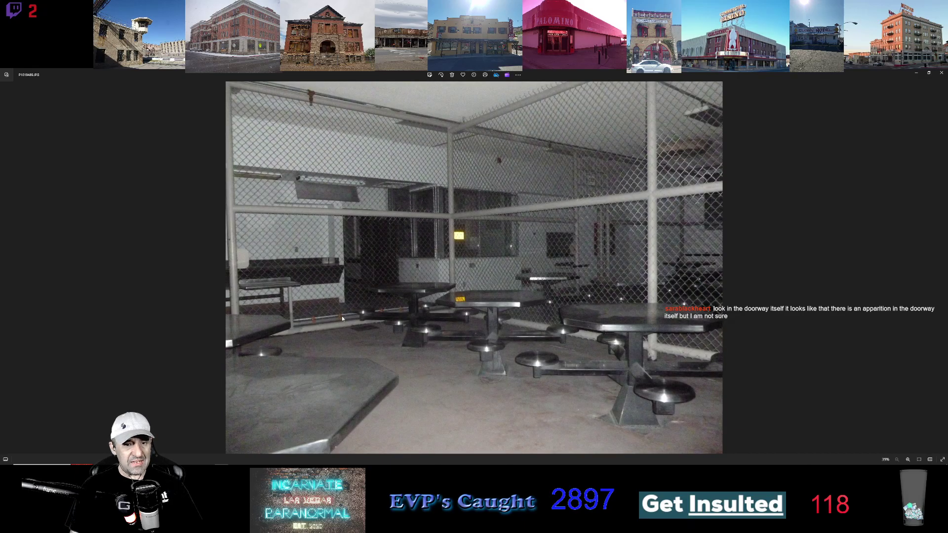
key("Left")
key("Right")
key("Left")
key("Left")
key("Right")
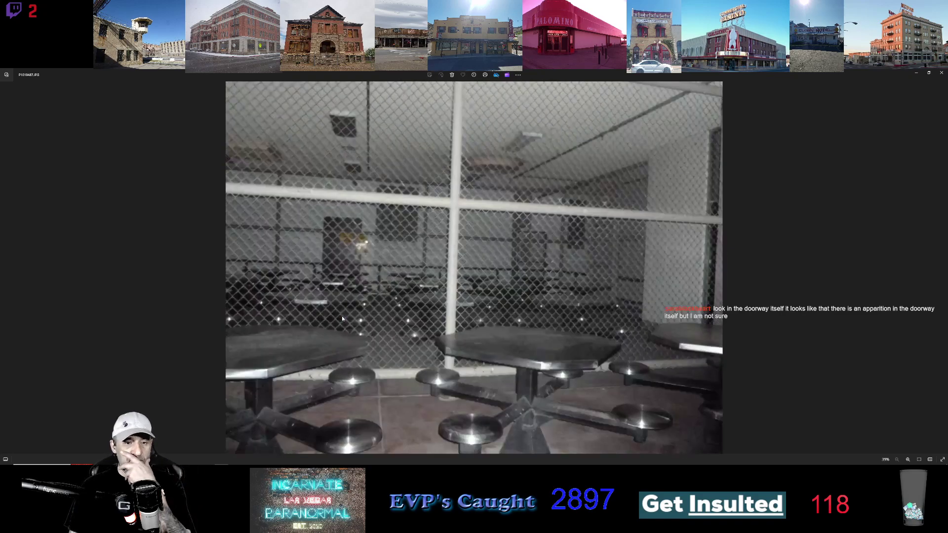
key("Left")
key("Right")
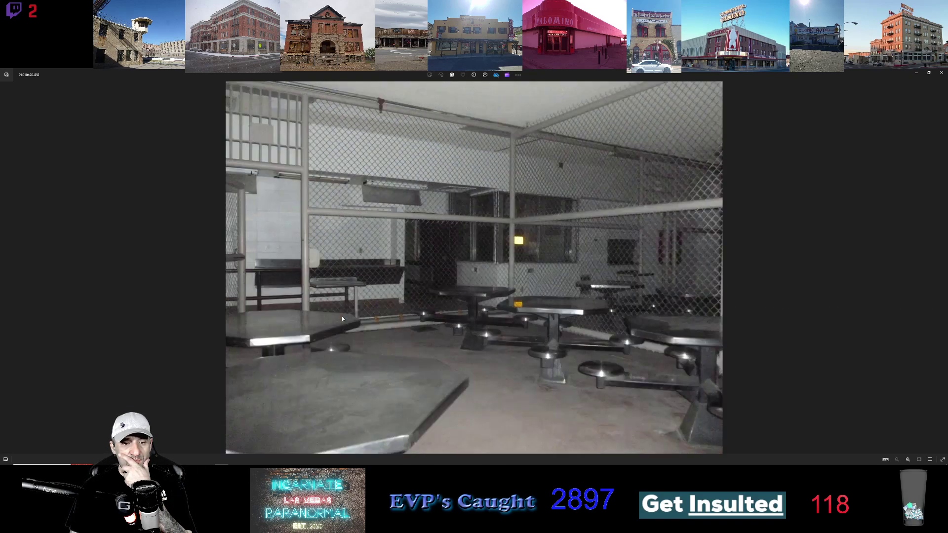